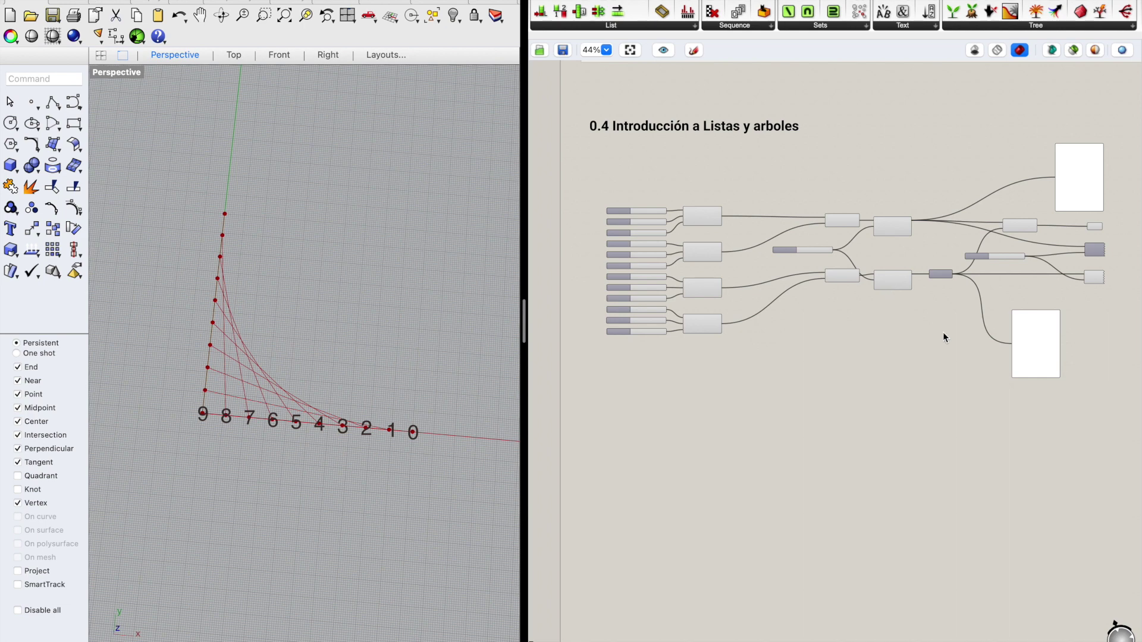
# Step: Examine the indexed point coordinates and path header in the panel fed by the Reverse List output
pyautogui.scroll(3, 904, 283)
pyautogui.moveTo(981, 410); pyautogui.dragTo(811, 403, button='right')
pyautogui.scroll(3, 1013, 232)
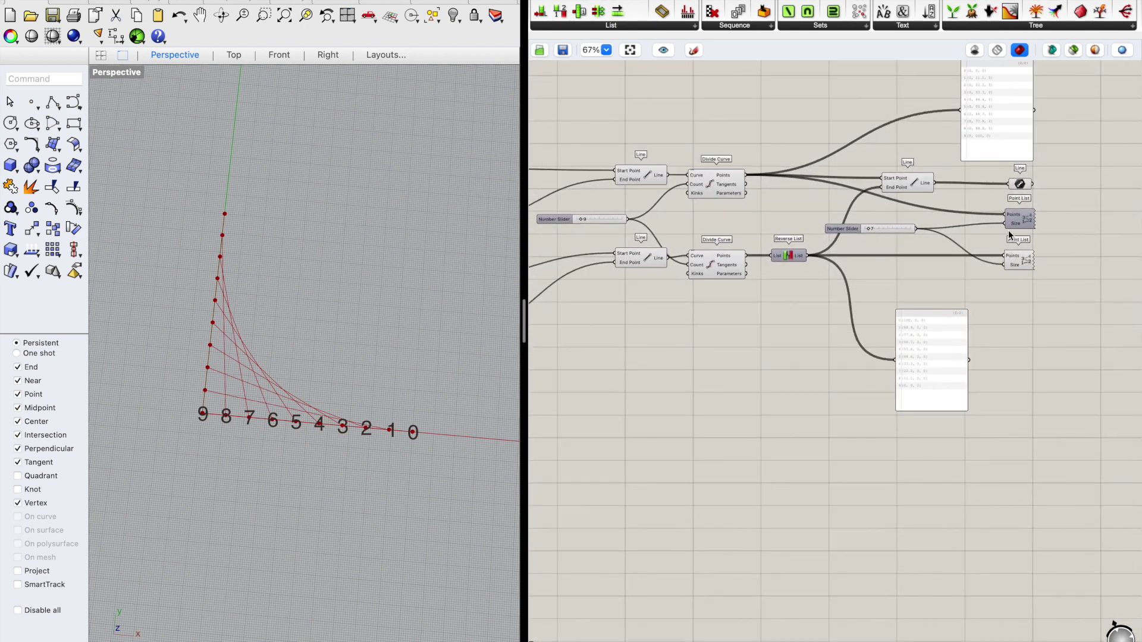
pyautogui.moveTo(696, 362); pyautogui.dragTo(763, 318, button='right')
pyautogui.moveTo(803, 522); pyautogui.dragTo(573, 467, button='right')
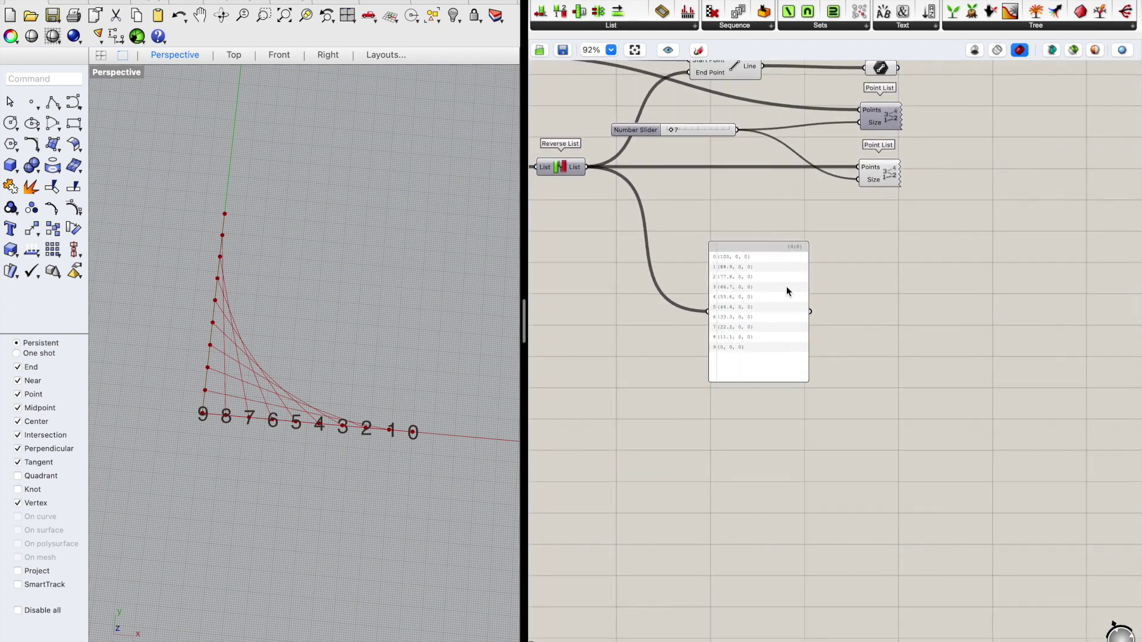
pyautogui.scroll(1, 813, 418)
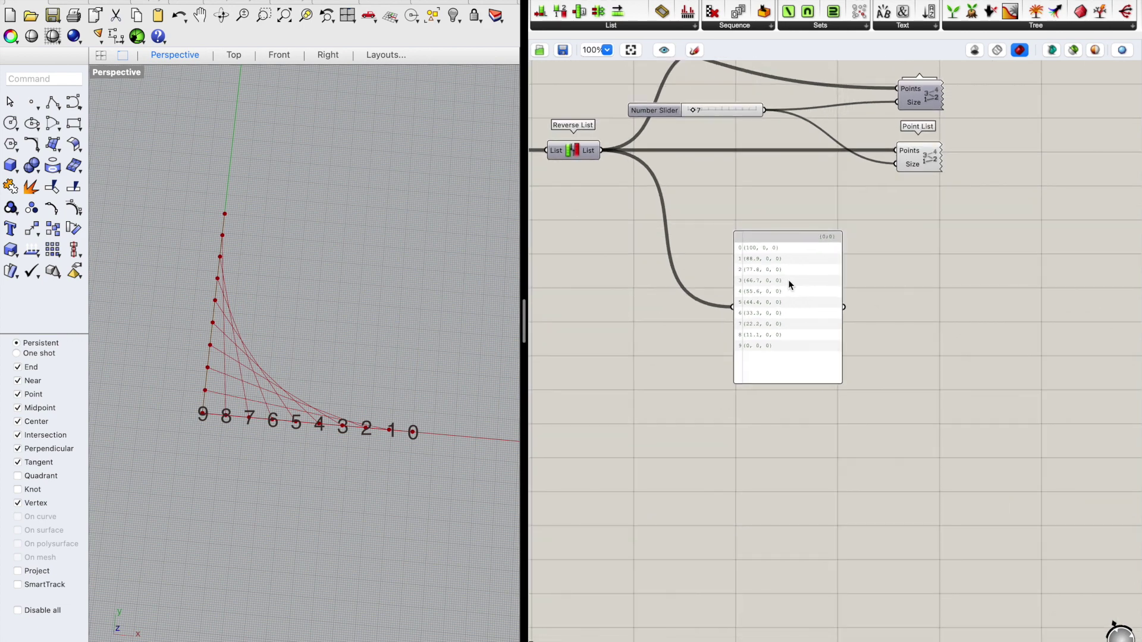
pyautogui.scroll(5, 774, 294)
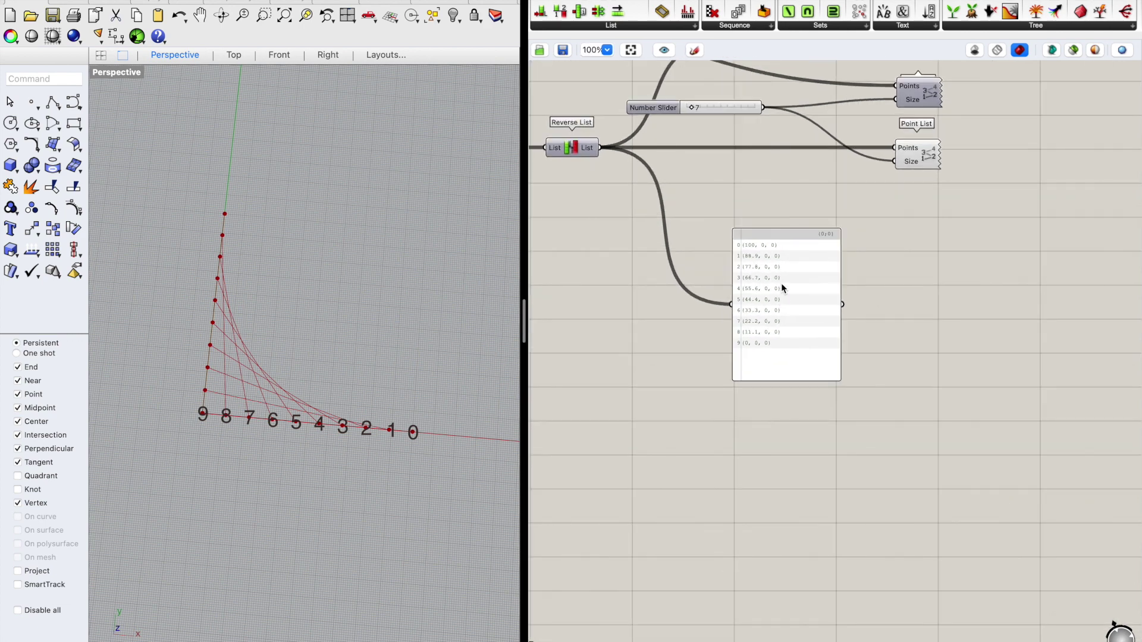
pyautogui.scroll(-2, 775, 274)
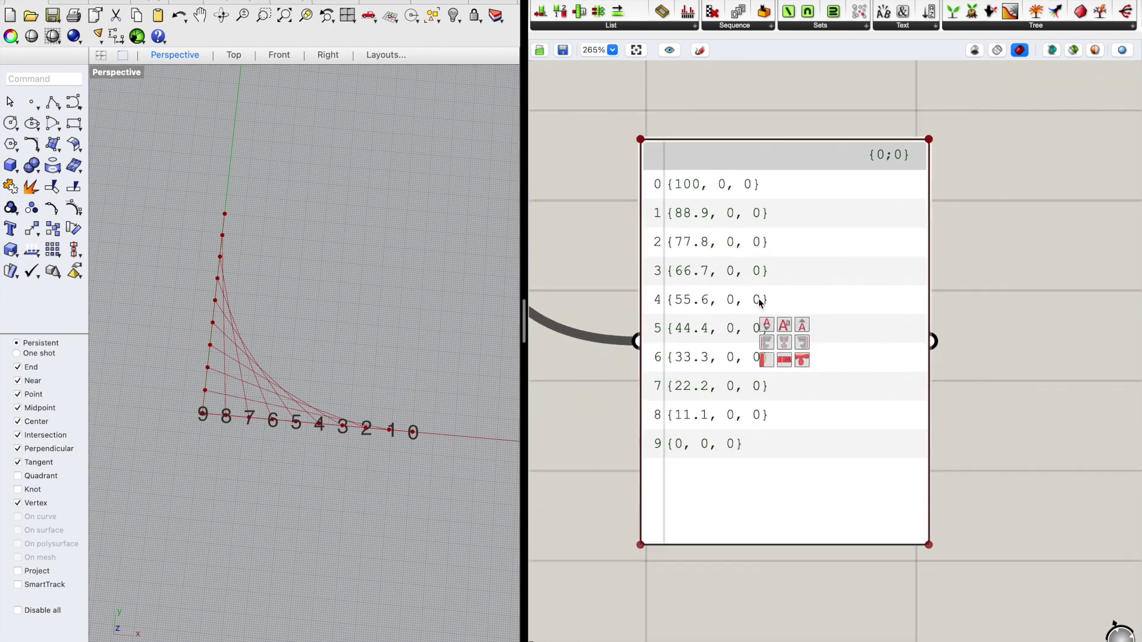
pyautogui.moveTo(763, 177); pyautogui.dragTo(767, 230, button='right')
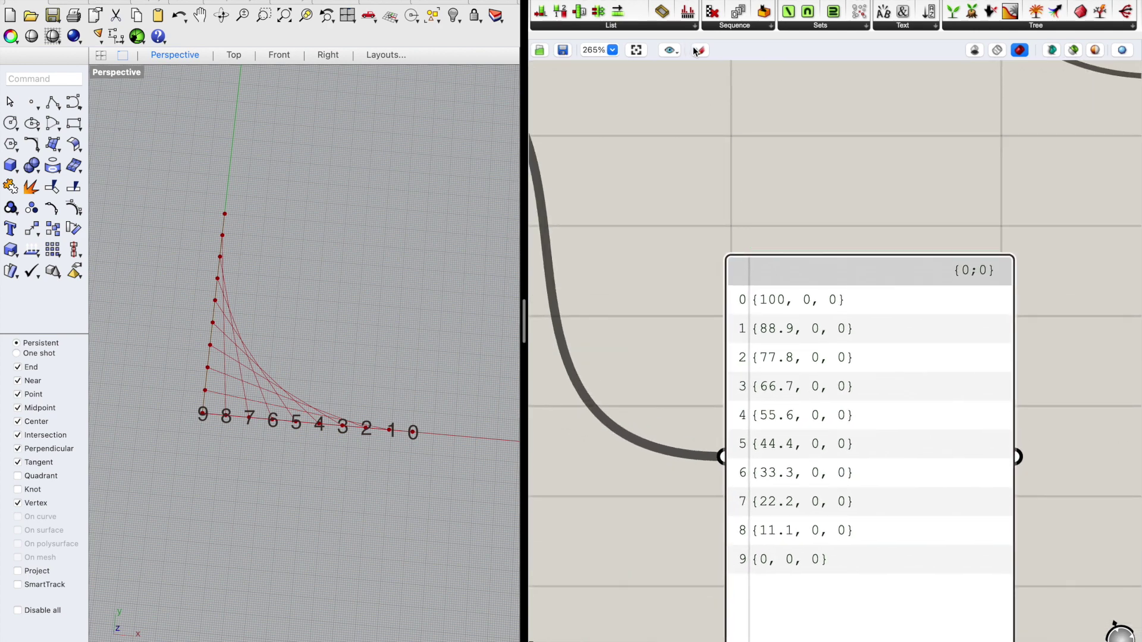
# Step: Sketch three arrows labelled I, D and L pointing at the panel's index column, data values and path header
pyautogui.click(700, 51)
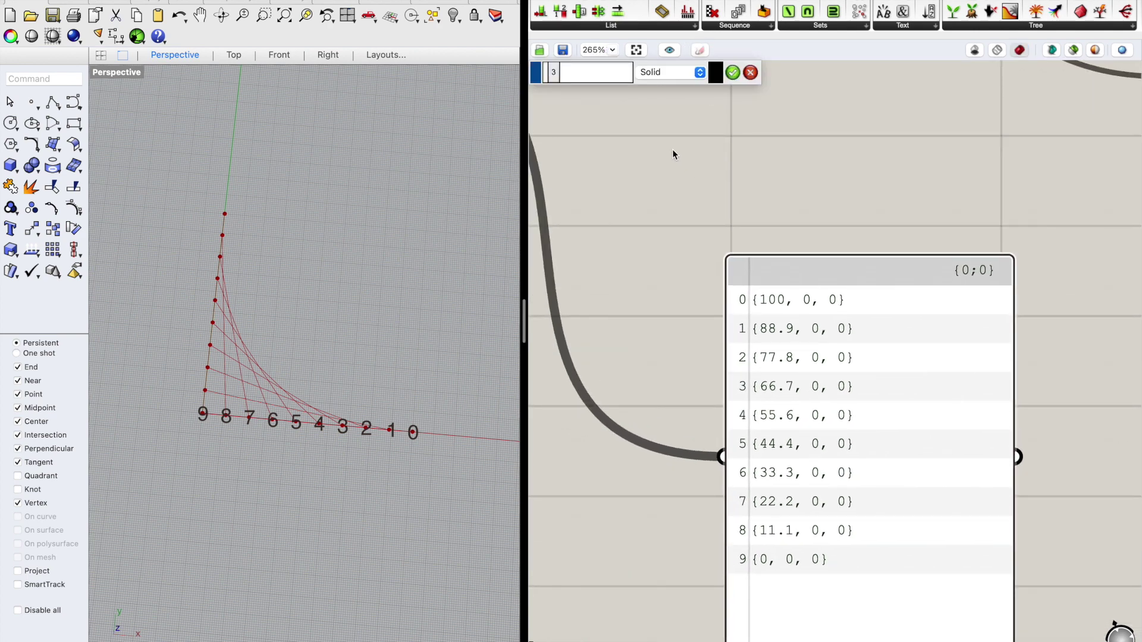
pyautogui.moveTo(667, 146)
pyautogui.mouseDown()
pyautogui.moveTo(707, 189)
pyautogui.moveTo(739, 262)
pyautogui.moveTo(751, 234)
pyautogui.mouseUp()
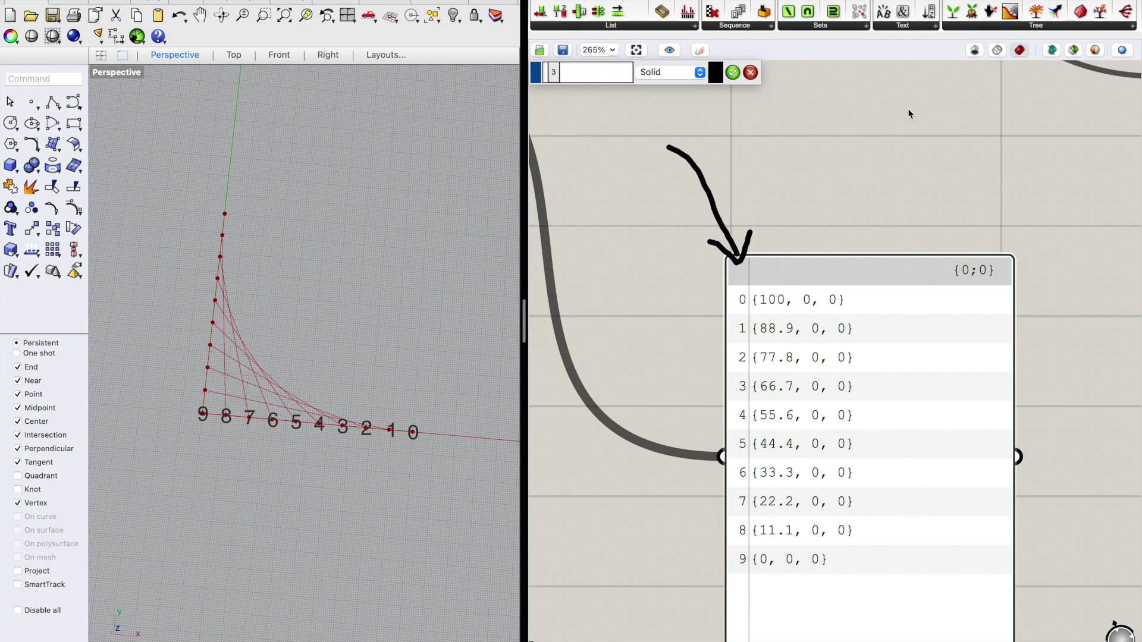
pyautogui.moveTo(889, 122)
pyautogui.mouseDown()
pyautogui.moveTo(861, 152)
pyautogui.moveTo(828, 299)
pyautogui.moveTo(840, 278)
pyautogui.mouseUp()
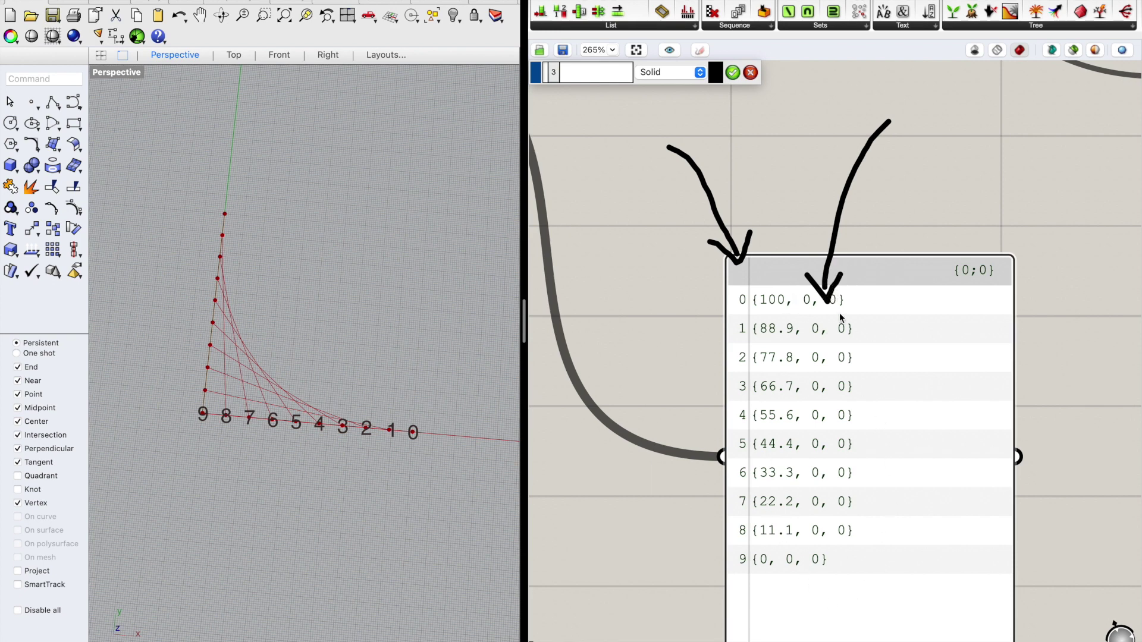
pyautogui.moveTo(896, 92); pyautogui.dragTo(895, 108)
pyautogui.moveTo(666, 111); pyautogui.dragTo(663, 132)
pyautogui.moveTo(1057, 120)
pyautogui.mouseDown()
pyautogui.moveTo(1037, 128)
pyautogui.moveTo(1001, 186)
pyautogui.moveTo(991, 250)
pyautogui.moveTo(1006, 233)
pyautogui.mouseUp()
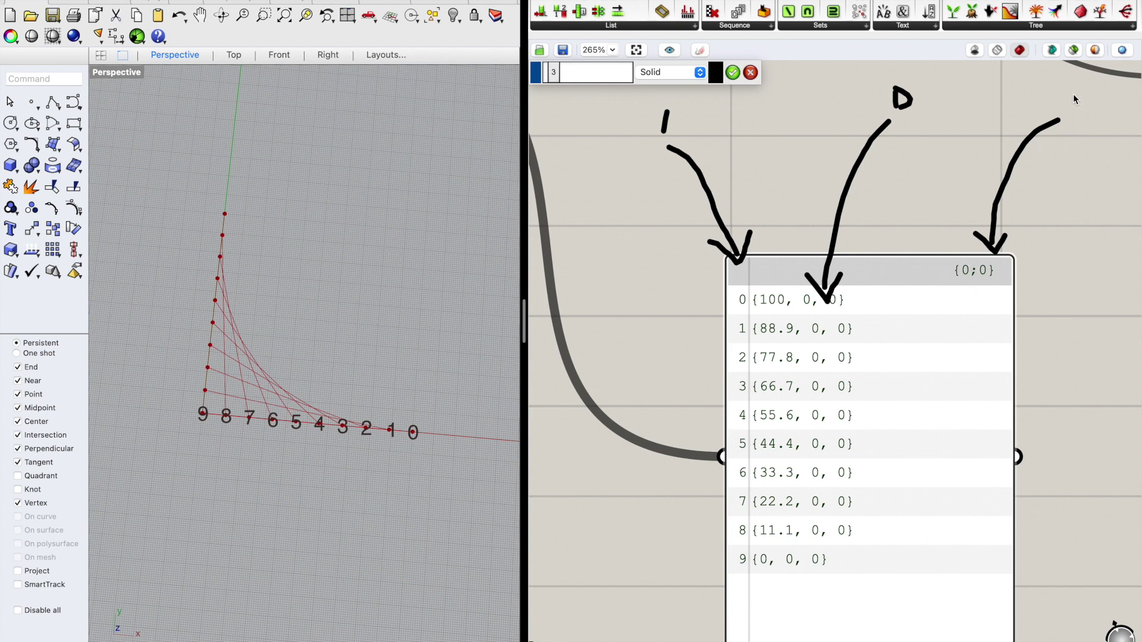
pyautogui.moveTo(1073, 94)
pyautogui.mouseDown()
pyautogui.moveTo(1070, 119)
pyautogui.moveTo(1085, 124)
pyautogui.mouseUp()
pyautogui.click(749, 73)
# Step: Add a Param Viewer beside the annotated panel and connect the panel's output to it
pyautogui.scroll(-2, 714, 190)
pyautogui.scroll(-1, 744, 226)
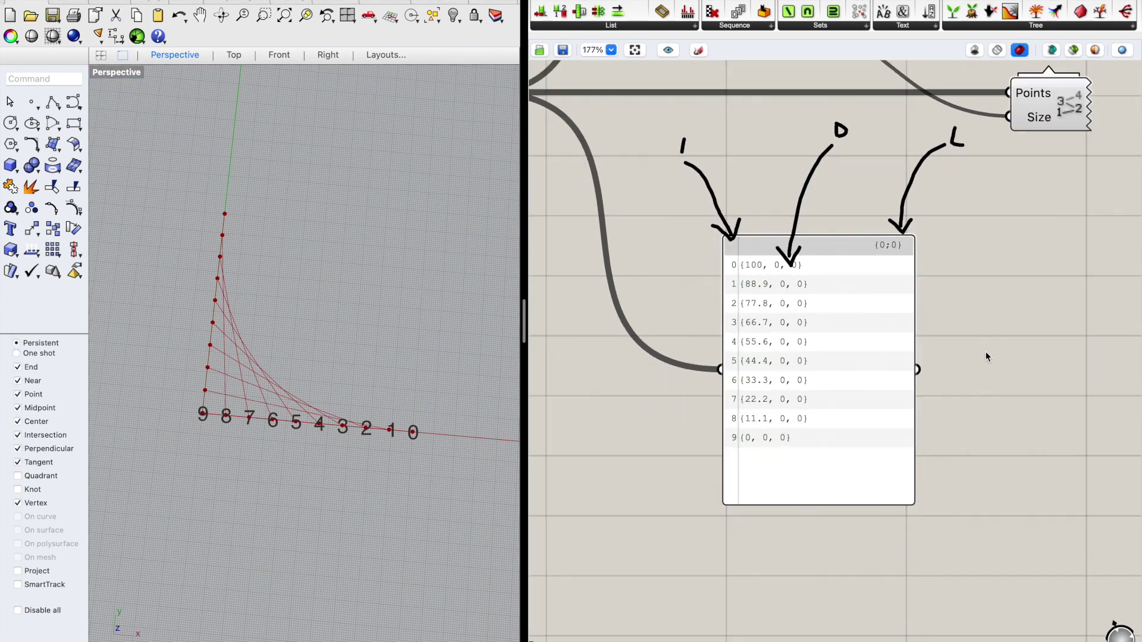
pyautogui.moveTo(987, 355); pyautogui.dragTo(861, 375, button='right')
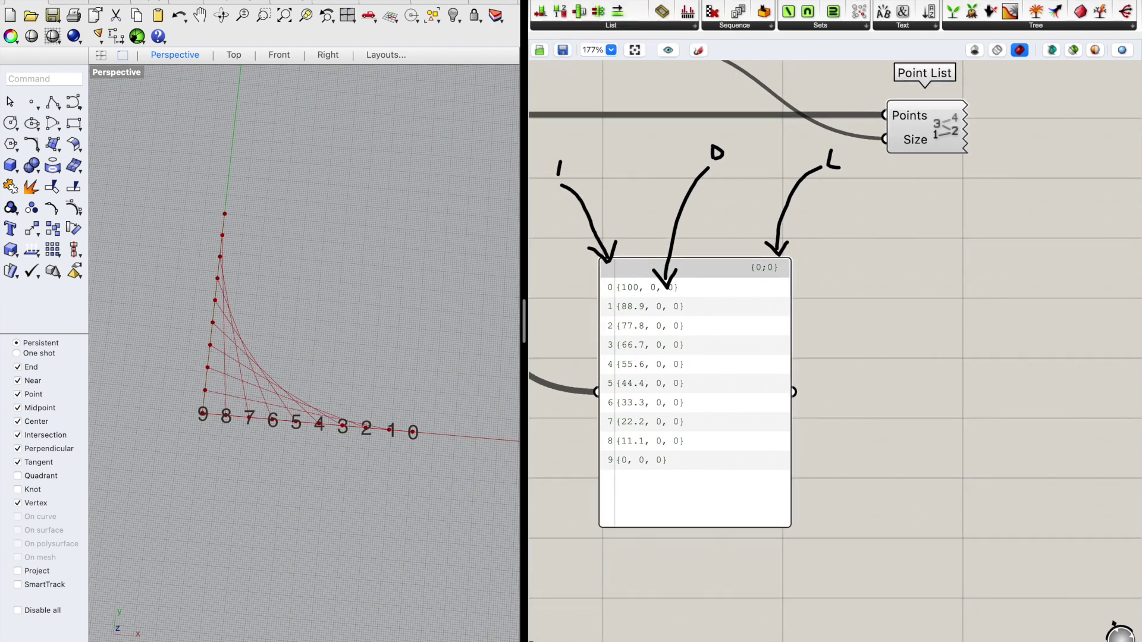
pyautogui.click(547, 1)
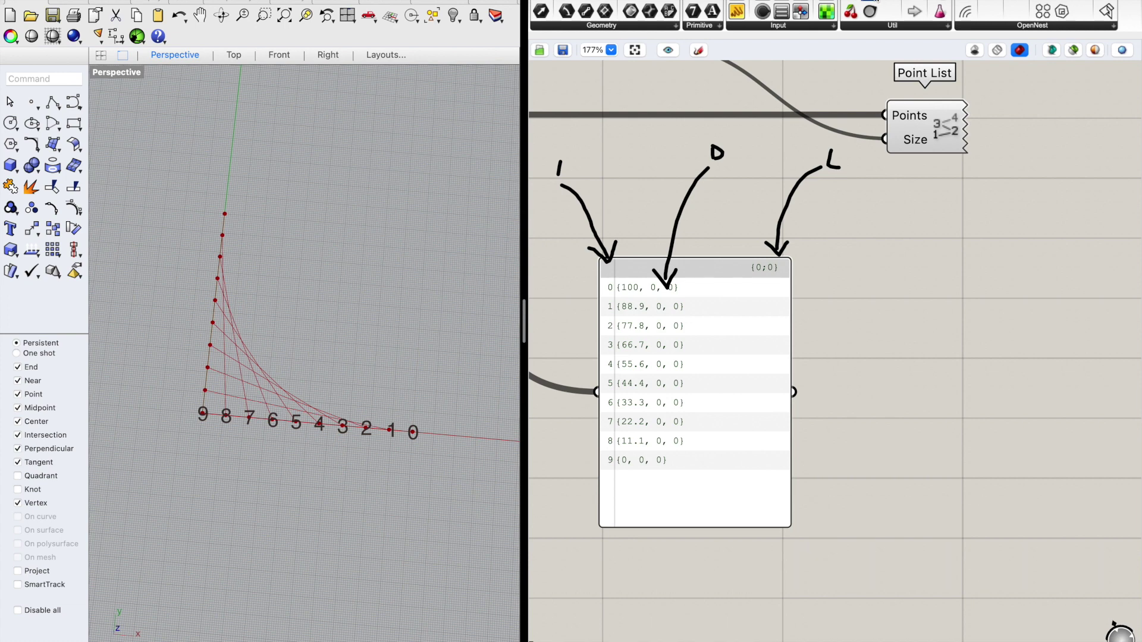
pyautogui.moveTo(880, 5); pyautogui.dragTo(992, 384)
pyautogui.moveTo(794, 391); pyautogui.dragTo(869, 382)
pyautogui.scroll(-1, 922, 251)
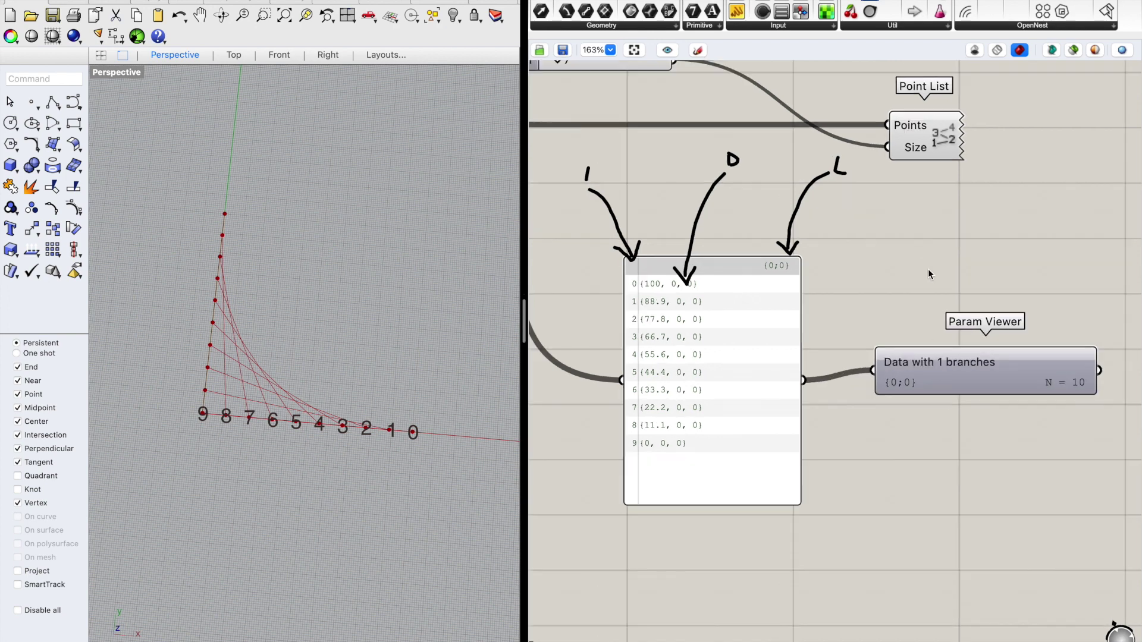
# Step: Line up the Param Viewer level with the panel's output so the connecting wire runs straight
pyautogui.scroll(5, 922, 245)
pyautogui.scroll(-5, 935, 268)
pyautogui.moveTo(956, 290); pyautogui.dragTo(885, 313, button='right')
pyautogui.scroll(1, 931, 298)
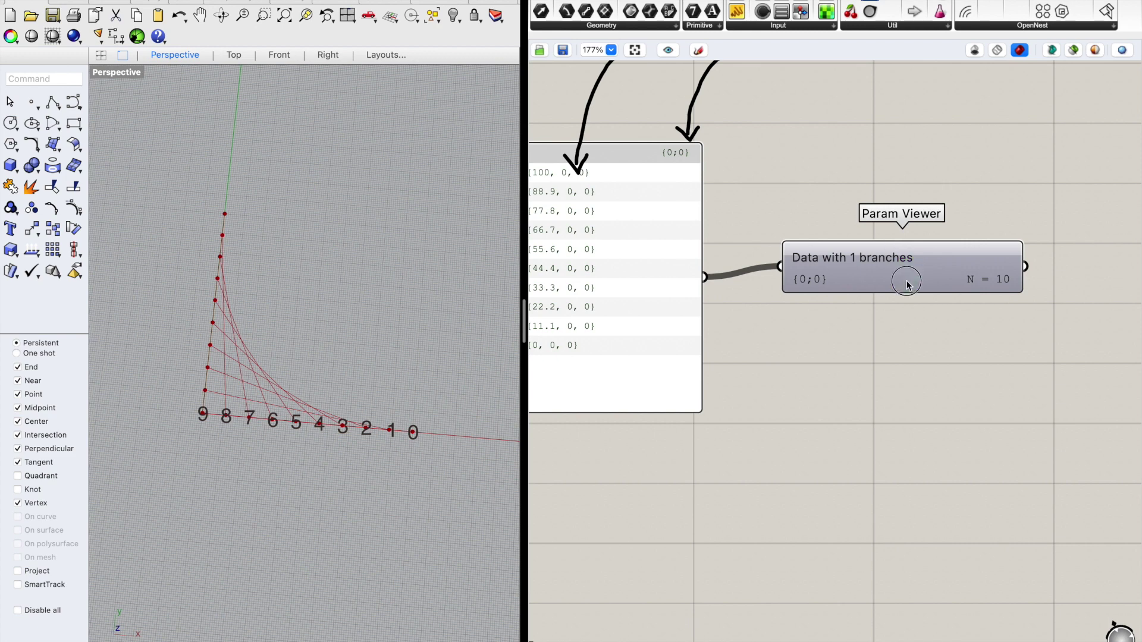
pyautogui.moveTo(910, 279); pyautogui.dragTo(904, 291)
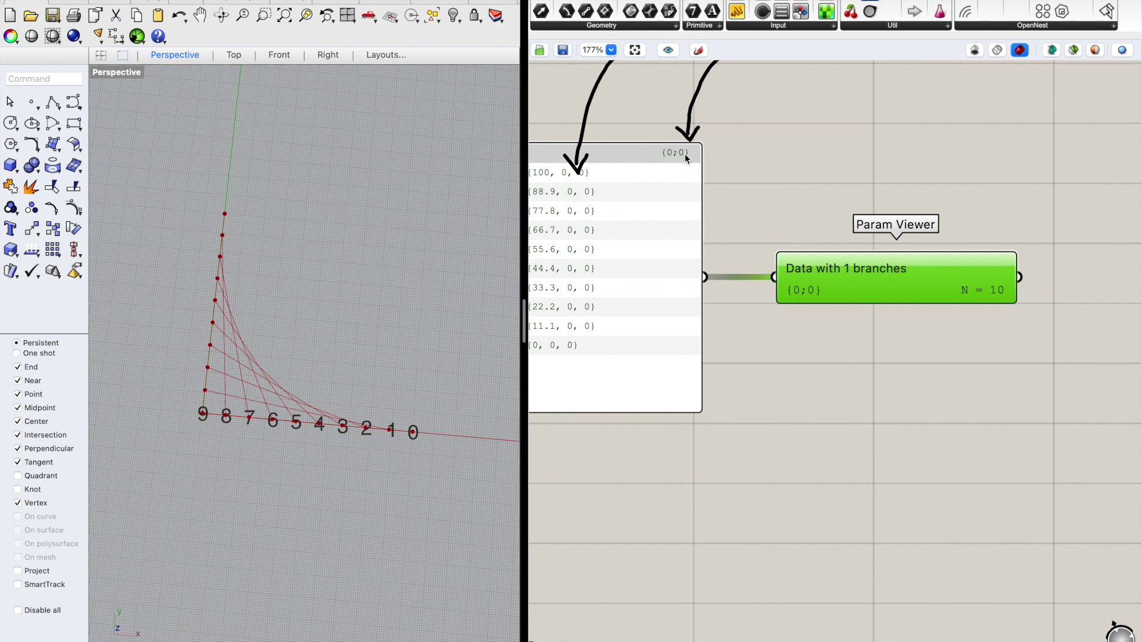
pyautogui.scroll(-3, 851, 155)
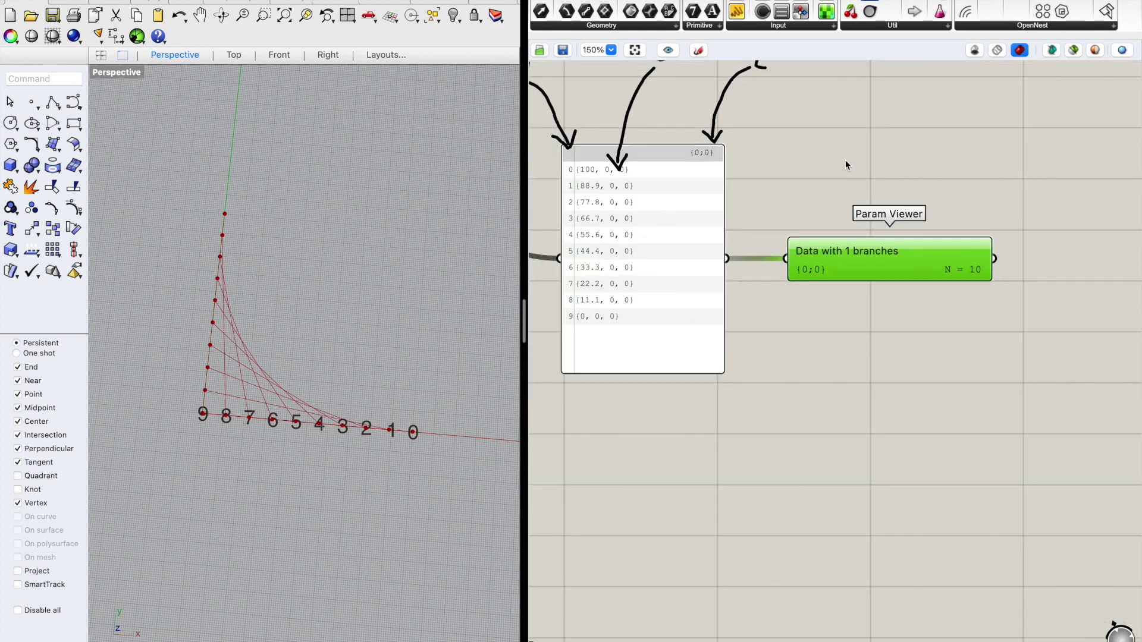
# Step: Switch the Param Viewer to its tree diagram, enlarge it to a square and place it beside the panel
pyautogui.click(824, 252)
pyautogui.moveTo(822, 250); pyautogui.dragTo(908, 267, button='right')
pyautogui.moveTo(924, 338)
pyautogui.mouseDown(button='right')
pyautogui.moveTo(905, 363)
pyautogui.moveTo(914, 337)
pyautogui.mouseUp(button='right')
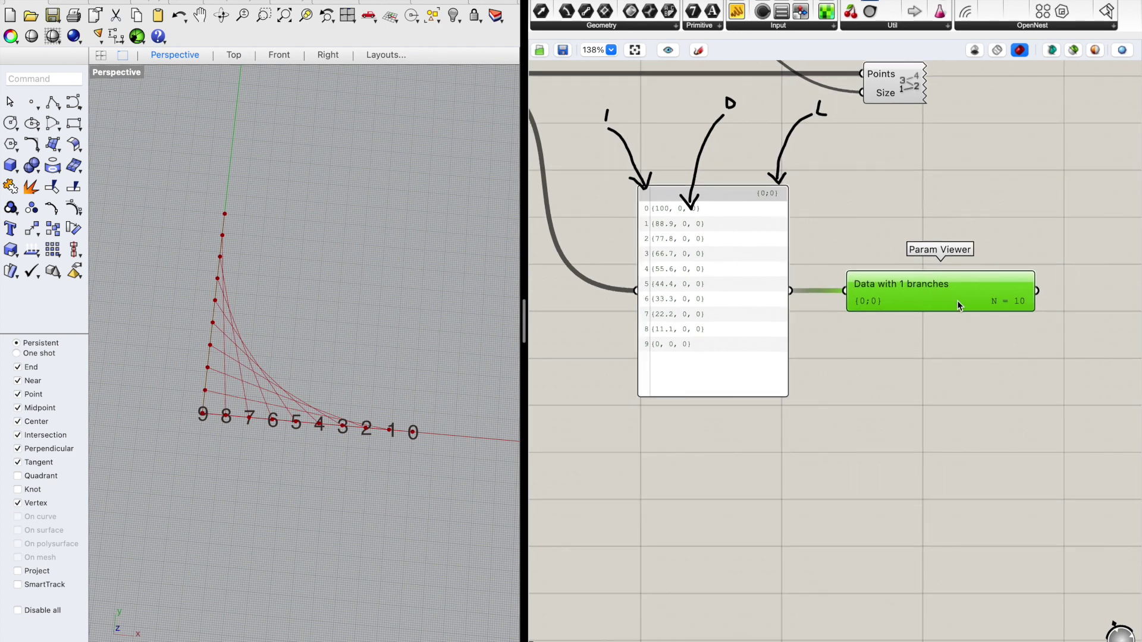
pyautogui.scroll(2, 955, 300)
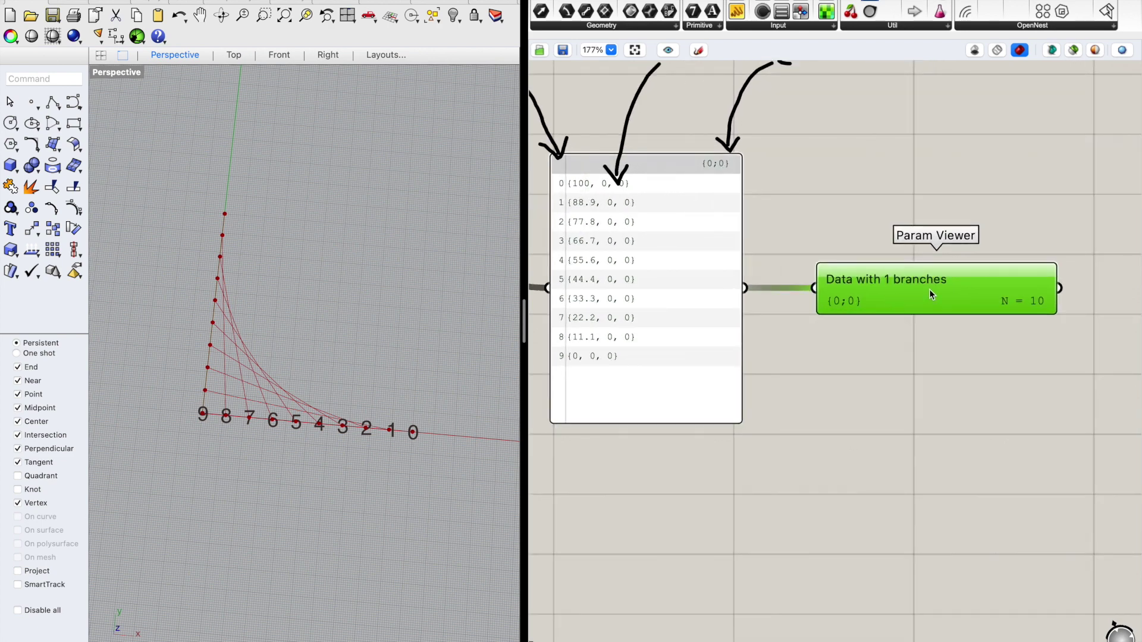
pyautogui.doubleClick(929, 291)
pyautogui.moveTo(939, 318); pyautogui.dragTo(974, 512)
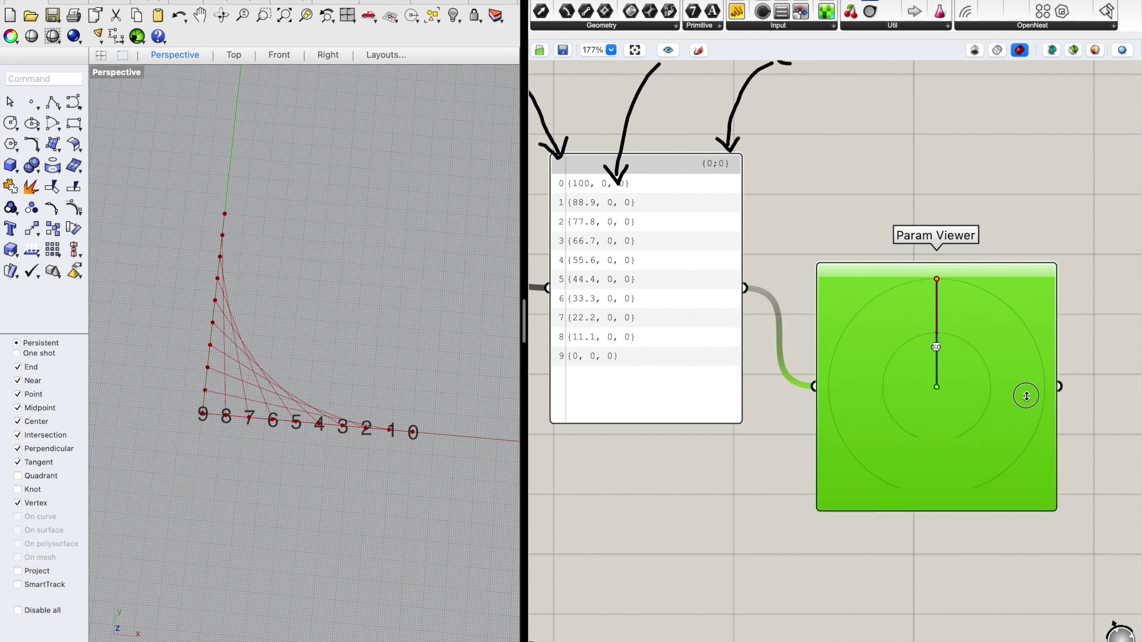
pyautogui.moveTo(1029, 322); pyautogui.dragTo(1026, 314)
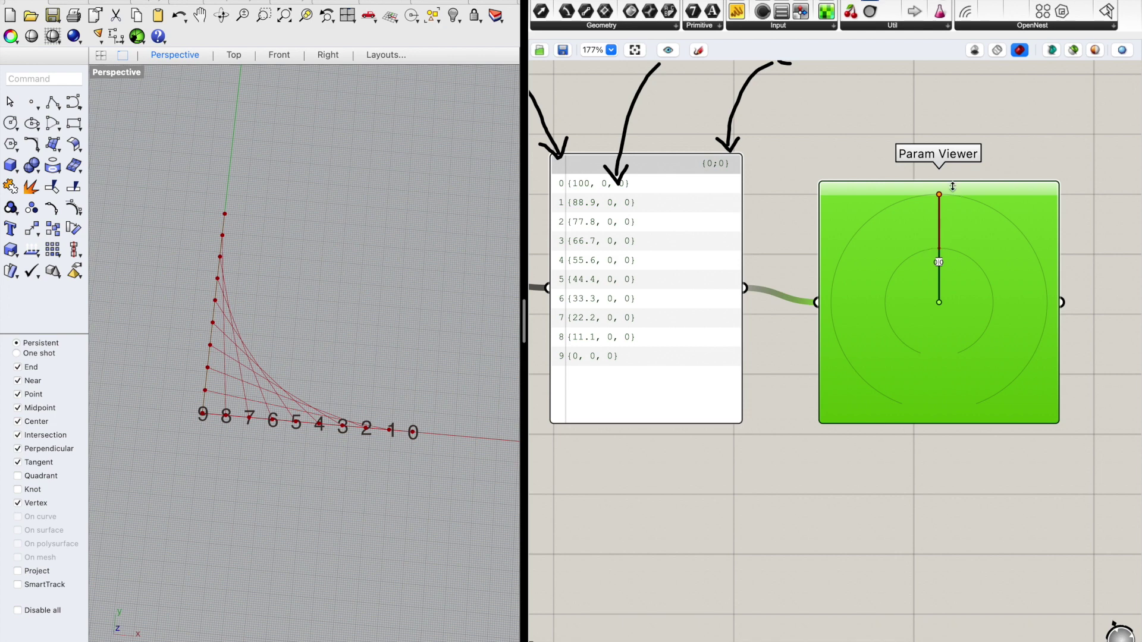
# Step: Examine the Param Viewer's tree diagram against the path header and items of the panel
pyautogui.scroll(-1, 790, 208)
pyautogui.click(816, 489)
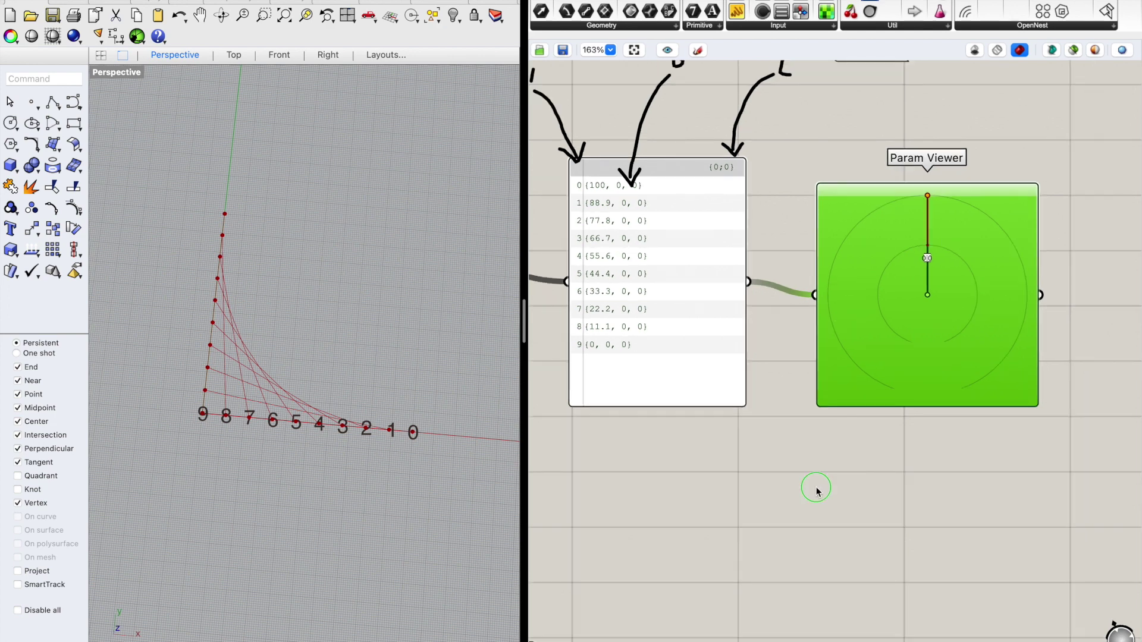
pyautogui.moveTo(816, 488); pyautogui.dragTo(899, 447, button='right')
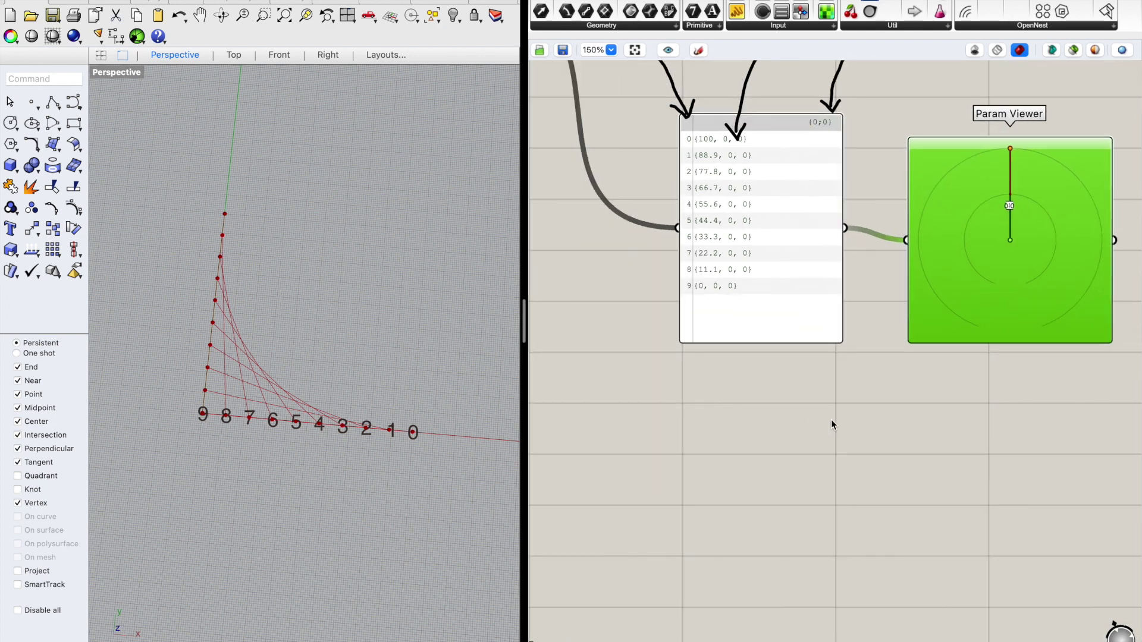
pyautogui.moveTo(798, 424); pyautogui.dragTo(805, 427, button='right')
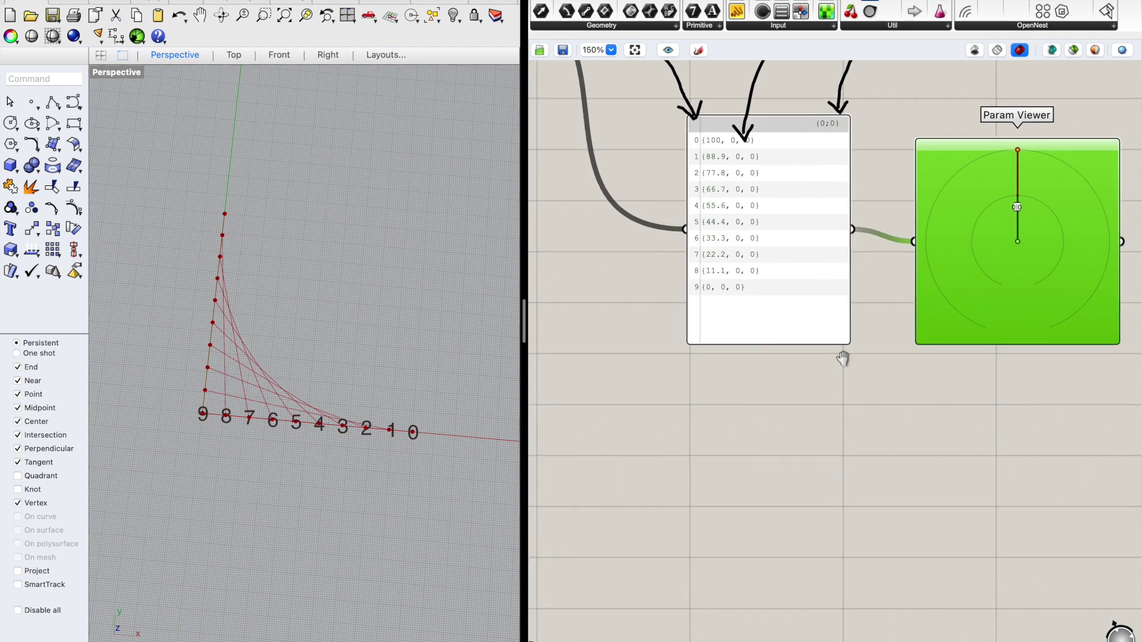
pyautogui.moveTo(843, 357); pyautogui.dragTo(881, 385, button='right')
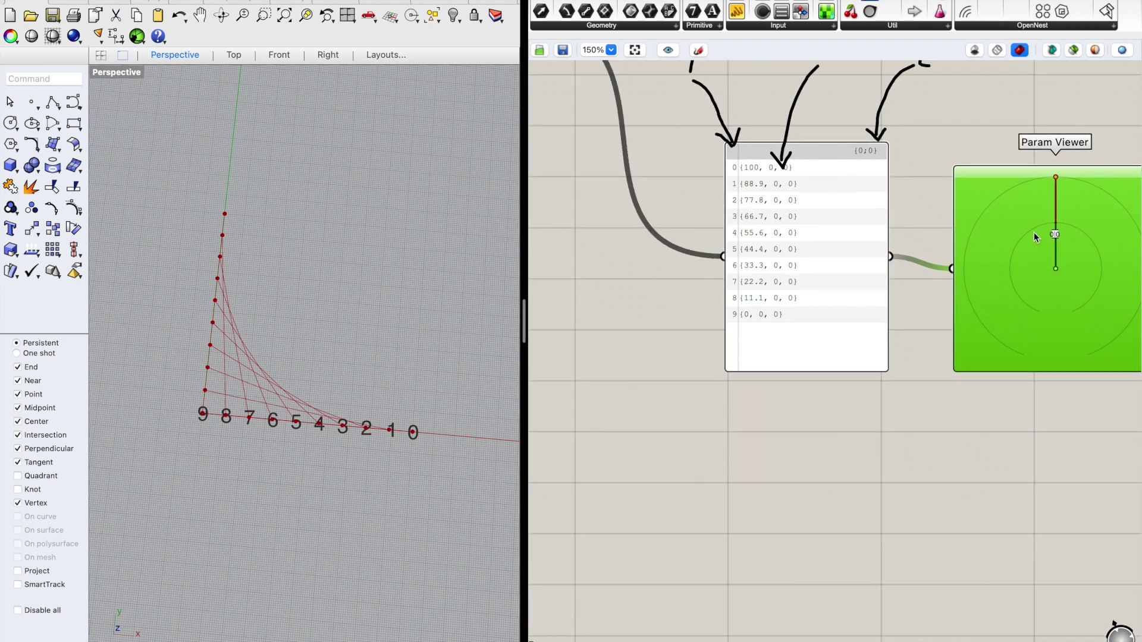
pyautogui.moveTo(968, 495); pyautogui.dragTo(783, 472, button='right')
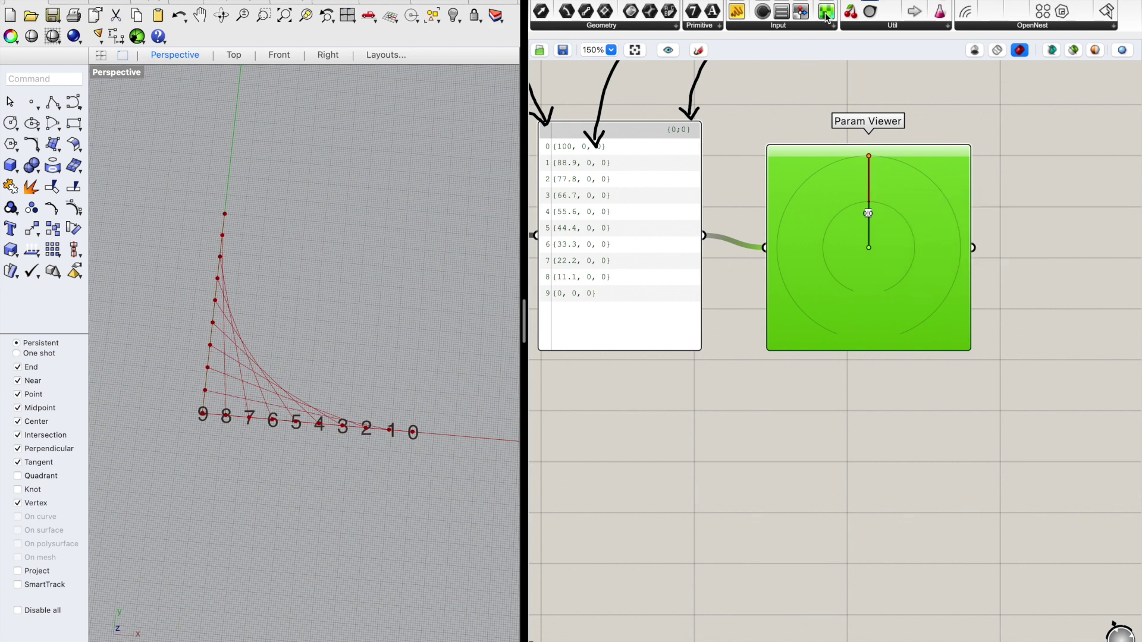
pyautogui.moveTo(832, 414); pyautogui.dragTo(862, 368, button='right')
pyautogui.scroll(-2, 862, 369)
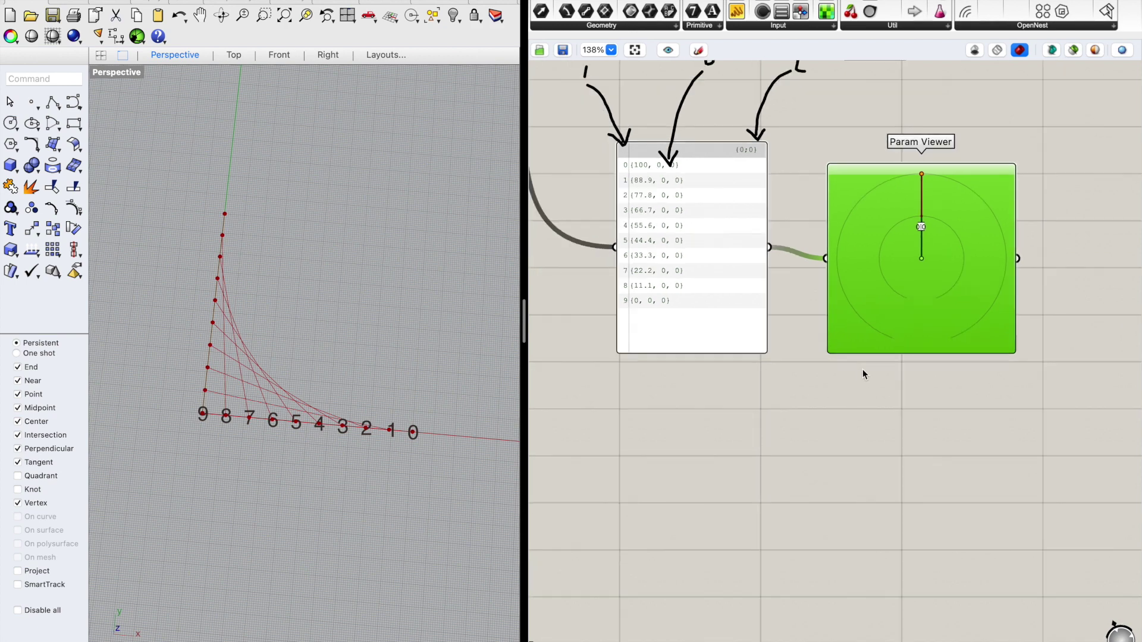
pyautogui.moveTo(782, 395); pyautogui.dragTo(812, 369, button='right')
pyautogui.scroll(-3, 813, 370)
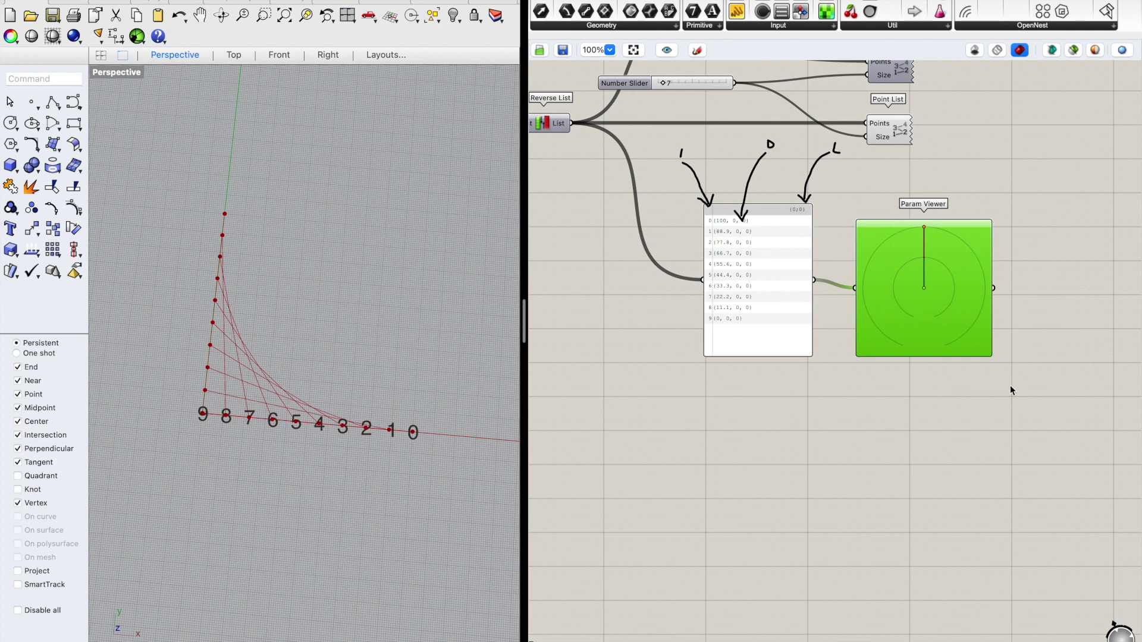
pyautogui.scroll(-2, 837, 215)
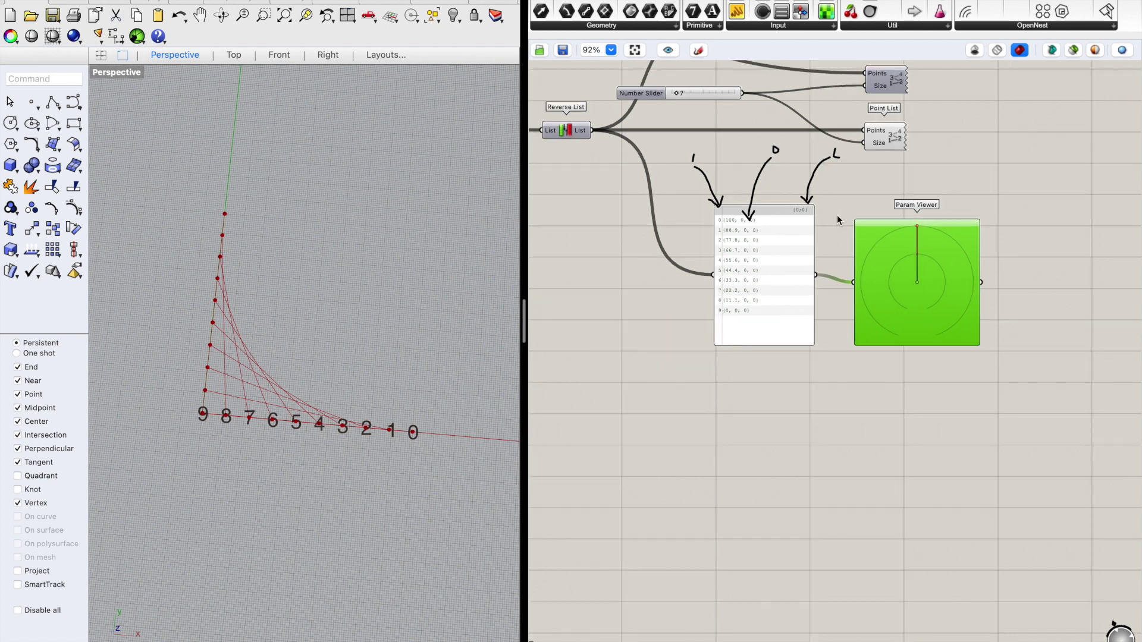
# Step: Add a Flatten Tree component below the panel and move the Param Viewer farther away from the panel
pyautogui.moveTo(771, 377); pyautogui.dragTo(862, 390, button='right')
pyautogui.scroll(2, 879, 261)
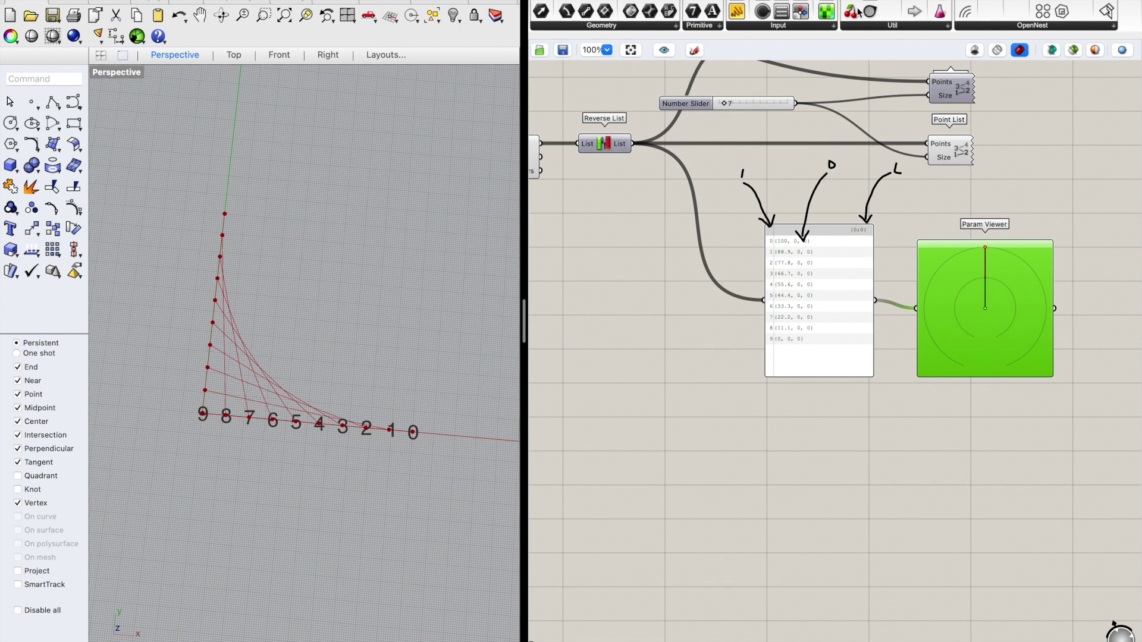
pyautogui.click(601, 0)
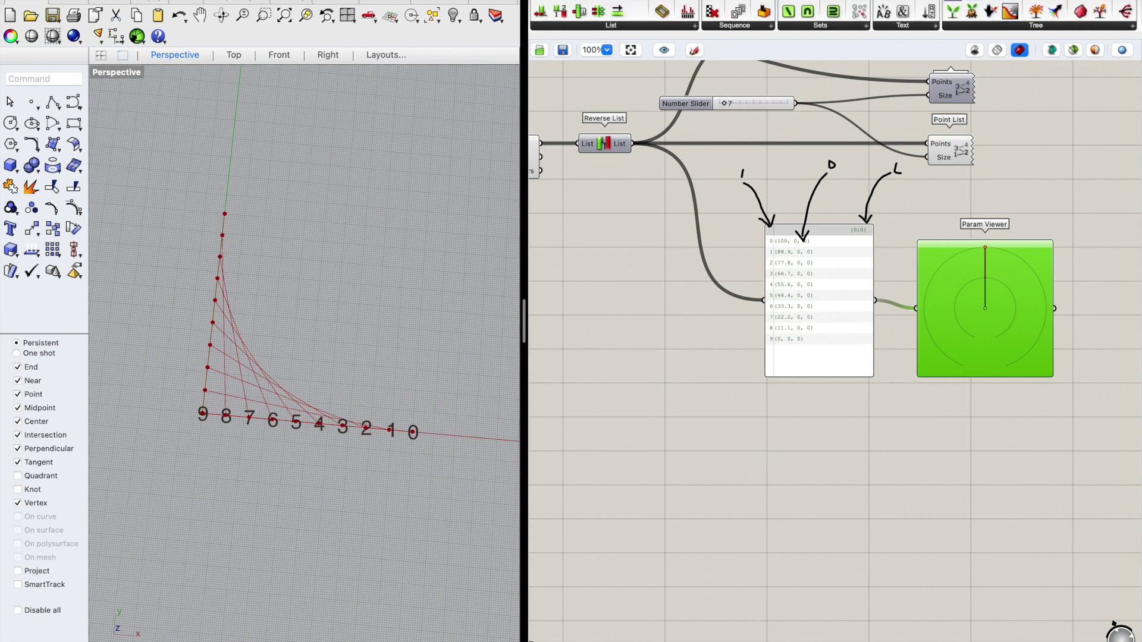
pyautogui.moveTo(971, 12); pyautogui.dragTo(835, 417)
pyautogui.moveTo(955, 445); pyautogui.dragTo(875, 397, button='right')
pyautogui.moveTo(938, 294); pyautogui.dragTo(1068, 288)
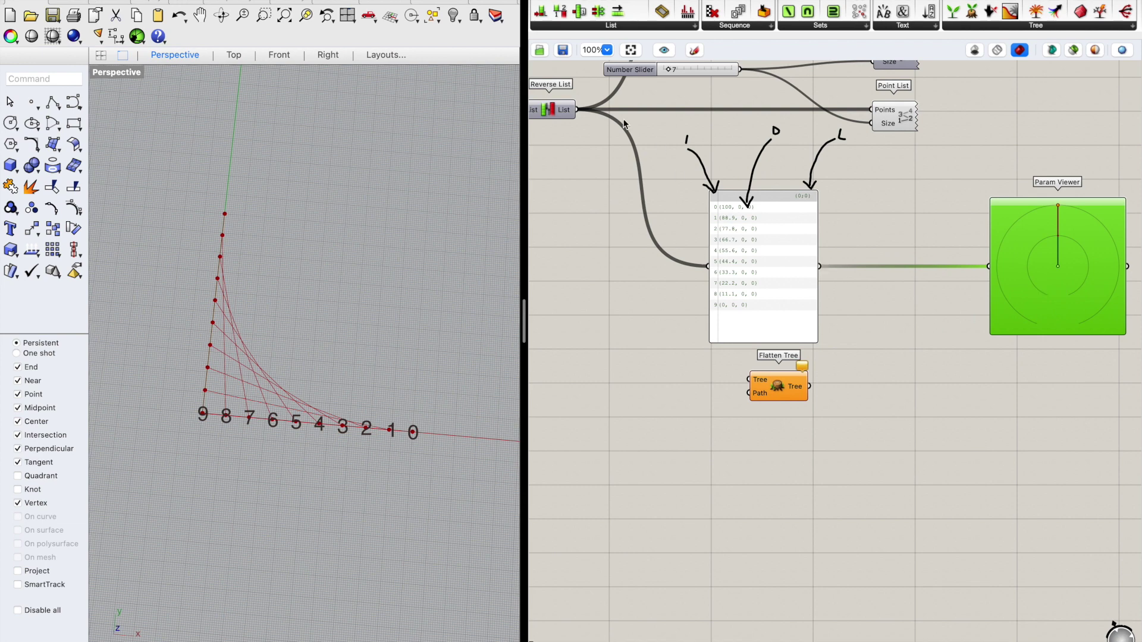
# Step: Move Flatten Tree before the panel, feed it the Reverse List output and connect its result to the panel
pyautogui.moveTo(576, 109); pyautogui.dragTo(611, 280)
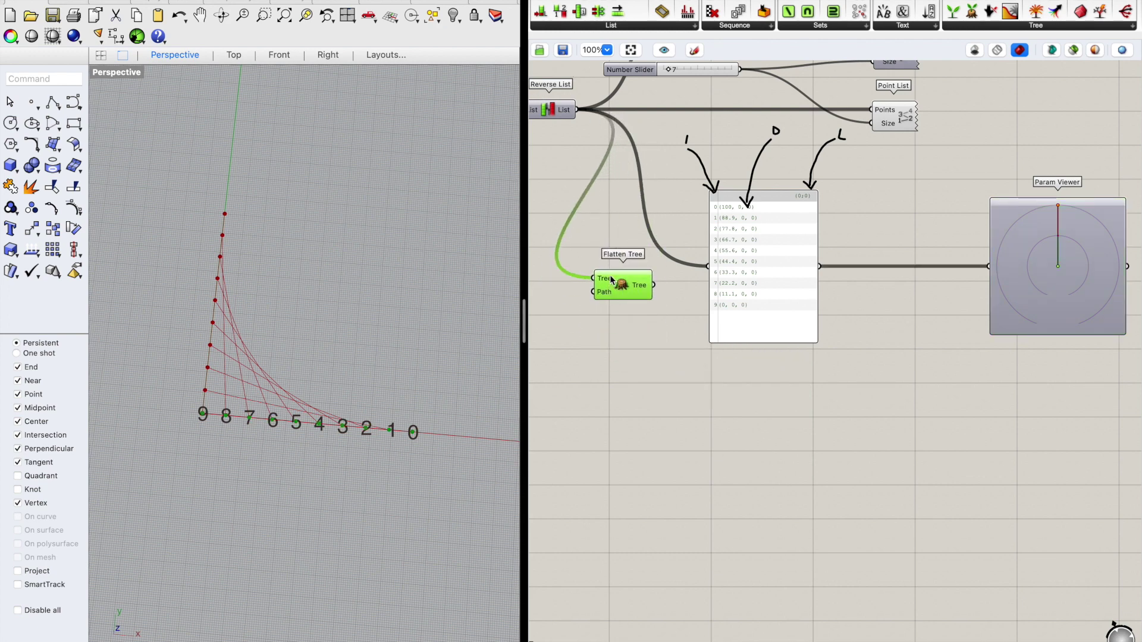
pyautogui.moveTo(609, 279)
pyautogui.moveTo(652, 288); pyautogui.dragTo(711, 269)
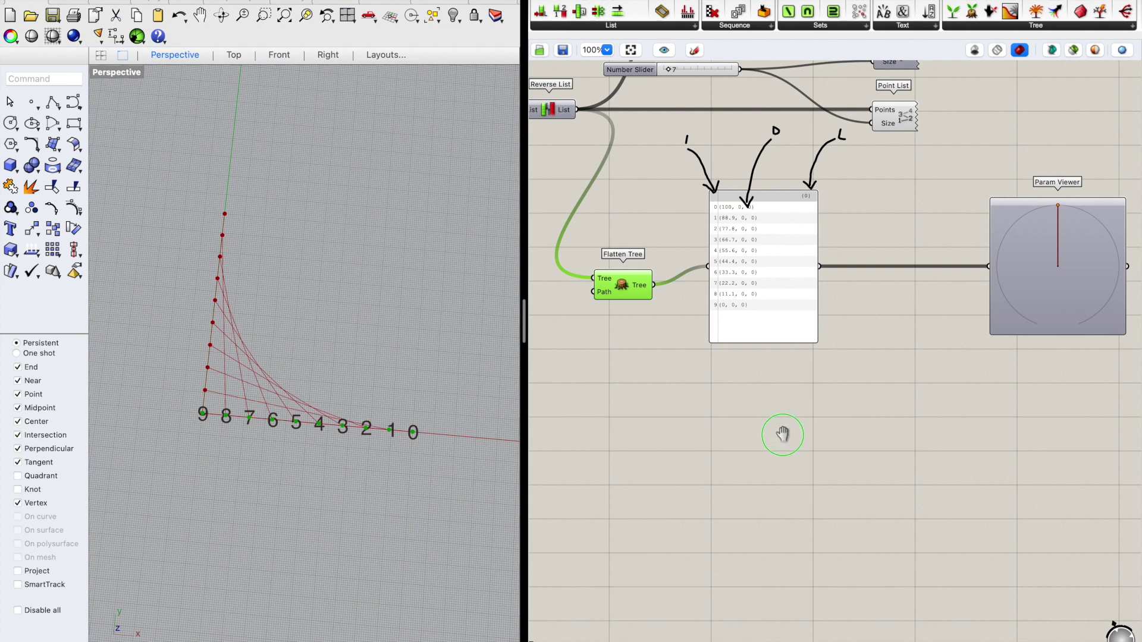
pyautogui.moveTo(787, 434); pyautogui.dragTo(886, 418, button='right')
pyautogui.moveTo(973, 274); pyautogui.dragTo(801, 274, button='right')
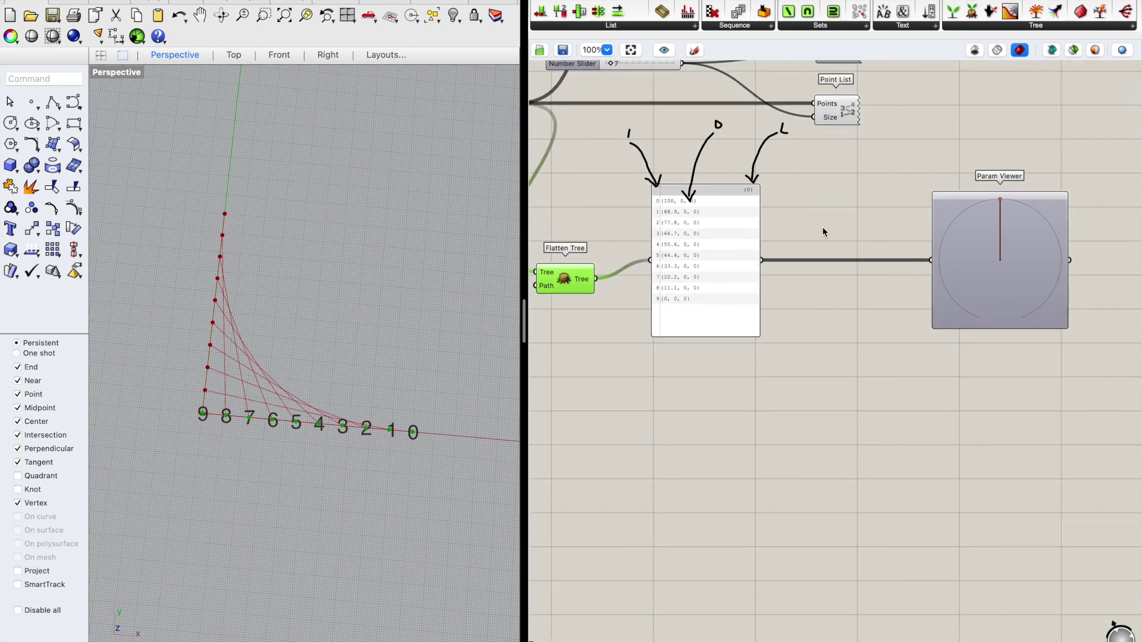
# Step: Move Flatten Tree up right beside the panel and examine the path header above the panel's items
pyautogui.moveTo(591, 293); pyautogui.dragTo(684, 291, button='right')
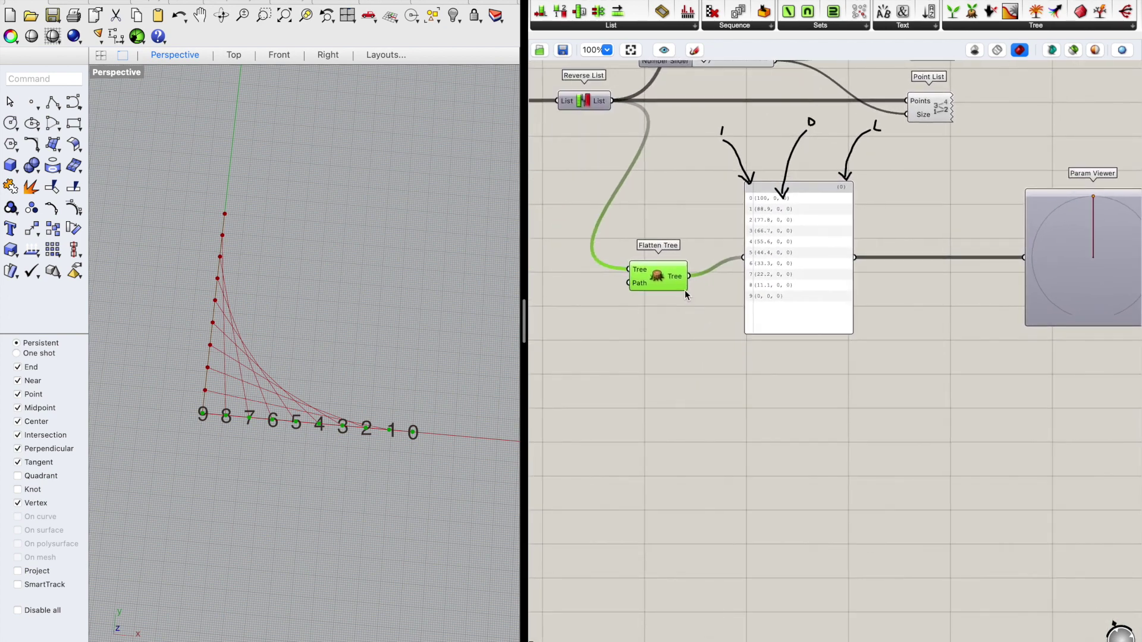
pyautogui.moveTo(660, 279); pyautogui.dragTo(694, 261)
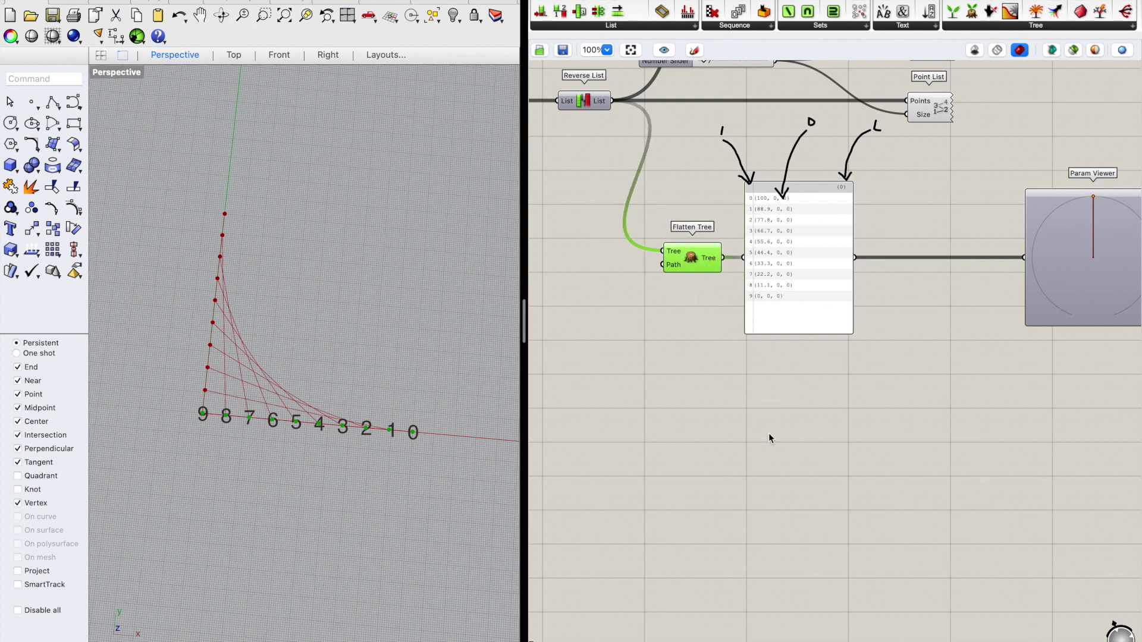
pyautogui.scroll(2, 798, 206)
pyautogui.click(798, 206)
pyautogui.scroll(1, 776, 209)
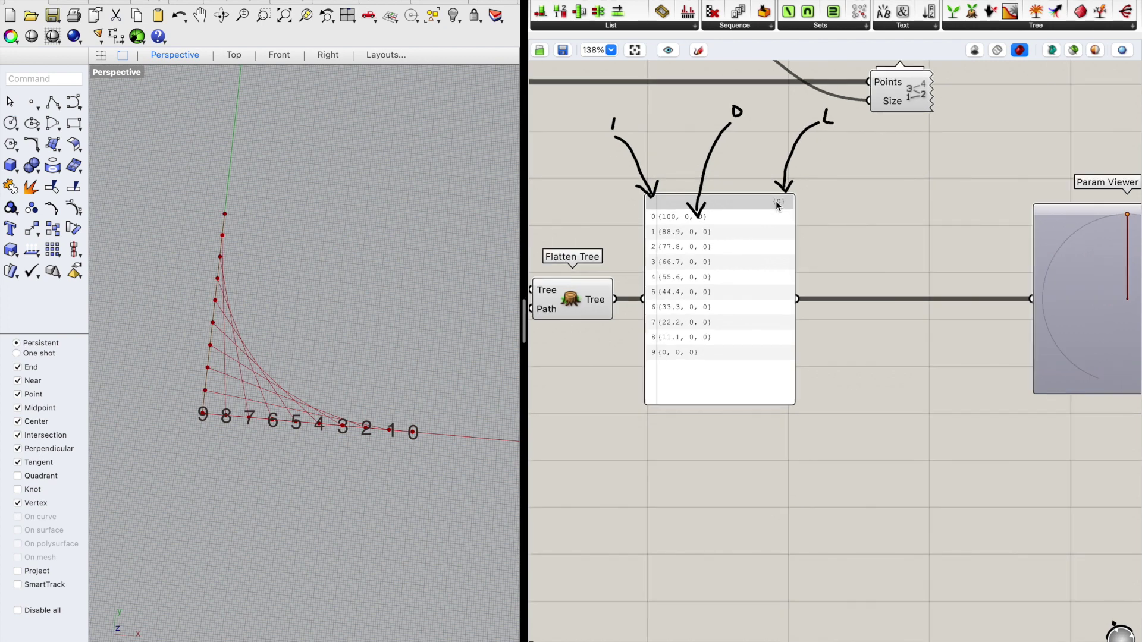
pyautogui.scroll(-3, 848, 278)
pyautogui.moveTo(742, 423); pyautogui.dragTo(834, 411, button='right')
# Step: Turn on Flatten for the Reverse List output and then turn it off again
pyautogui.click(736, 143)
pyautogui.scroll(10, 766, 169)
pyautogui.scroll(-10, 765, 168)
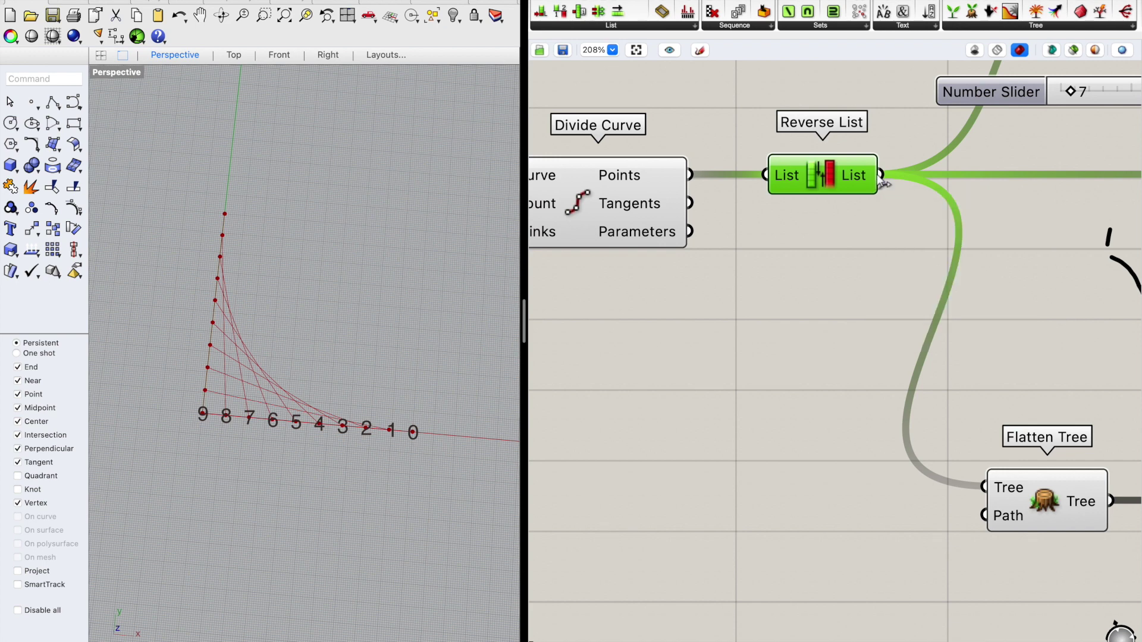
pyautogui.rightClick(864, 177)
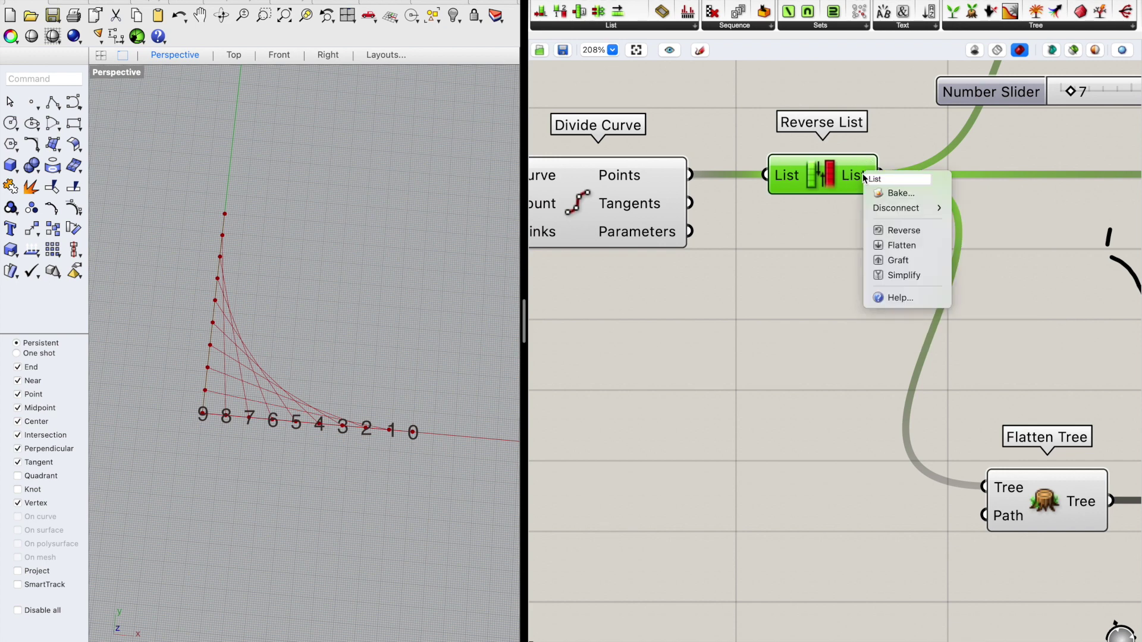
pyautogui.click(902, 247)
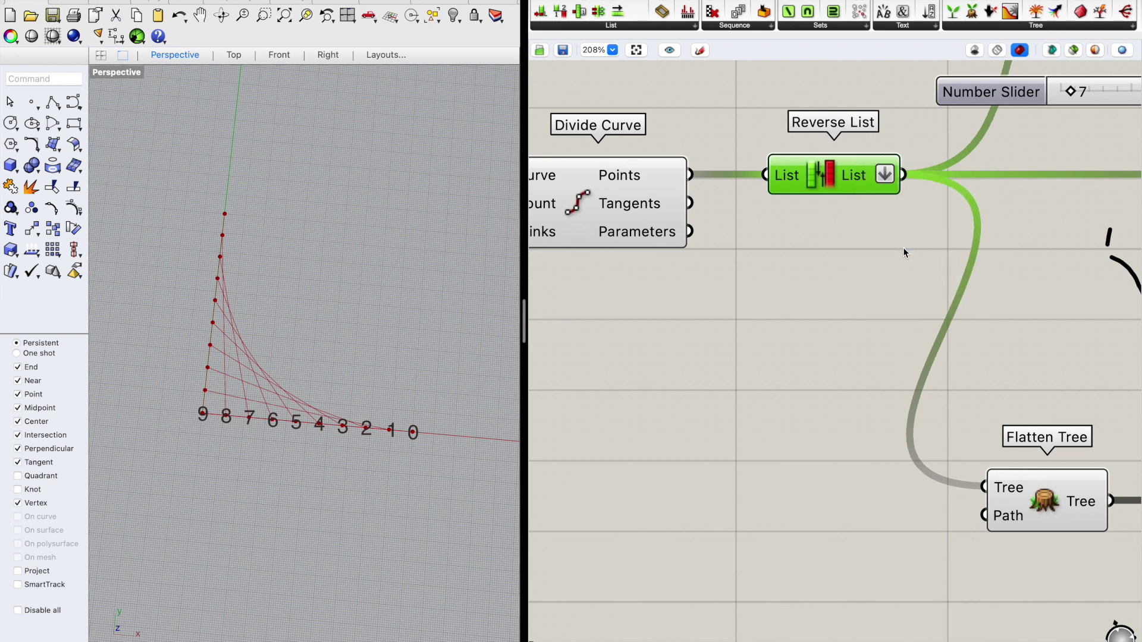
pyautogui.click(873, 215)
pyautogui.rightClick(885, 178)
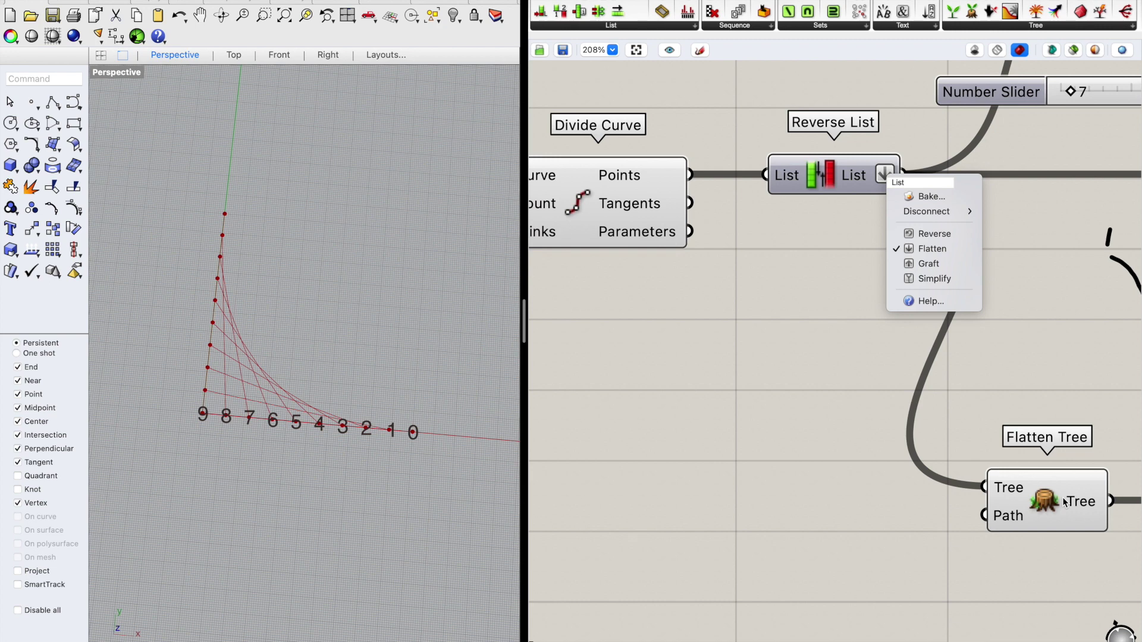
pyautogui.click(940, 249)
# Step: Move the Flatten Tree component farther from the panel to leave a wider gap between them
pyautogui.scroll(-2, 857, 262)
pyautogui.scroll(-2, 868, 281)
pyautogui.moveTo(993, 438); pyautogui.dragTo(725, 342, button='right')
pyautogui.scroll(2, 769, 414)
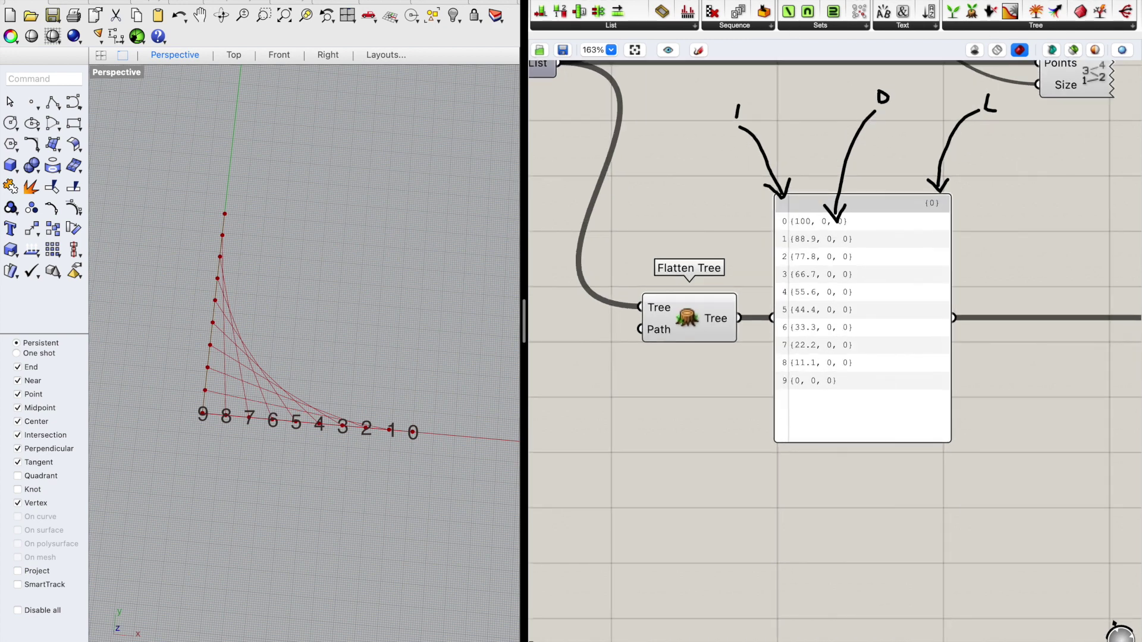
pyautogui.moveTo(738, 466); pyautogui.dragTo(788, 466, button='right')
pyautogui.scroll(-1, 770, 416)
pyautogui.moveTo(732, 438); pyautogui.dragTo(661, 434, button='right')
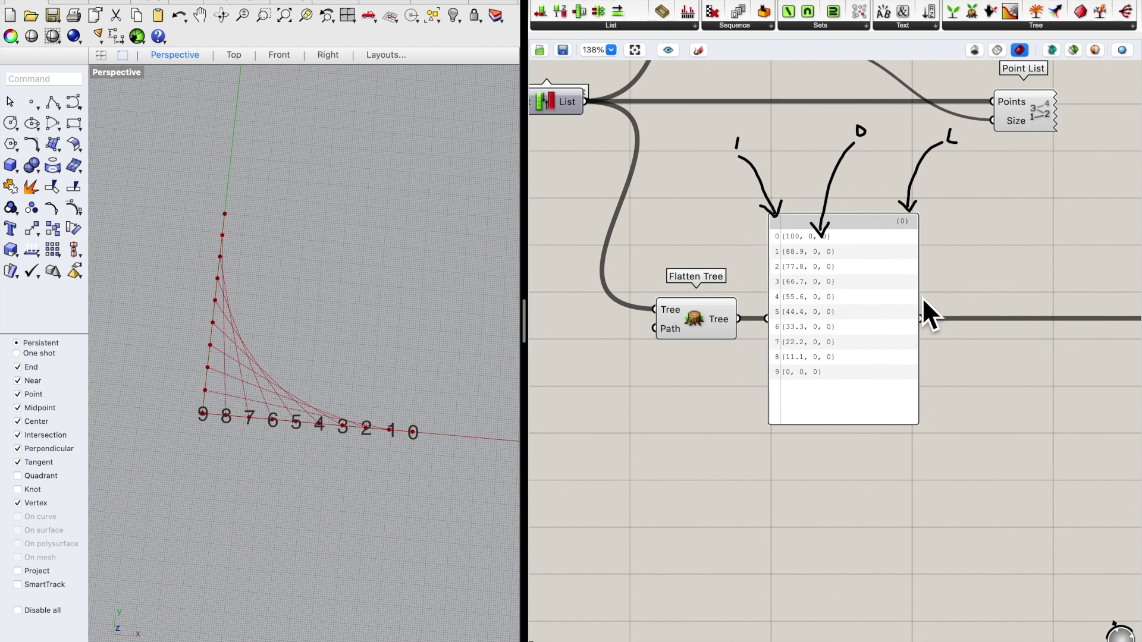
pyautogui.scroll(-1, 828, 294)
pyautogui.moveTo(835, 496); pyautogui.dragTo(879, 484, button='right')
pyautogui.moveTo(761, 452); pyautogui.dragTo(883, 459, button='right')
pyautogui.moveTo(874, 321); pyautogui.dragTo(810, 319)
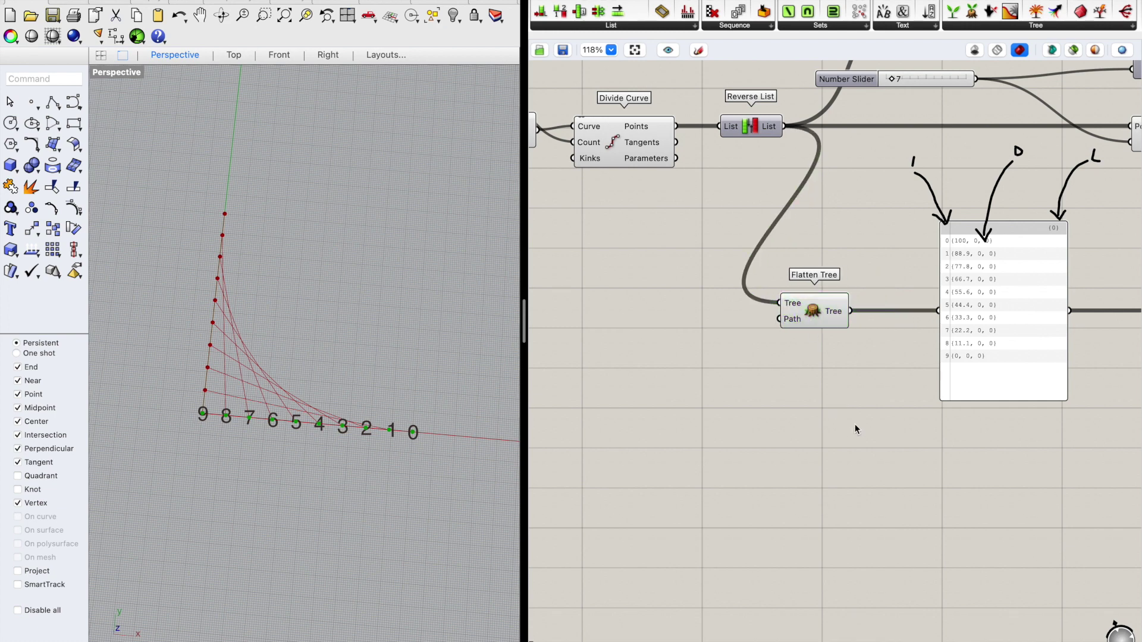
pyautogui.click(836, 412)
# Step: Add a List Item component below Flatten Tree and connect the flattened tree to its List input
pyautogui.moveTo(930, 472); pyautogui.dragTo(904, 464, button='right')
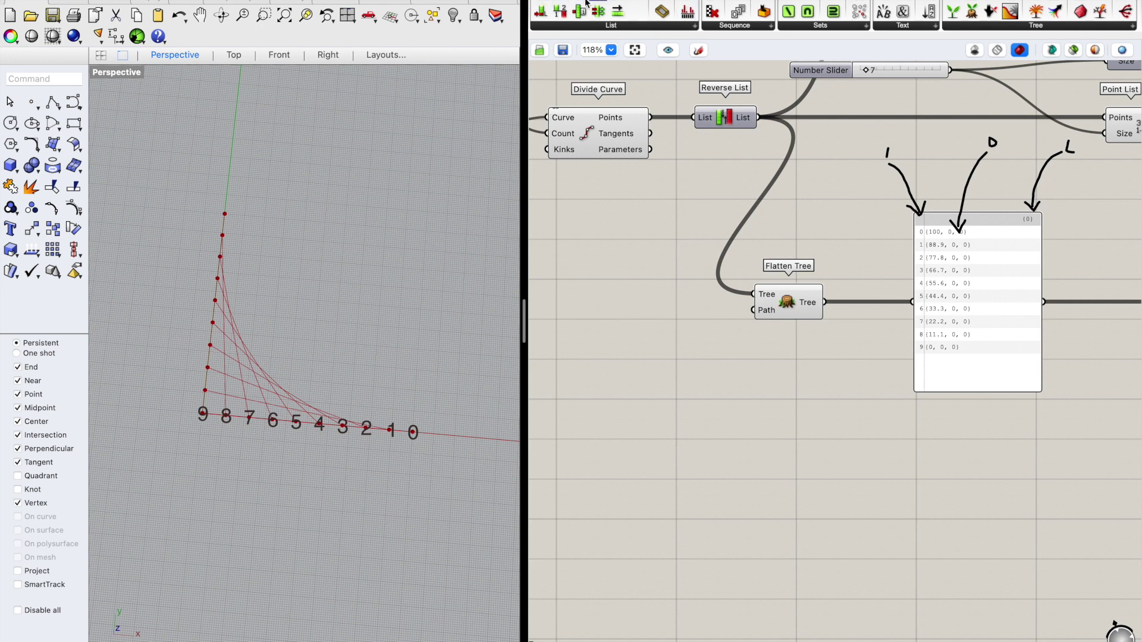
pyautogui.moveTo(579, 11); pyautogui.dragTo(807, 380)
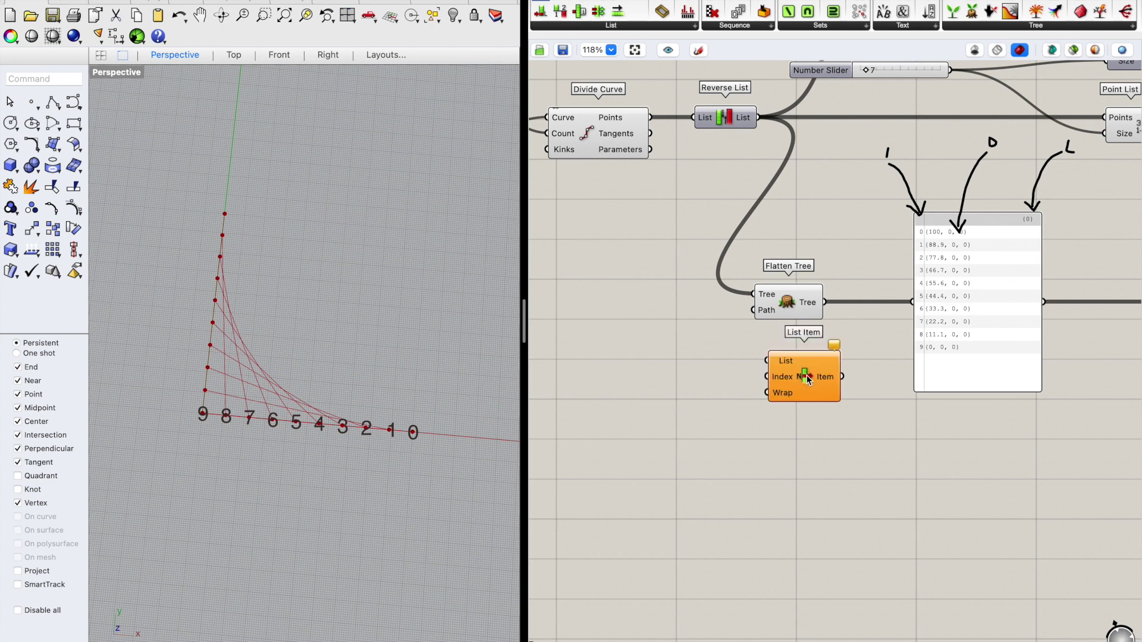
pyautogui.moveTo(823, 458); pyautogui.dragTo(785, 270, button='right')
pyautogui.moveTo(782, 262); pyautogui.dragTo(761, 309)
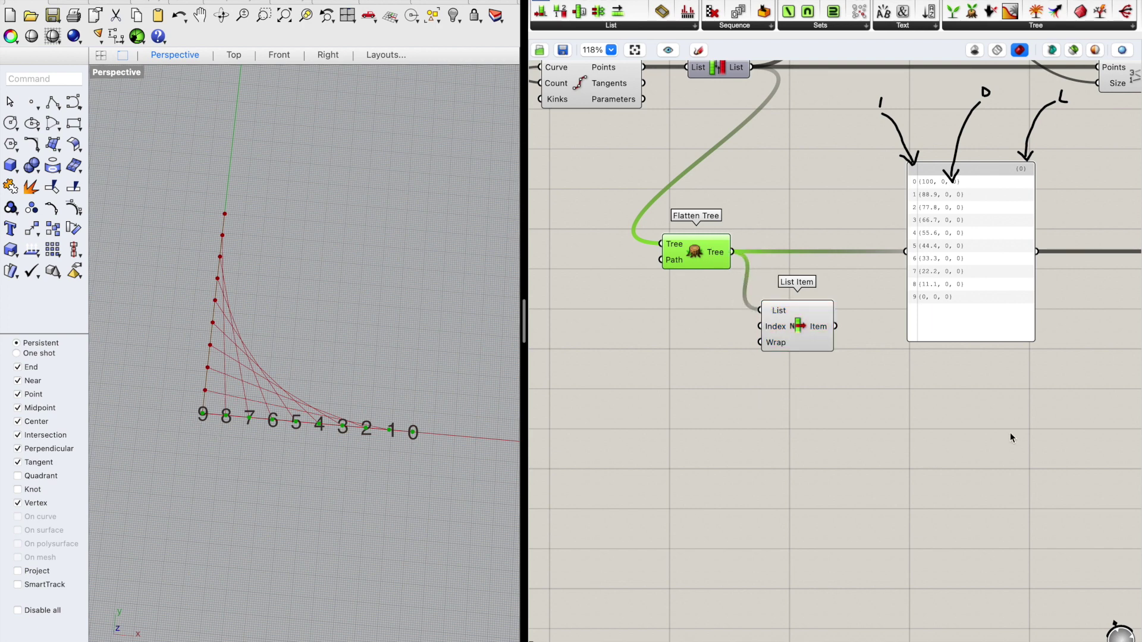
# Step: Move the panel farther away from List Item and add a Sphere component in the free space below
pyautogui.moveTo(1004, 438); pyautogui.dragTo(892, 421, button='right')
pyautogui.moveTo(905, 298); pyautogui.dragTo(1007, 300)
pyautogui.moveTo(786, 419); pyautogui.dragTo(853, 388, button='right')
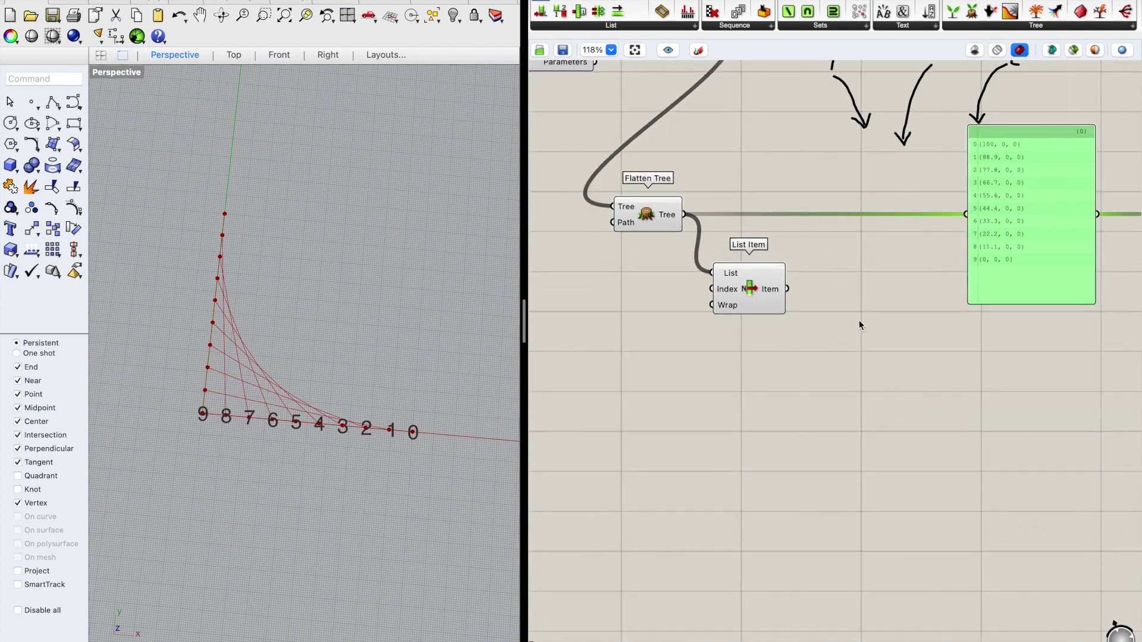
pyautogui.click(883, 341)
pyautogui.doubleClick(884, 342)
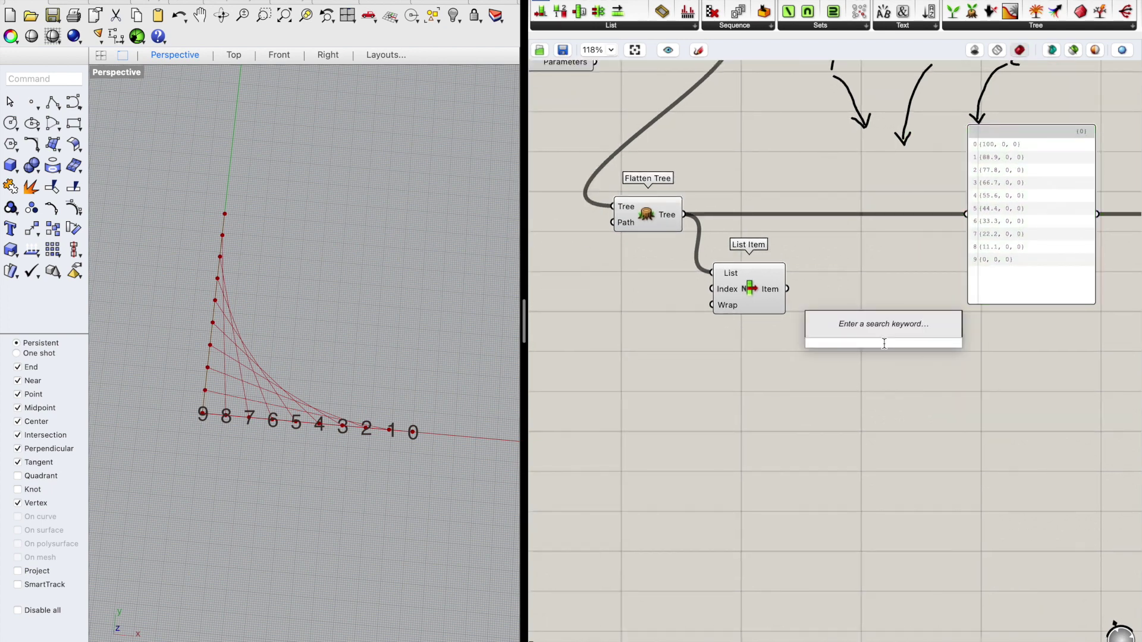
pyautogui.write('sphe')
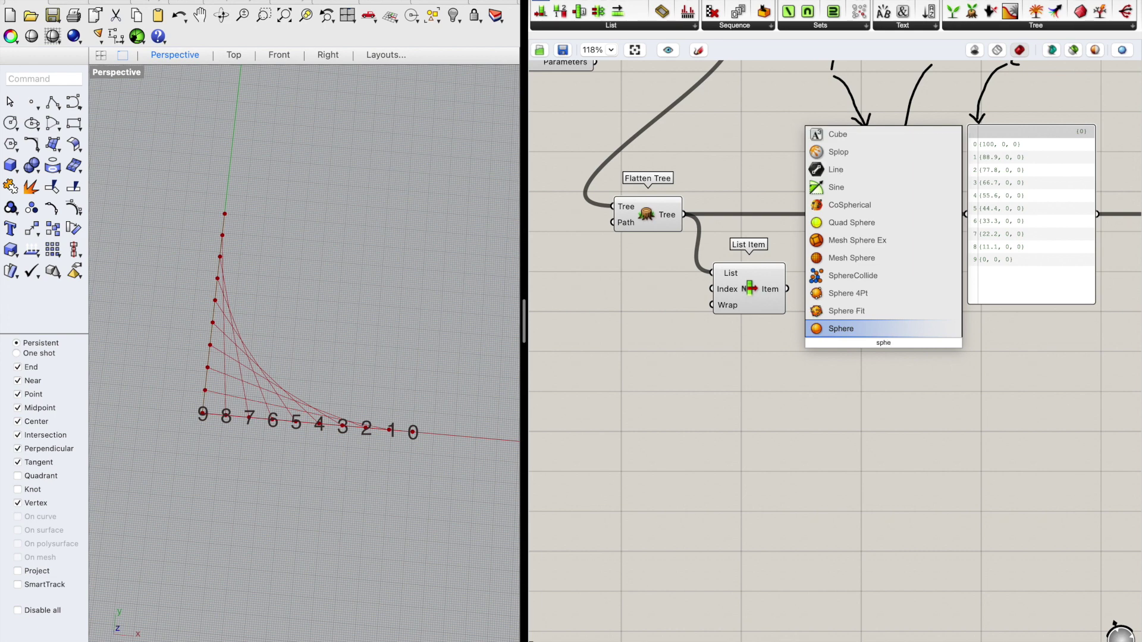
pyautogui.press('Return')
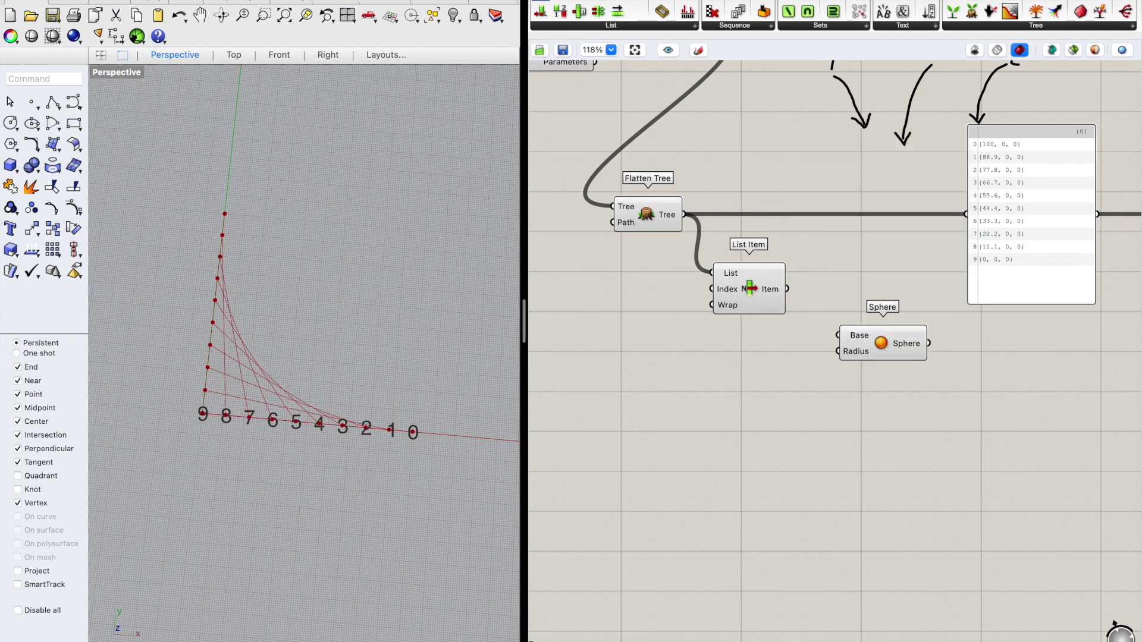
# Step: Add a 2.00 number slider for the Sphere's Radius, connect it and raise its value to 7.27
pyautogui.doubleClick(772, 403)
pyautogui.write('2.0')
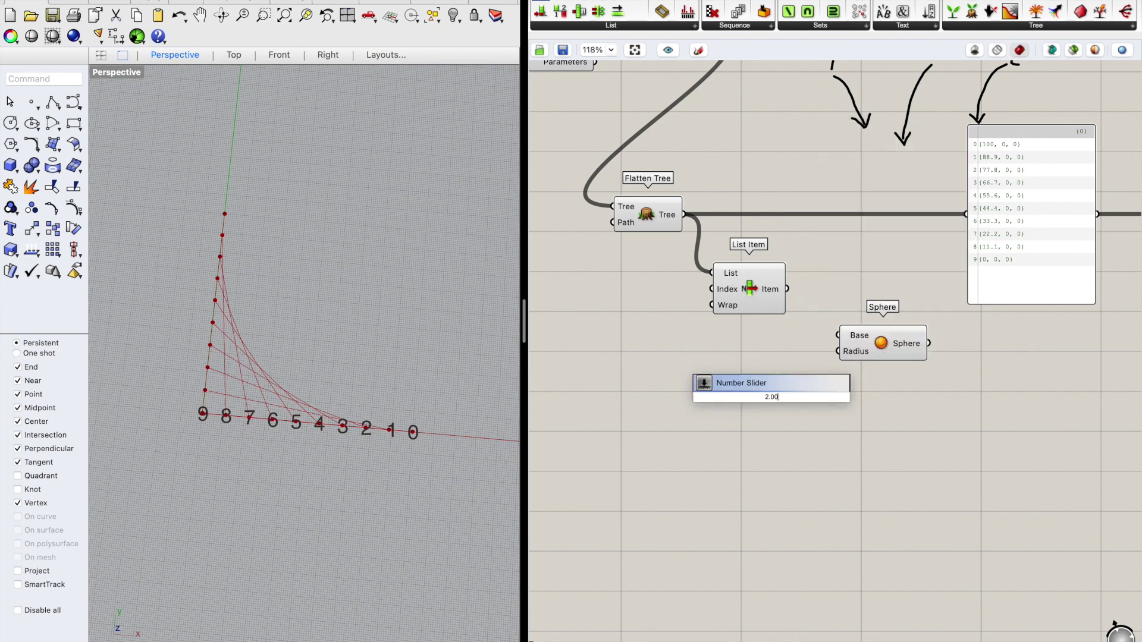
pyautogui.press('Return')
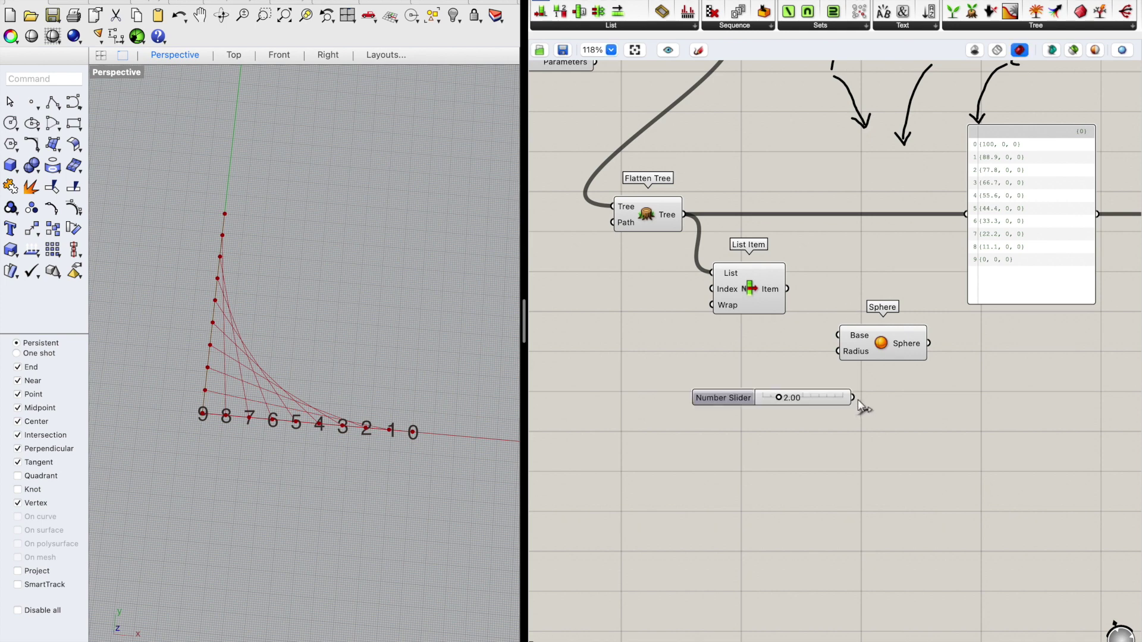
pyautogui.moveTo(839, 380); pyautogui.dragTo(958, 397)
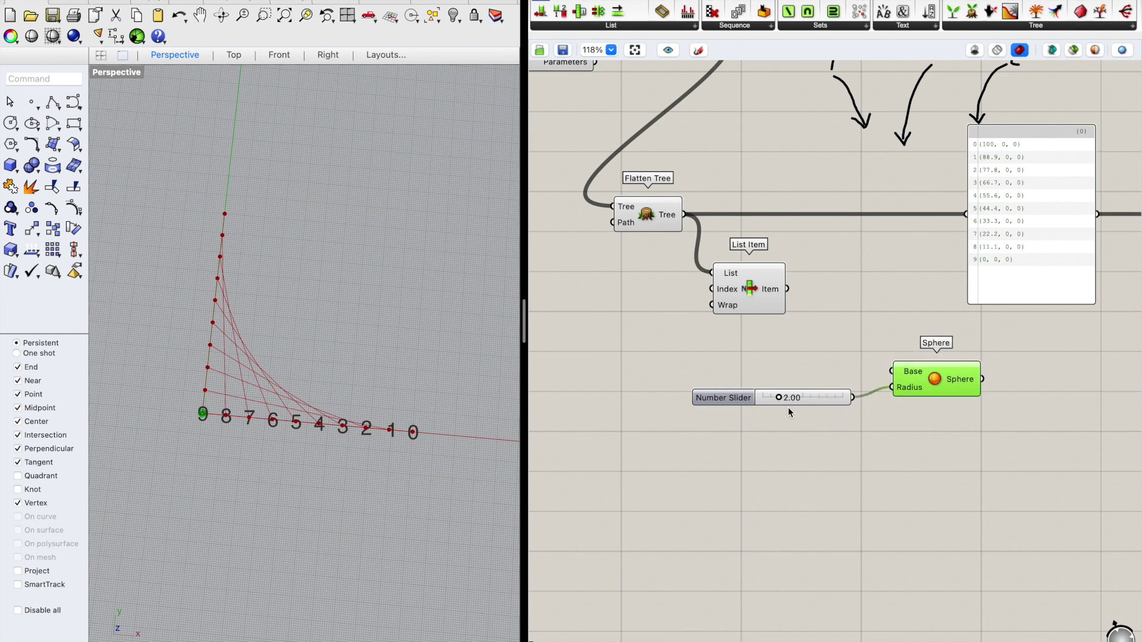
pyautogui.moveTo(779, 398); pyautogui.dragTo(823, 408)
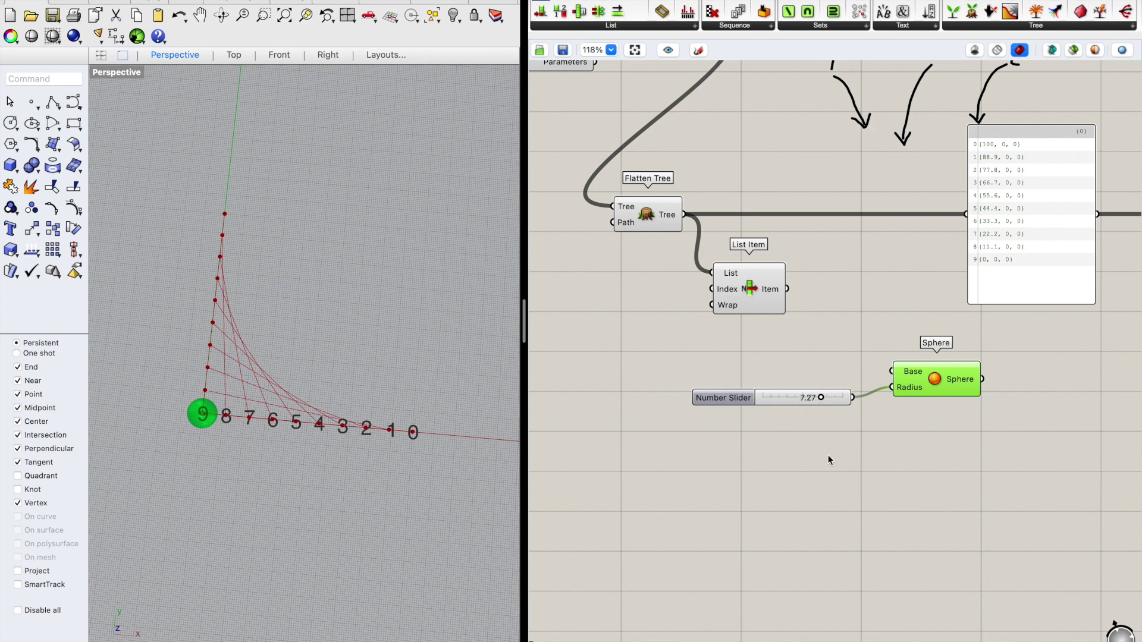
pyautogui.click(829, 459)
# Step: Connect the List Item output to the Sphere's Base and inspect the value held by List Item's Index input
pyautogui.moveTo(786, 289); pyautogui.dragTo(886, 372)
pyautogui.moveTo(904, 498); pyautogui.dragTo(935, 493, button='right')
pyautogui.moveTo(841, 458); pyautogui.dragTo(886, 452, button='right')
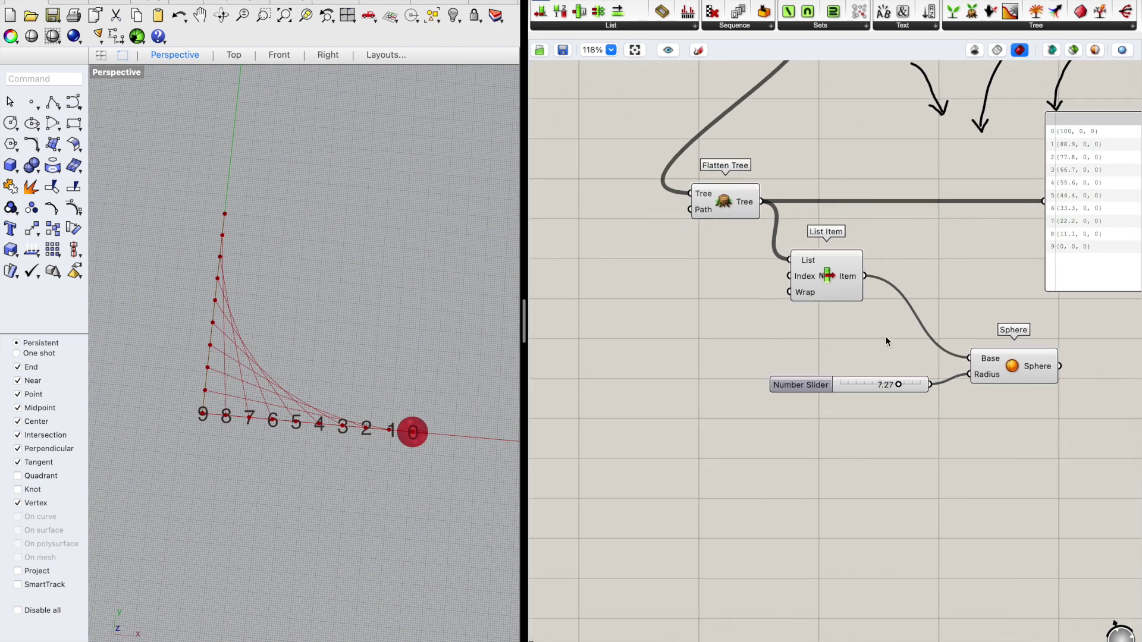
pyautogui.scroll(5, 803, 273)
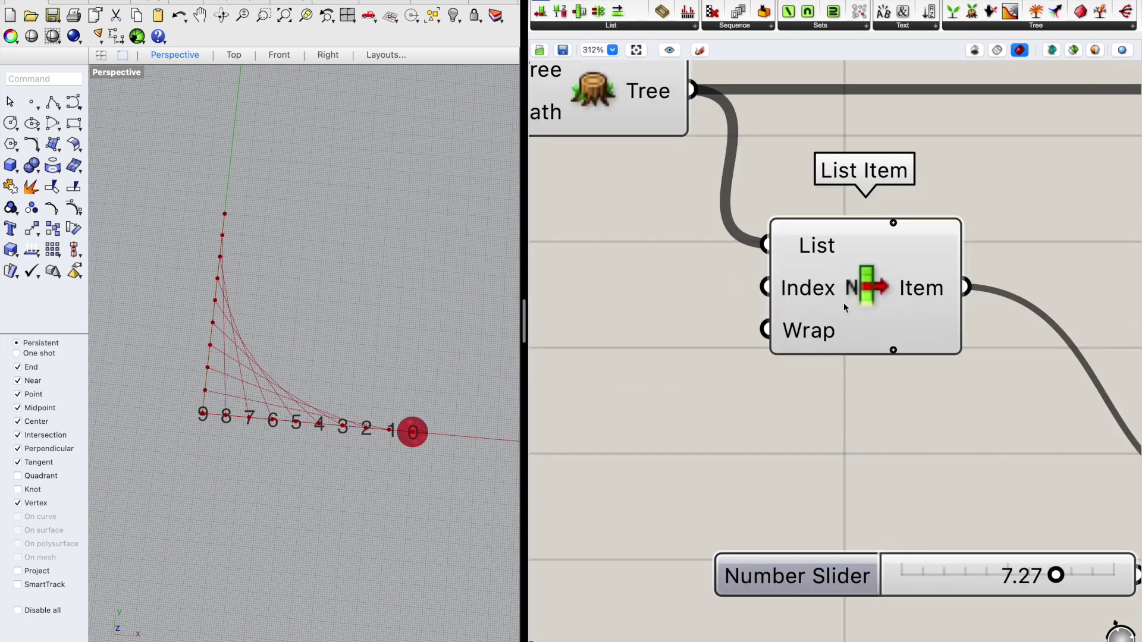
pyautogui.moveTo(814, 295)
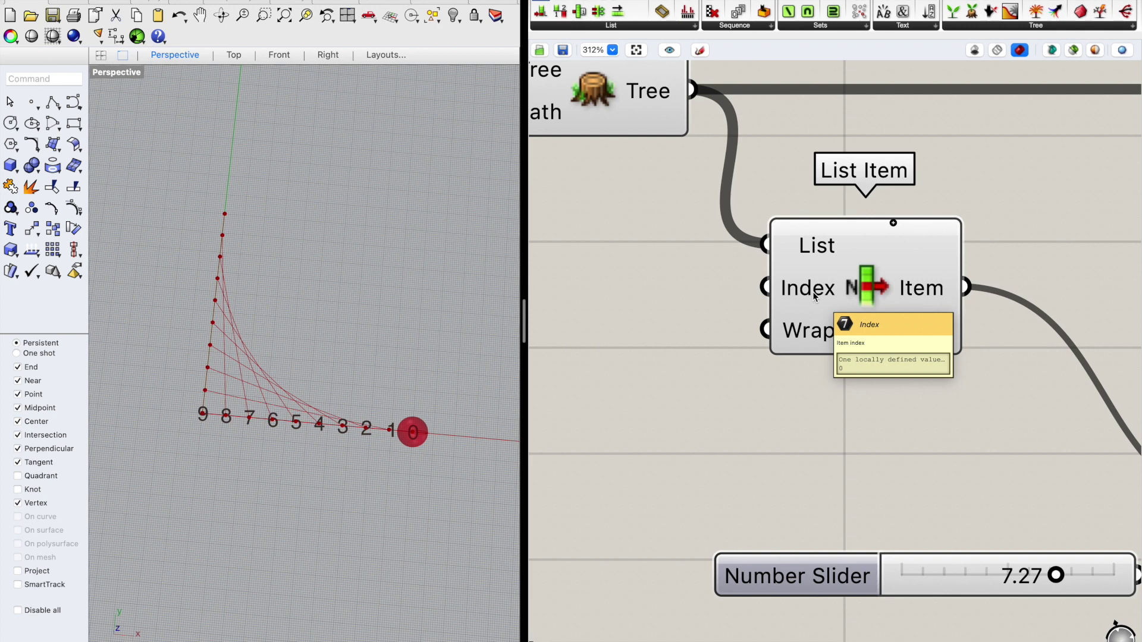
# Step: Add a number slider ranging from -1 to 9 and connect it to List Item's Index input
pyautogui.scroll(-1, 795, 349)
pyautogui.moveTo(835, 361); pyautogui.dragTo(948, 398, button='right')
pyautogui.scroll(-3, 948, 398)
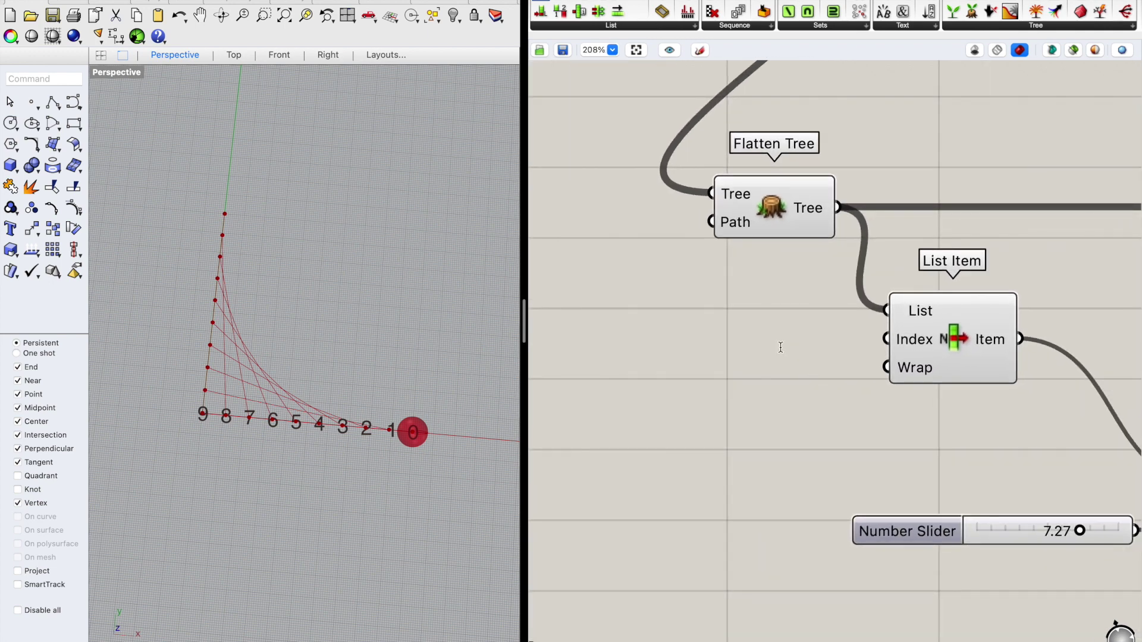
pyautogui.doubleClick(781, 348)
pyautogui.write('0')
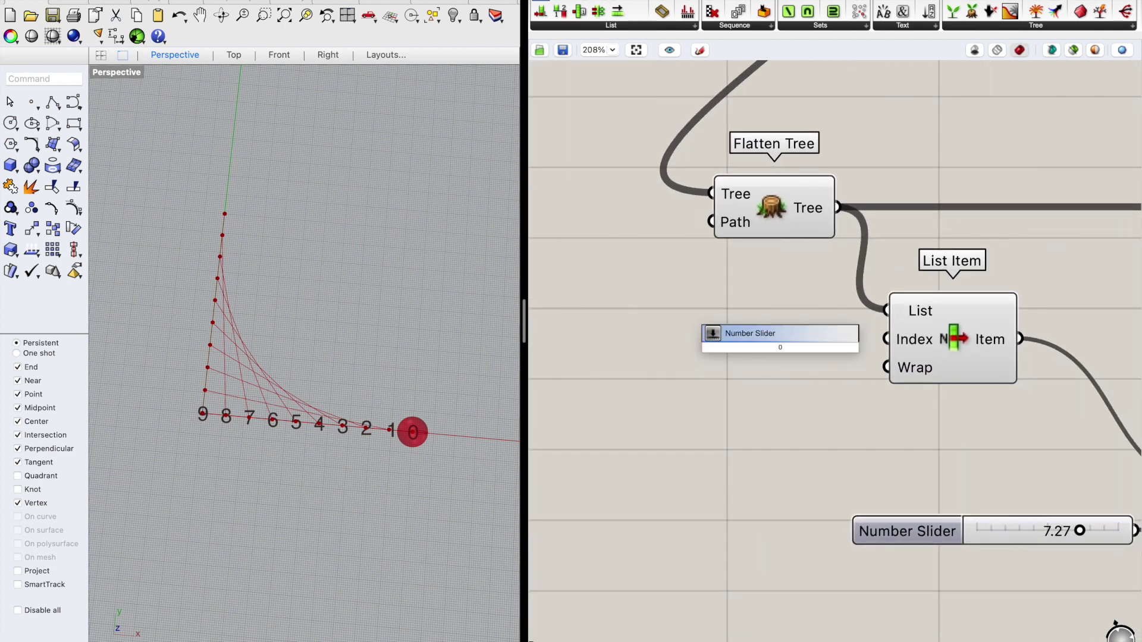
pyautogui.press('BackSpace')
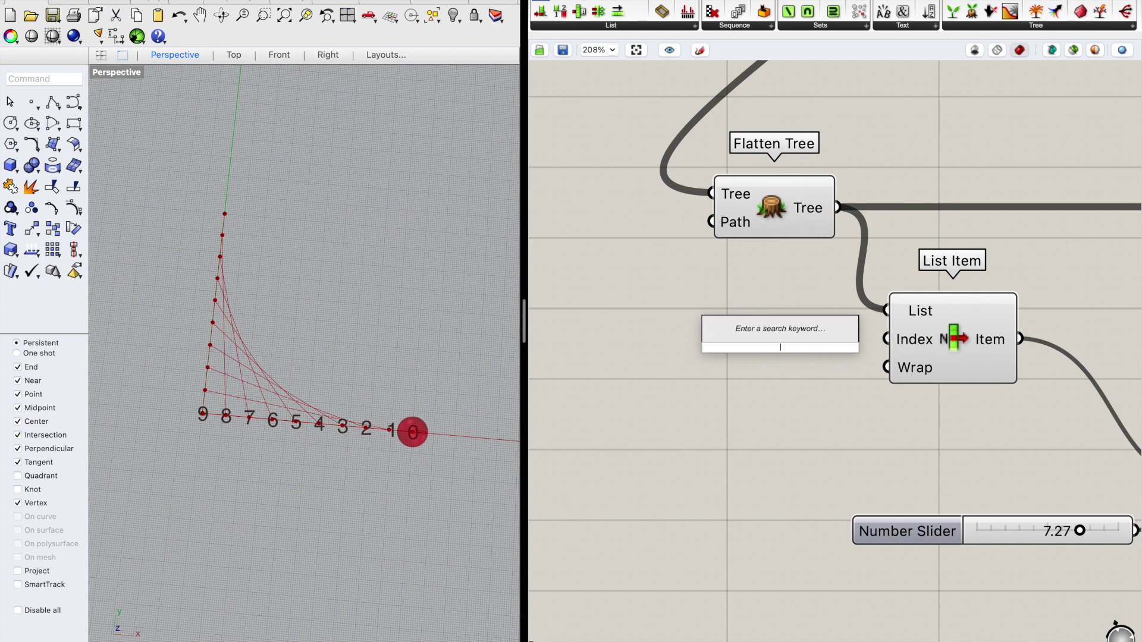
pyautogui.write('-1..')
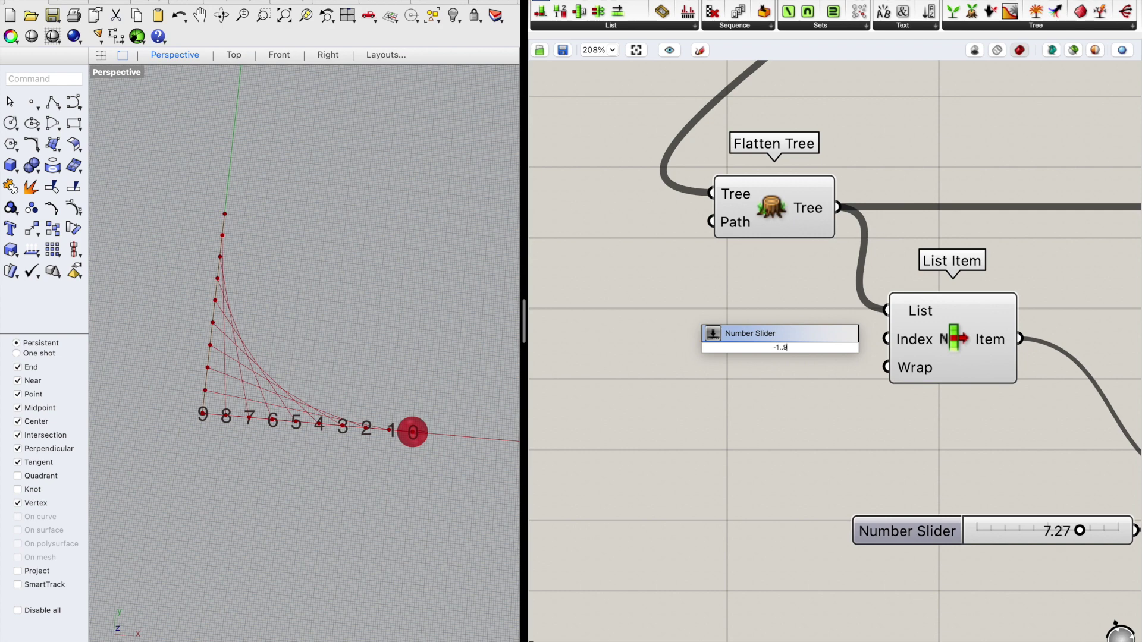
pyautogui.write('9')
pyautogui.press('Return')
pyautogui.moveTo(877, 341)
pyautogui.mouseDown()
pyautogui.moveTo(770, 333)
pyautogui.moveTo(887, 339)
pyautogui.mouseUp()
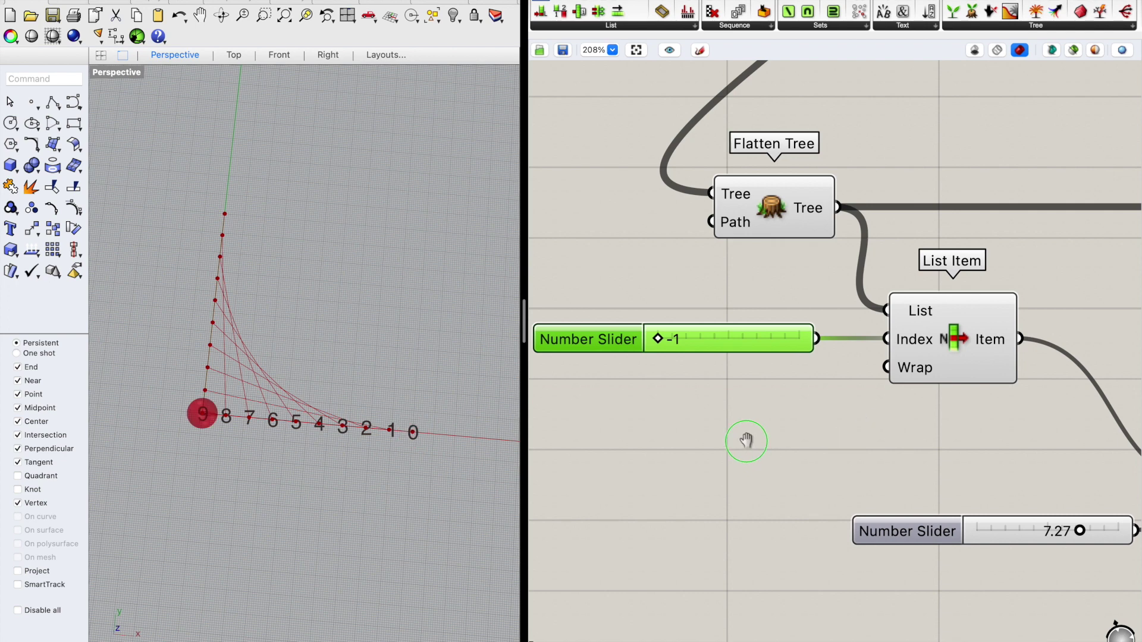
# Step: Set the Index slider to 0 and then to 9 to place the sphere on different points of the list
pyautogui.moveTo(745, 440); pyautogui.dragTo(714, 413, button='right')
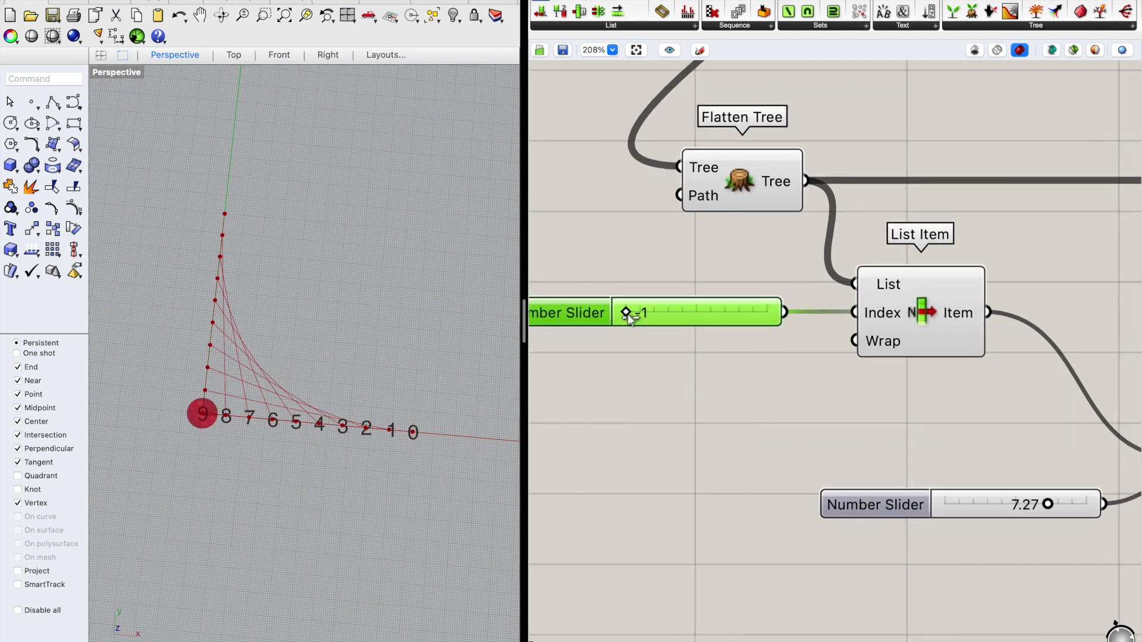
pyautogui.moveTo(981, 416); pyautogui.dragTo(910, 399, button='right')
pyautogui.scroll(-2, 917, 357)
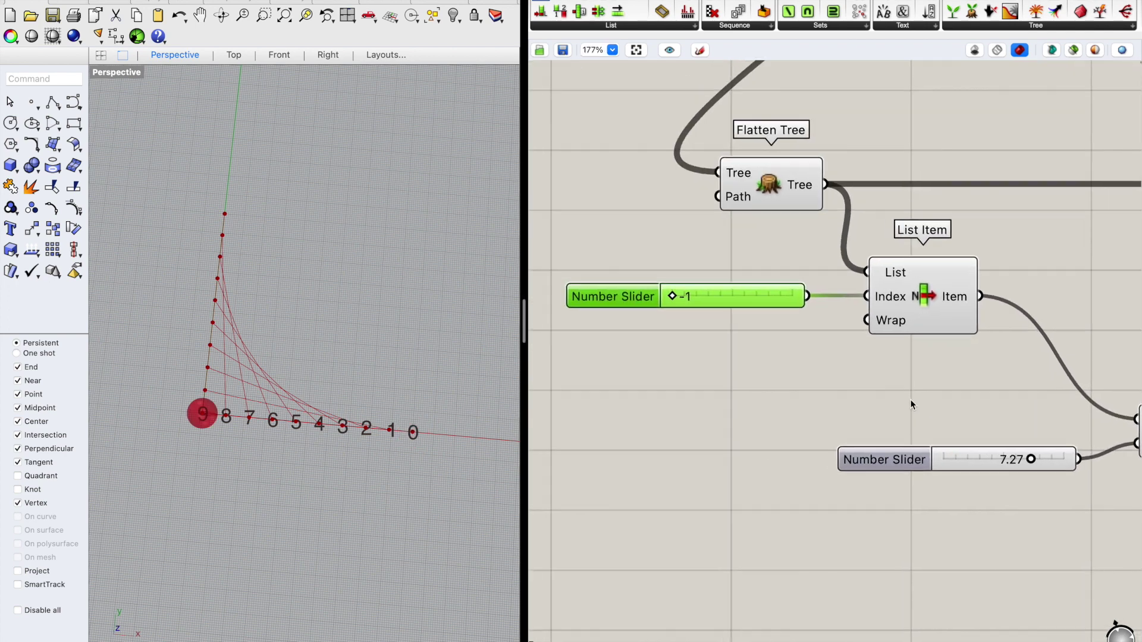
pyautogui.moveTo(675, 298); pyautogui.dragTo(689, 299)
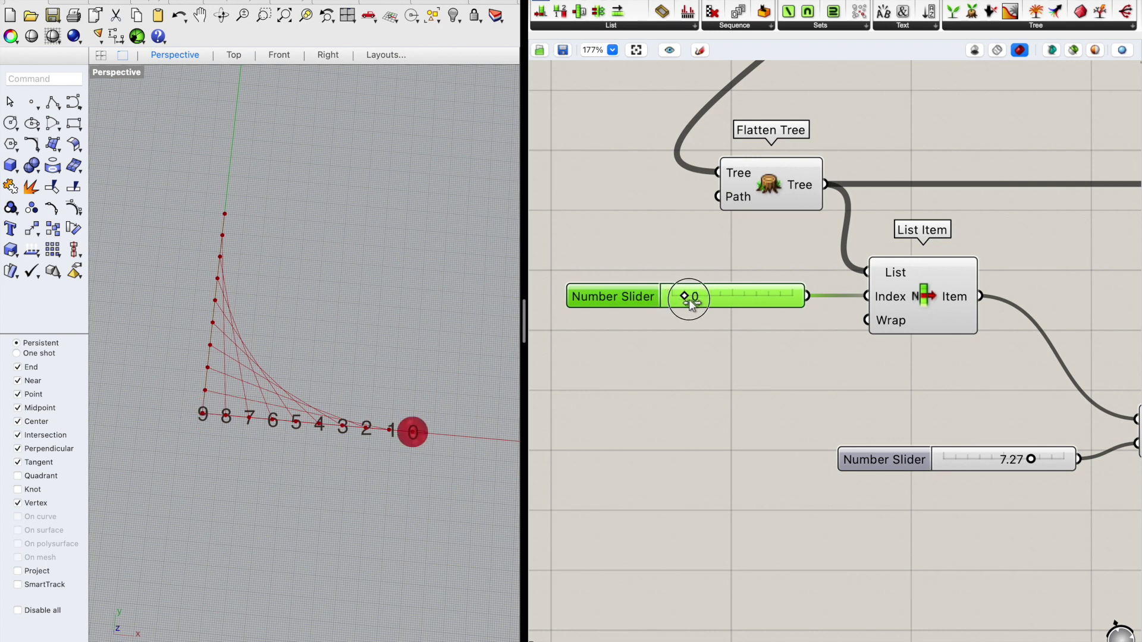
pyautogui.moveTo(745, 410); pyautogui.dragTo(712, 402, button='right')
pyautogui.scroll(-2, 795, 306)
pyautogui.moveTo(815, 336); pyautogui.dragTo(792, 327, button='right')
pyautogui.moveTo(650, 275); pyautogui.dragTo(739, 278)
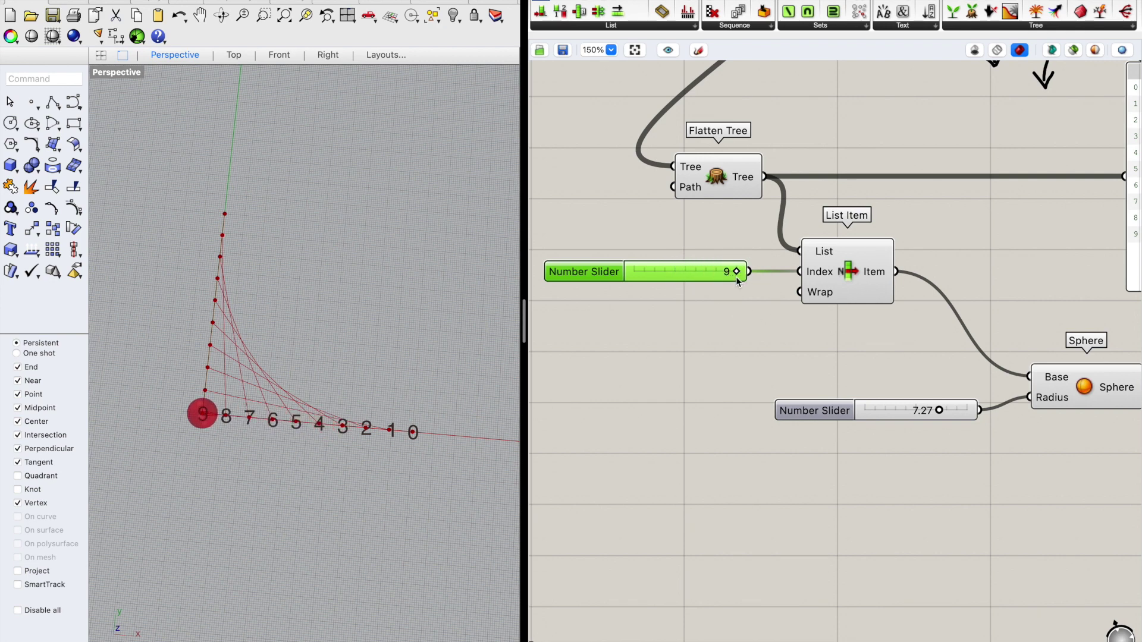
pyautogui.moveTo(819, 276)
# Step: Set the number slider feeding the Count of both Divide Curve components to 13
pyautogui.scroll(-5, 697, 326)
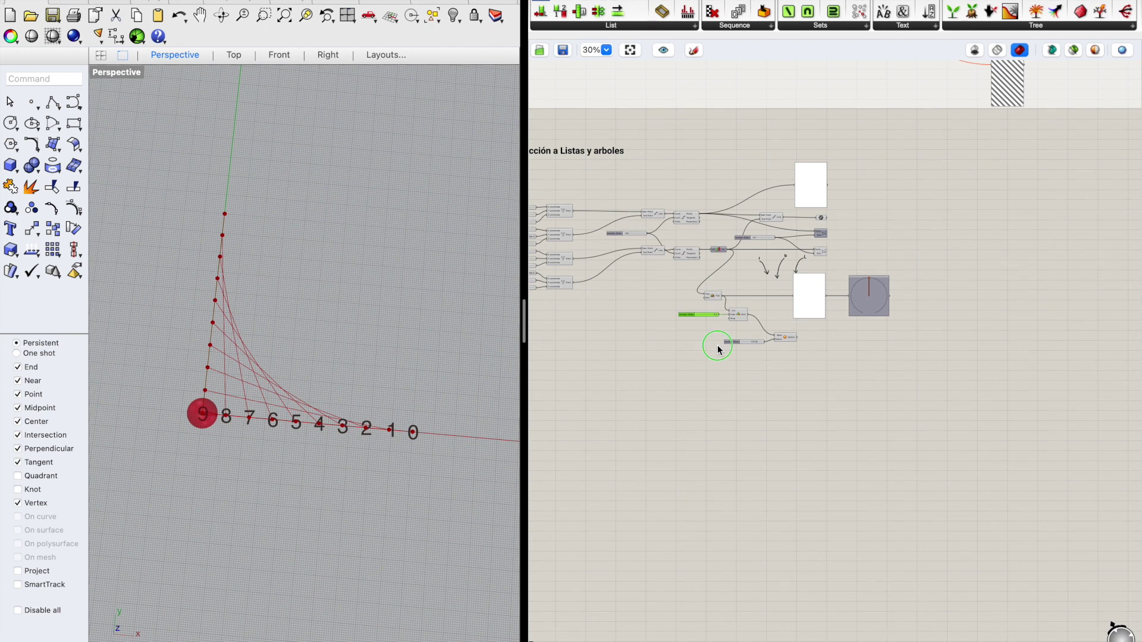
pyautogui.scroll(5, 692, 287)
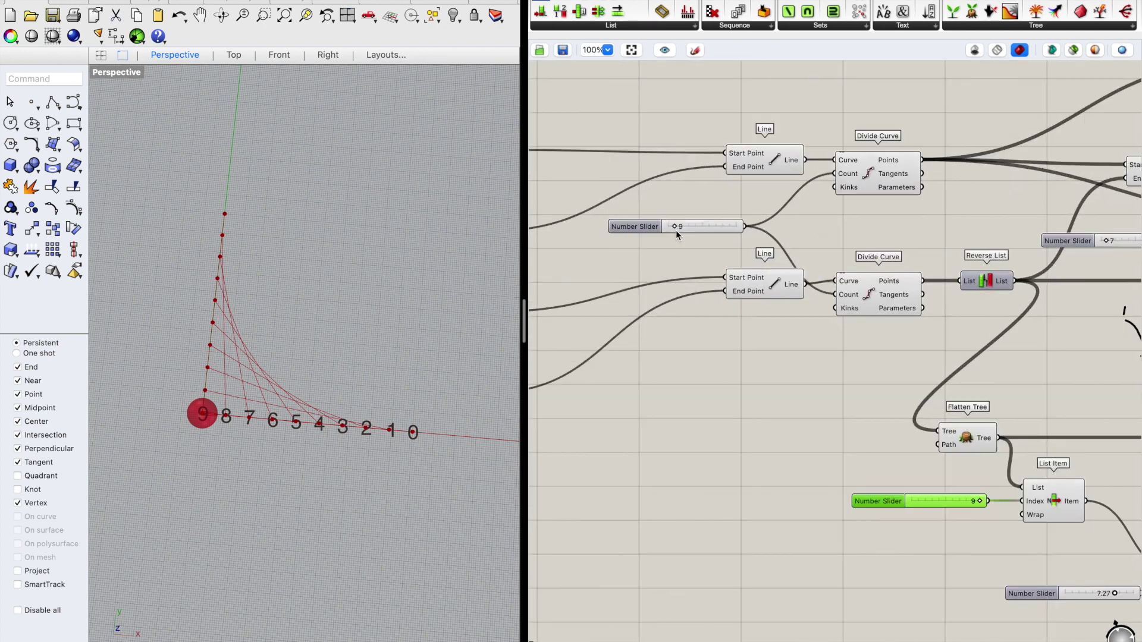
pyautogui.moveTo(673, 230)
pyautogui.mouseDown()
pyautogui.moveTo(689, 231)
pyautogui.moveTo(678, 230)
pyautogui.mouseUp()
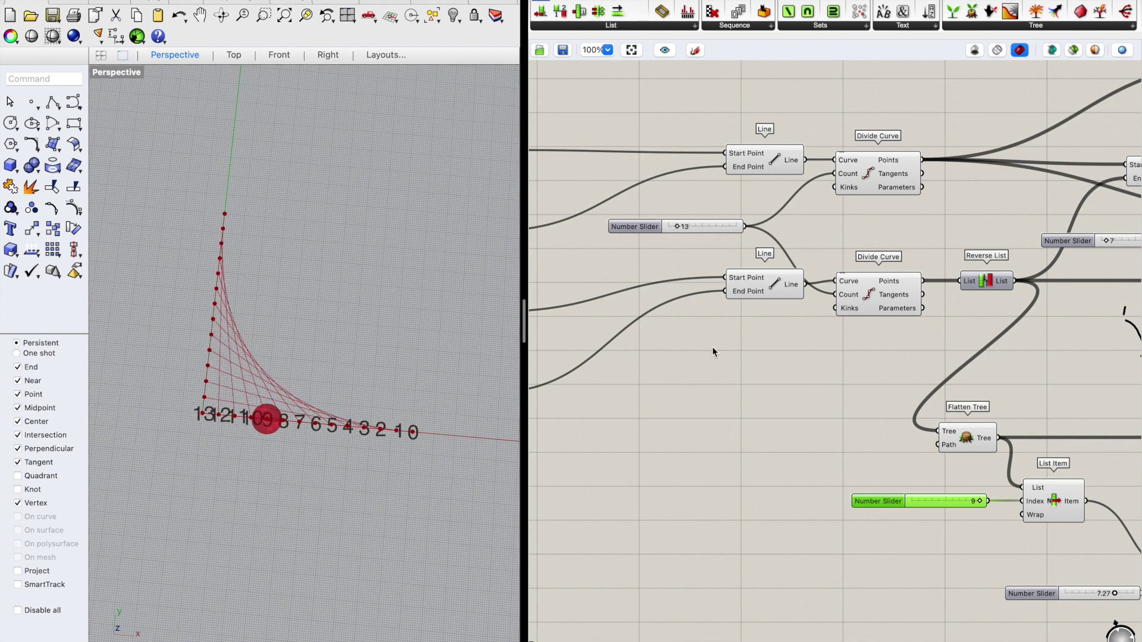
pyautogui.click(714, 357)
# Step: Set the number slider feeding the Size of both Point List components to 3 to shrink the index labels
pyautogui.moveTo(769, 600); pyautogui.dragTo(646, 344, button='right')
pyautogui.scroll(5, 336, 425)
pyautogui.scroll(-4, 334, 442)
pyautogui.scroll(3, 334, 442)
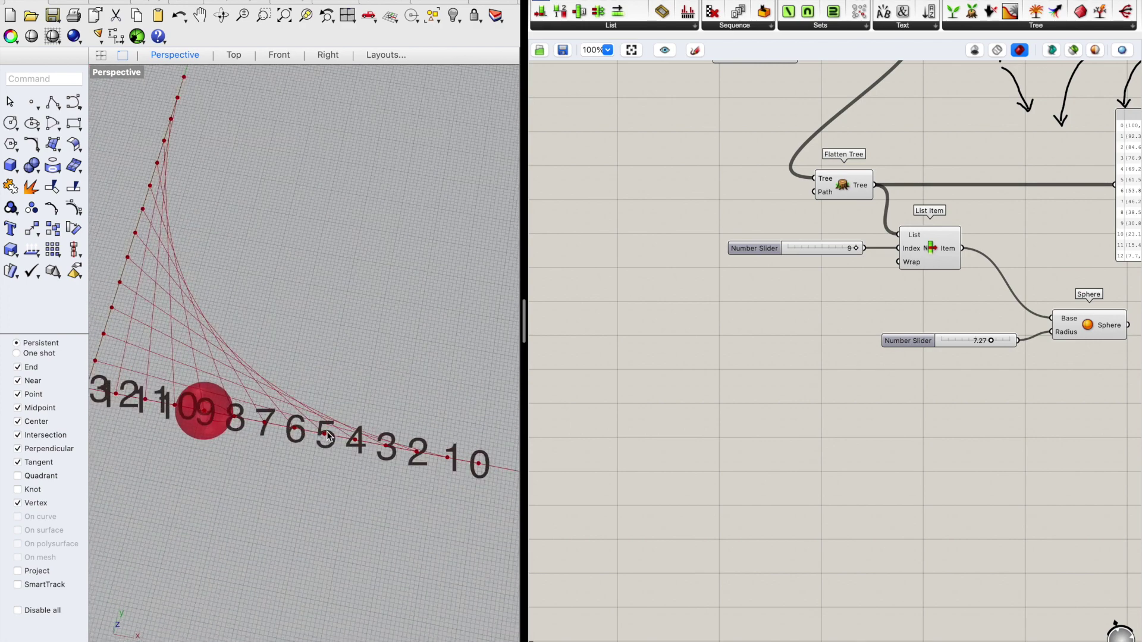
pyautogui.scroll(-2, 723, 343)
pyautogui.moveTo(752, 404); pyautogui.dragTo(707, 452, button='right')
pyautogui.moveTo(941, 319); pyautogui.dragTo(872, 381, button='right')
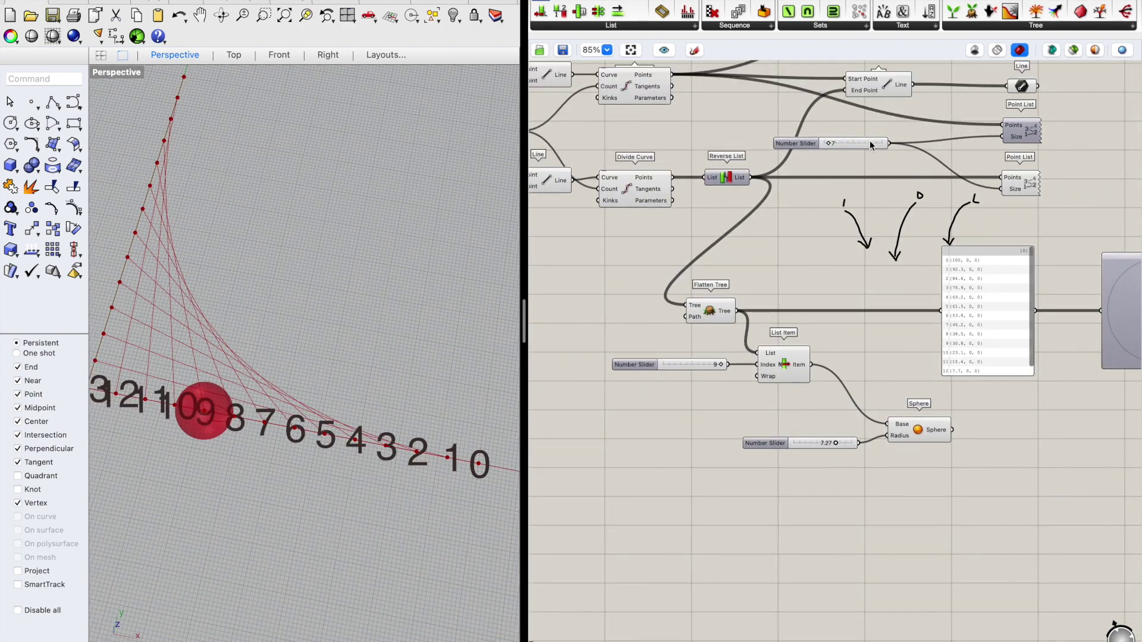
pyautogui.moveTo(828, 143); pyautogui.dragTo(830, 148)
# Step: Set the slider feeding List Item's Index to -1 to place the sphere on the last point of the list
pyautogui.moveTo(398, 376); pyautogui.dragTo(343, 421, button='right')
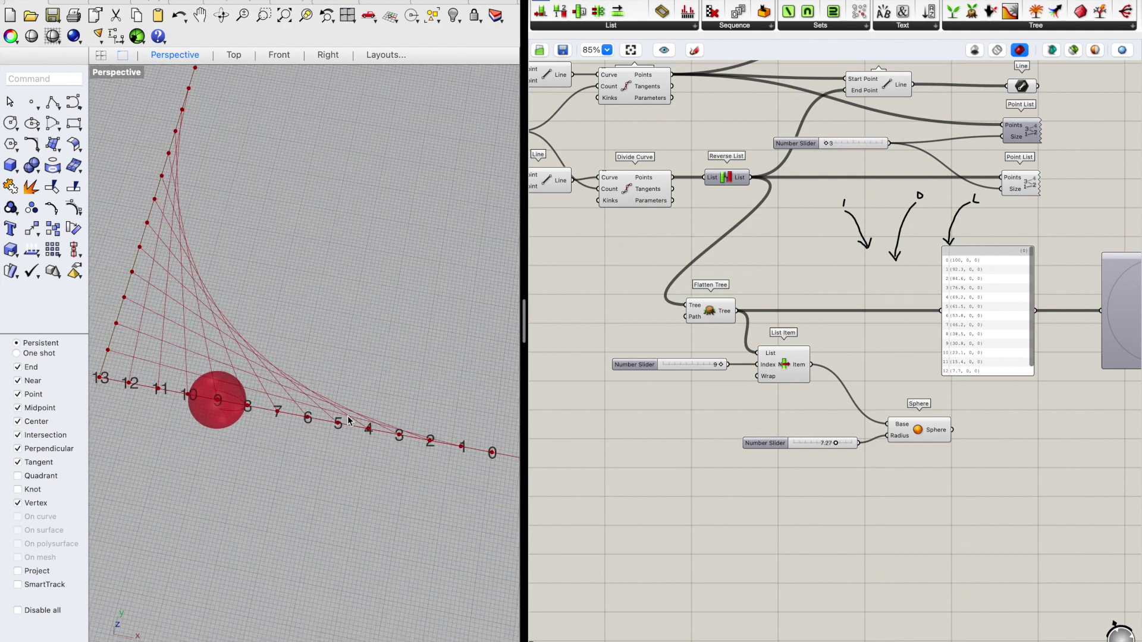
pyautogui.press('F1')
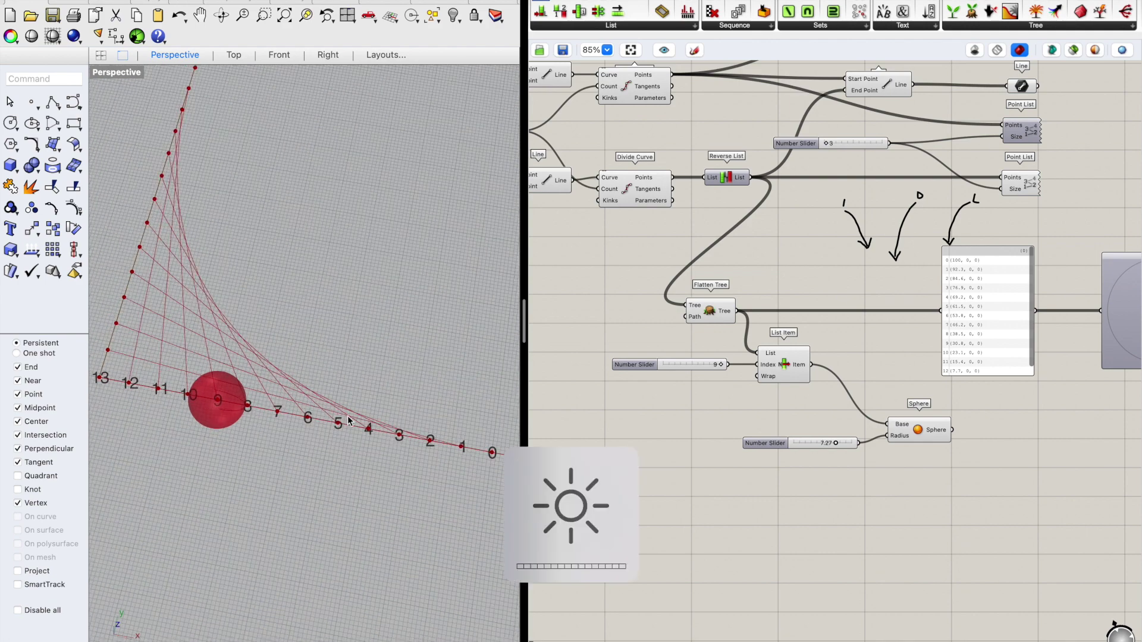
pyautogui.moveTo(708, 478); pyautogui.dragTo(729, 457, button='right')
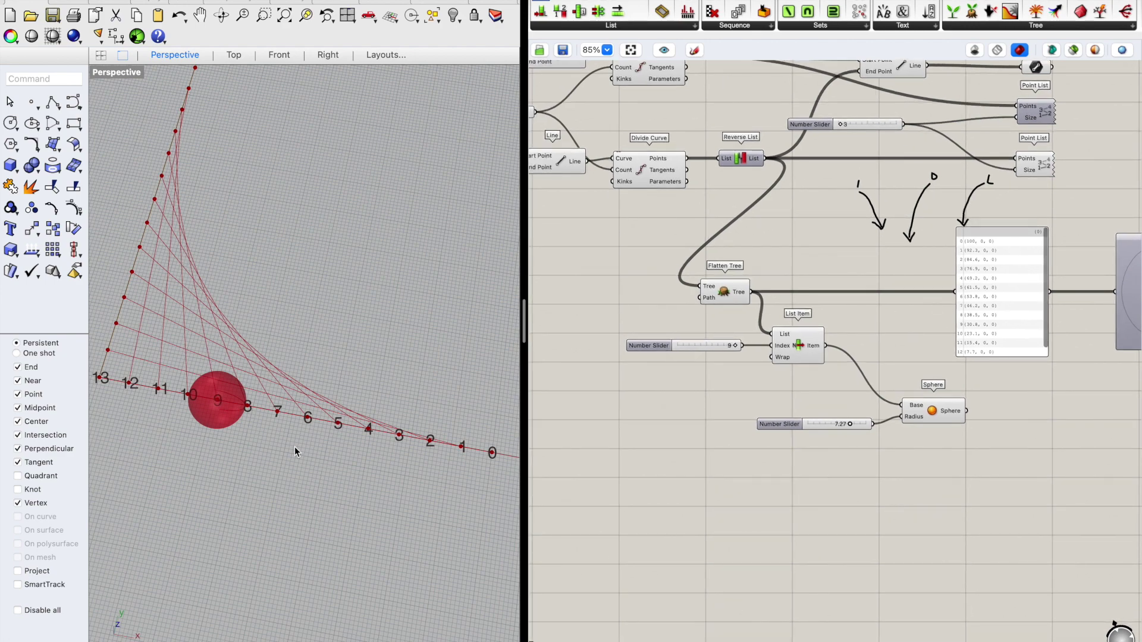
pyautogui.scroll(-2, 304, 441)
pyautogui.scroll(2, 216, 417)
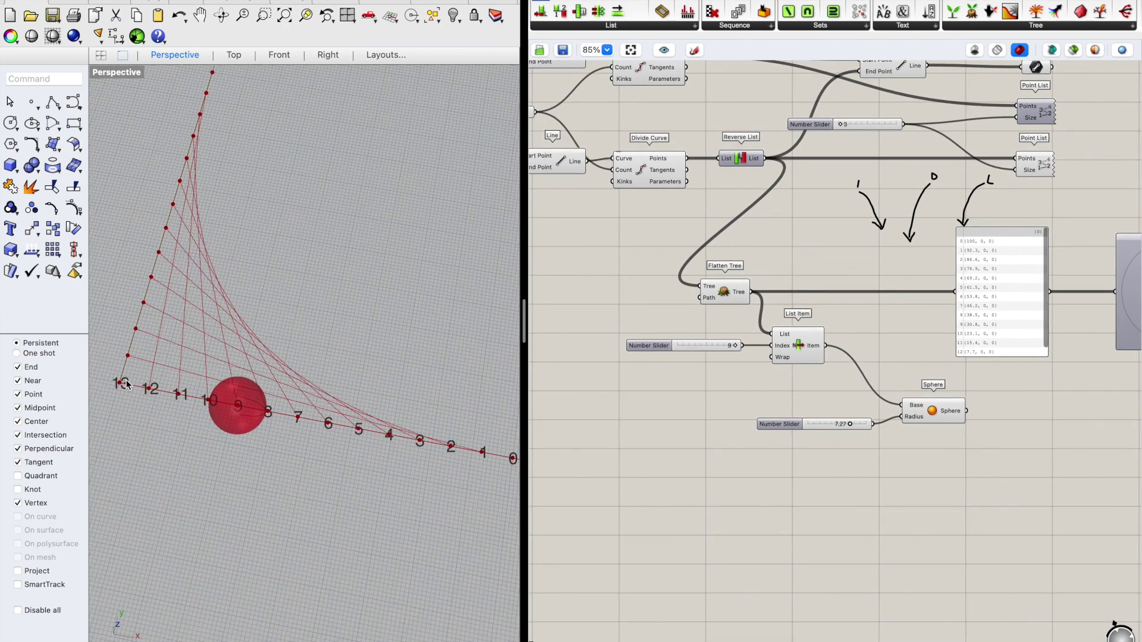
pyautogui.moveTo(670, 480); pyautogui.dragTo(801, 496, button='right')
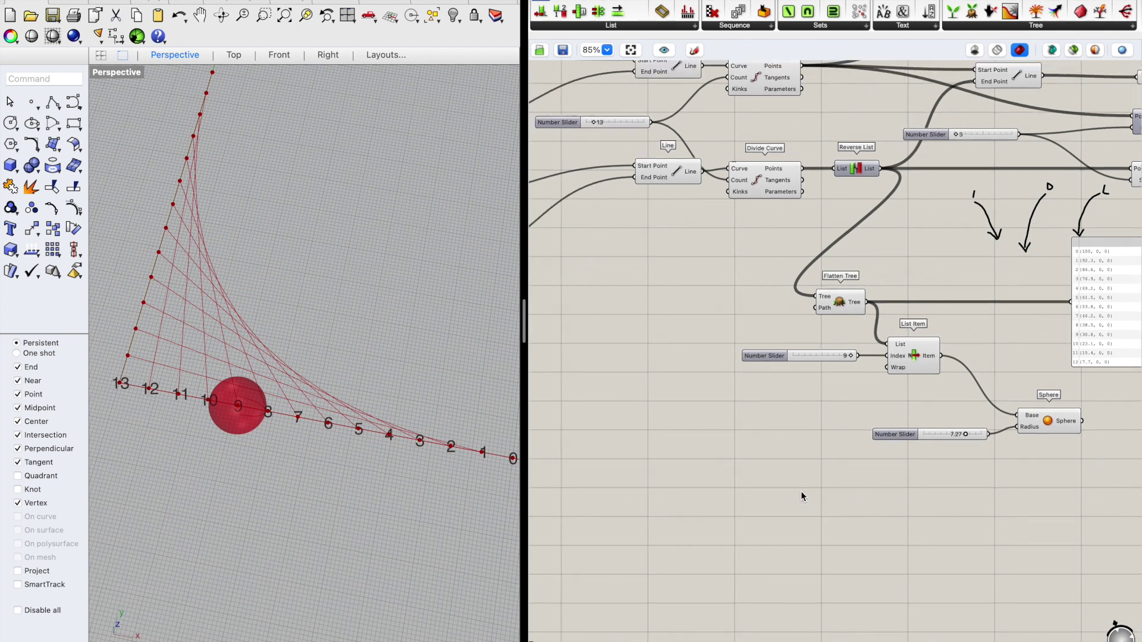
pyautogui.click(621, 126)
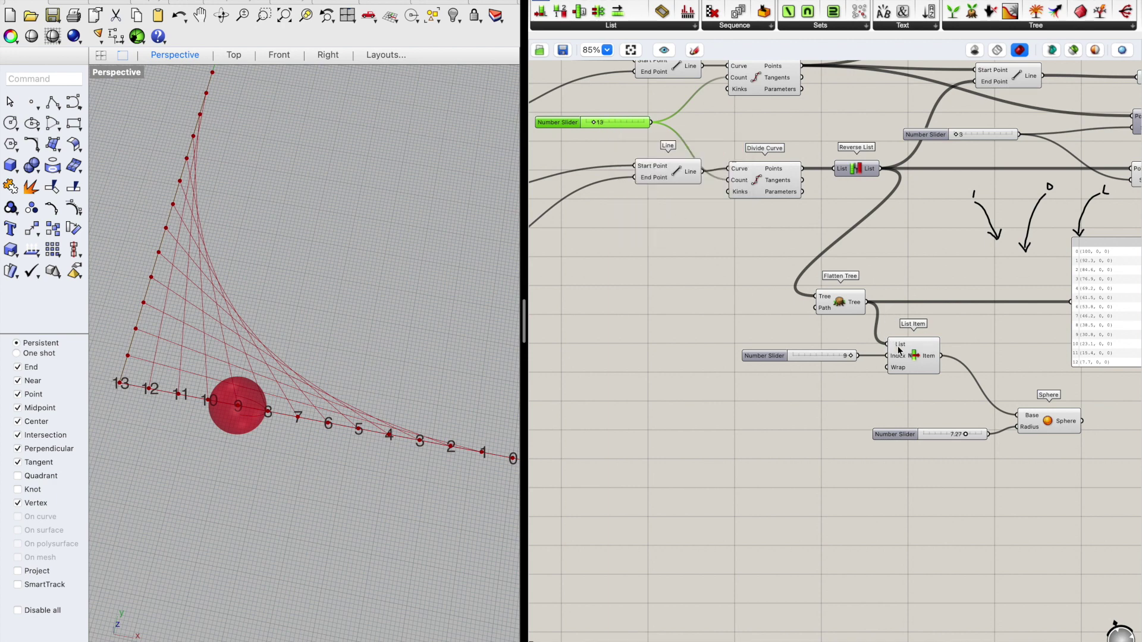
pyautogui.moveTo(801, 479); pyautogui.dragTo(770, 440, button='right')
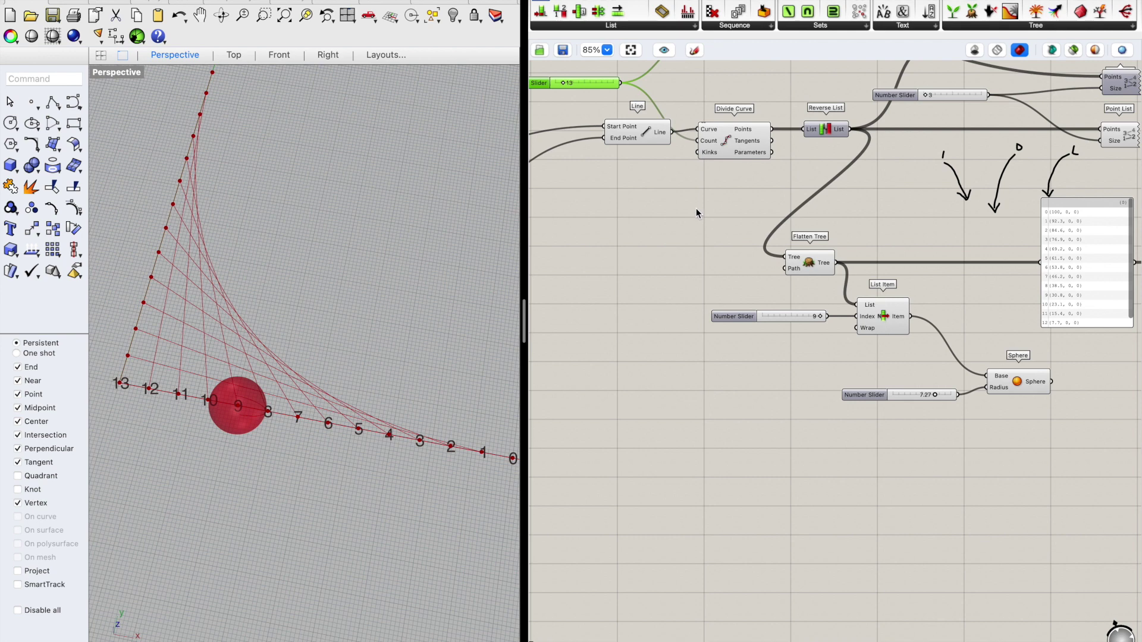
pyautogui.scroll(3, 826, 381)
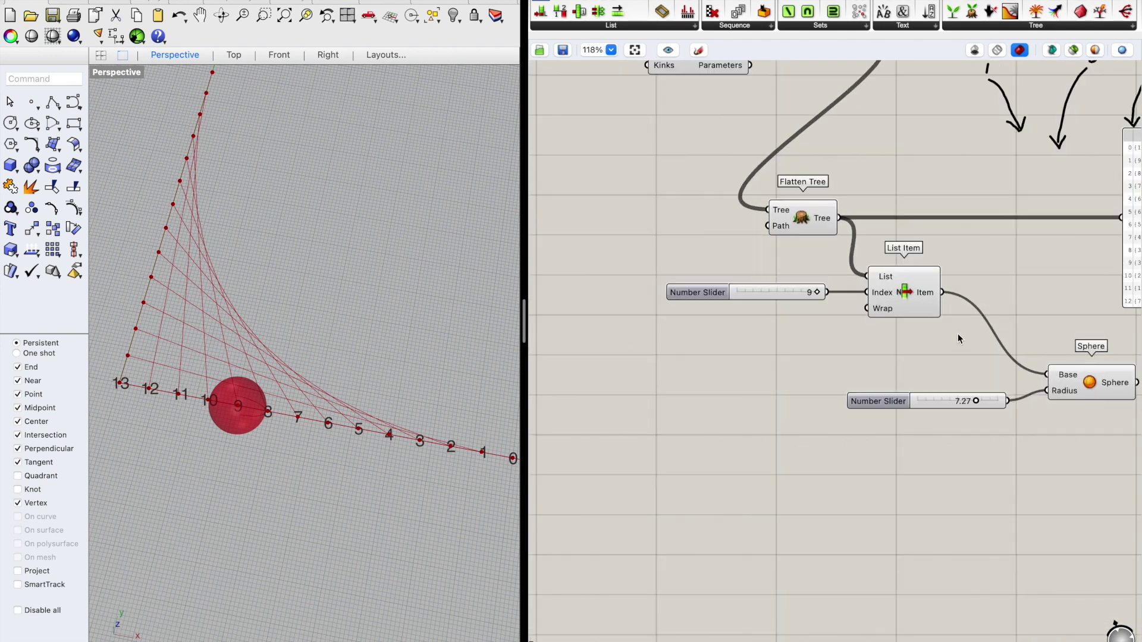
pyautogui.scroll(1, 818, 301)
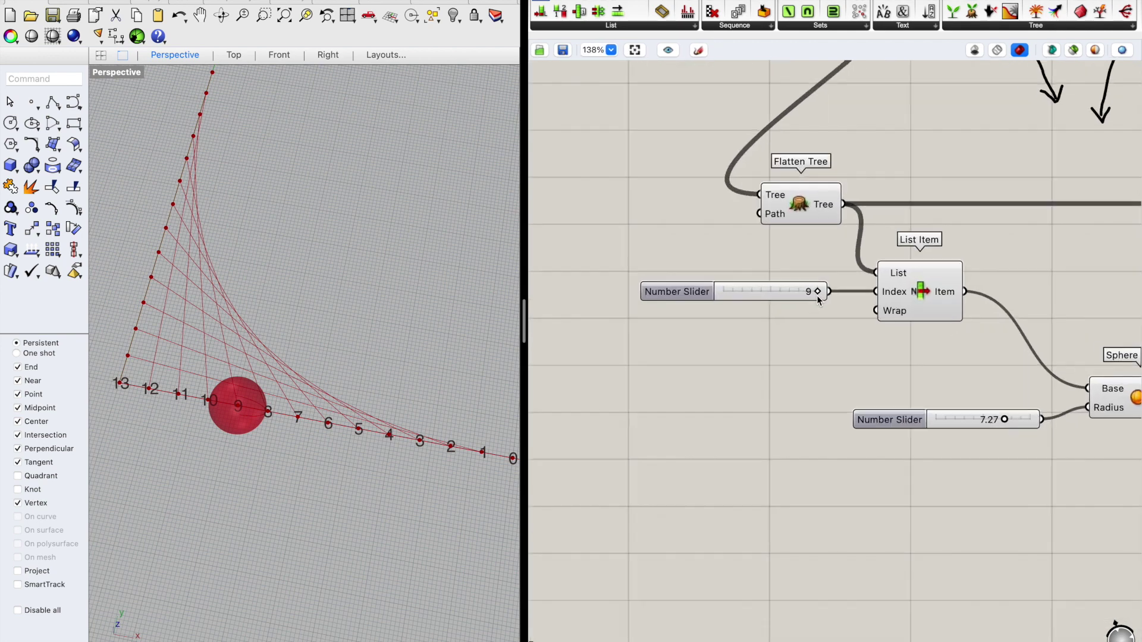
pyautogui.moveTo(820, 295); pyautogui.dragTo(681, 327)
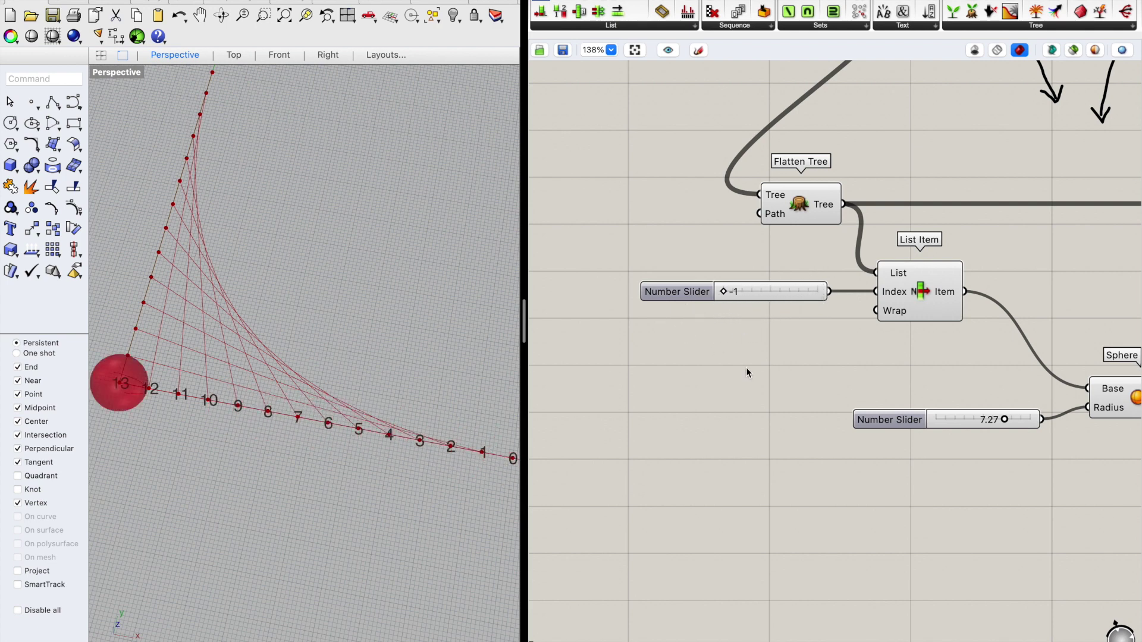
# Step: Set the number slider feeding the Count of both Divide Curve components to 15
pyautogui.scroll(-2, 740, 311)
pyautogui.scroll(-1, 736, 318)
pyautogui.moveTo(747, 309); pyautogui.dragTo(821, 367, button='right')
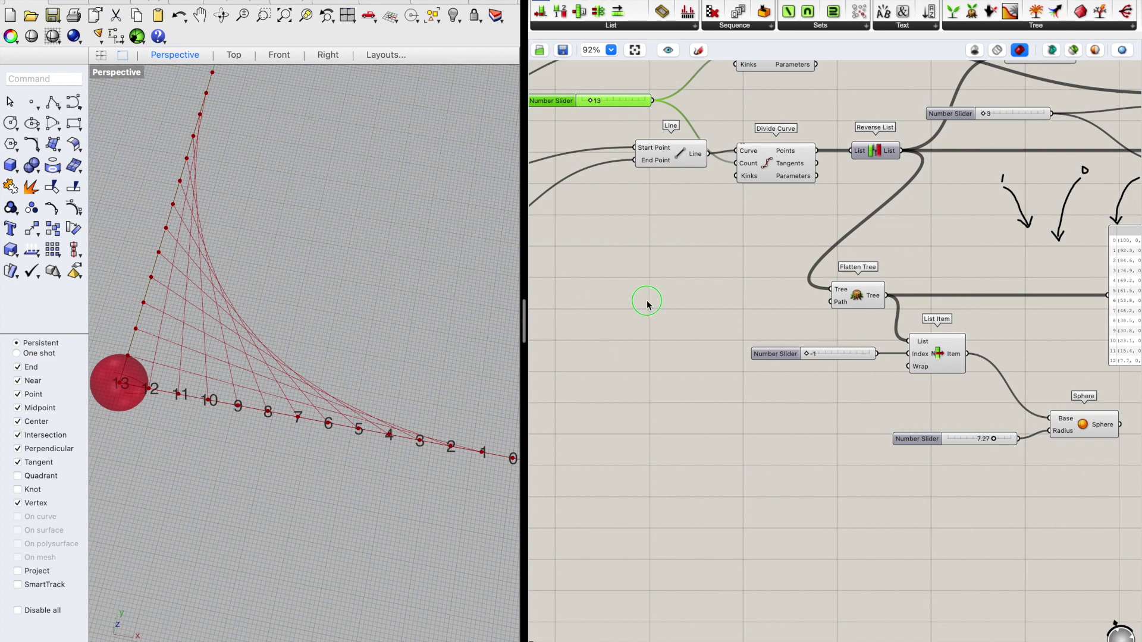
pyautogui.moveTo(630, 306); pyautogui.dragTo(687, 311, button='right')
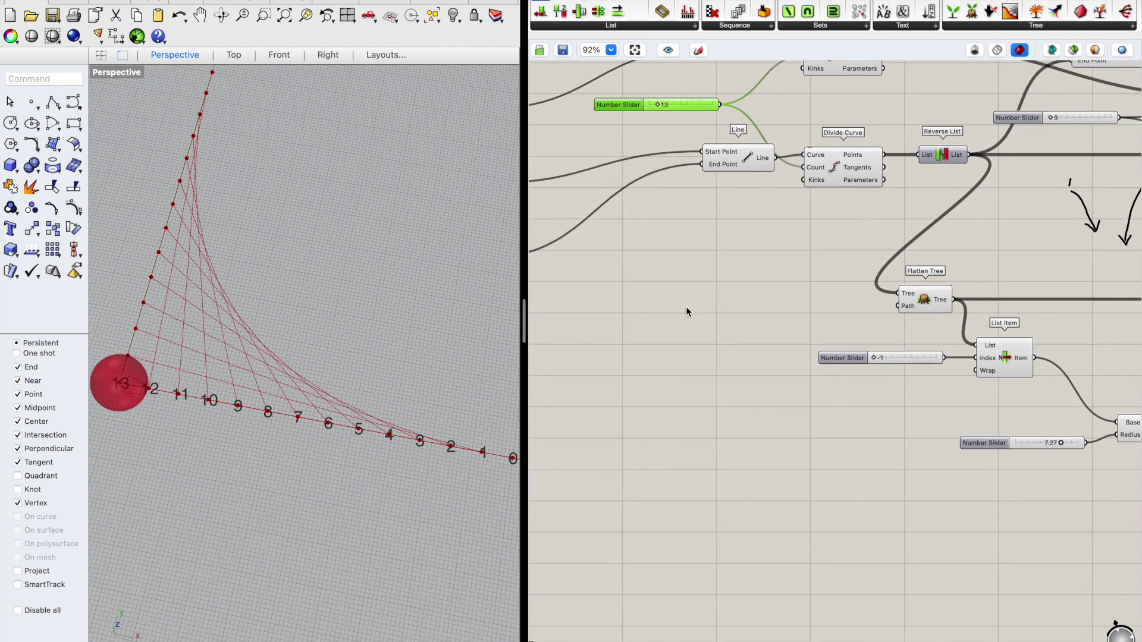
pyautogui.click(658, 106)
pyautogui.moveTo(660, 109)
pyautogui.mouseDown()
pyautogui.moveTo(671, 110)
pyautogui.moveTo(661, 108)
pyautogui.mouseUp()
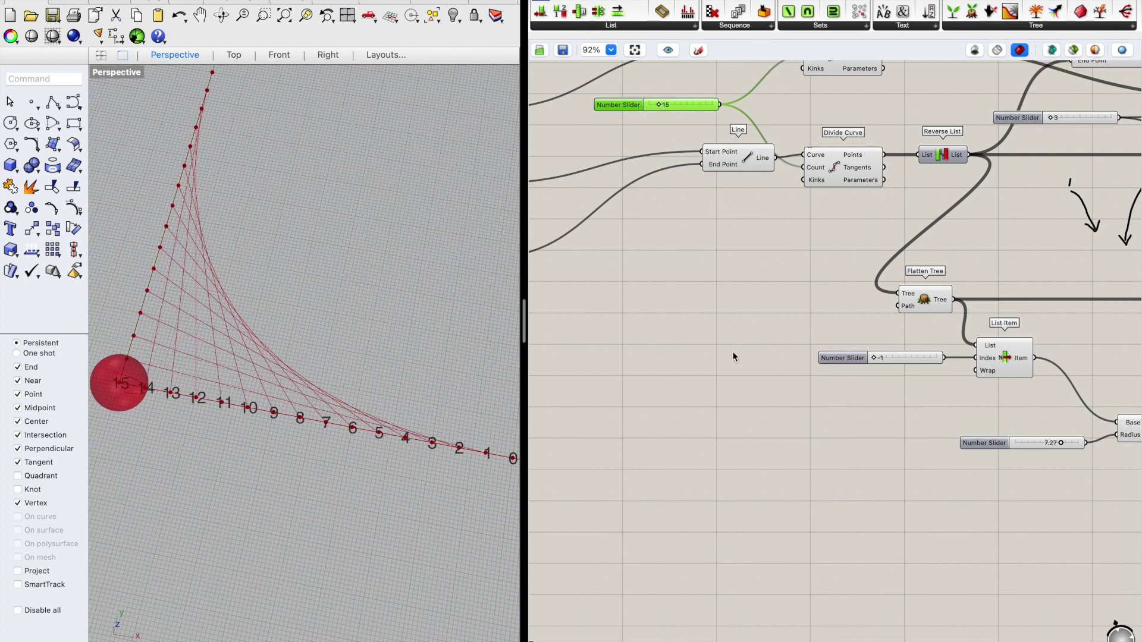
# Step: Duplicate the -1 Index slider twice and connect both copies to List Item's Index input alongside the original
pyautogui.scroll(-1, 737, 360)
pyautogui.moveTo(930, 456); pyautogui.dragTo(793, 350, button='right')
pyautogui.scroll(1, 864, 343)
pyautogui.moveTo(1051, 457); pyautogui.dragTo(976, 438, button='right')
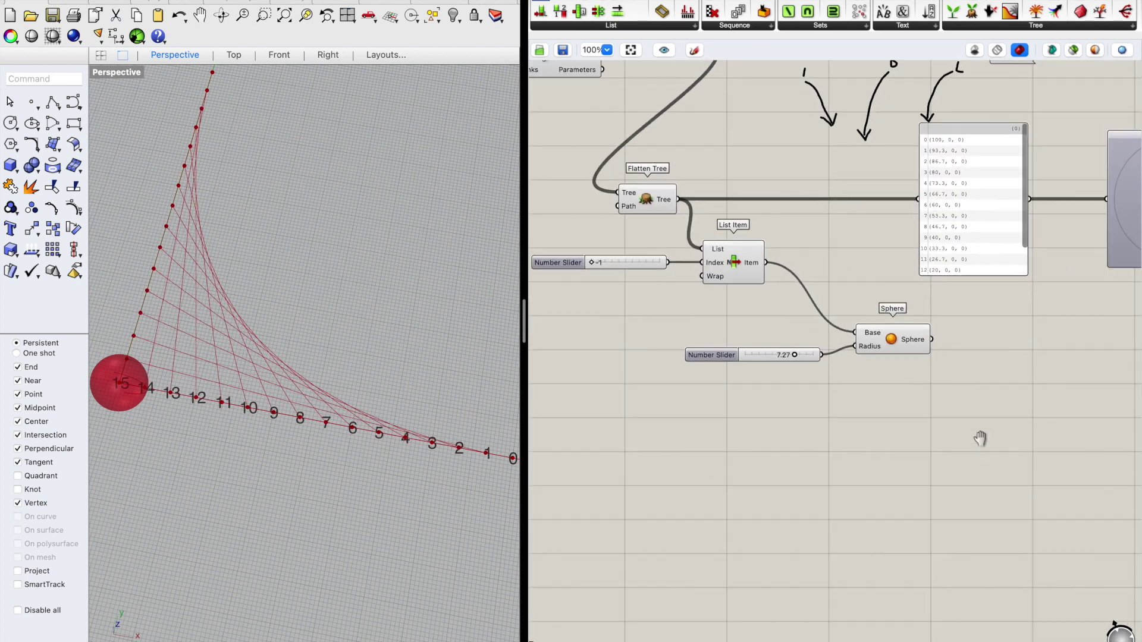
pyautogui.click(904, 343)
pyautogui.moveTo(806, 435); pyautogui.dragTo(928, 460, button='right')
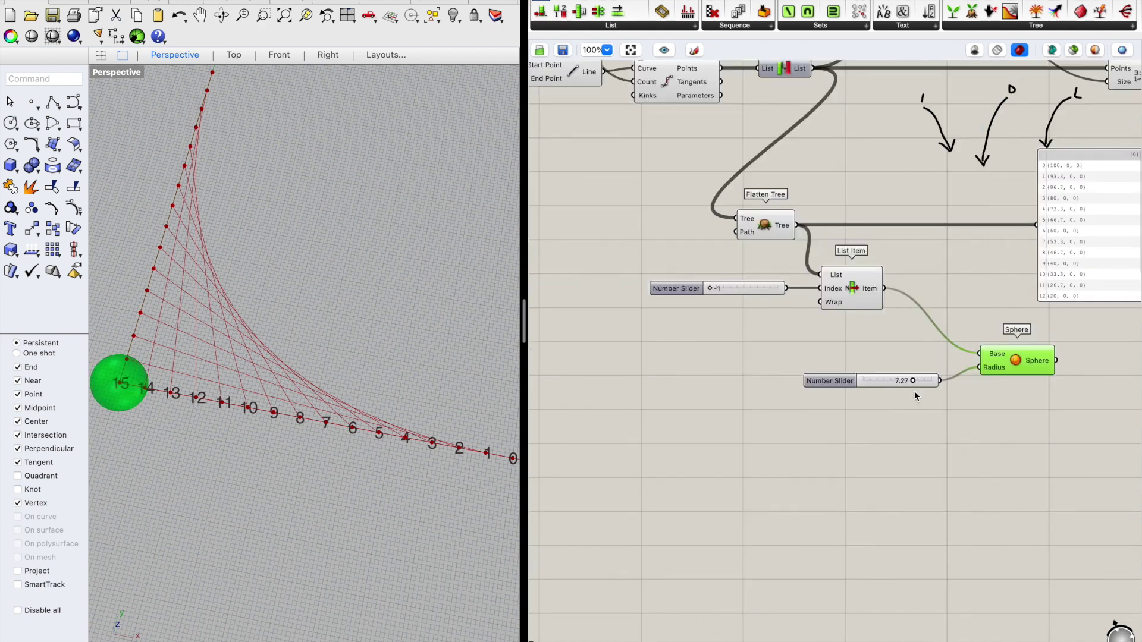
pyautogui.scroll(3, 773, 291)
pyautogui.click(779, 291)
pyautogui.keyDown('alt'); pyautogui.moveTo(761, 293); pyautogui.dragTo(769, 356); pyautogui.keyUp('alt')
pyautogui.keyDown('shift'); pyautogui.moveTo(831, 322); pyautogui.dragTo(871, 294); pyautogui.keyUp('shift')
pyautogui.moveTo(827, 358); pyautogui.dragTo(866, 310)
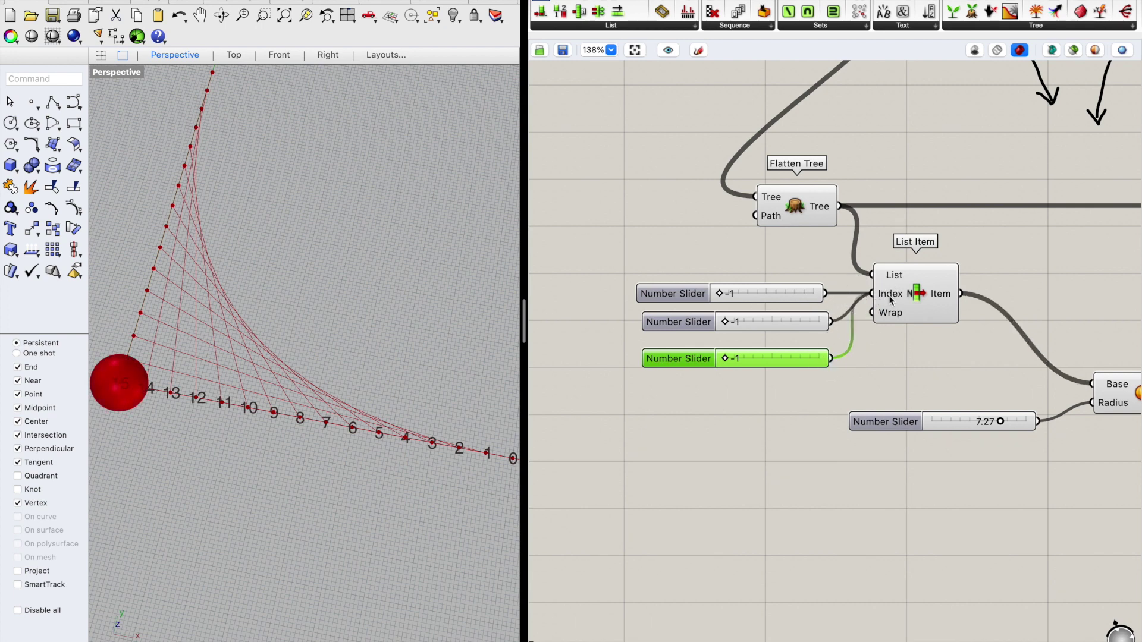
# Step: Set the two duplicated Index sliders to 4 and 9 to place spheres on those points
pyautogui.moveTo(742, 322); pyautogui.dragTo(771, 322)
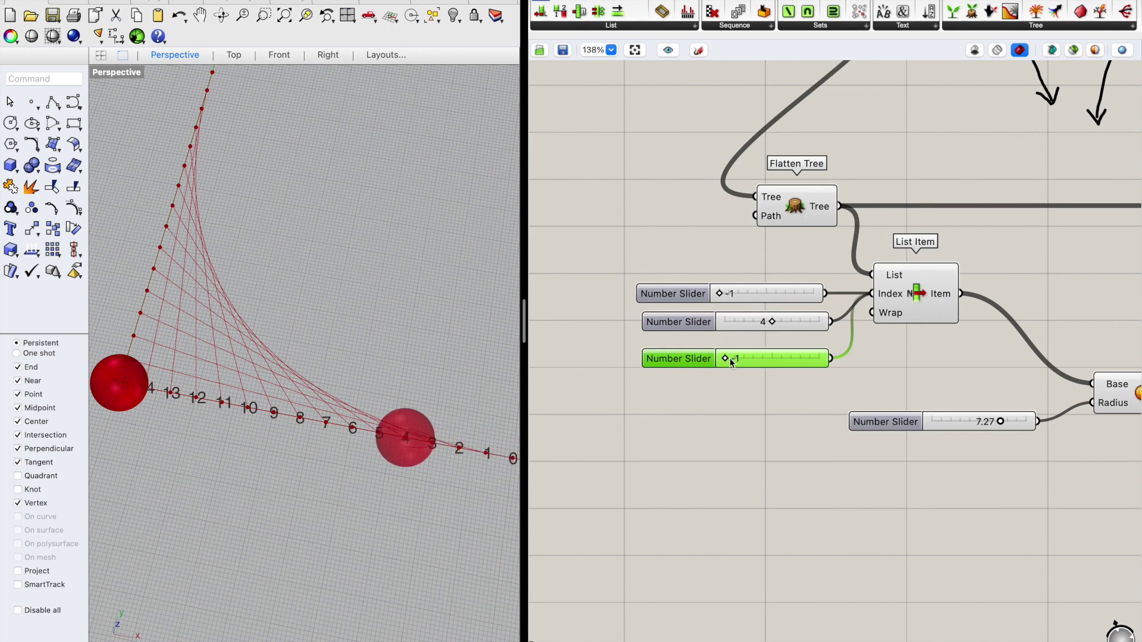
pyautogui.moveTo(769, 364); pyautogui.dragTo(819, 365)
pyautogui.click(803, 385)
# Step: Add the extra outputs -1, +1, +2, +3, +4 and +5 to the List Item component
pyautogui.moveTo(896, 437); pyautogui.dragTo(866, 344, button='right')
pyautogui.scroll(-1, 866, 343)
pyautogui.moveTo(795, 391); pyautogui.dragTo(738, 387, button='right')
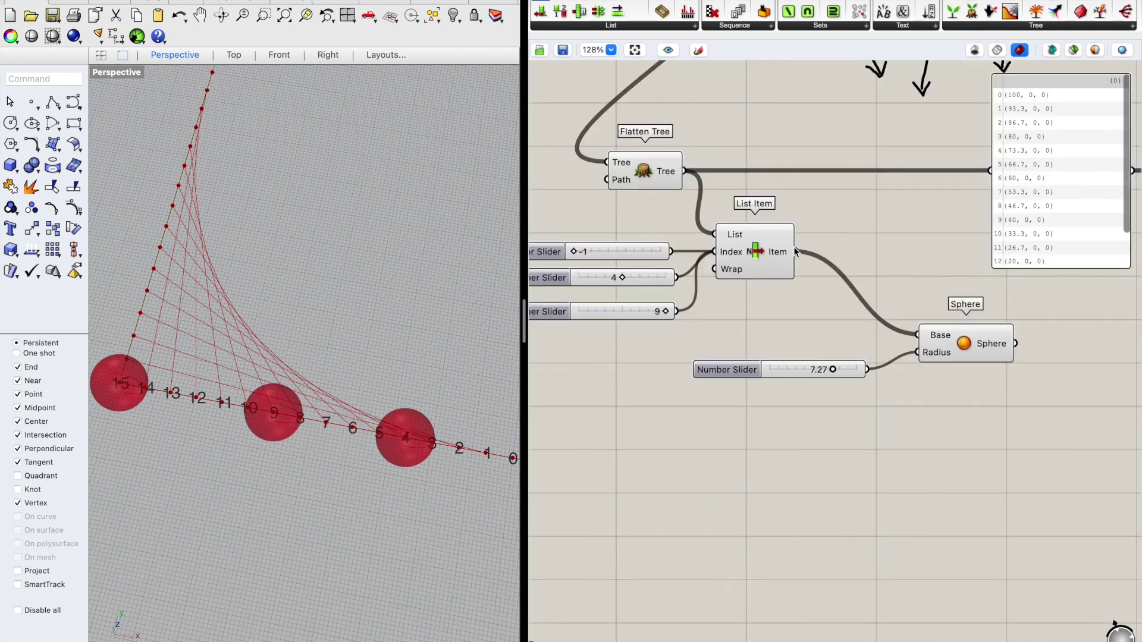
pyautogui.scroll(6, 793, 246)
pyautogui.scroll(2, 778, 249)
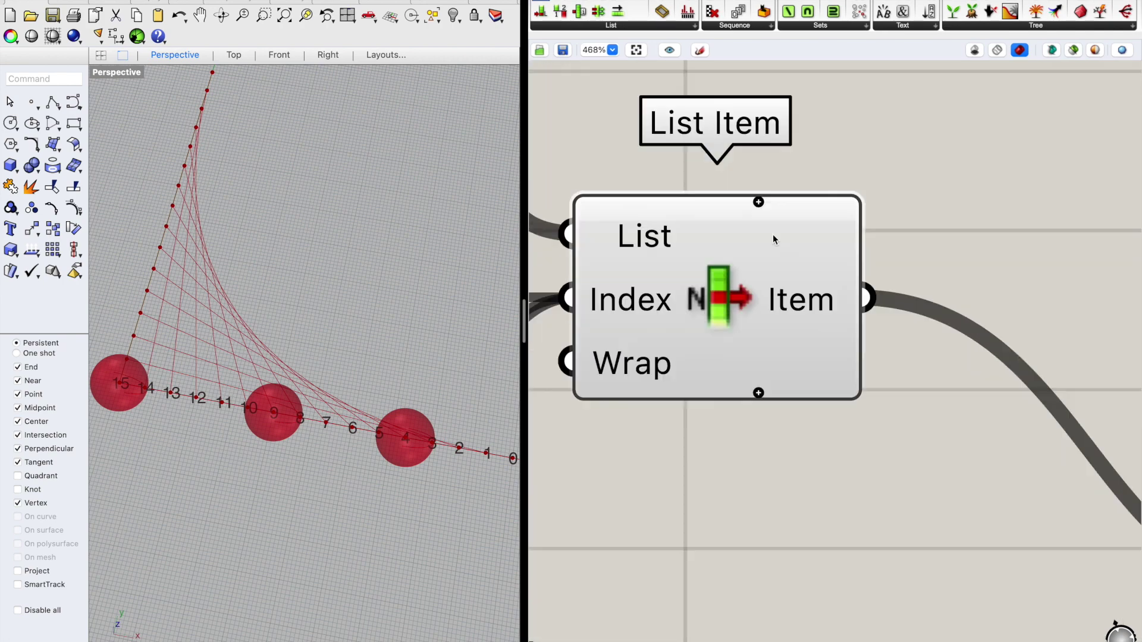
pyautogui.click(759, 203)
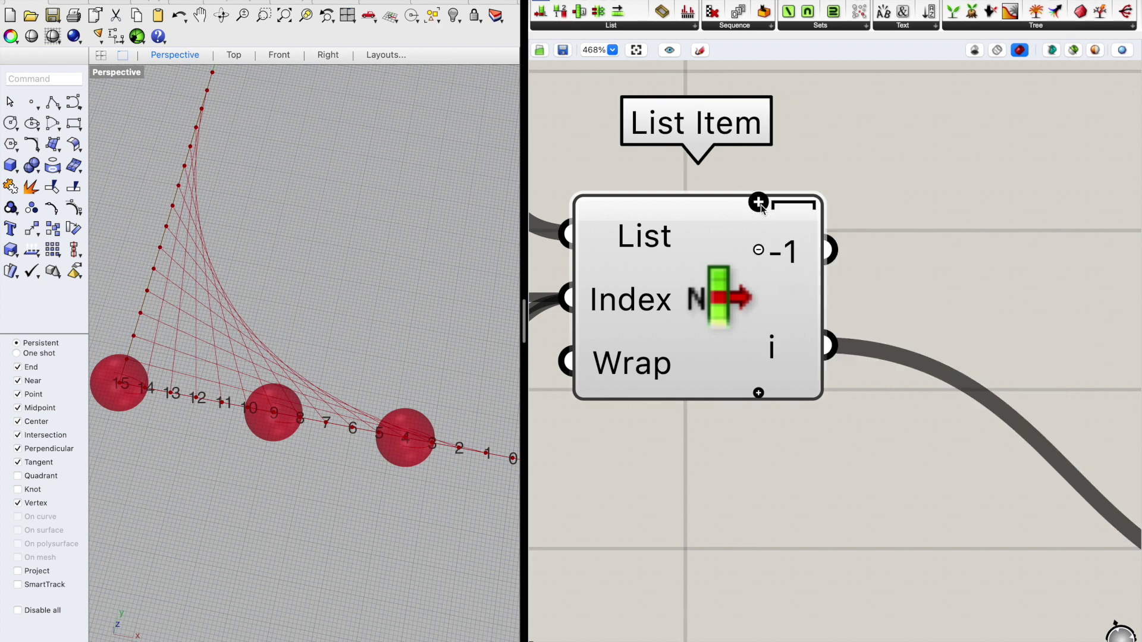
pyautogui.click(757, 394)
pyautogui.click(758, 394)
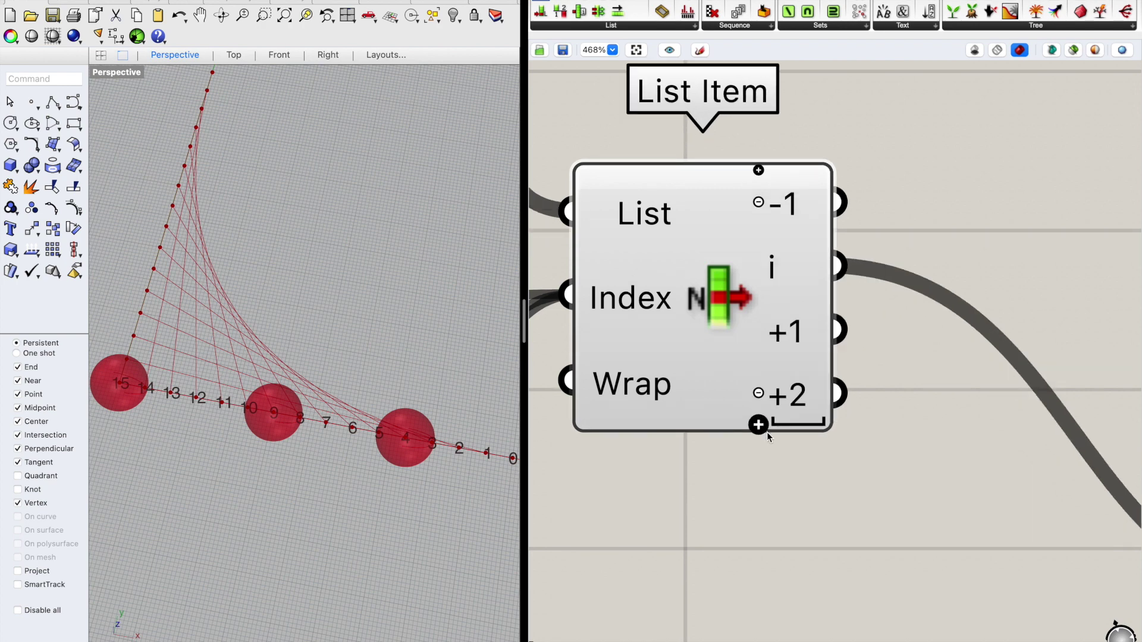
pyautogui.click(759, 426)
pyautogui.click(757, 463)
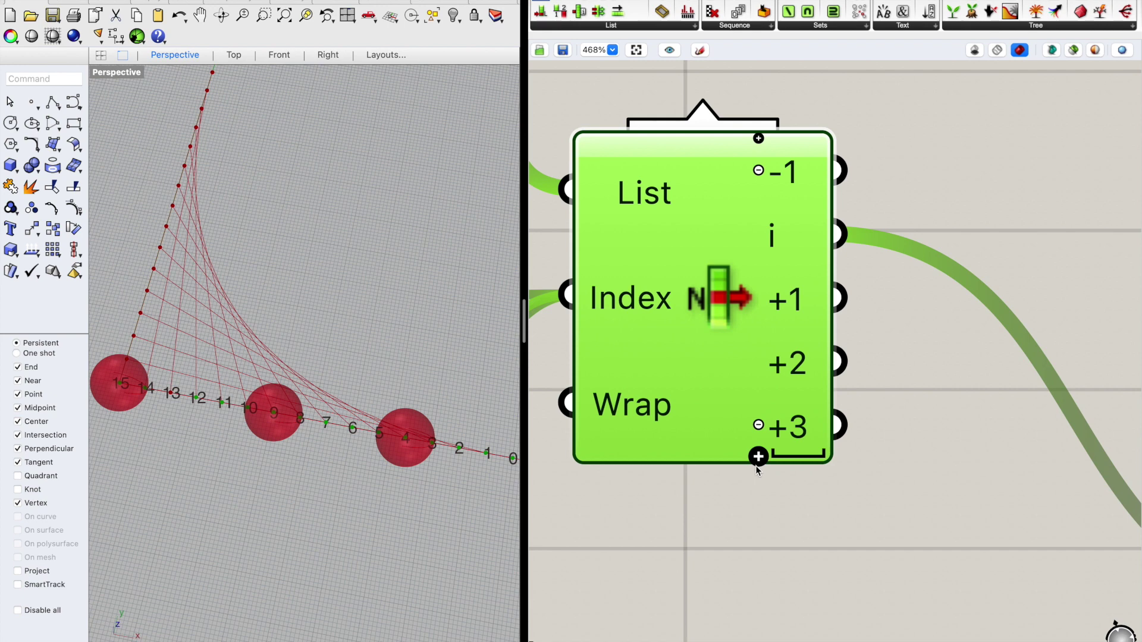
pyautogui.click(757, 465)
pyautogui.click(758, 461)
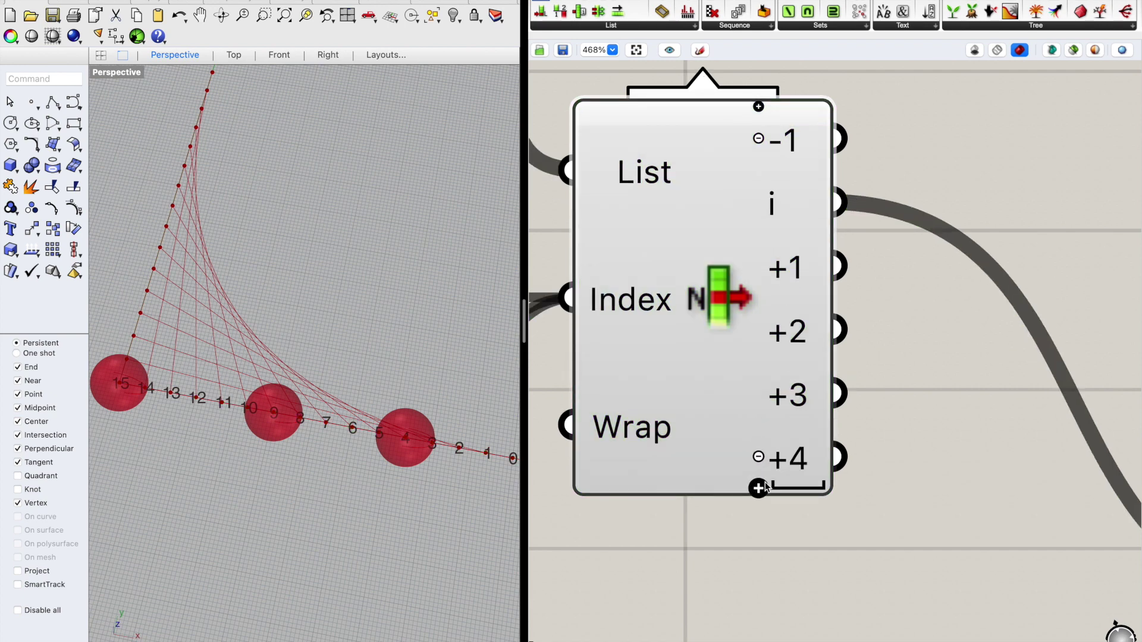
pyautogui.click(758, 485)
# Step: Delete the three number sliders connected to List Item's Index input
pyautogui.scroll(-1, 731, 218)
pyautogui.scroll(-5, 731, 215)
pyautogui.scroll(-1, 780, 319)
pyautogui.moveTo(800, 333); pyautogui.dragTo(813, 296, button='right')
pyautogui.scroll(2, 798, 167)
pyautogui.moveTo(866, 404); pyautogui.dragTo(958, 343, button='right')
pyautogui.scroll(-2, 761, 304)
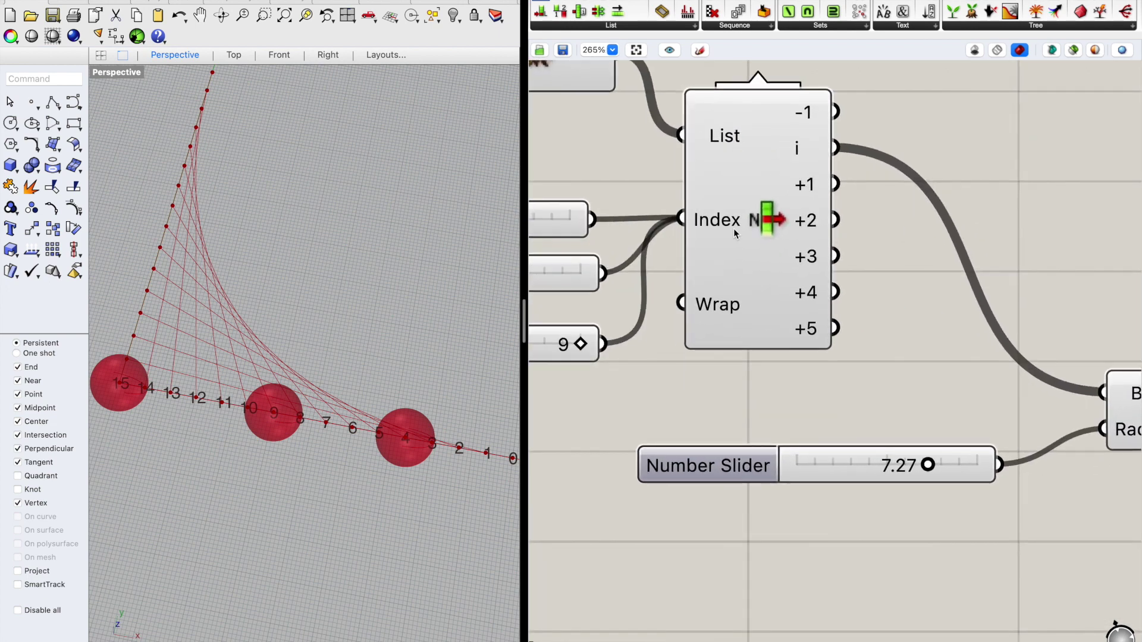
pyautogui.moveTo(820, 373); pyautogui.dragTo(993, 351, button='right')
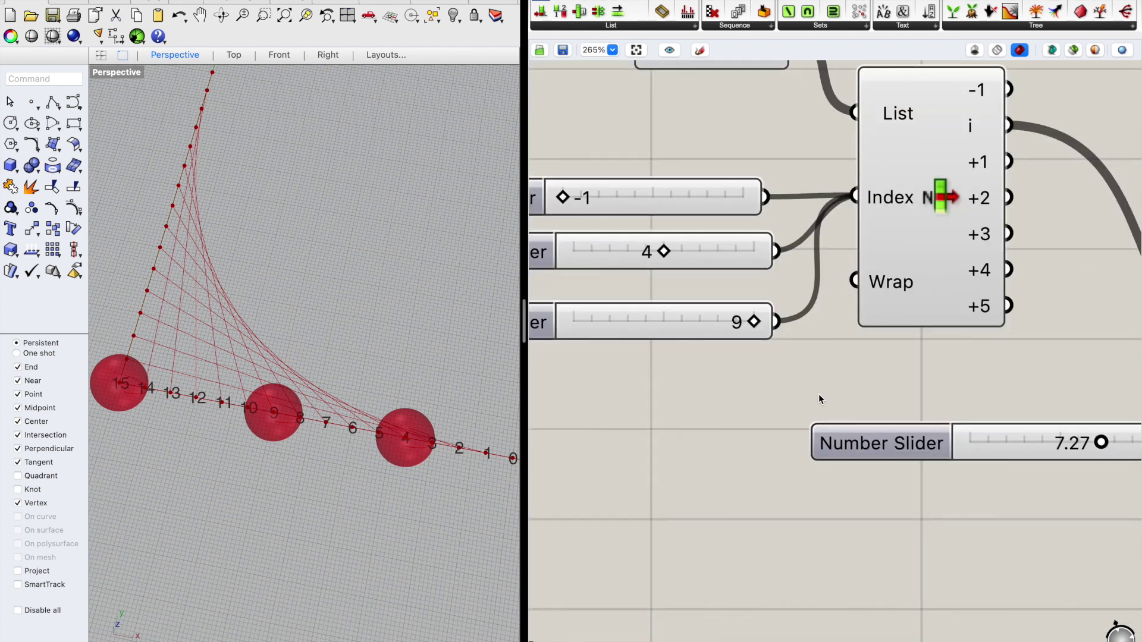
pyautogui.moveTo(801, 387); pyautogui.dragTo(687, 181)
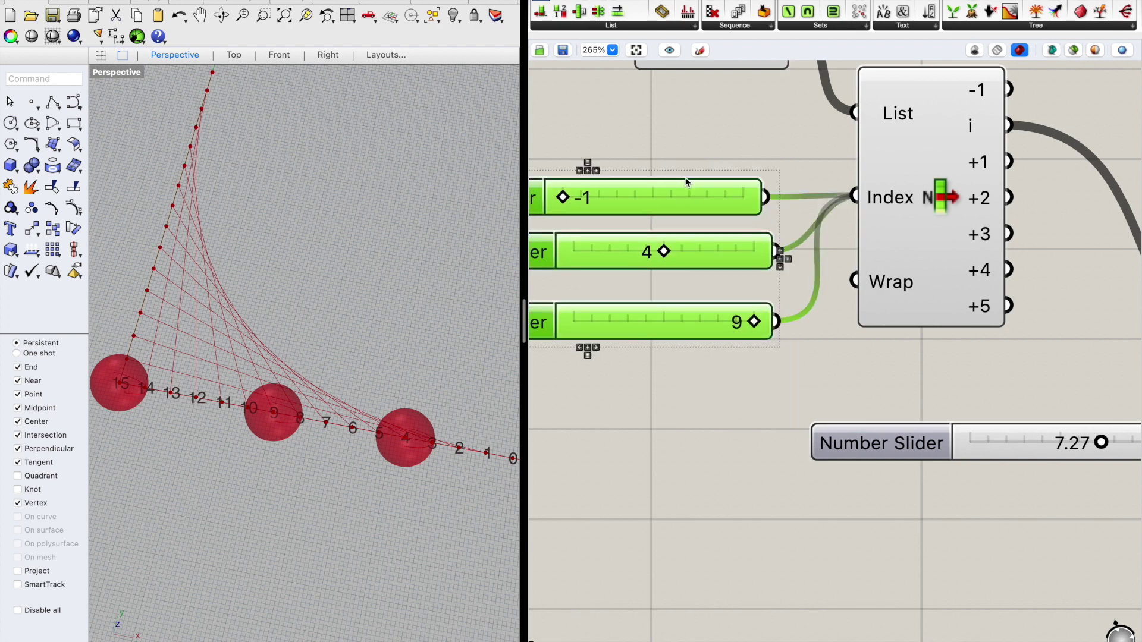
pyautogui.press('Delete')
# Step: Connect List Item's +3 output to the Sphere's Base, and replace that connection with the -1 output
pyautogui.moveTo(897, 310); pyautogui.dragTo(726, 292, button='right')
pyautogui.moveTo(836, 278); pyautogui.dragTo(805, 279, button='right')
pyautogui.moveTo(811, 241); pyautogui.dragTo(1021, 363)
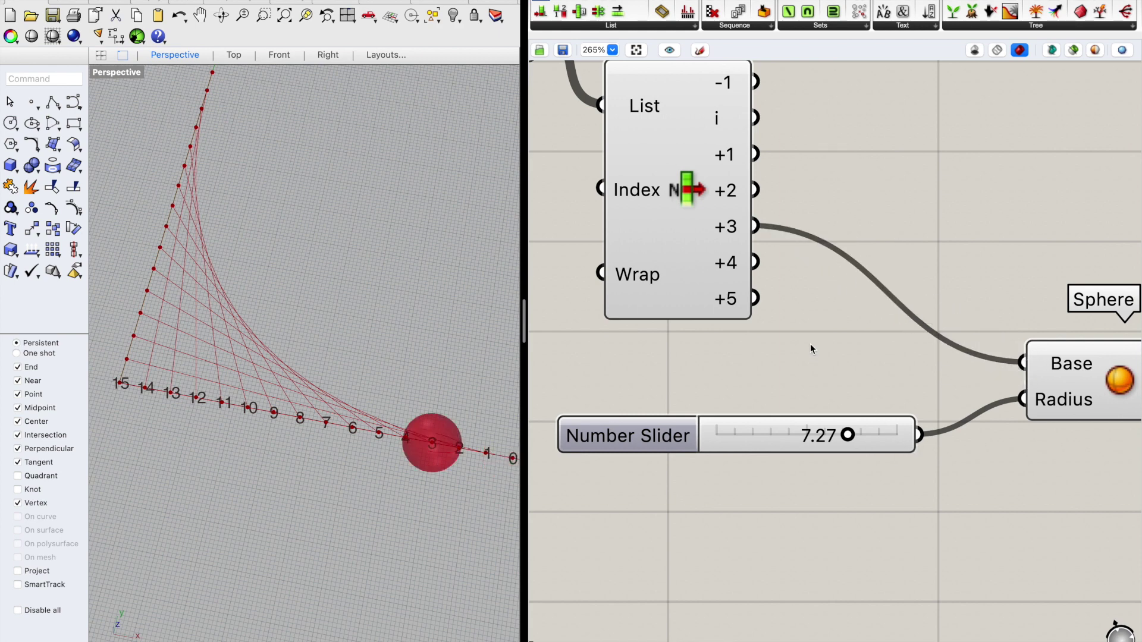
pyautogui.moveTo(777, 297); pyautogui.dragTo(822, 304, button='right')
pyautogui.moveTo(802, 90); pyautogui.dragTo(1067, 369)
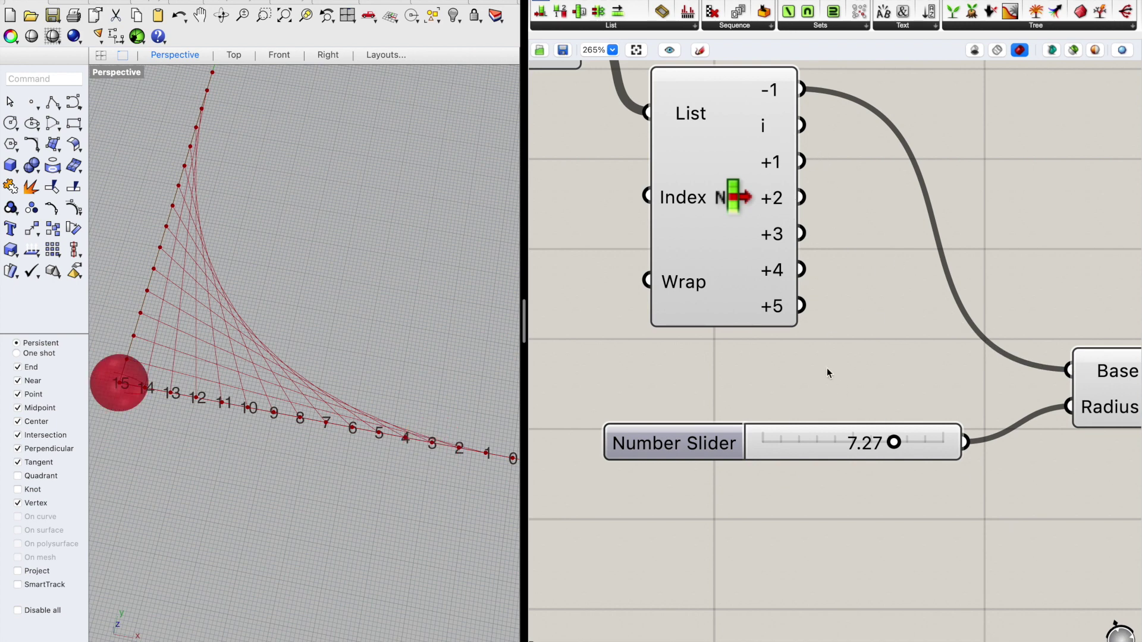
# Step: Connect List Item's +1, +2, +3 and +4 outputs to the Sphere's Base in addition to the -1 output
pyautogui.scroll(-4, 840, 383)
pyautogui.scroll(2, 861, 379)
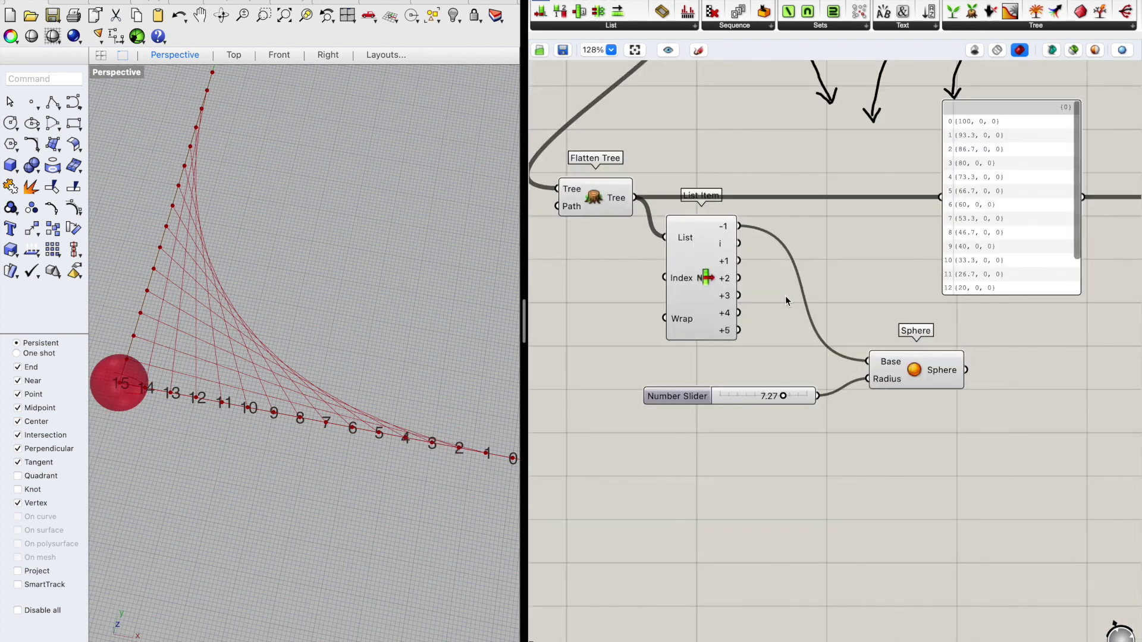
pyautogui.keyDown('shift'); pyautogui.moveTo(742, 262); pyautogui.dragTo(867, 361); pyautogui.keyUp('shift')
pyautogui.keyDown('shift'); pyautogui.moveTo(739, 279); pyautogui.dragTo(867, 361); pyautogui.keyUp('shift')
pyautogui.keyDown('shift'); pyautogui.moveTo(745, 298); pyautogui.dragTo(867, 361); pyautogui.keyUp('shift')
pyautogui.keyDown('shift'); pyautogui.moveTo(742, 313); pyautogui.dragTo(867, 361); pyautogui.keyUp('shift')
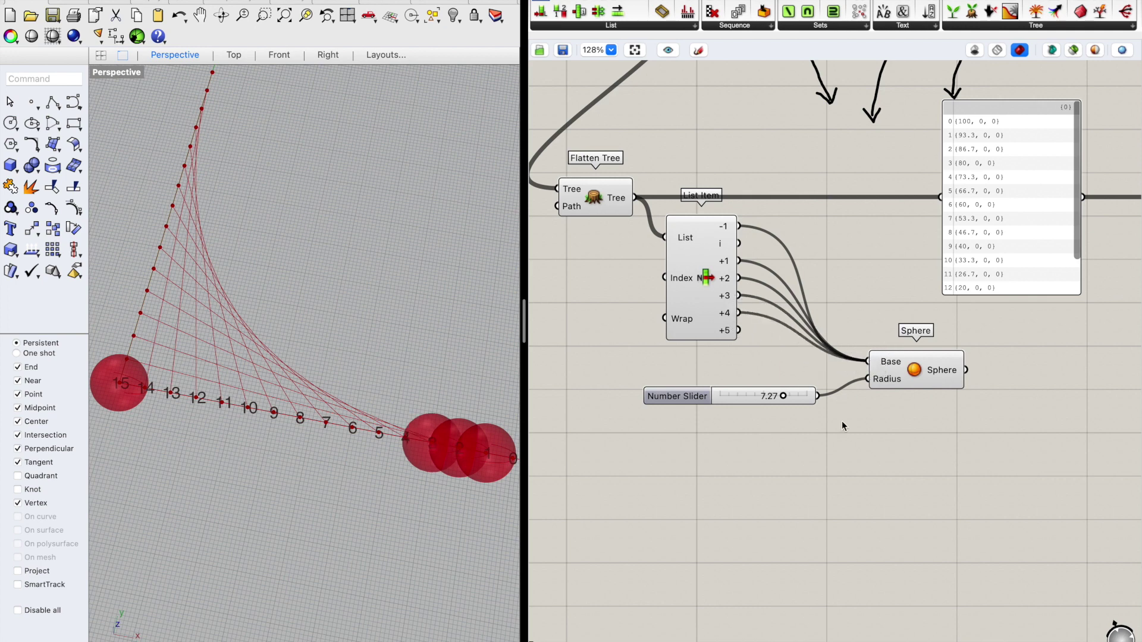
# Step: Add a List Length component to the canvas below the List Item component and its sphere radius slider
pyautogui.click(710, 248)
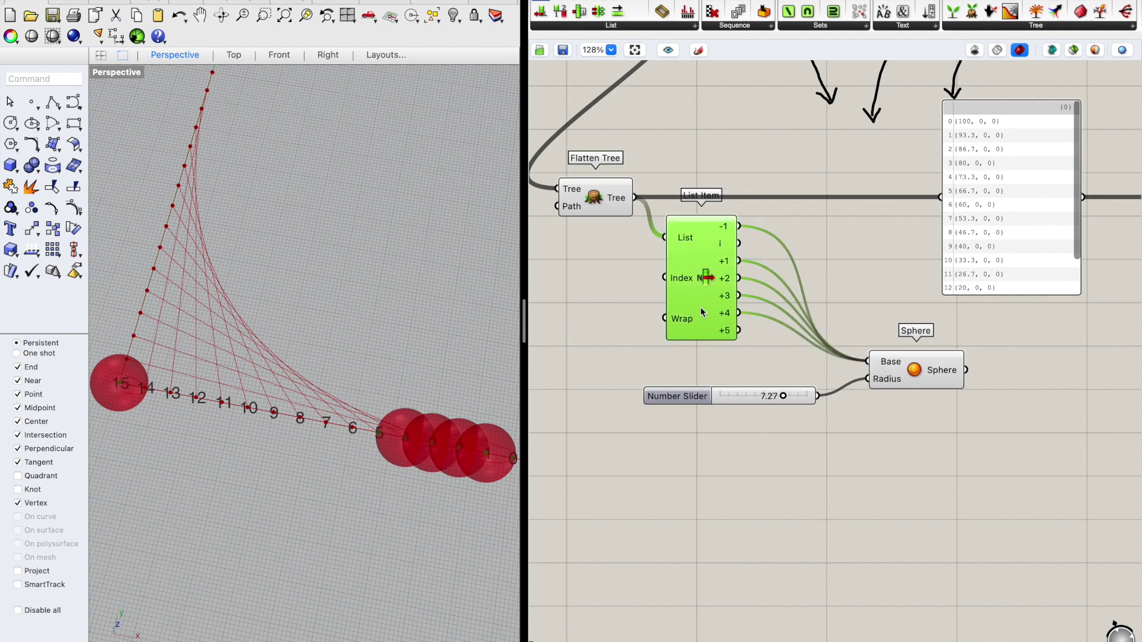
pyautogui.moveTo(797, 360); pyautogui.dragTo(850, 349, button='right')
pyautogui.click(882, 500)
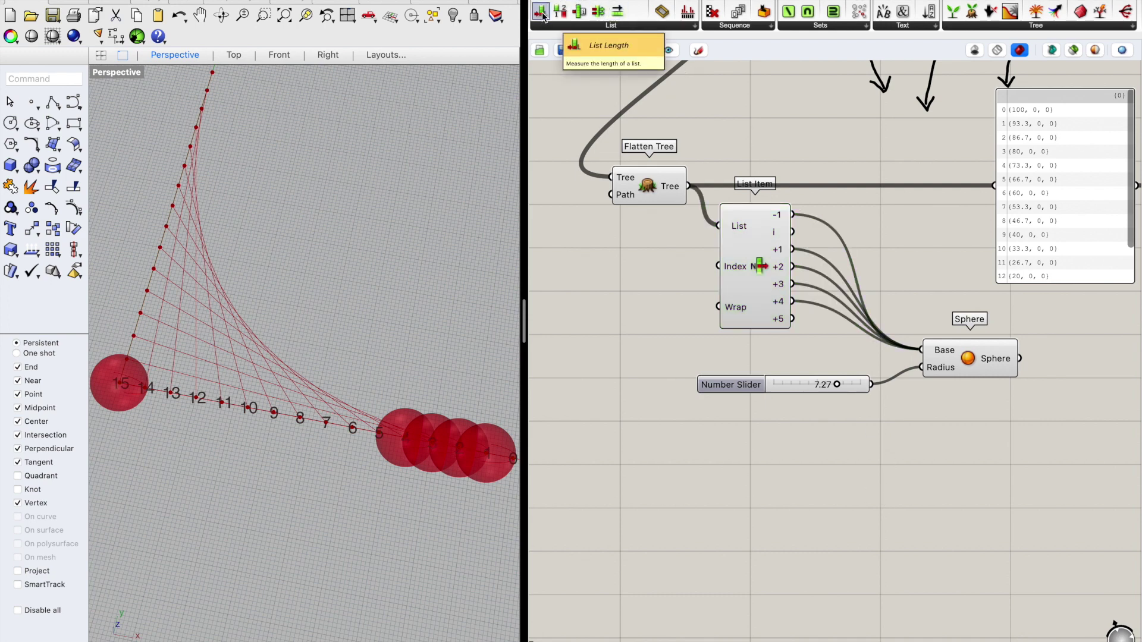
pyautogui.moveTo(542, 13); pyautogui.dragTo(766, 438)
pyautogui.scroll(-3, 886, 497)
# Step: Move the Sphere and its radius slider away from List Length, and connect Flatten Tree's output to List Length's List input
pyautogui.click(999, 308)
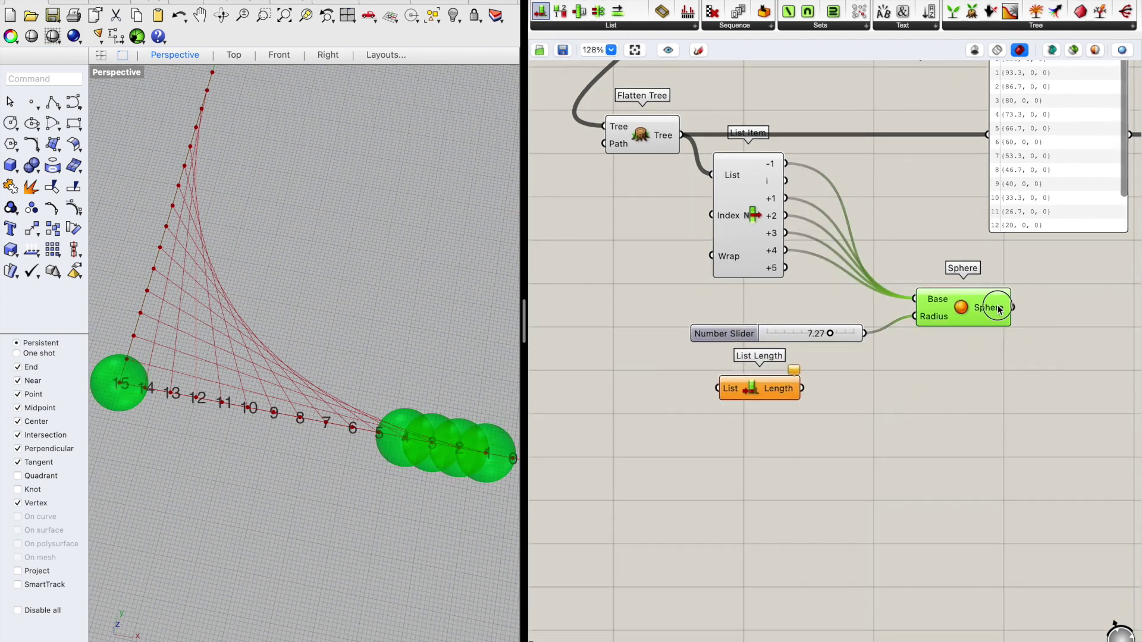
pyautogui.moveTo(999, 308); pyautogui.dragTo(1070, 296)
pyautogui.moveTo(806, 336); pyautogui.dragTo(922, 307)
pyautogui.moveTo(682, 135); pyautogui.dragTo(717, 387)
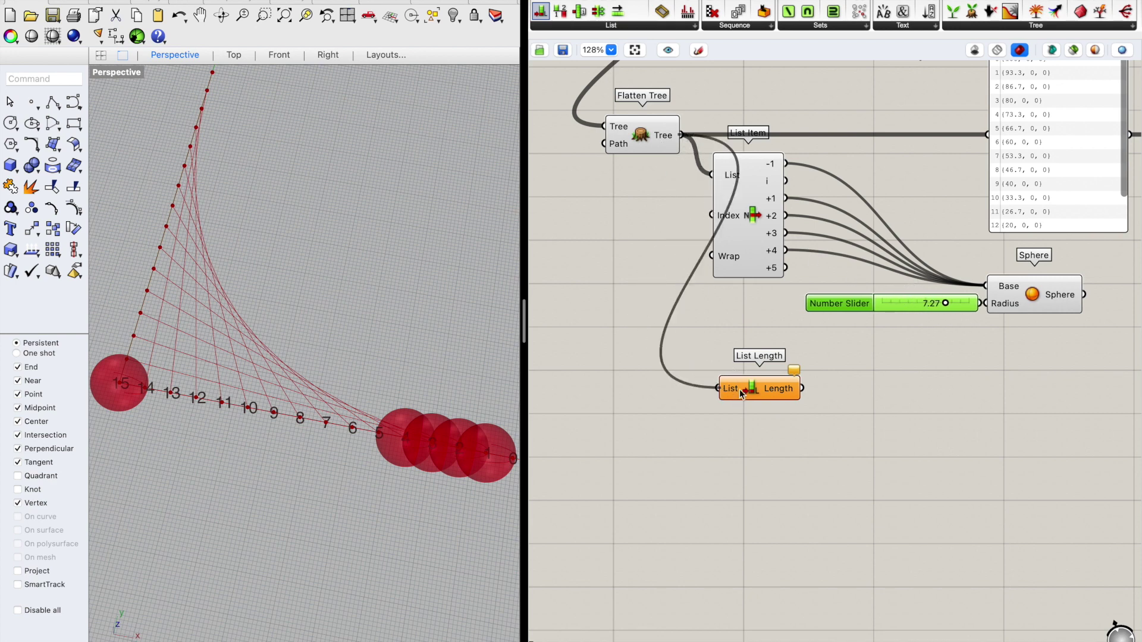
# Step: Add a Panel fed by List Length's Length output and shrink it to a compact height beside the component
pyautogui.click(971, 404)
pyautogui.doubleClick(972, 409)
pyautogui.write('panel')
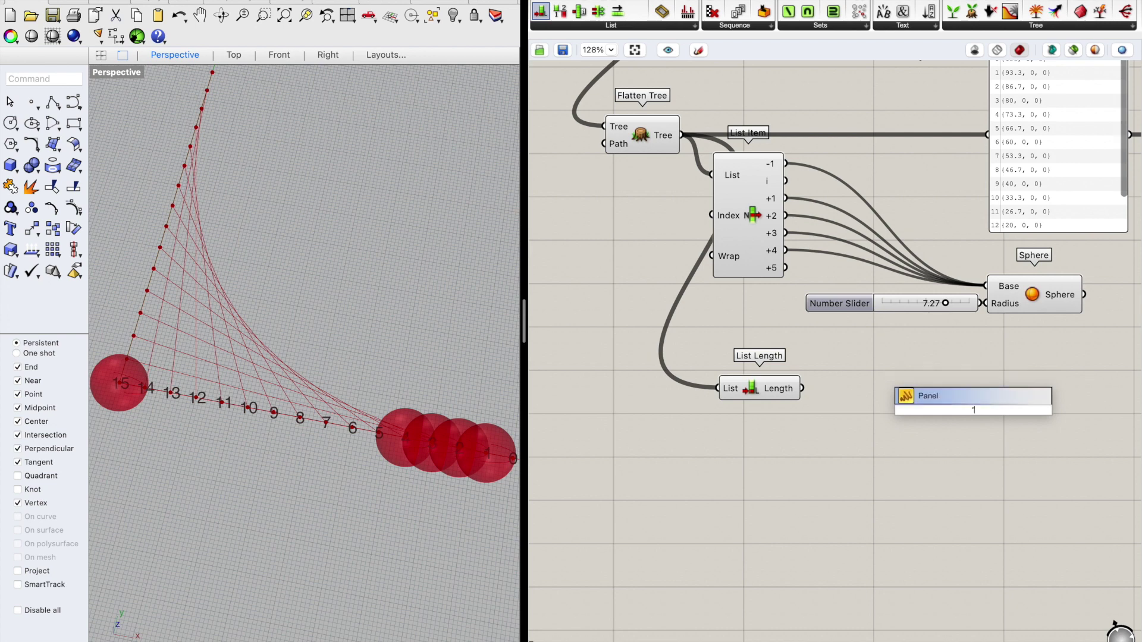
pyautogui.press('Return')
pyautogui.moveTo(803, 396); pyautogui.dragTo(963, 427)
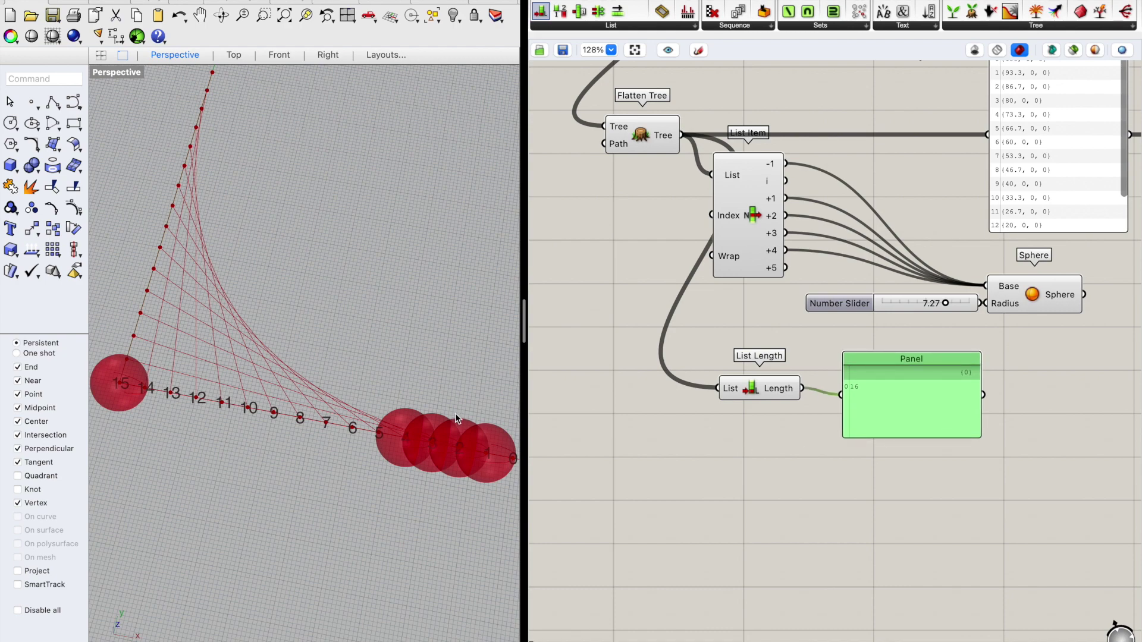
pyautogui.scroll(-5, 457, 415)
pyautogui.scroll(4, 432, 446)
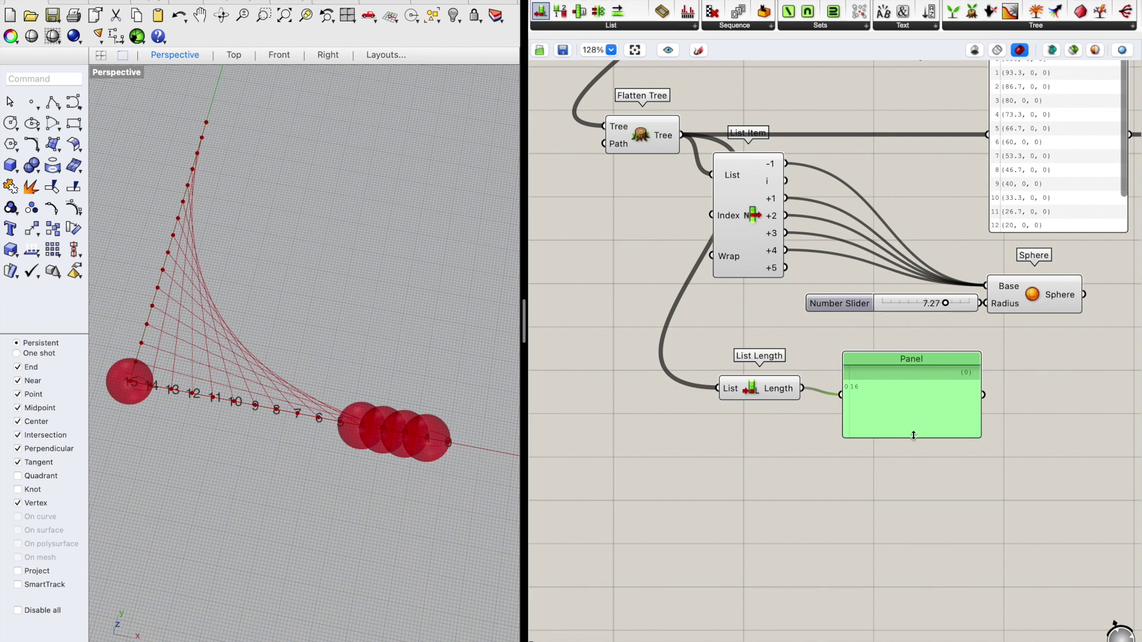
pyautogui.moveTo(913, 439); pyautogui.dragTo(905, 396)
pyautogui.click(686, 266)
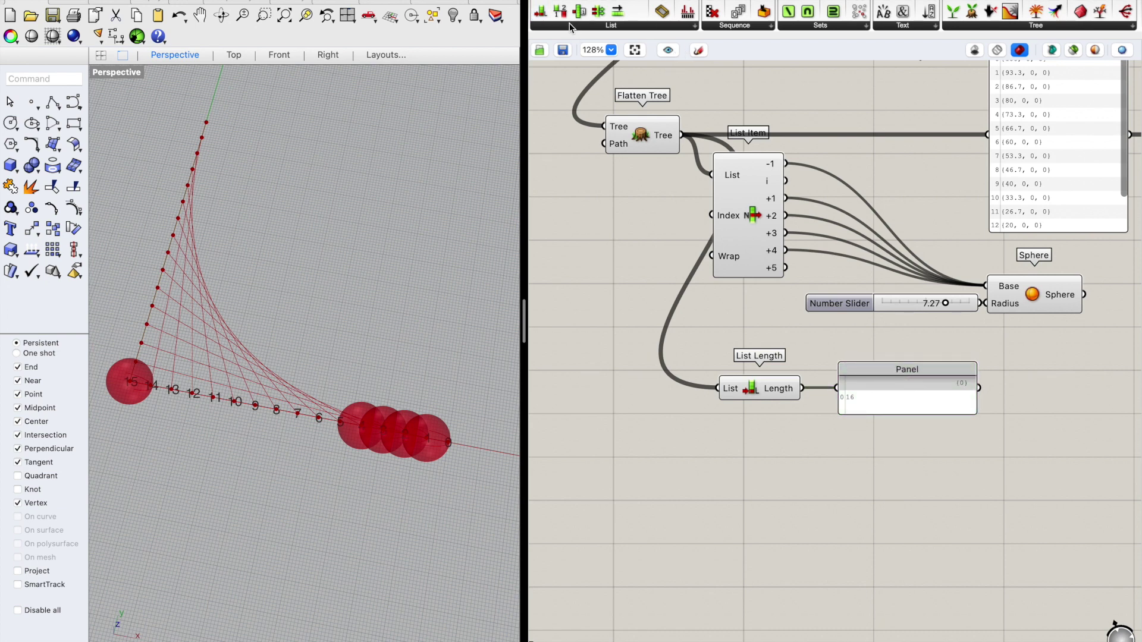
# Step: Add a Split List component below List Length and connect Flatten Tree's output to its List input
pyautogui.moveTo(561, 12); pyautogui.dragTo(592, 56)
pyautogui.moveTo(761, 470); pyautogui.dragTo(762, 470)
pyautogui.moveTo(811, 478); pyautogui.dragTo(834, 421, button='right')
pyautogui.click(770, 429)
pyautogui.moveTo(771, 428); pyautogui.dragTo(772, 432)
pyautogui.moveTo(826, 501); pyautogui.dragTo(820, 528, button='right')
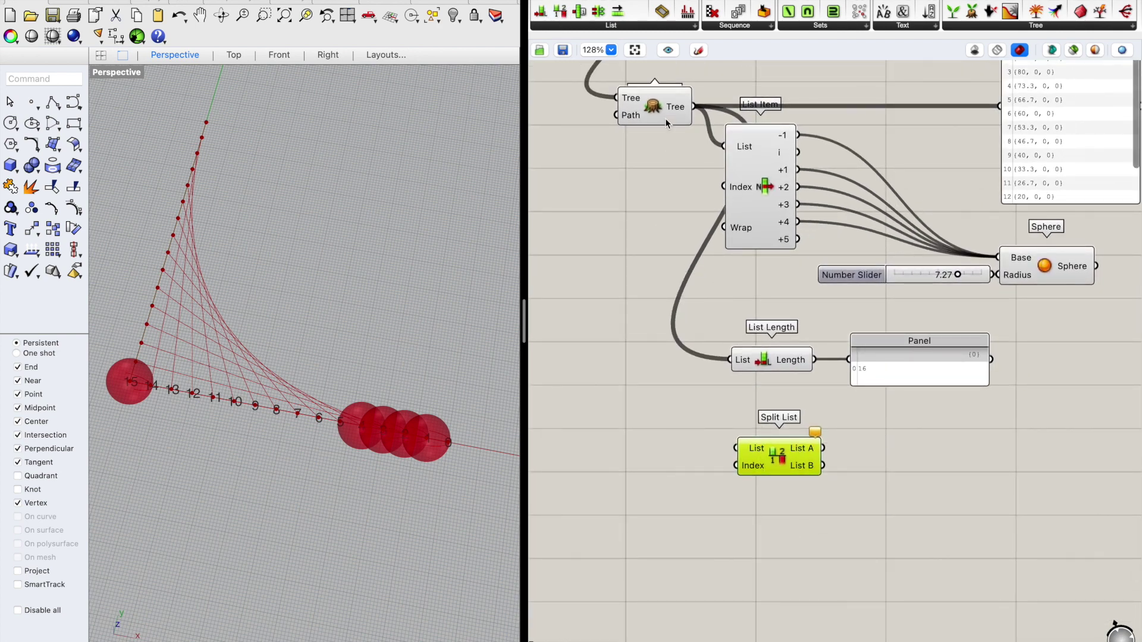
pyautogui.moveTo(694, 109); pyautogui.dragTo(742, 451)
pyautogui.moveTo(849, 513); pyautogui.dragTo(885, 488, button='right')
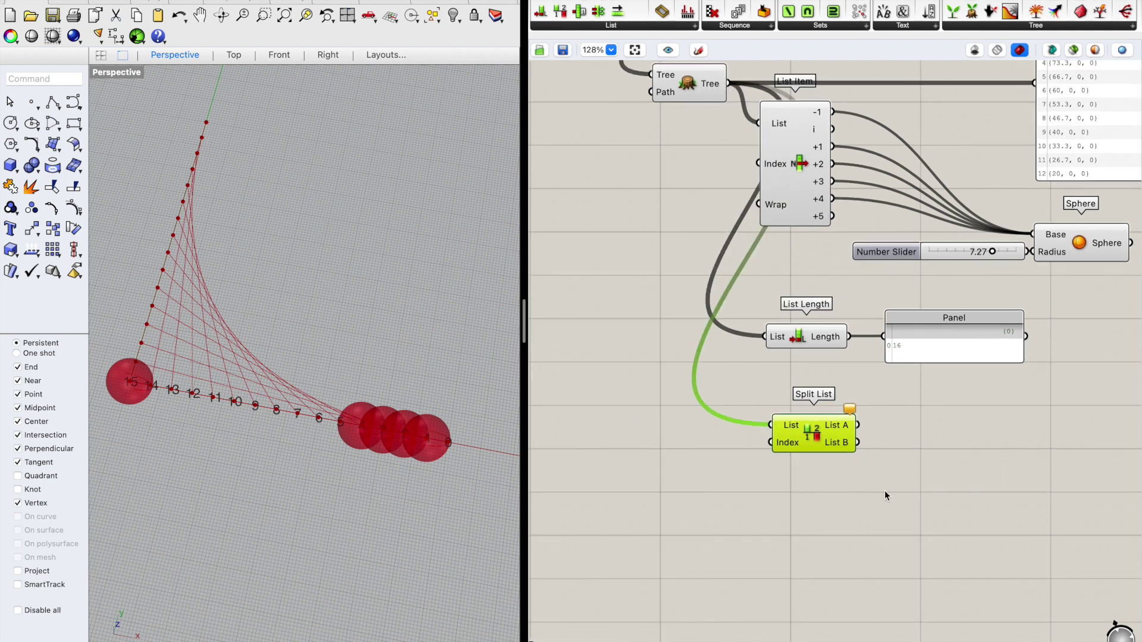
# Step: Duplicate the Sphere with its radius slider beside Split List, and connect List A to the copy's Base input
pyautogui.click(950, 433)
pyautogui.doubleClick(964, 443)
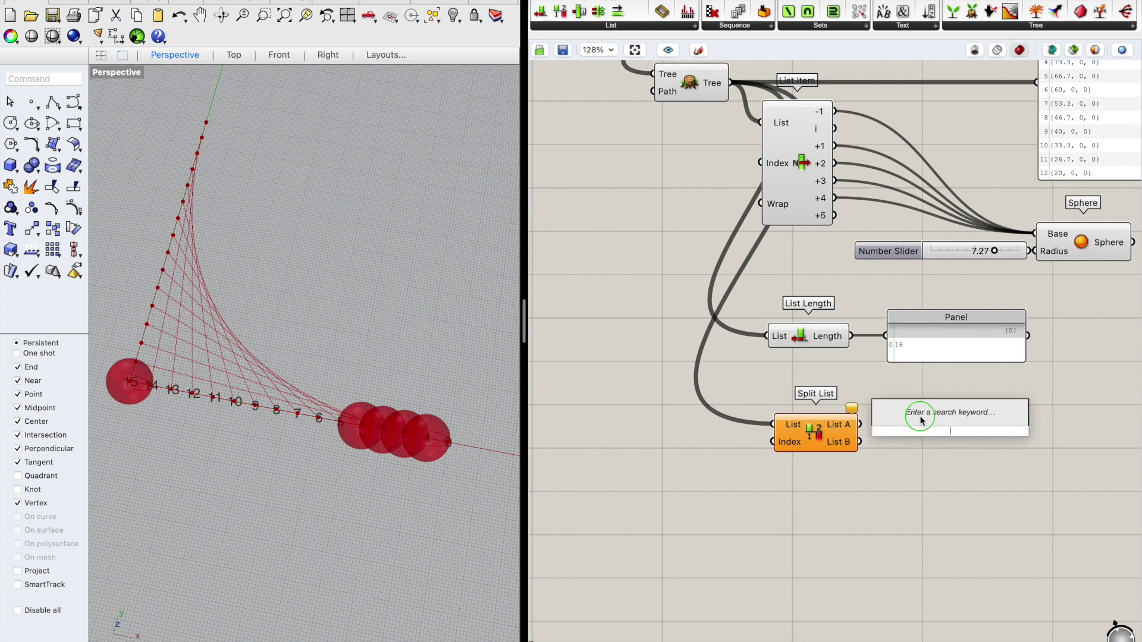
pyautogui.hscroll(5, 1011, 357)
pyautogui.moveTo(994, 277); pyautogui.dragTo(878, 240)
pyautogui.keyDown('alt'); pyautogui.moveTo(945, 256); pyautogui.dragTo(1022, 416); pyautogui.keyUp('alt')
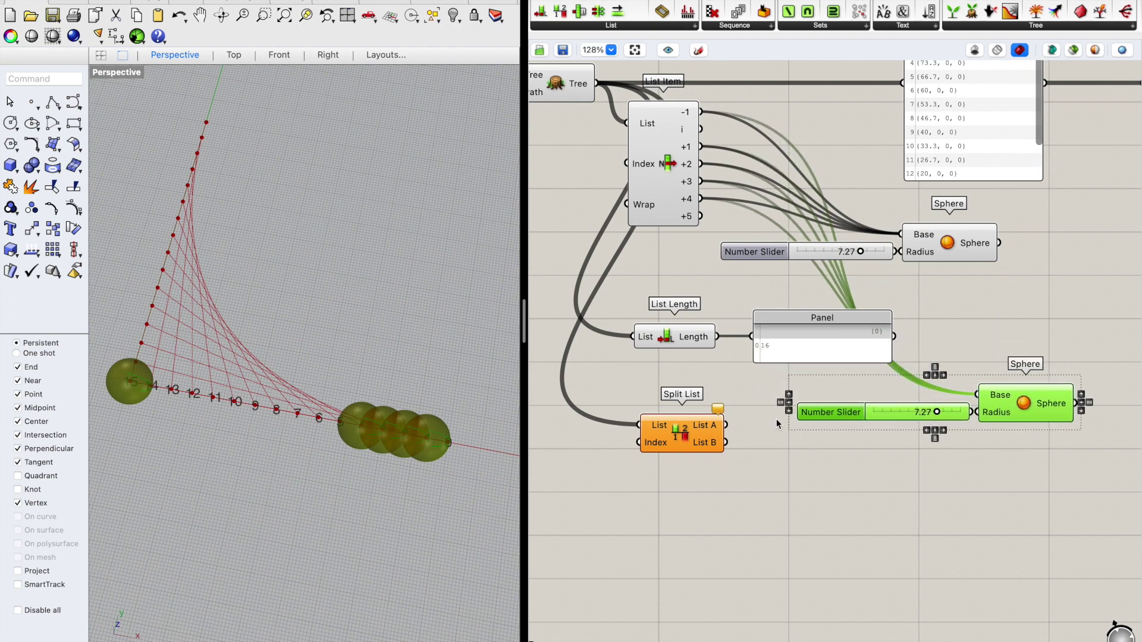
pyautogui.moveTo(726, 424); pyautogui.dragTo(977, 395)
pyautogui.moveTo(1031, 499); pyautogui.dragTo(955, 473, button='right')
pyautogui.click(1056, 402)
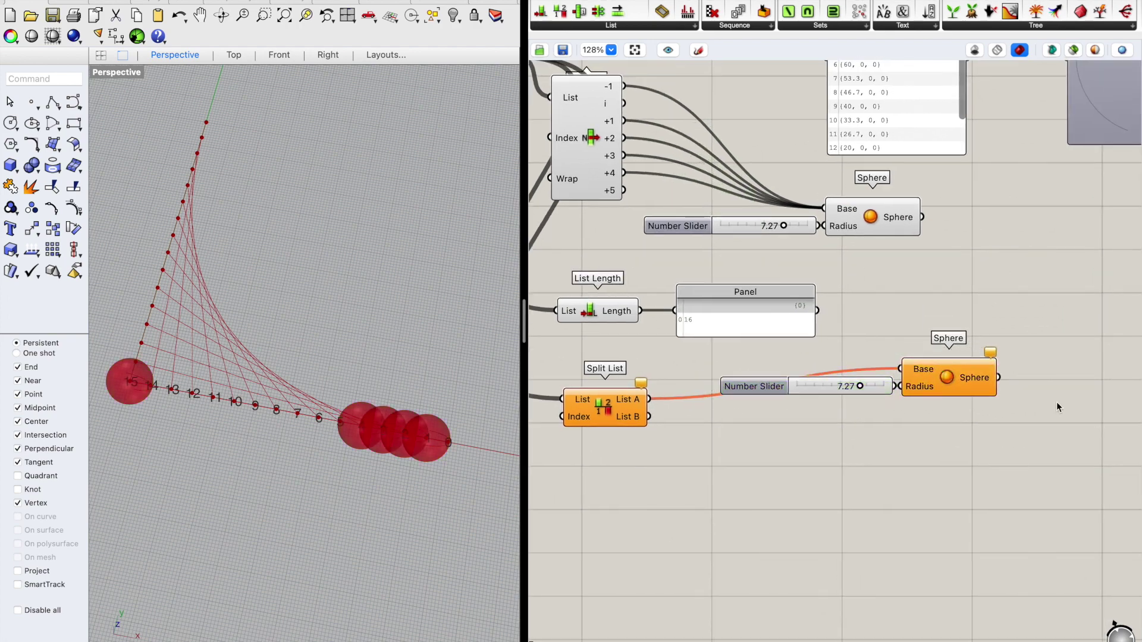
# Step: Duplicate the List A Sphere and its slider below, and connect Split List's List B output to the new Base input
pyautogui.moveTo(1019, 423); pyautogui.dragTo(809, 350)
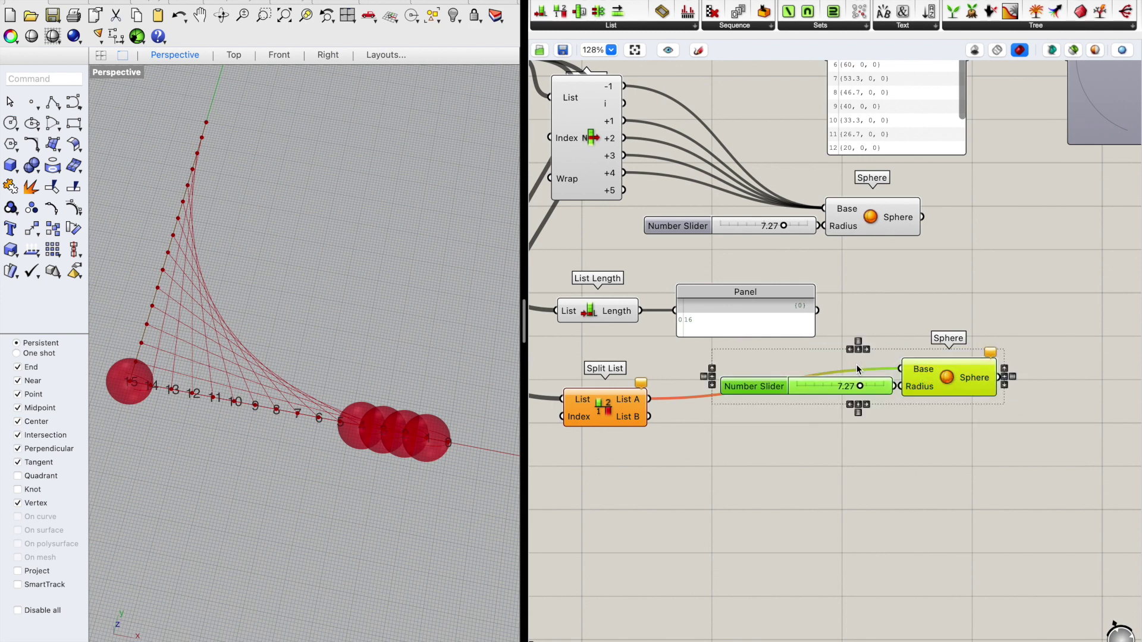
pyautogui.keyDown('alt'); pyautogui.moveTo(915, 383); pyautogui.dragTo(923, 465); pyautogui.keyUp('alt')
pyautogui.moveTo(654, 419); pyautogui.dragTo(897, 454)
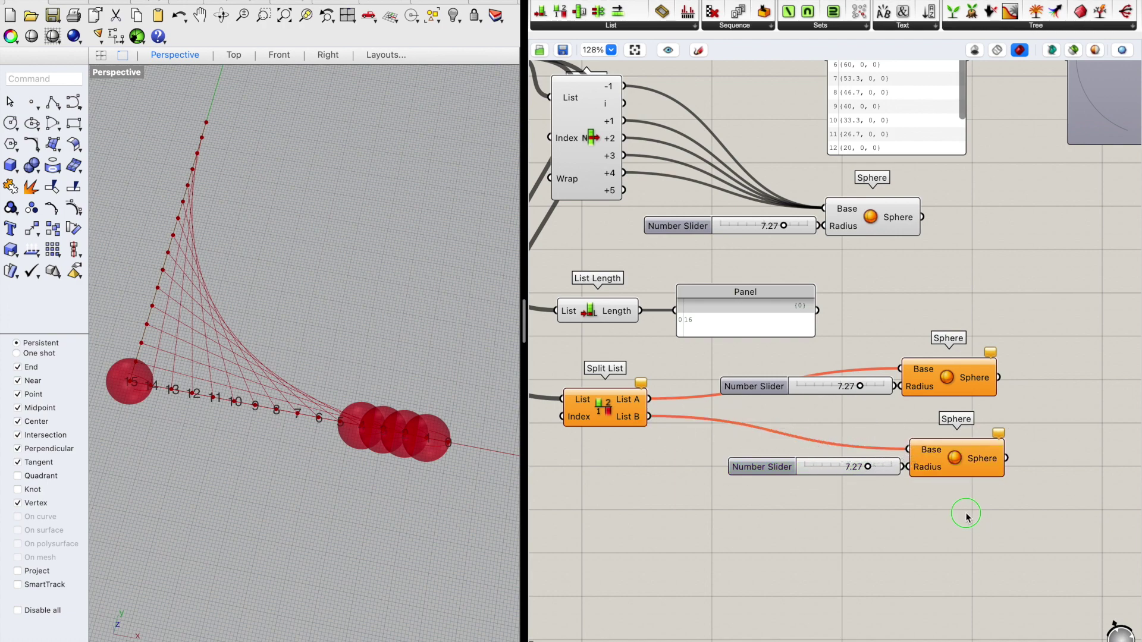
# Step: Add a Custom Preview component and connect the List A Sphere's output to its Geometry input
pyautogui.hscroll(5, 823, 492)
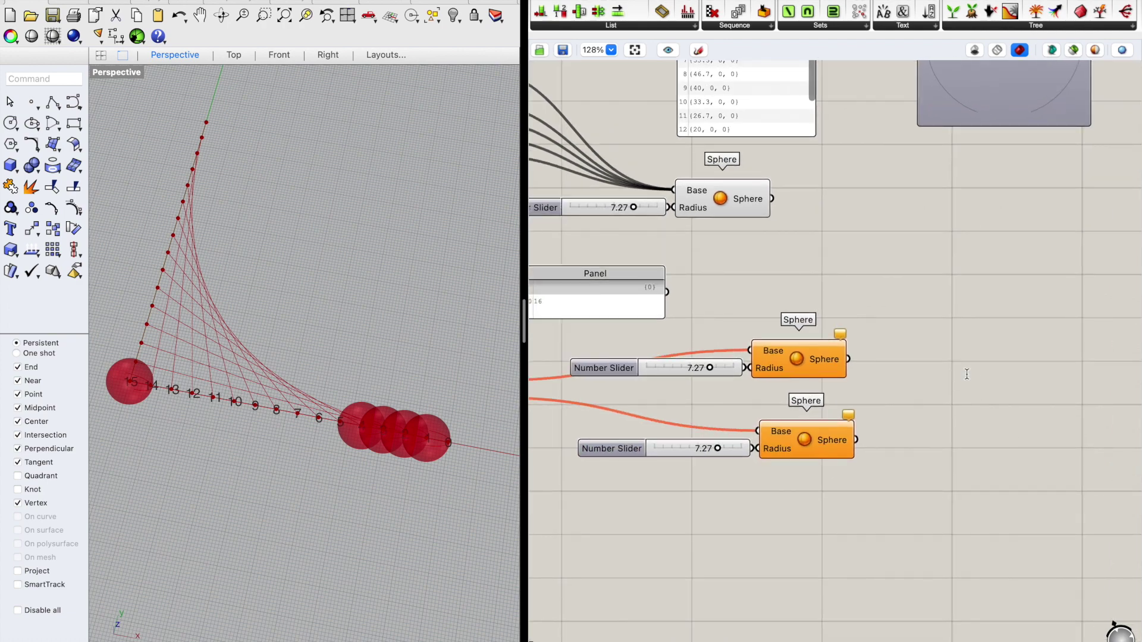
pyautogui.doubleClick(965, 372)
pyautogui.write('custo')
pyautogui.press('Up')
pyautogui.press('Up')
pyautogui.press('Return')
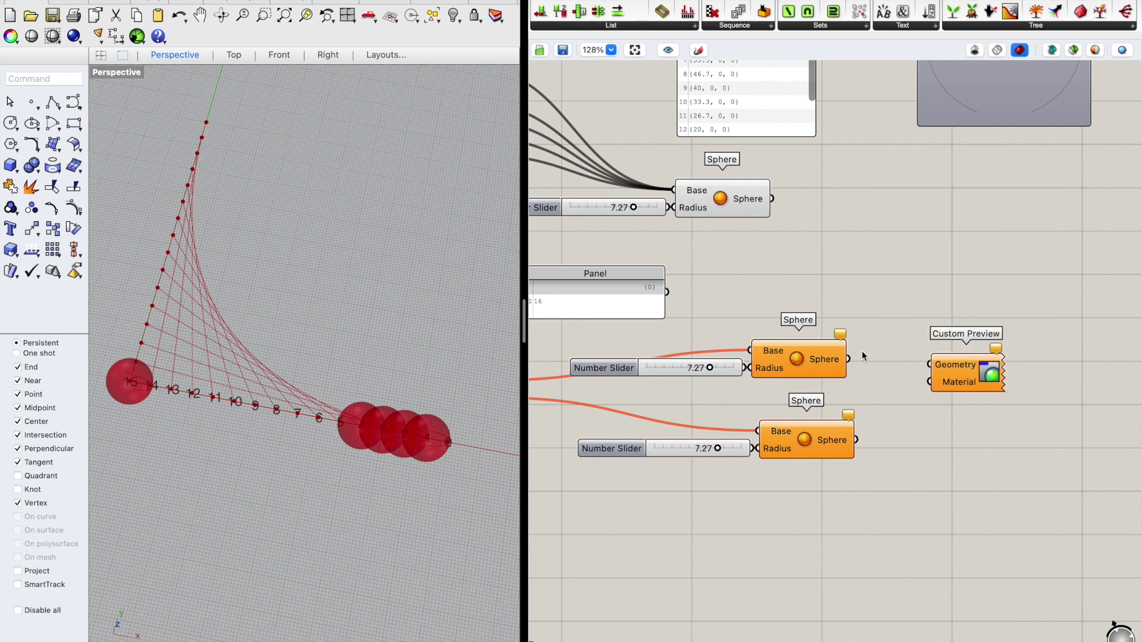
pyautogui.moveTo(845, 358); pyautogui.dragTo(992, 370)
# Step: Add a Colour Swatch, set it to red, and connect it to the Custom Preview's Material input
pyautogui.doubleClick(918, 391)
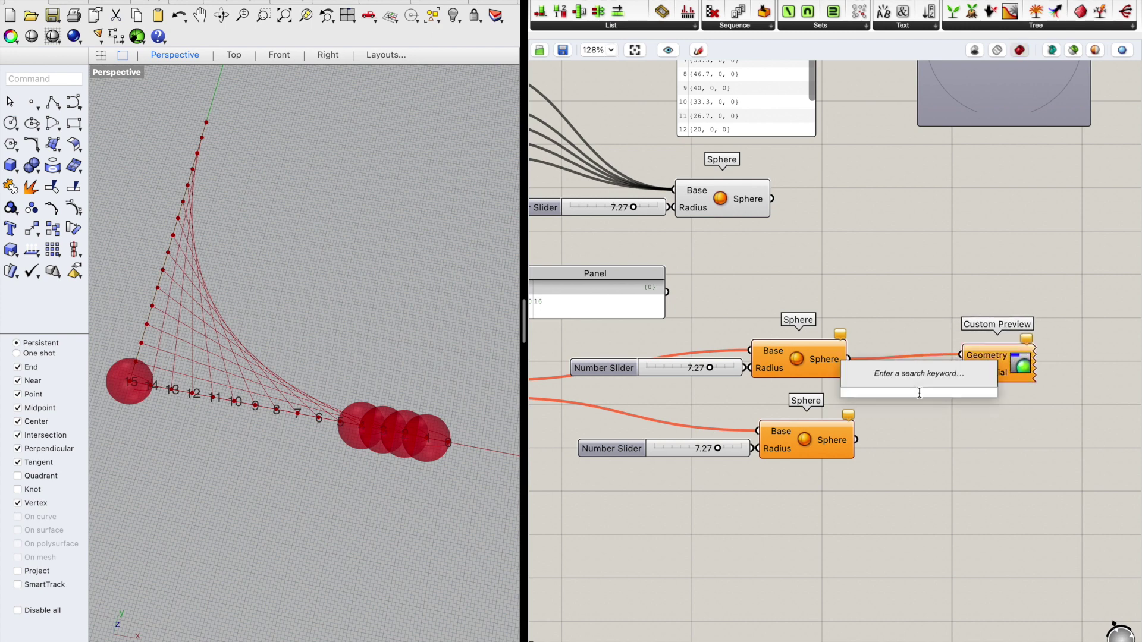
pyautogui.write('colo')
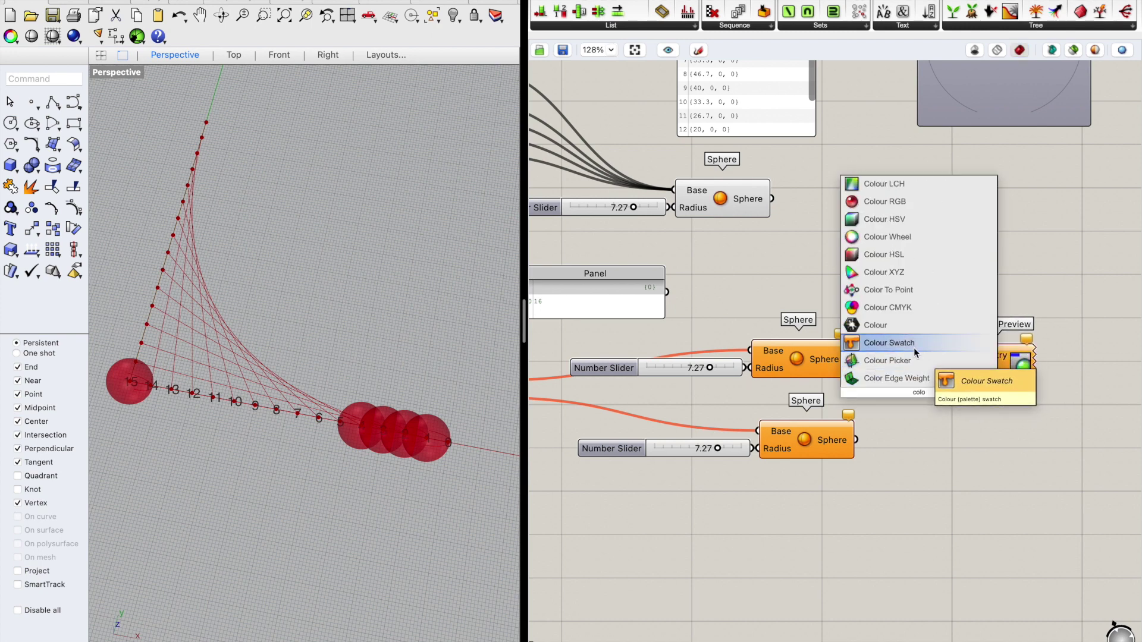
pyautogui.press('Return')
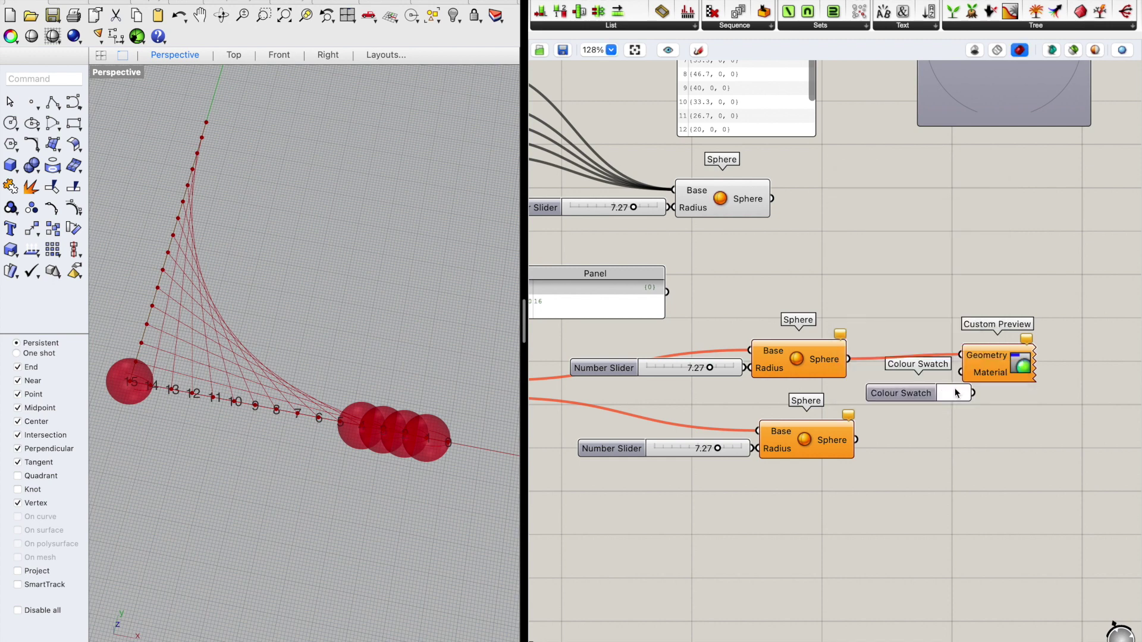
pyautogui.click(953, 394)
pyautogui.moveTo(1020, 441); pyautogui.dragTo(1043, 372)
pyautogui.click(1061, 422)
# Step: Duplicate the Custom Preview with its red swatch, and connect the List B Sphere to the copy's Geometry input
pyautogui.moveTo(1088, 470); pyautogui.dragTo(936, 326)
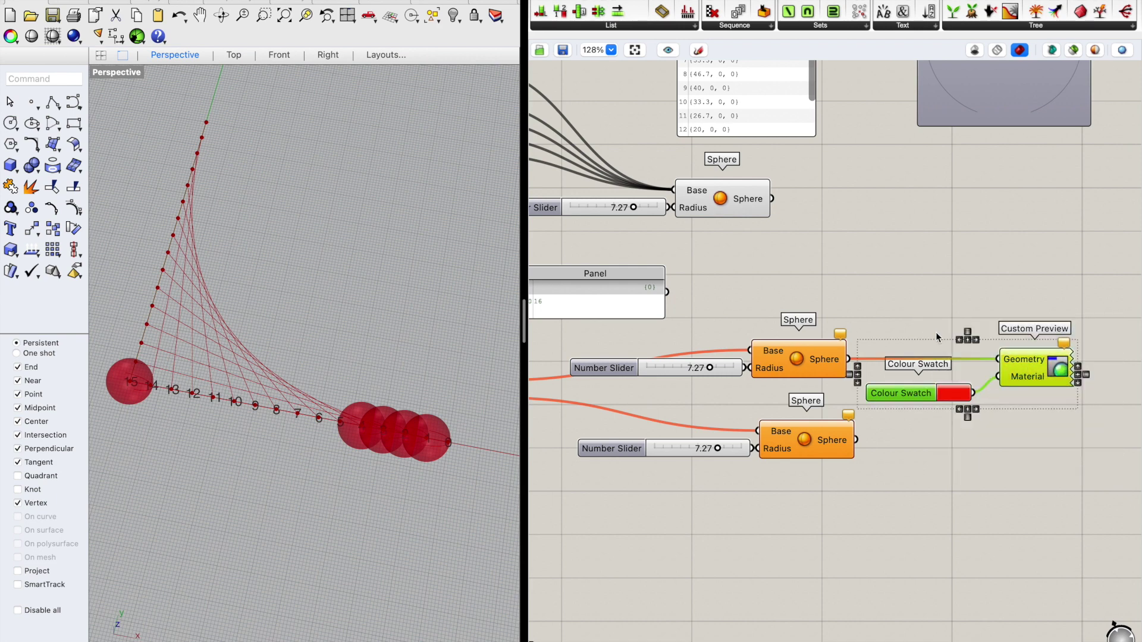
pyautogui.keyDown('alt'); pyautogui.moveTo(967, 395); pyautogui.dragTo(990, 472); pyautogui.keyUp('alt')
pyautogui.moveTo(856, 441); pyautogui.dragTo(1020, 436)
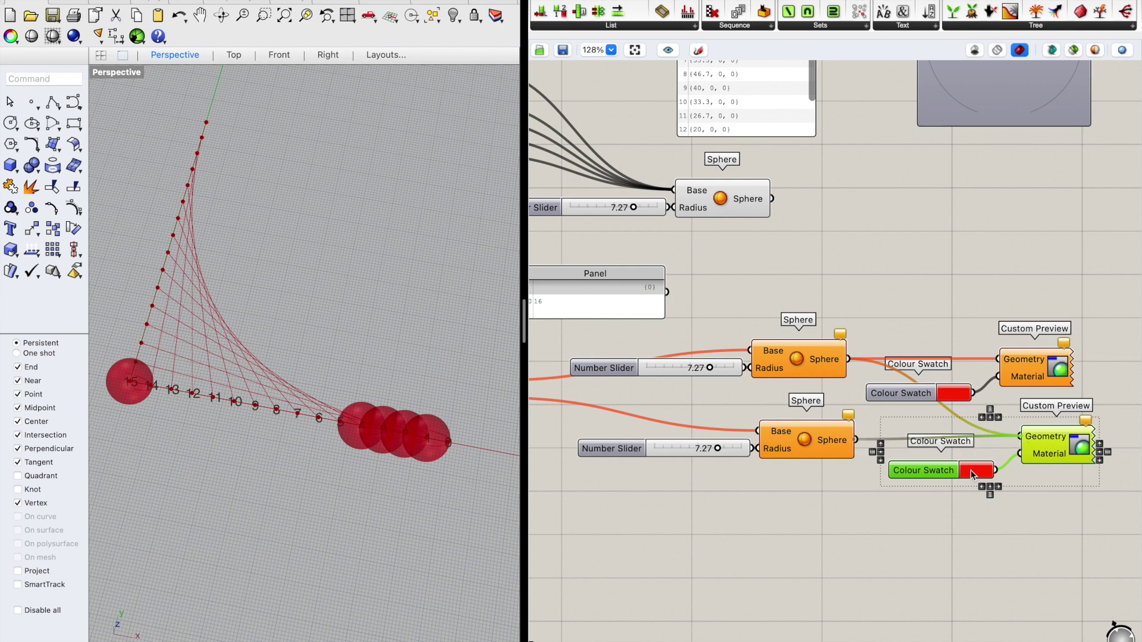
# Step: Change the duplicated Colour Swatch of the List B preview to cyan
pyautogui.click(972, 469)
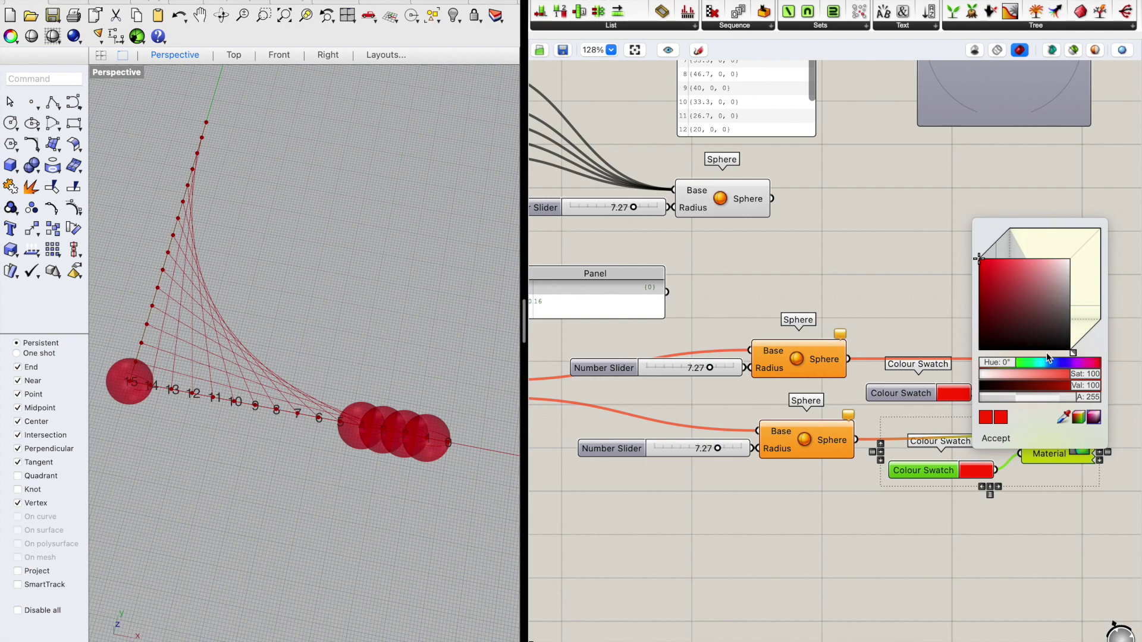
pyautogui.moveTo(1001, 364); pyautogui.dragTo(1042, 364)
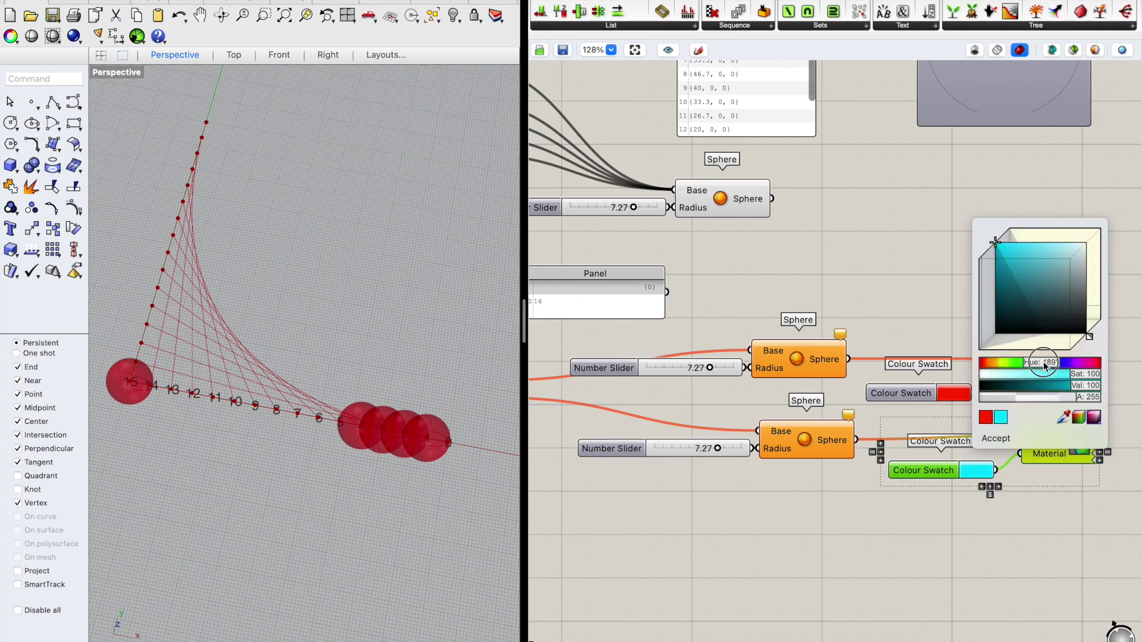
pyautogui.click(966, 501)
# Step: Add a number slider ranging from 0 to 15 and connect it to Split List's Index input
pyautogui.scroll(-3, 917, 559)
pyautogui.hscroll(-5, 871, 524)
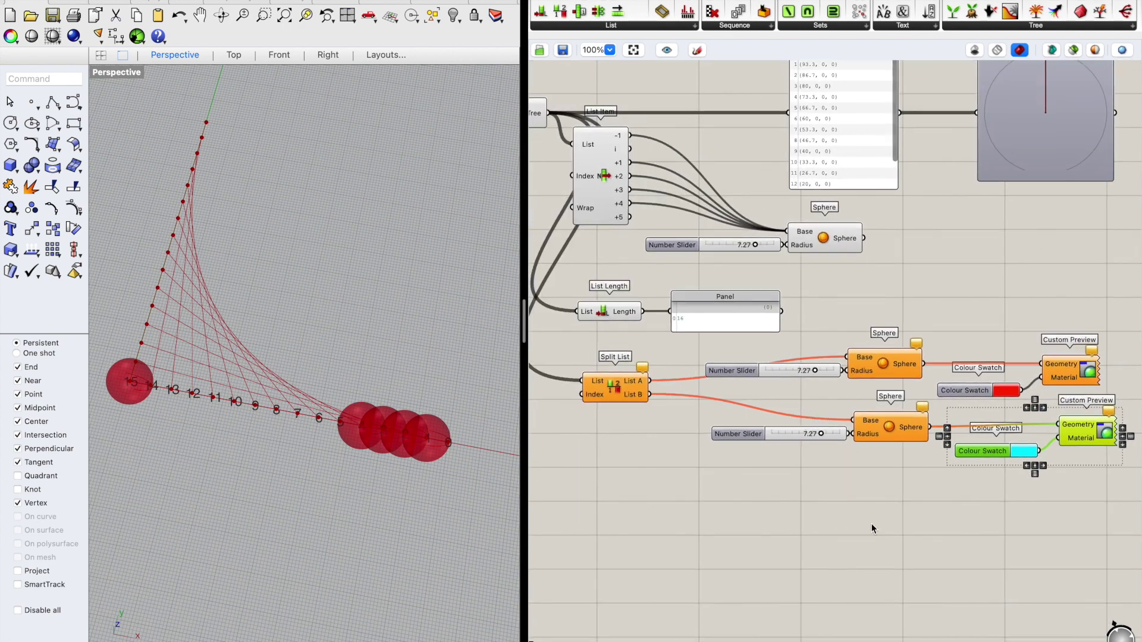
pyautogui.doubleClick(705, 430)
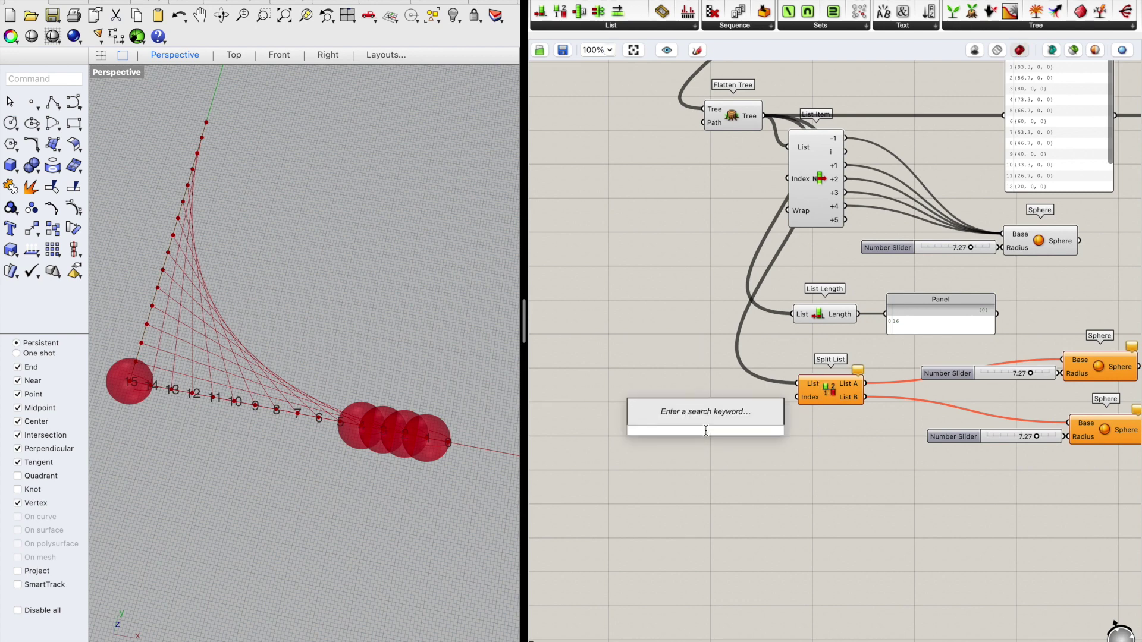
pyautogui.write('0..15')
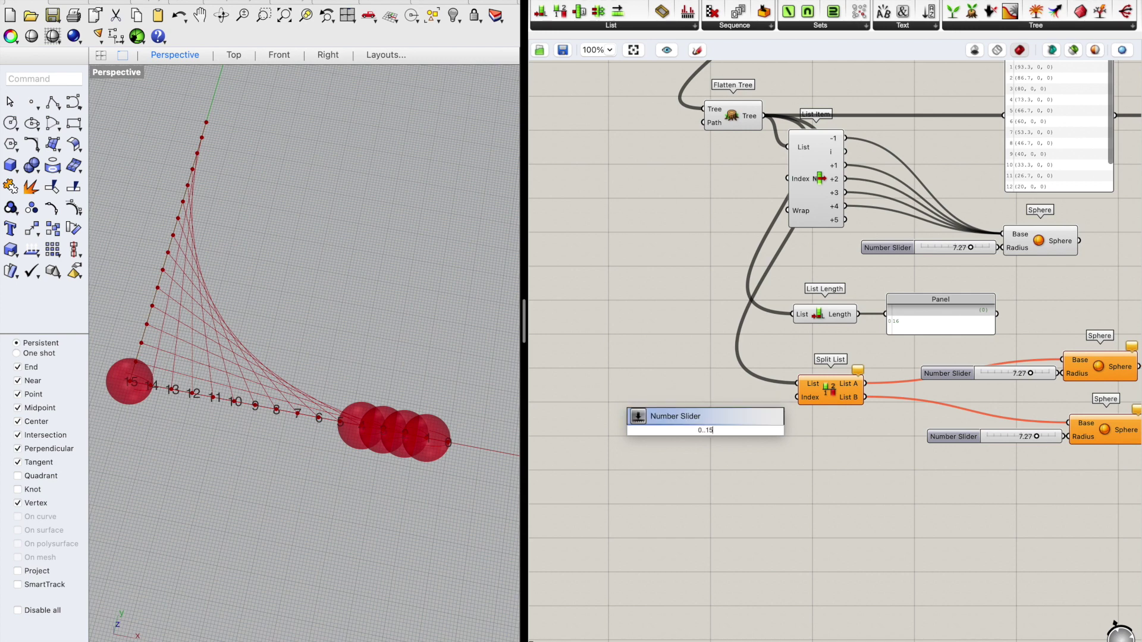
pyautogui.press('Return')
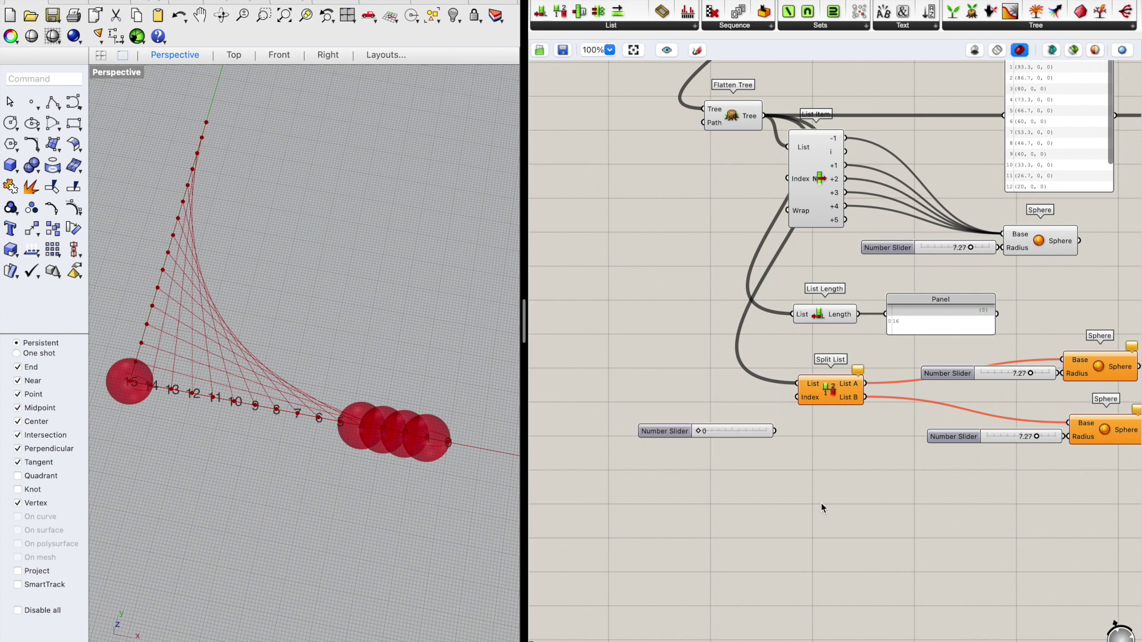
pyautogui.moveTo(775, 431); pyautogui.dragTo(797, 397)
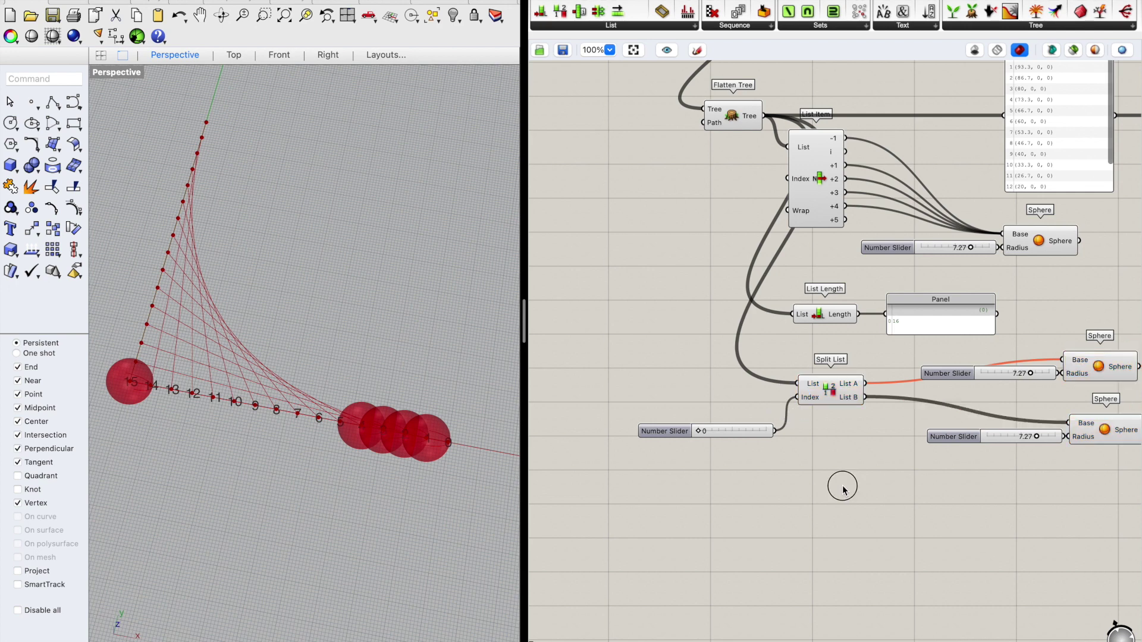
# Step: Turn off the preview of the original Sphere component fed by List Item's outputs
pyautogui.hscroll(5, 891, 501)
pyautogui.moveTo(984, 372); pyautogui.dragTo(992, 379)
pyautogui.click(968, 285)
pyautogui.moveTo(1006, 298); pyautogui.dragTo(849, 211)
pyautogui.middleClick(879, 233)
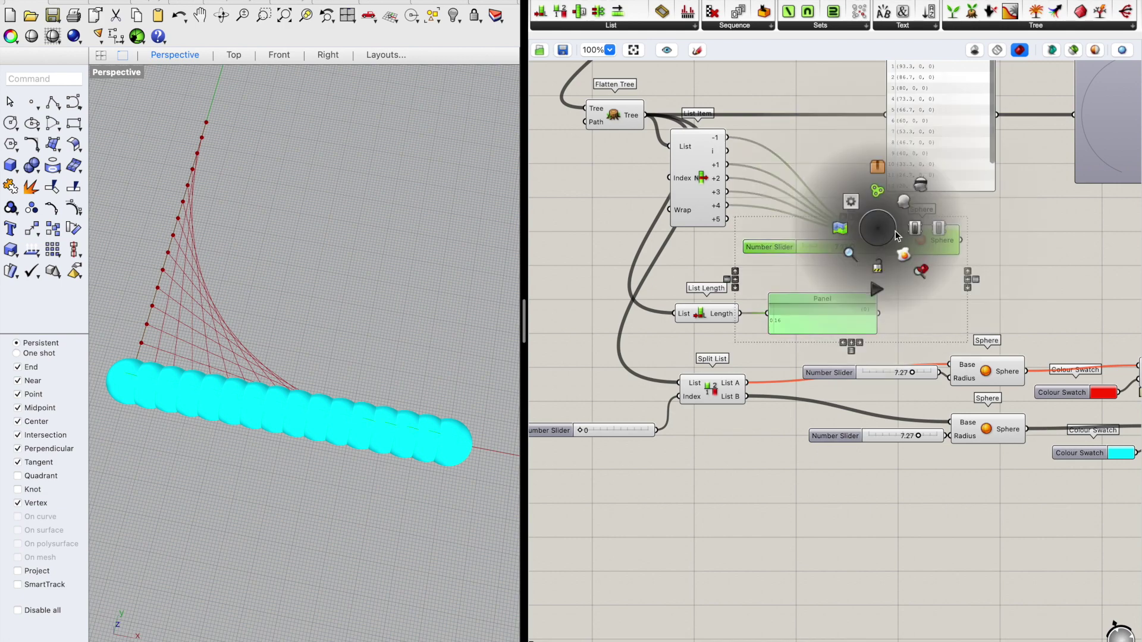
pyautogui.click(1017, 246)
# Step: Check the contents of Split List's List B output, and set the Index slider to 11
pyautogui.scroll(-2, 921, 267)
pyautogui.moveTo(931, 243); pyautogui.dragTo(958, 166, button='right')
pyautogui.moveTo(929, 402); pyautogui.dragTo(890, 397, button='right')
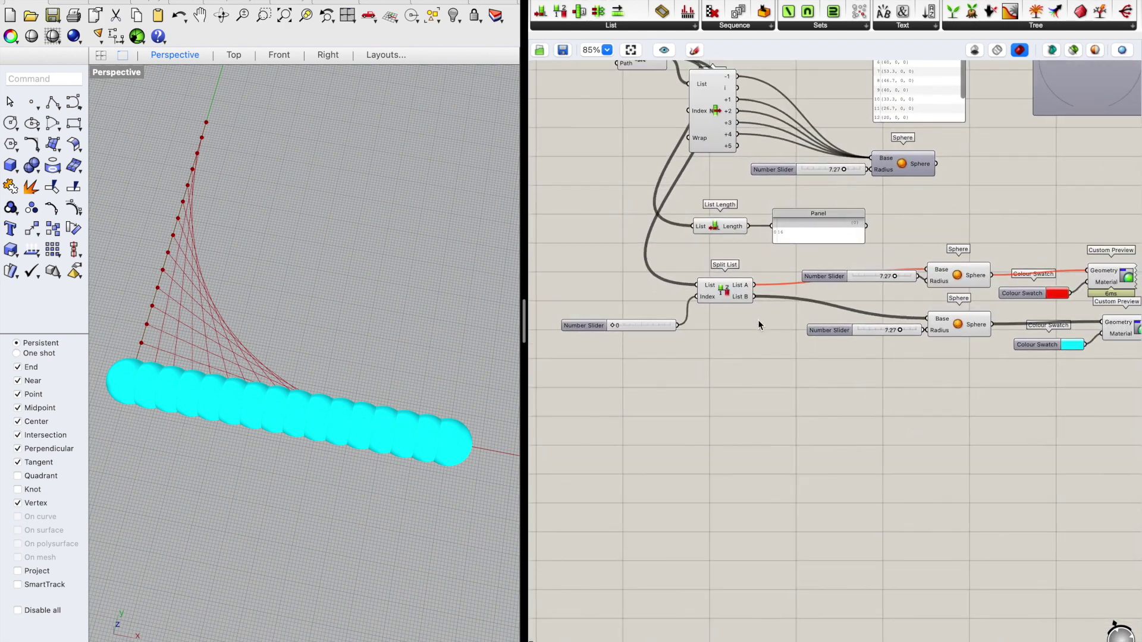
pyautogui.scroll(2, 759, 316)
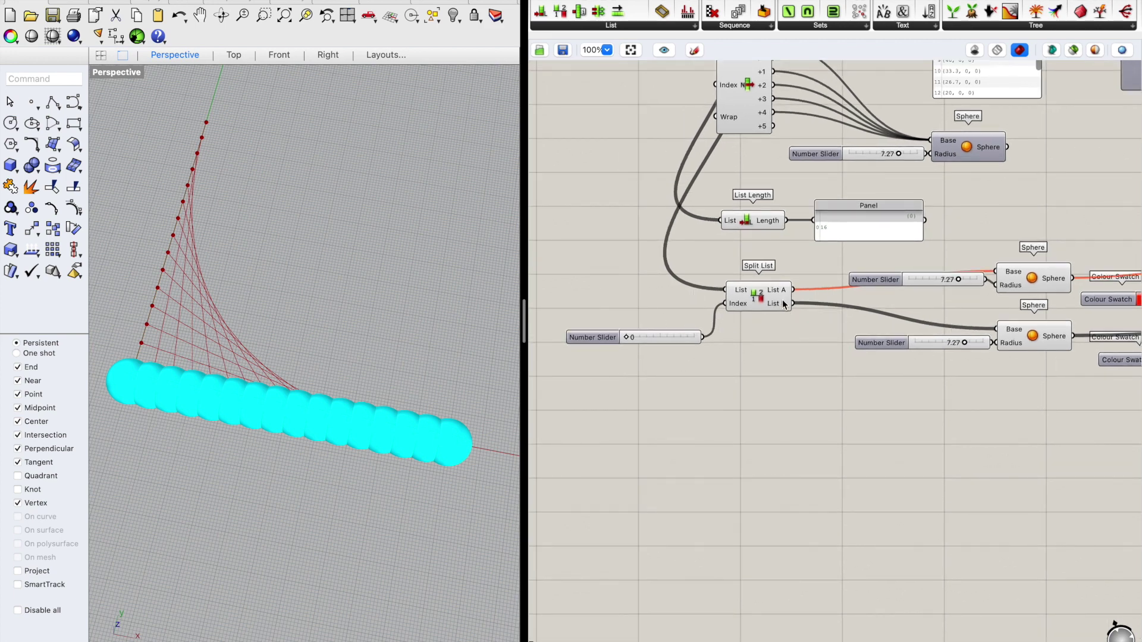
pyautogui.moveTo(819, 422); pyautogui.dragTo(789, 413, button='right')
pyautogui.moveTo(743, 298)
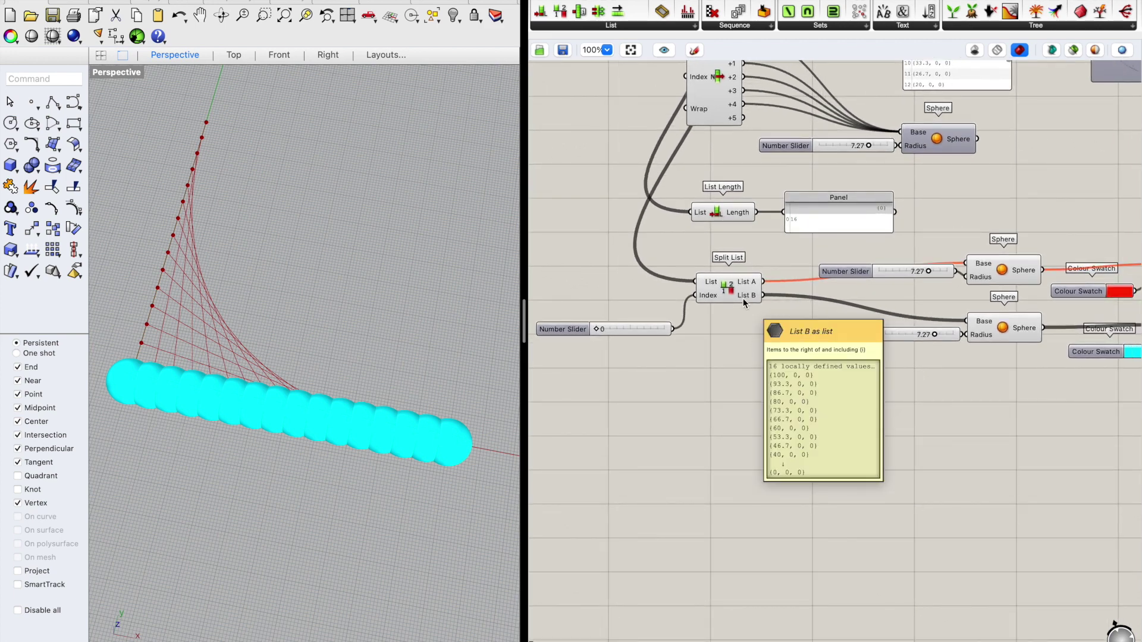
pyautogui.moveTo(597, 328); pyautogui.dragTo(651, 344)
pyautogui.click(699, 430)
# Step: Select the List A Sphere and the List B Sphere in turn to identify their spheres in the model
pyautogui.scroll(-2, 780, 459)
pyautogui.moveTo(777, 452); pyautogui.dragTo(675, 424, button='right')
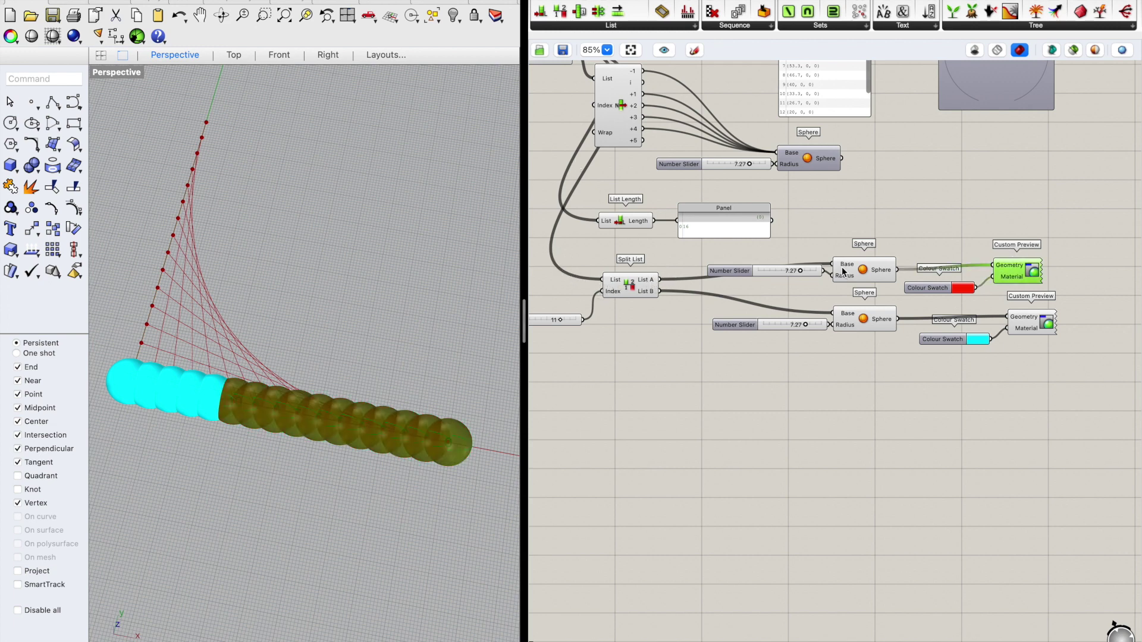
pyautogui.click(864, 272)
pyautogui.click(874, 325)
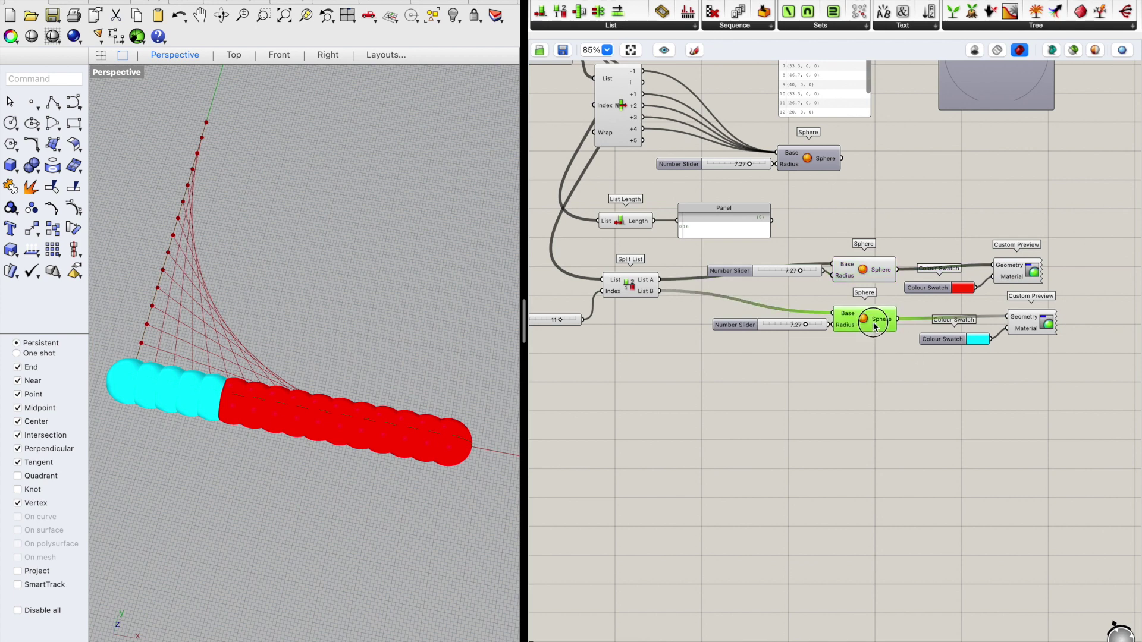
# Step: Turn off the preview of the red Custom Preview and of the Sphere fed by Split List's List A
pyautogui.click(878, 266)
pyautogui.click(861, 354)
pyautogui.click(876, 271)
pyautogui.click(1013, 271)
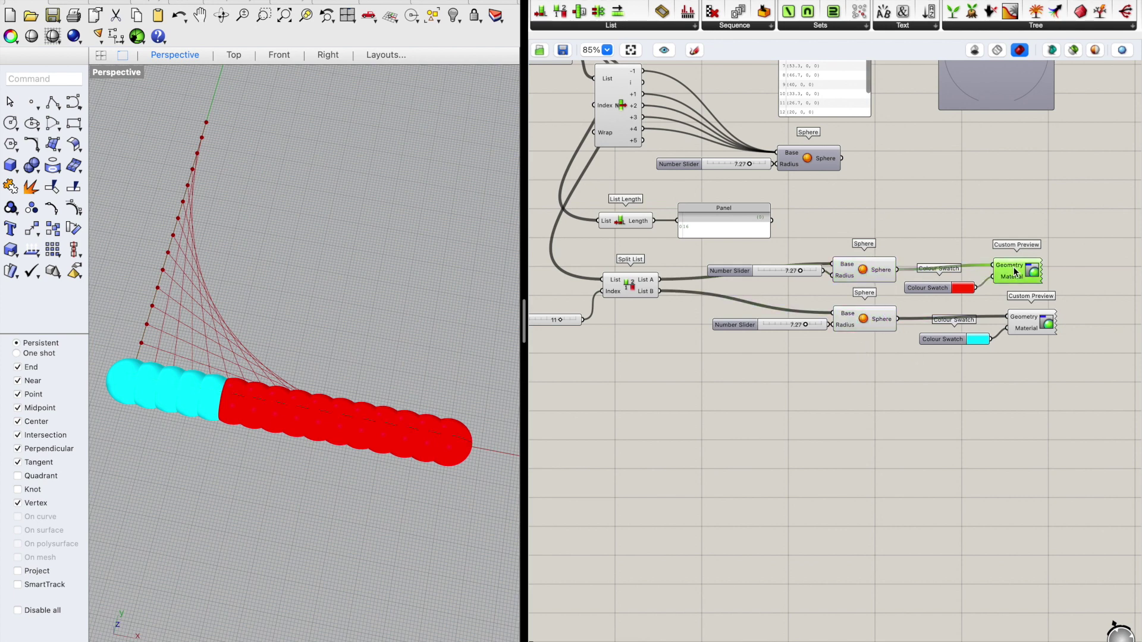
pyautogui.press('space')
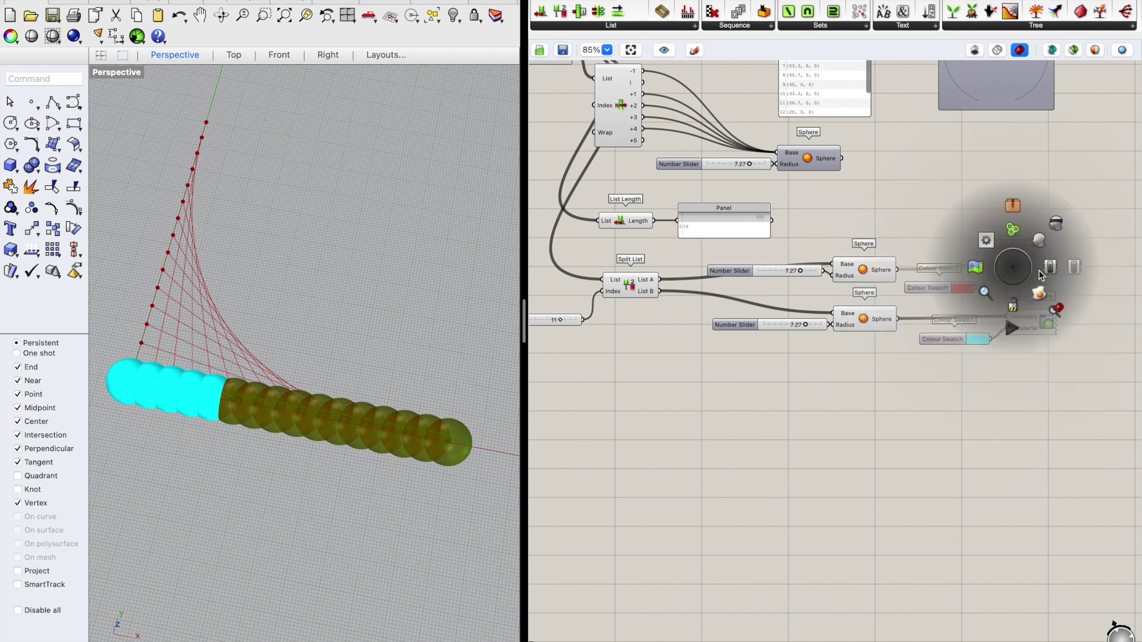
pyautogui.click(1073, 267)
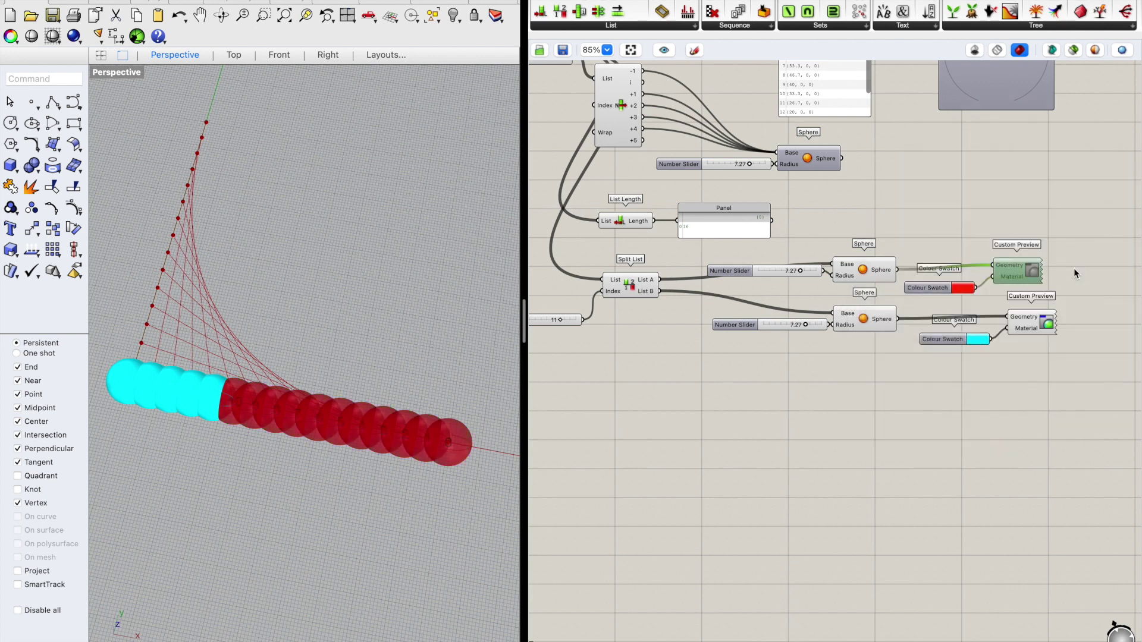
pyautogui.click(879, 271)
pyautogui.press('space')
pyautogui.click(916, 268)
pyautogui.click(722, 386)
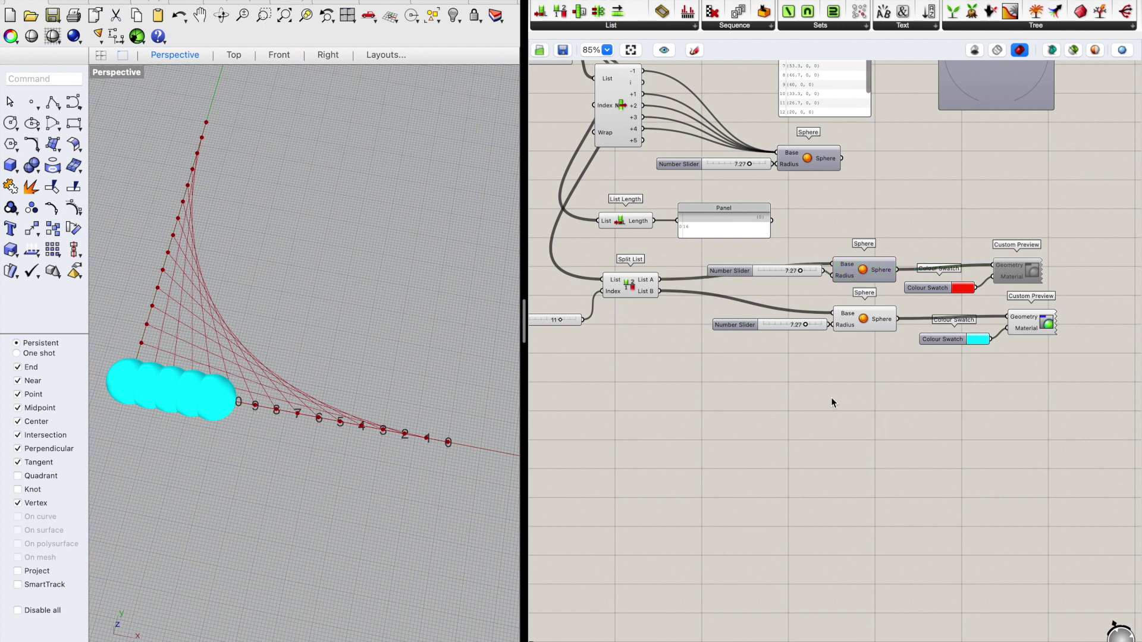
# Step: Compare Reverse List's output with Divide Curve's Points output, and look at the Reverse option offered on the Points output
pyautogui.scroll(-2, 819, 397)
pyautogui.moveTo(757, 434); pyautogui.dragTo(817, 418, button='right')
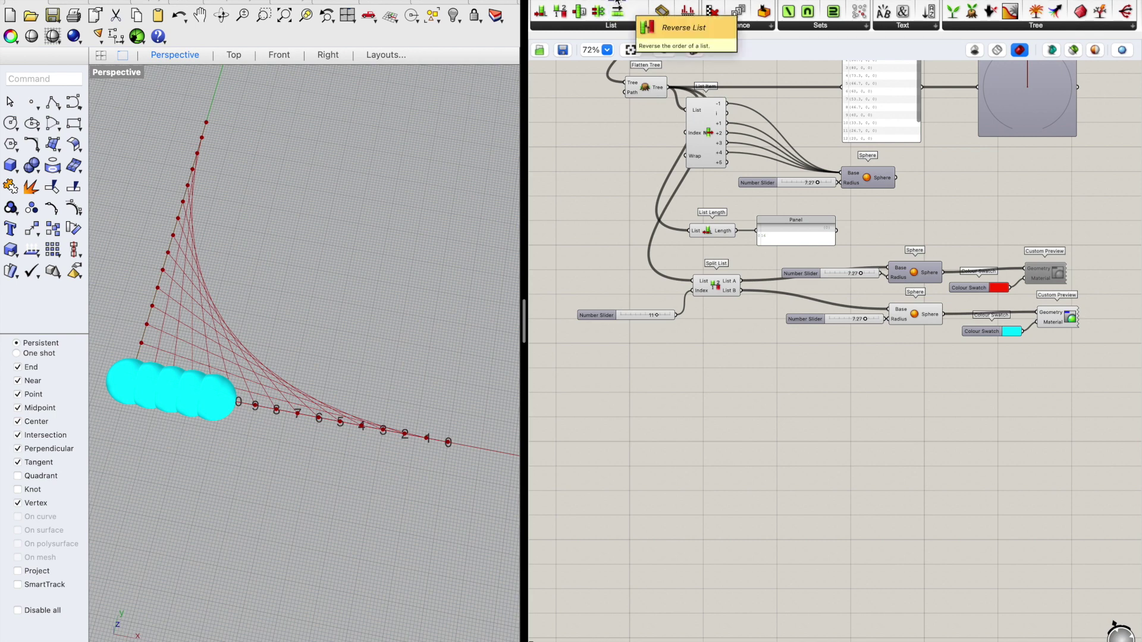
pyautogui.moveTo(740, 196); pyautogui.dragTo(773, 305, button='right')
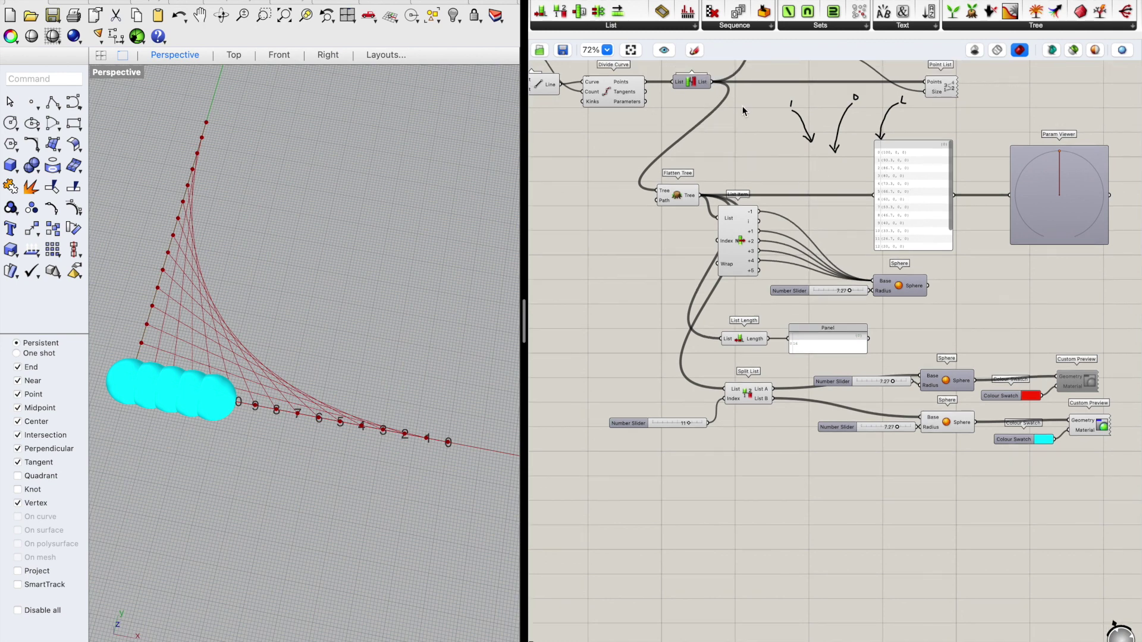
pyautogui.scroll(2, 742, 111)
pyautogui.moveTo(732, 162)
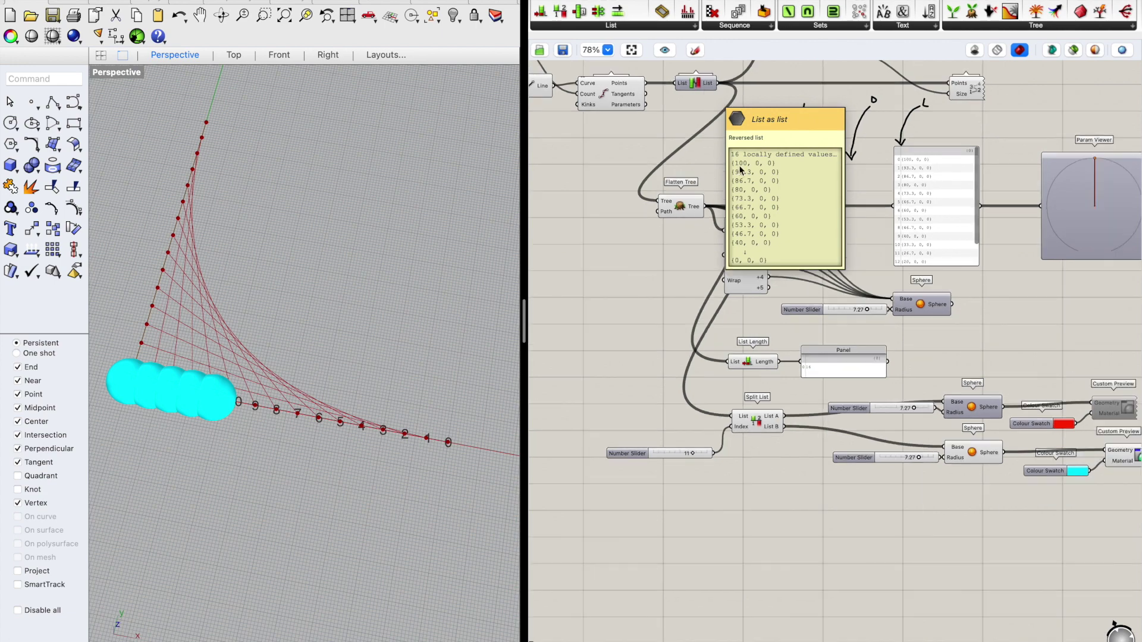
pyautogui.scroll(-1, 739, 171)
pyautogui.moveTo(755, 280); pyautogui.dragTo(734, 225, button='right')
pyautogui.scroll(3, 745, 318)
pyautogui.scroll(-1, 745, 319)
pyautogui.moveTo(730, 294); pyautogui.dragTo(772, 437, button='right')
pyautogui.scroll(2, 648, 118)
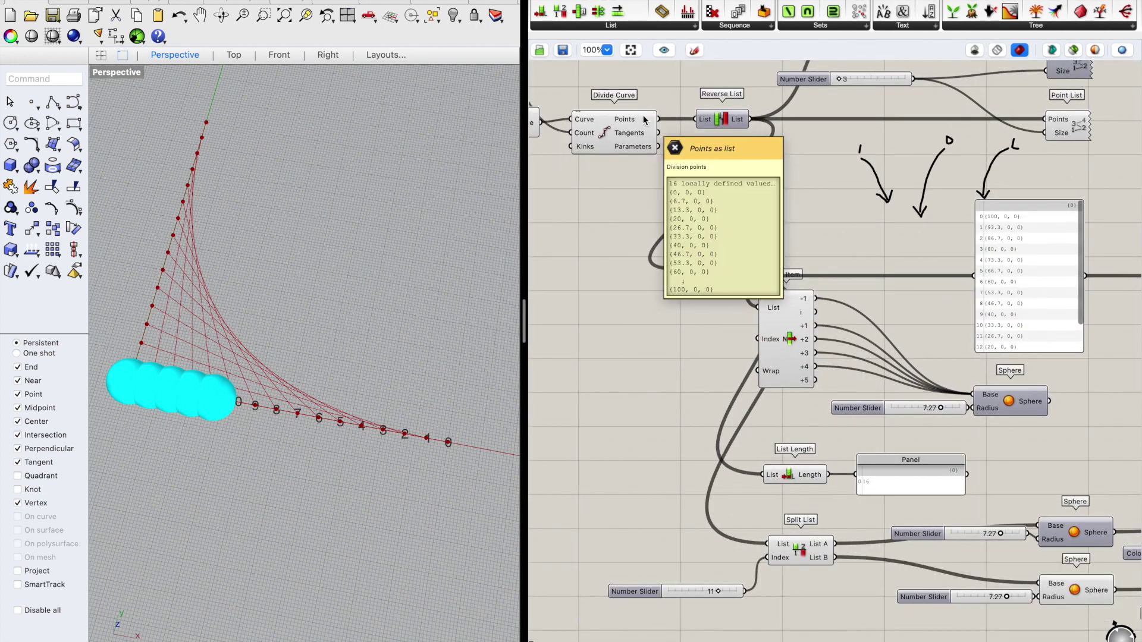
pyautogui.rightClick(644, 120)
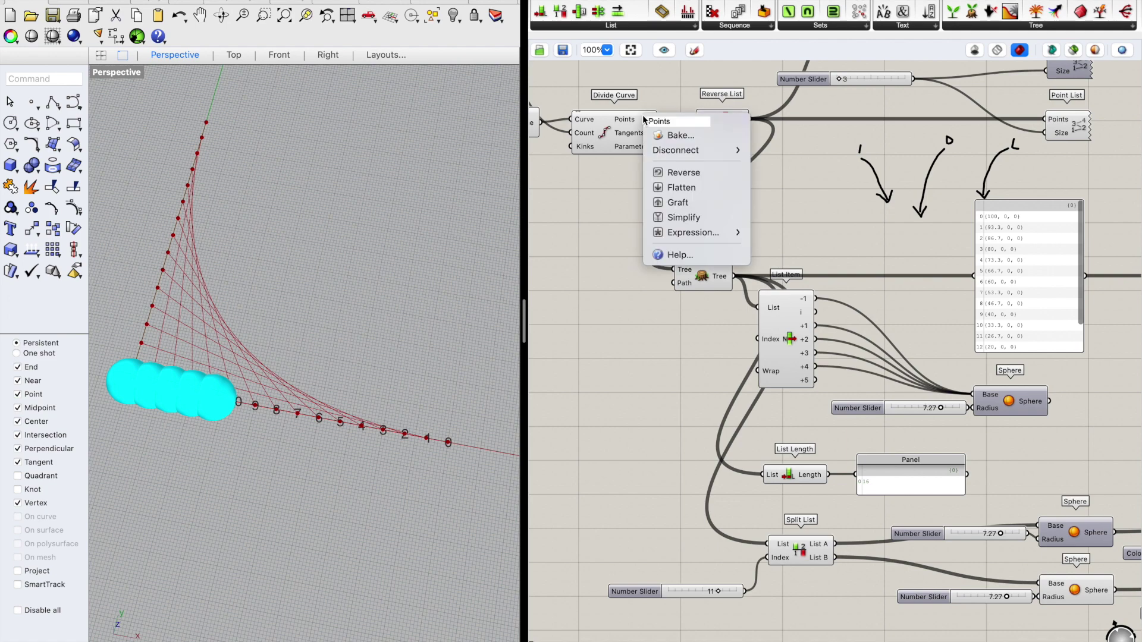
pyautogui.click(692, 172)
# Step: Add a Shift List component below Split List and connect Flatten Tree's output to its List input
pyautogui.scroll(-1, 772, 143)
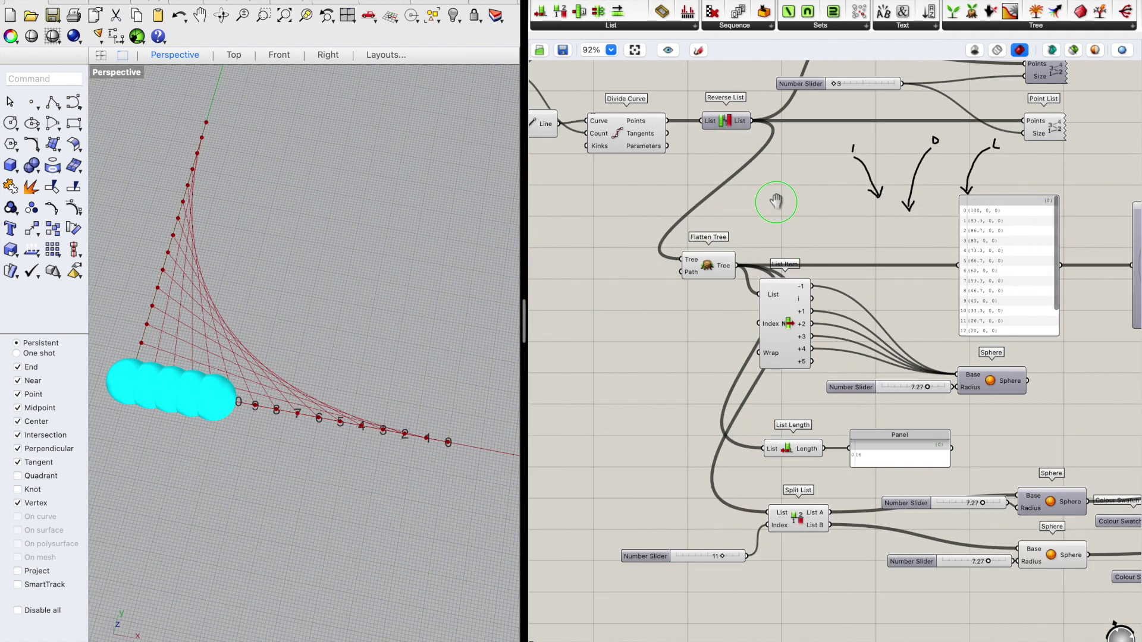
pyautogui.moveTo(776, 202); pyautogui.dragTo(760, 96, button='right')
pyautogui.scroll(-2, 726, 330)
pyautogui.moveTo(770, 415); pyautogui.dragTo(711, 440, button='right')
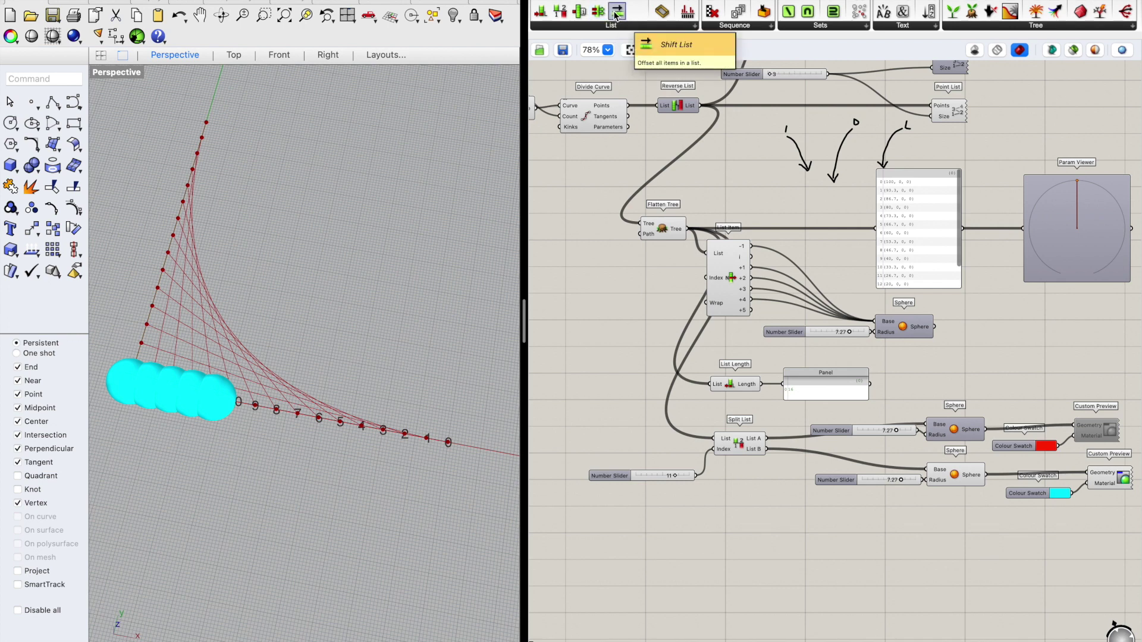
pyautogui.moveTo(615, 13); pyautogui.dragTo(738, 531)
pyautogui.moveTo(799, 534); pyautogui.dragTo(841, 402, button='right')
pyautogui.moveTo(732, 126); pyautogui.dragTo(775, 422)
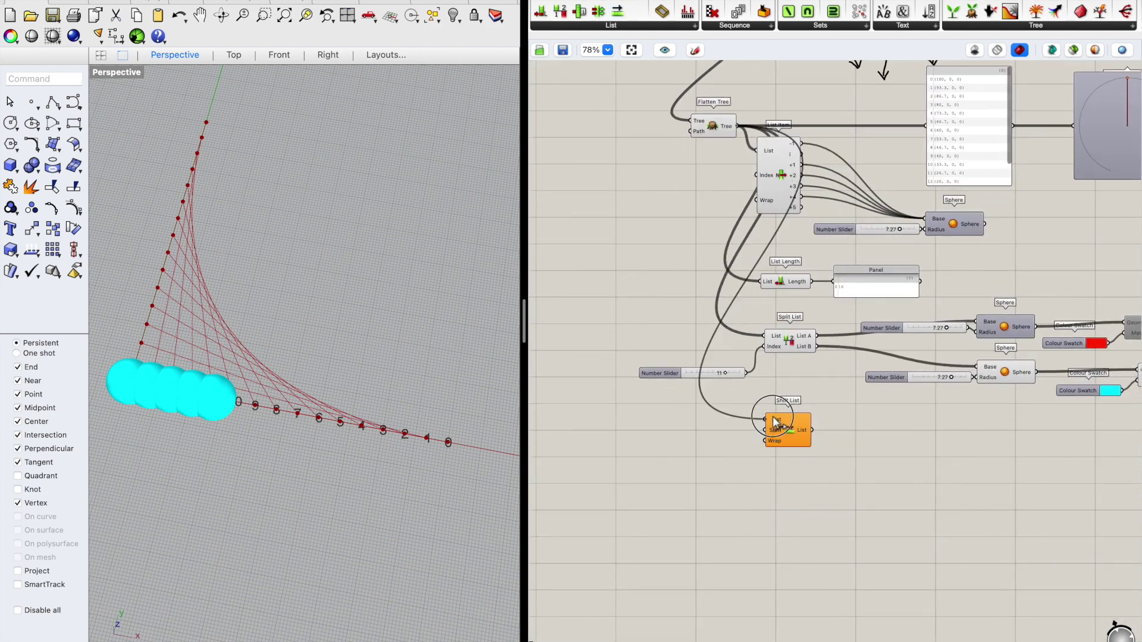
pyautogui.click(859, 467)
# Step: Move the Shift List component up beside Reverse List, above the Flatten Tree component
pyautogui.moveTo(787, 464); pyautogui.dragTo(693, 457, button='right')
pyautogui.scroll(-1, 889, 427)
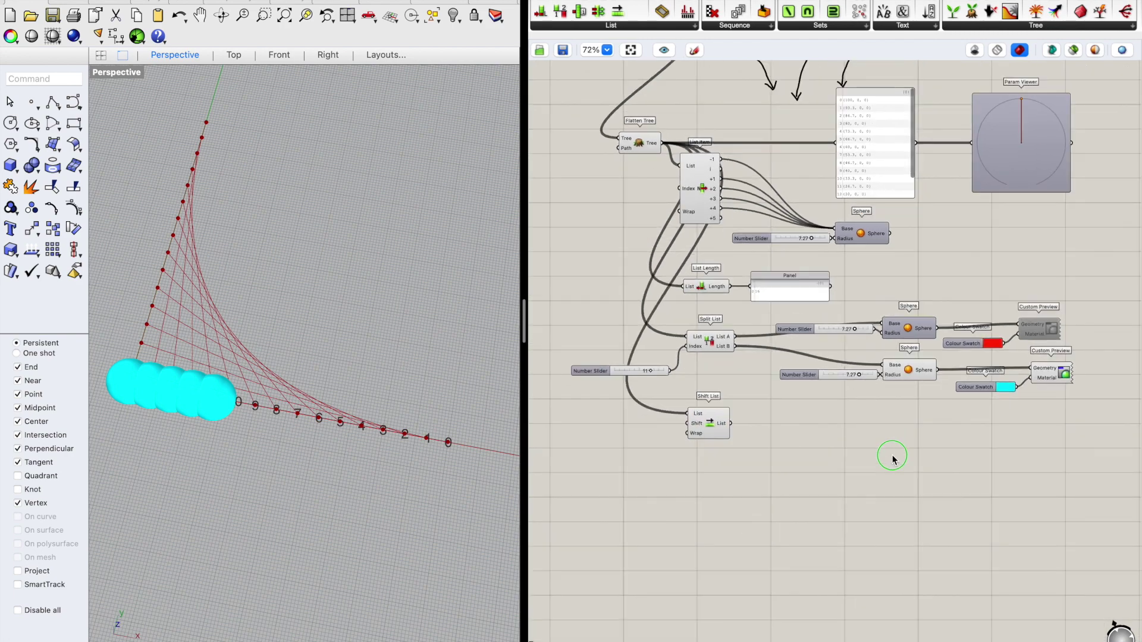
pyautogui.scroll(5, 901, 262)
pyautogui.moveTo(868, 163); pyautogui.dragTo(973, 171)
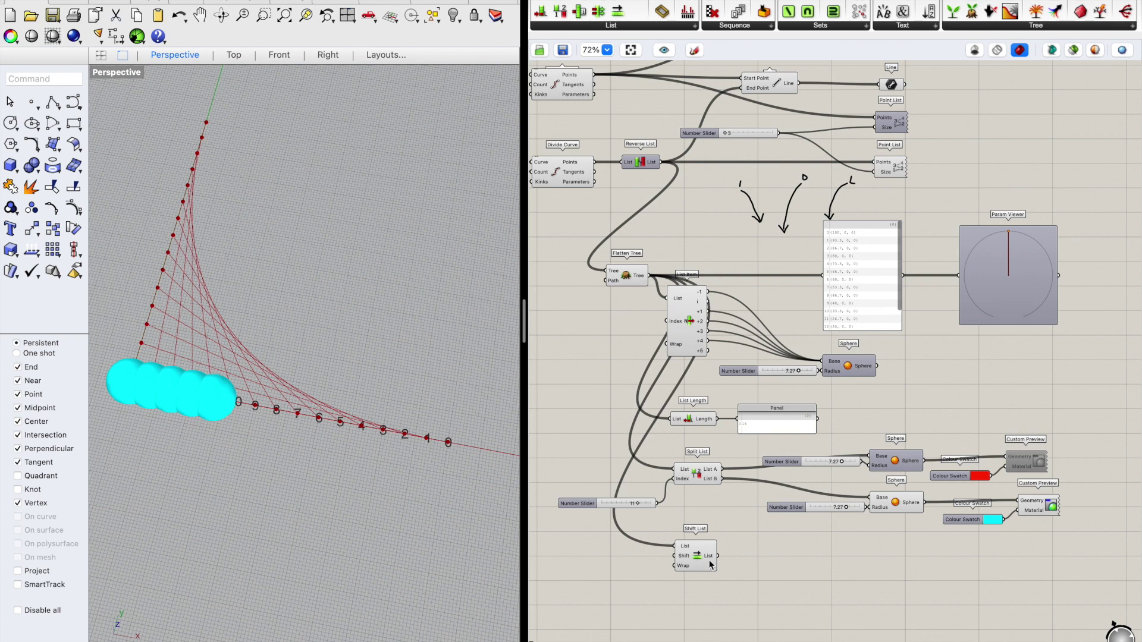
pyautogui.moveTo(707, 550); pyautogui.dragTo(737, 198)
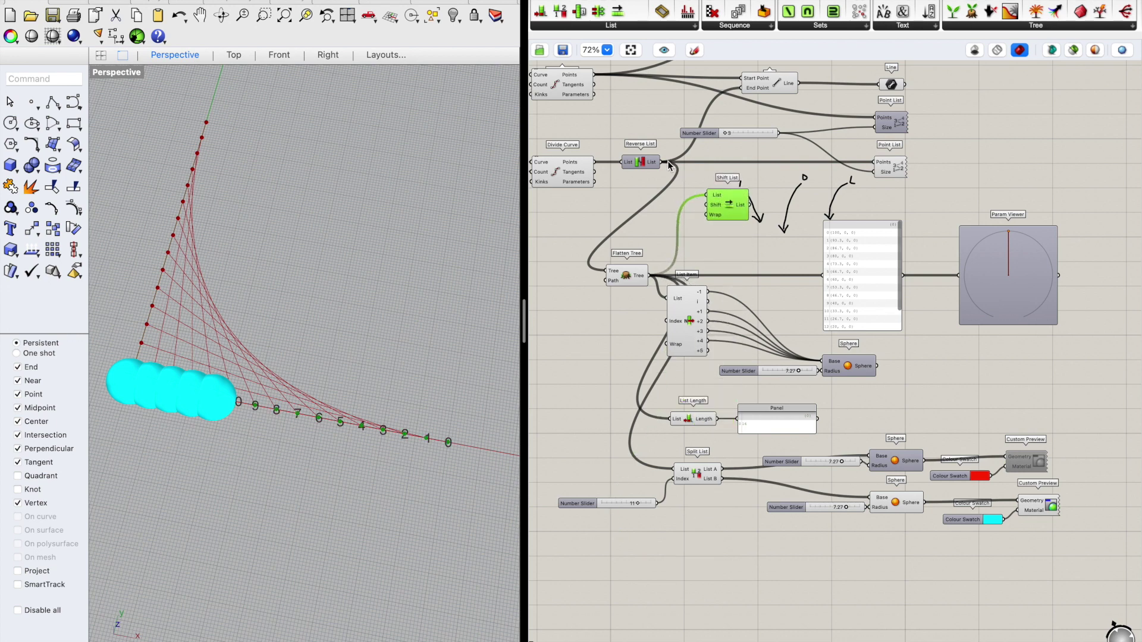
pyautogui.moveTo(726, 209); pyautogui.dragTo(724, 200)
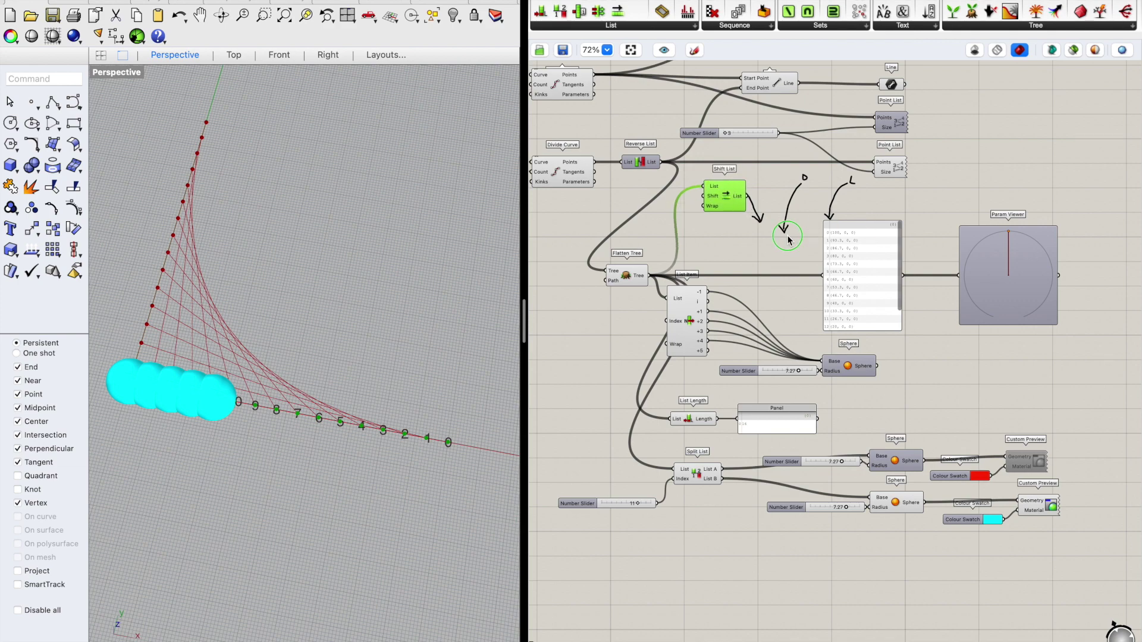
# Step: Delete the three hand-drawn arrow annotations above the point list panel
pyautogui.hscroll(3, 751, 202)
pyautogui.scroll(2, 751, 201)
pyautogui.moveTo(804, 206)
pyautogui.mouseDown()
pyautogui.moveTo(738, 197)
pyautogui.moveTo(686, 213)
pyautogui.mouseUp()
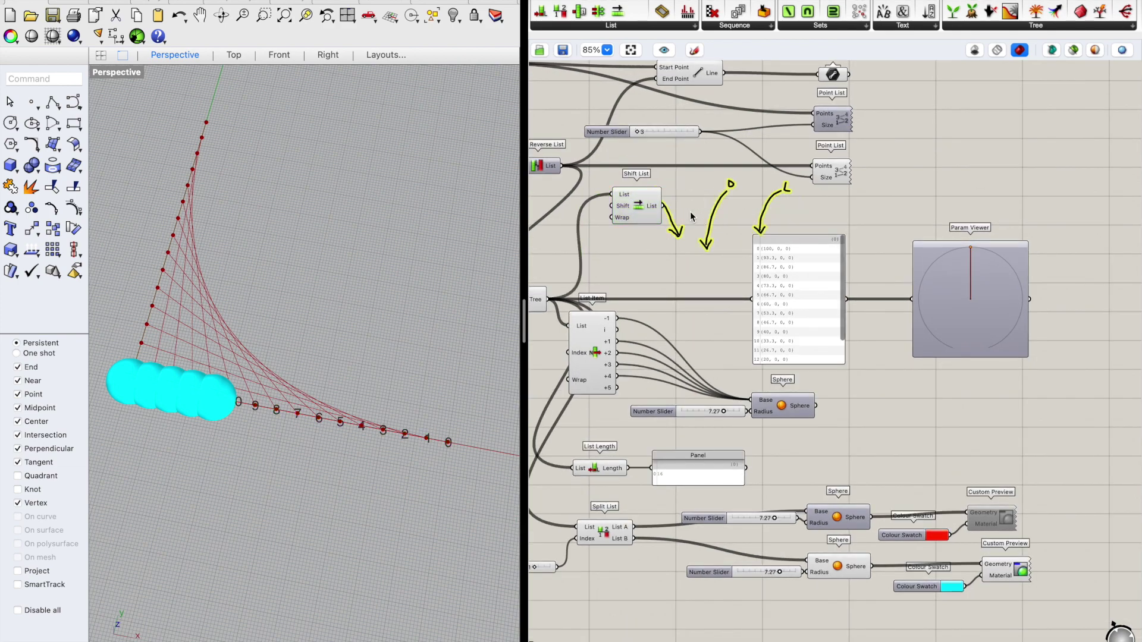
# Step: Connect Shift List's output to the Points input of the lower Point List, and space the two components apart
pyautogui.moveTo(662, 206); pyautogui.dragTo(849, 169)
pyautogui.click(835, 174)
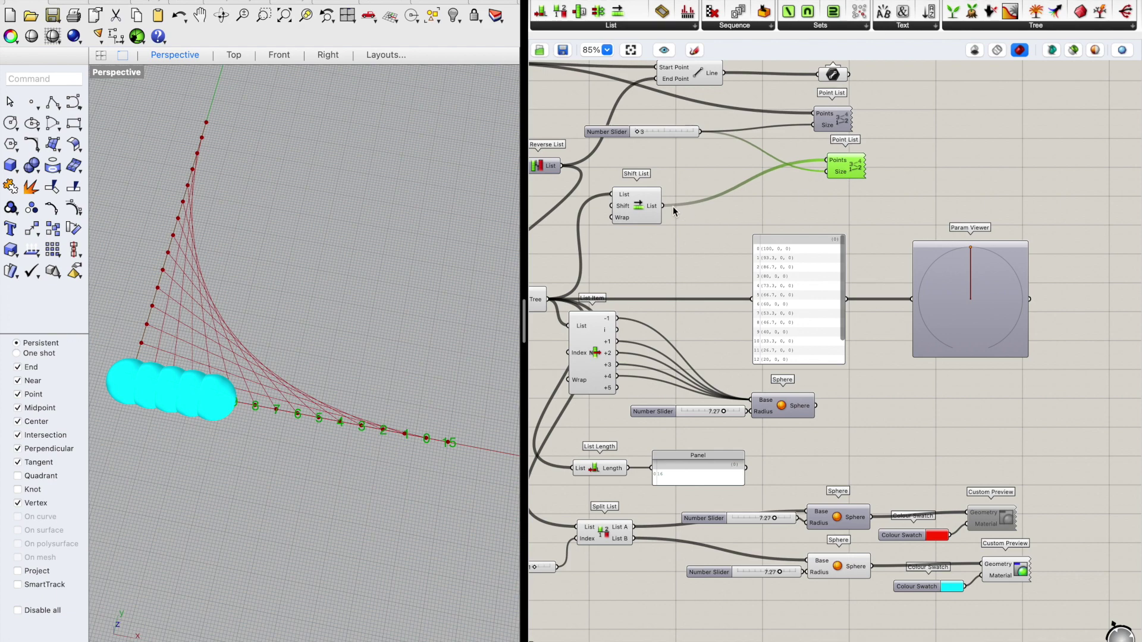
pyautogui.moveTo(655, 204); pyautogui.dragTo(735, 189)
pyautogui.click(630, 218)
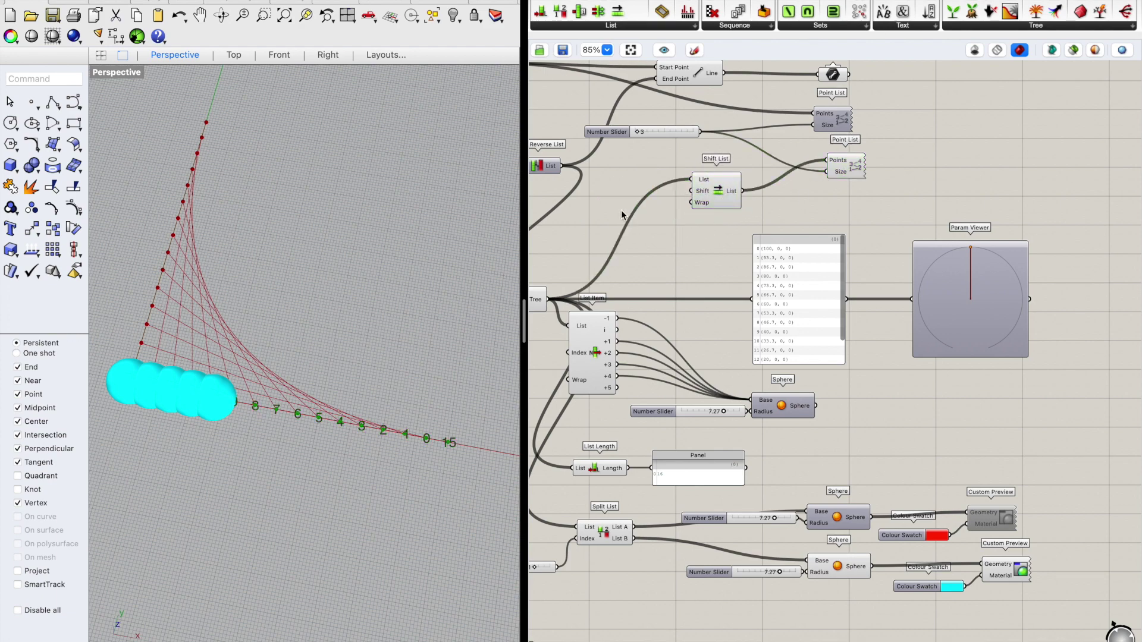
# Step: Add a number slider ranging from 0 to 15 and connect it to Shift List's Shift input
pyautogui.scroll(1, 679, 202)
pyautogui.moveTo(685, 213); pyautogui.dragTo(852, 211, button='right')
pyautogui.doubleClick(777, 192)
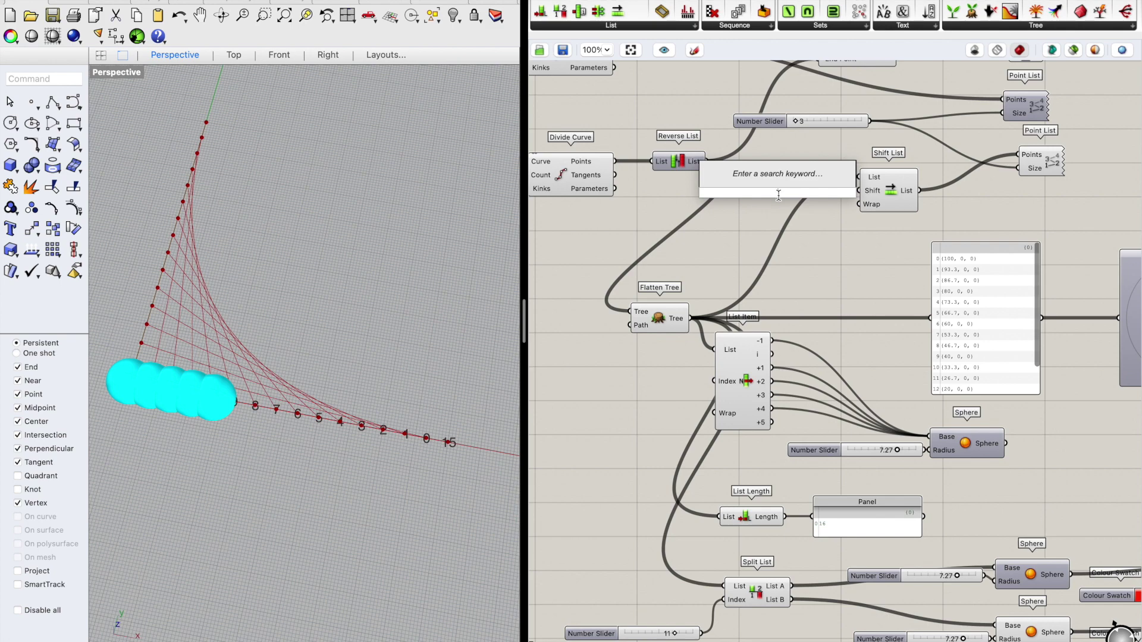
pyautogui.write('0')
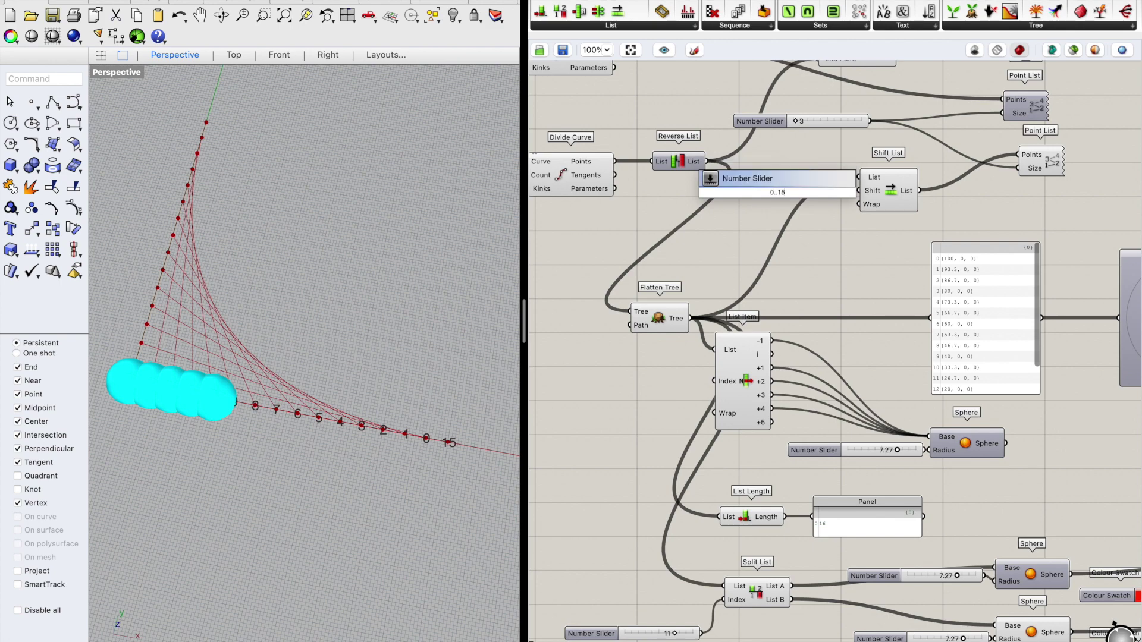
pyautogui.write('..15')
pyautogui.press('Return')
pyautogui.moveTo(841, 189); pyautogui.dragTo(863, 197)
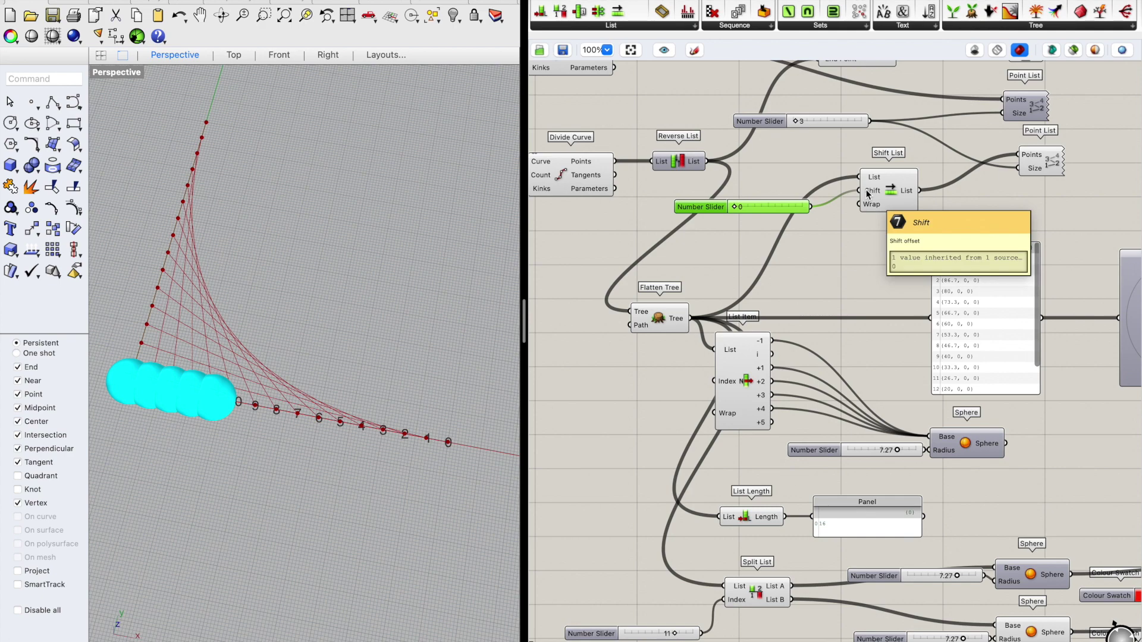
# Step: Connect Shift List's output to the Base input of the Sphere feeding the cyan Custom Preview, replacing Split List's List B
pyautogui.moveTo(857, 225); pyautogui.dragTo(828, 224, button='right')
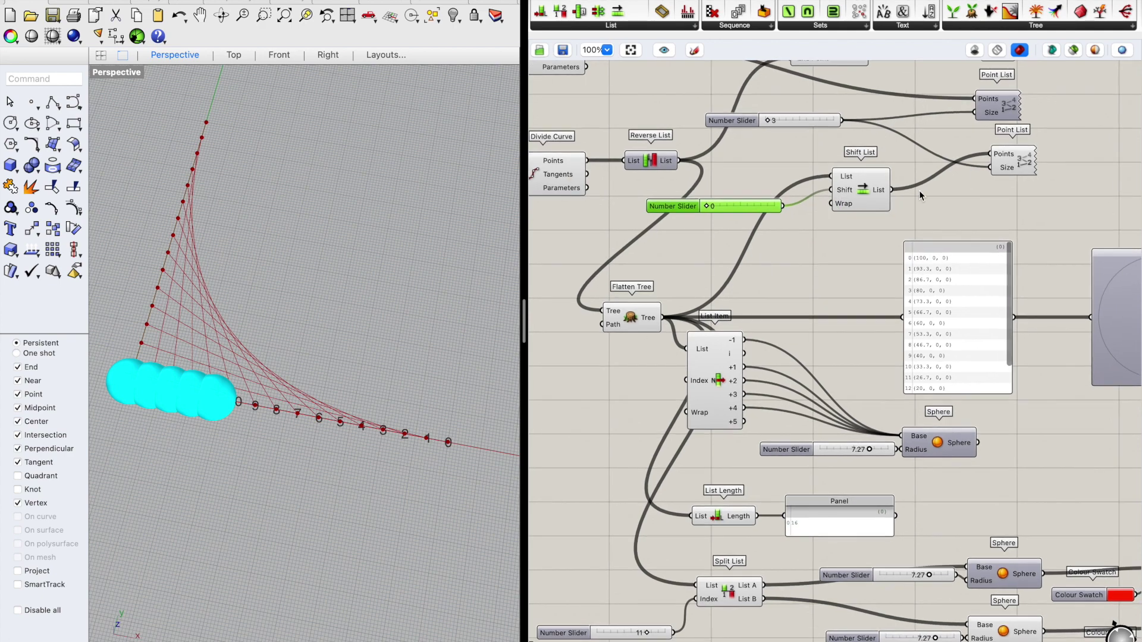
pyautogui.moveTo(929, 217); pyautogui.dragTo(854, 173, button='right')
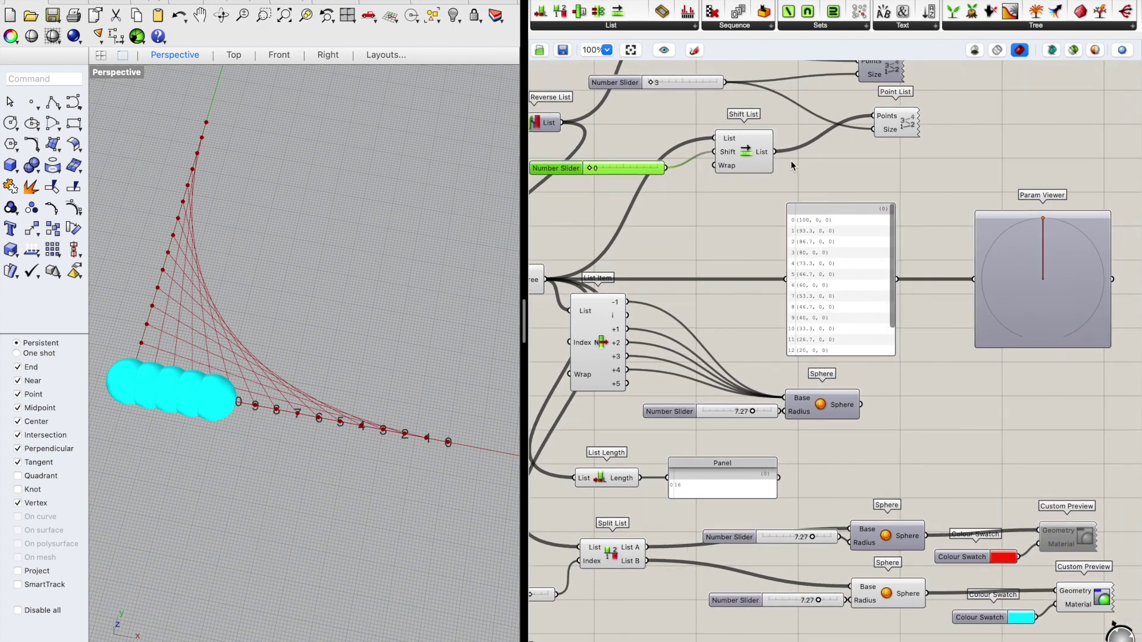
pyautogui.moveTo(775, 152); pyautogui.dragTo(862, 584)
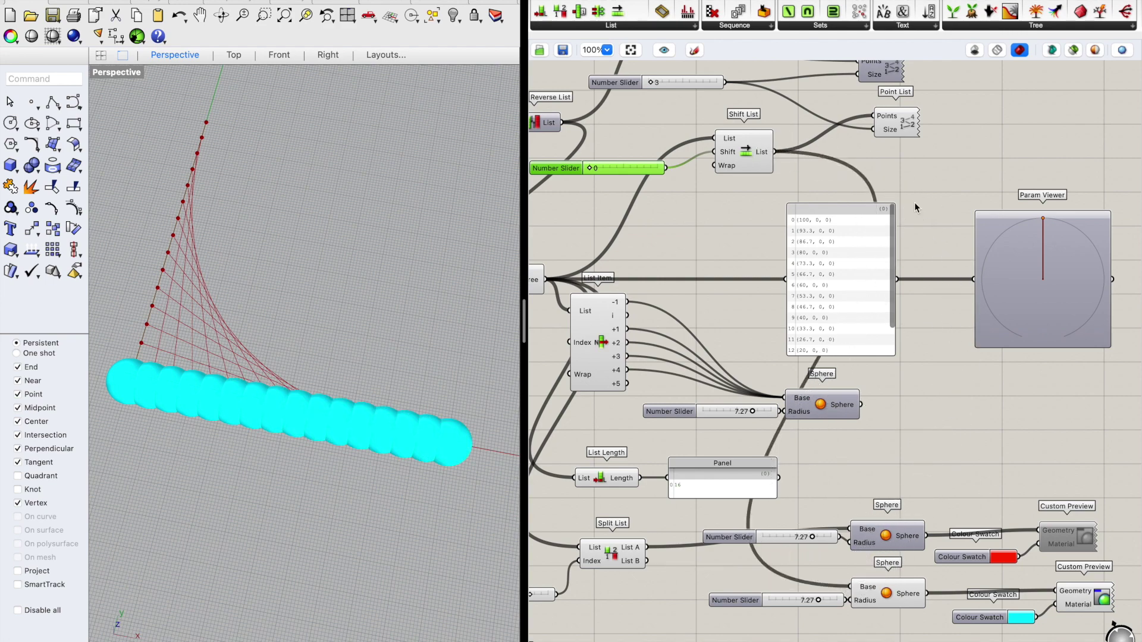
pyautogui.moveTo(965, 191); pyautogui.dragTo(1032, 203, button='right')
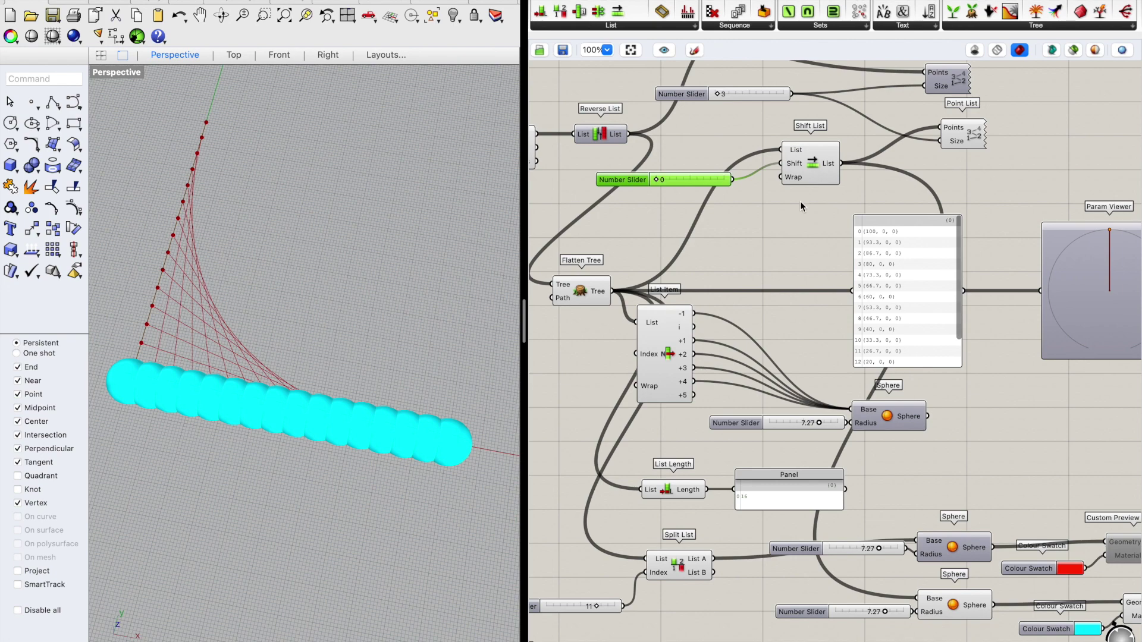
pyautogui.click(769, 214)
pyautogui.moveTo(961, 135); pyautogui.dragTo(976, 134)
pyautogui.click(978, 188)
# Step: Turn off the preview of the cyan Custom Preview component
pyautogui.moveTo(965, 481); pyautogui.dragTo(859, 374, button='right')
pyautogui.click(870, 497)
pyautogui.click(1057, 501)
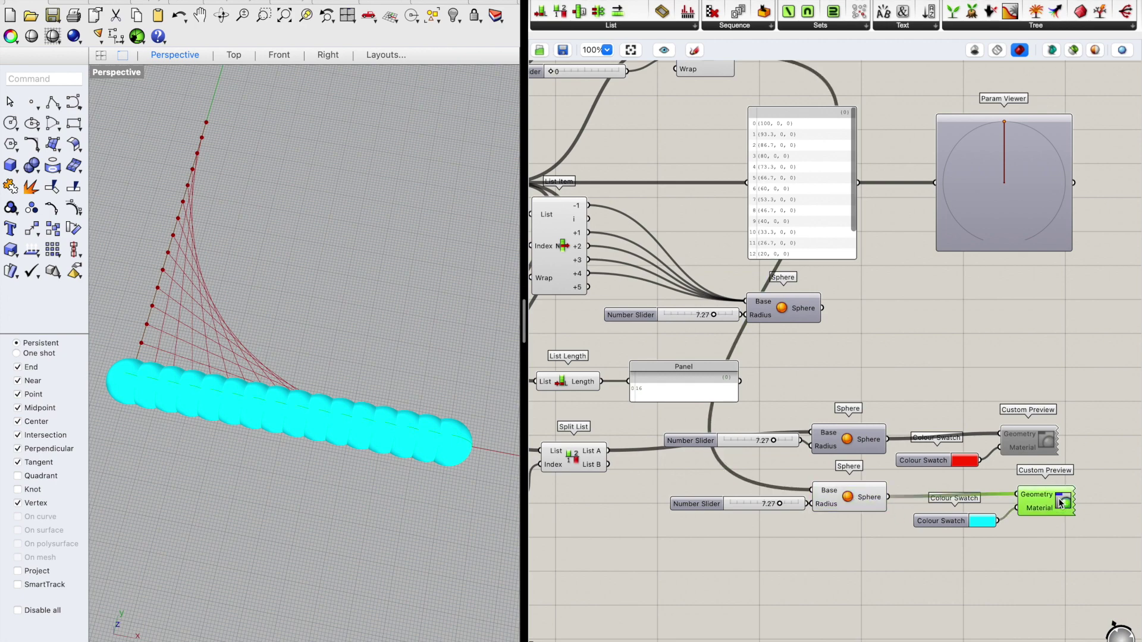
pyautogui.middleClick(1057, 498)
pyautogui.click(1133, 495)
pyautogui.moveTo(486, 491); pyautogui.dragTo(407, 473, button='right')
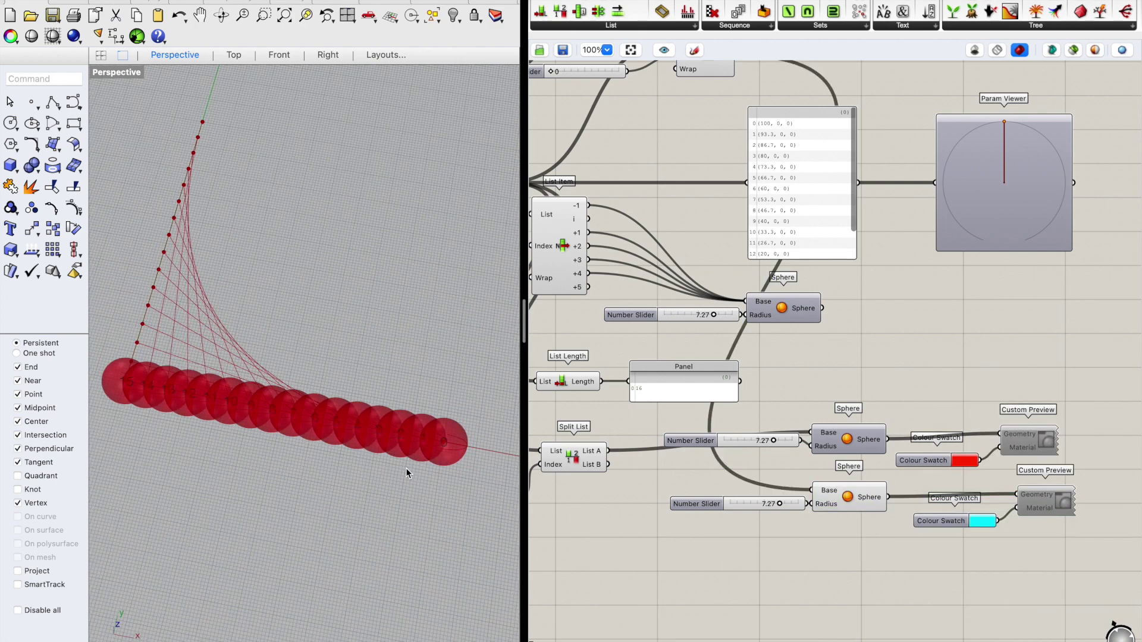
# Step: Set the Shift slider to 1 and examine the shifted point numbering inside the spheres
pyautogui.scroll(5, 759, 256)
pyautogui.hscroll(-5, 759, 256)
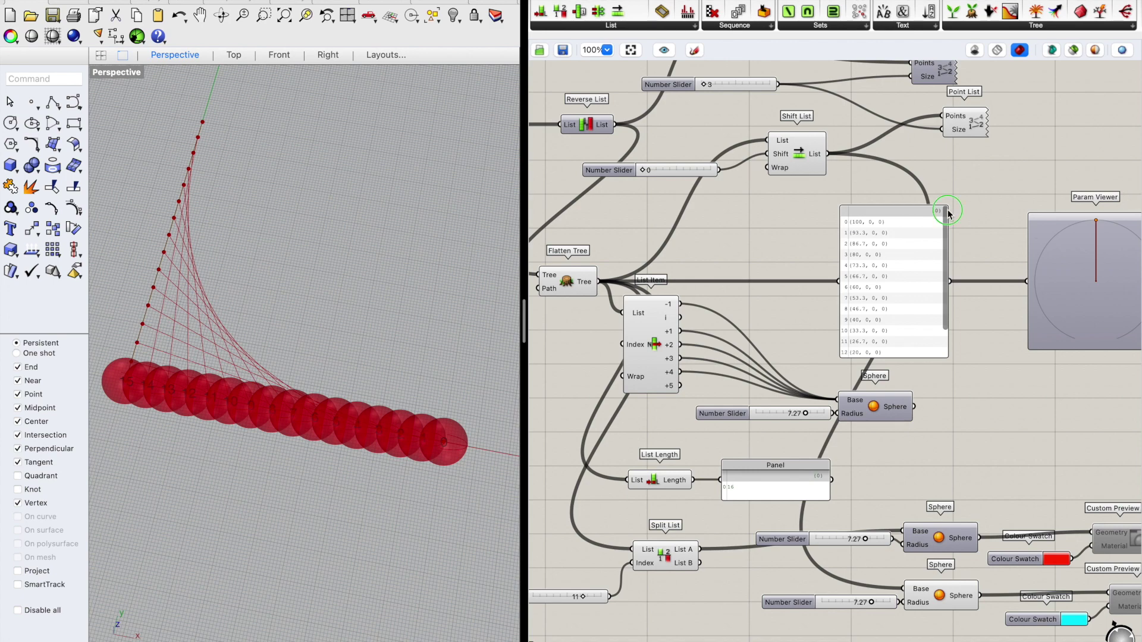
pyautogui.scroll(2, 948, 213)
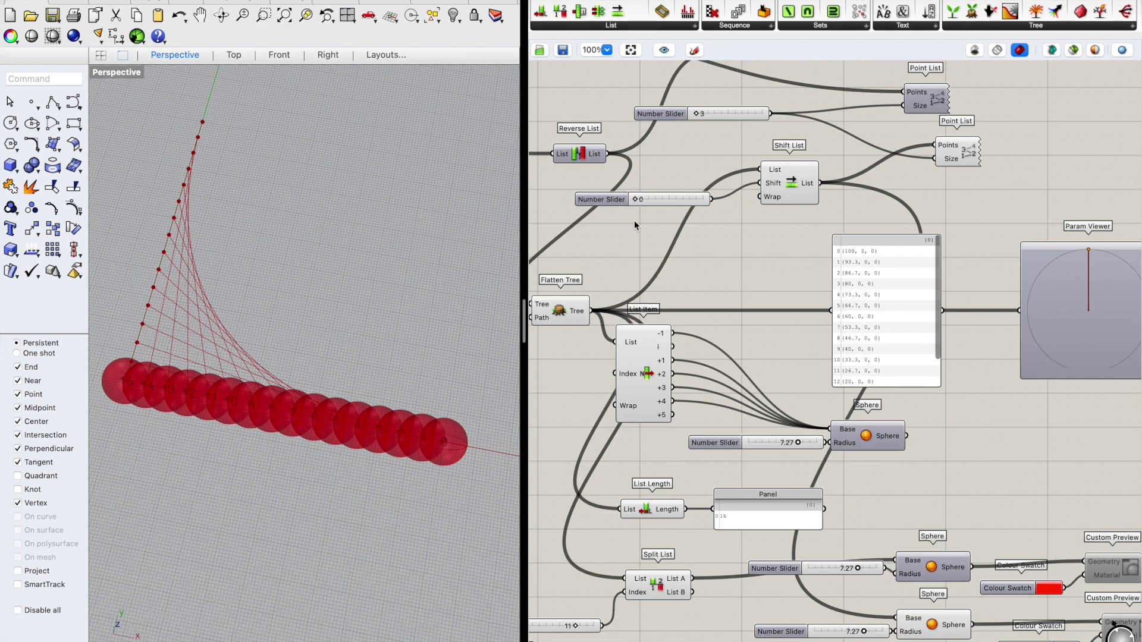
pyautogui.moveTo(635, 199); pyautogui.dragTo(639, 201)
pyautogui.scroll(3, 430, 447)
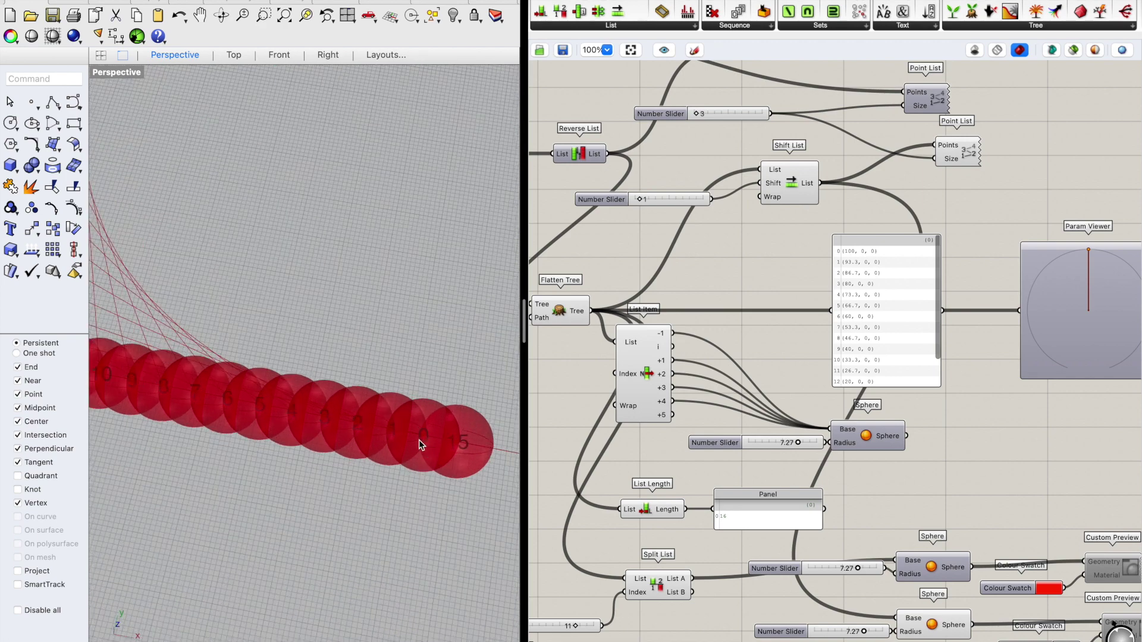
pyautogui.scroll(-5, 439, 451)
pyautogui.scroll(4, 447, 445)
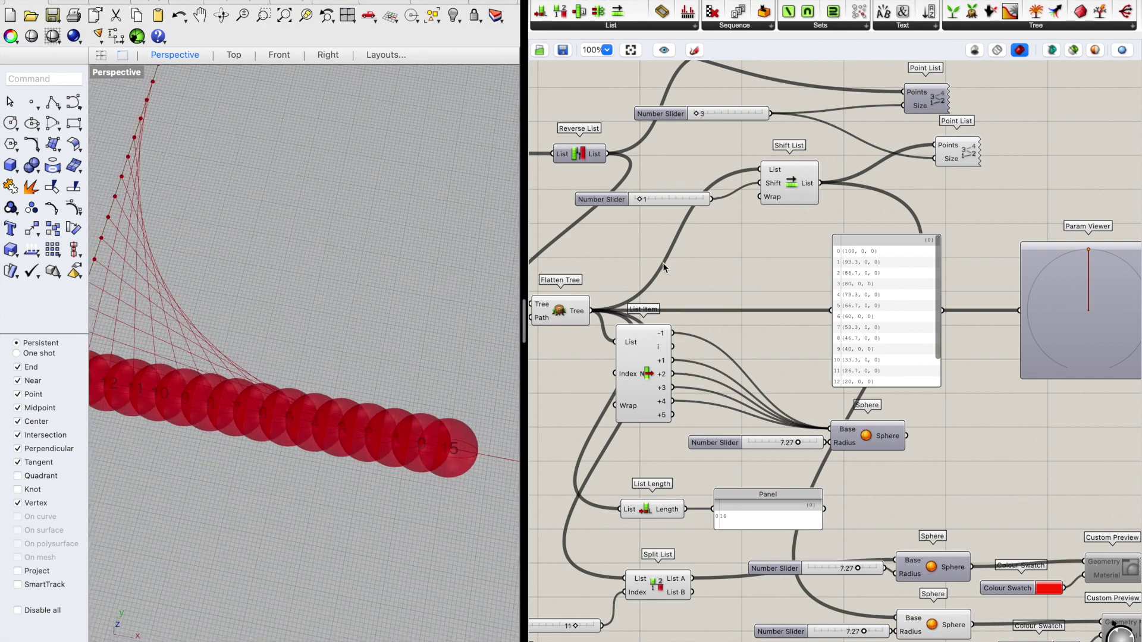
# Step: Nudge the Shift List component aside and add a Boolean Toggle below it
pyautogui.moveTo(772, 204); pyautogui.dragTo(780, 212)
pyautogui.click(739, 250)
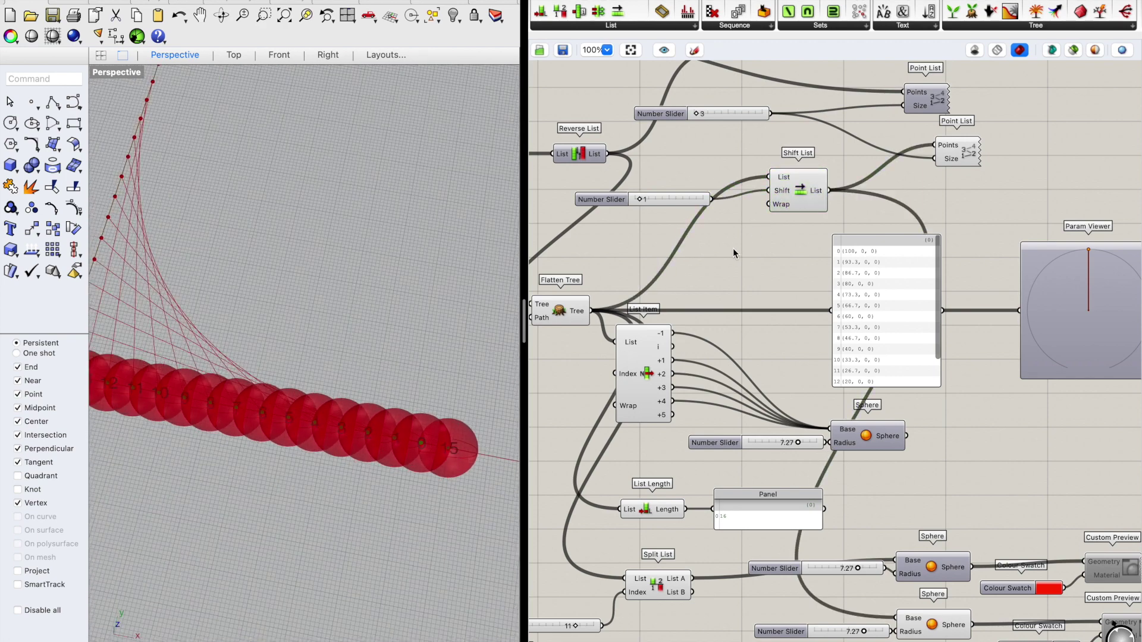
pyautogui.doubleClick(733, 250)
pyautogui.write('togg')
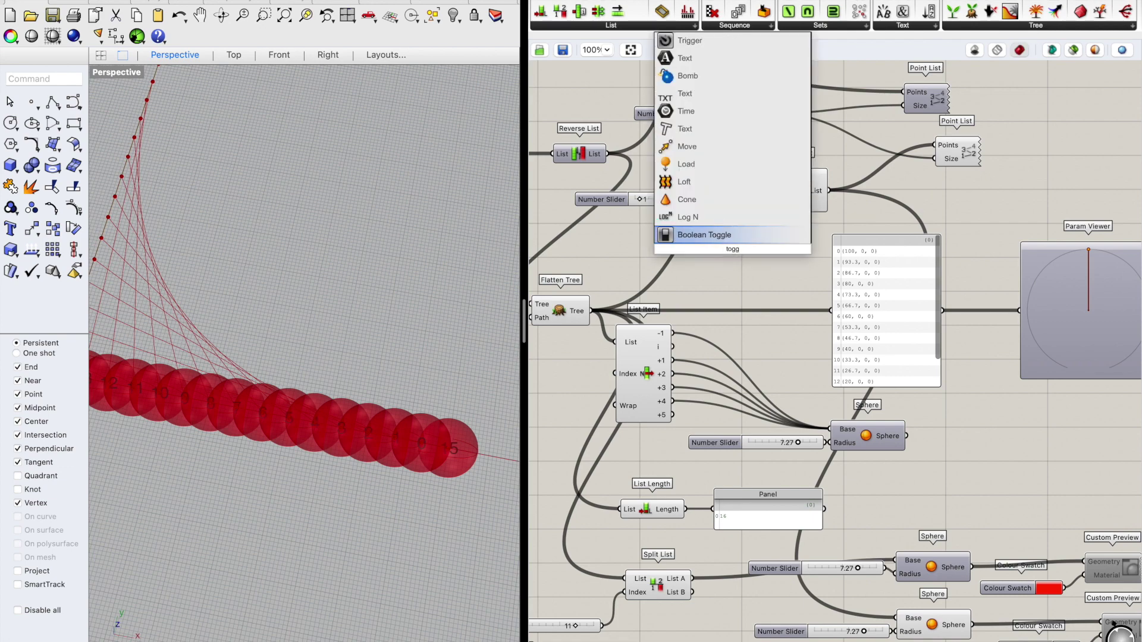
pyautogui.press('Return')
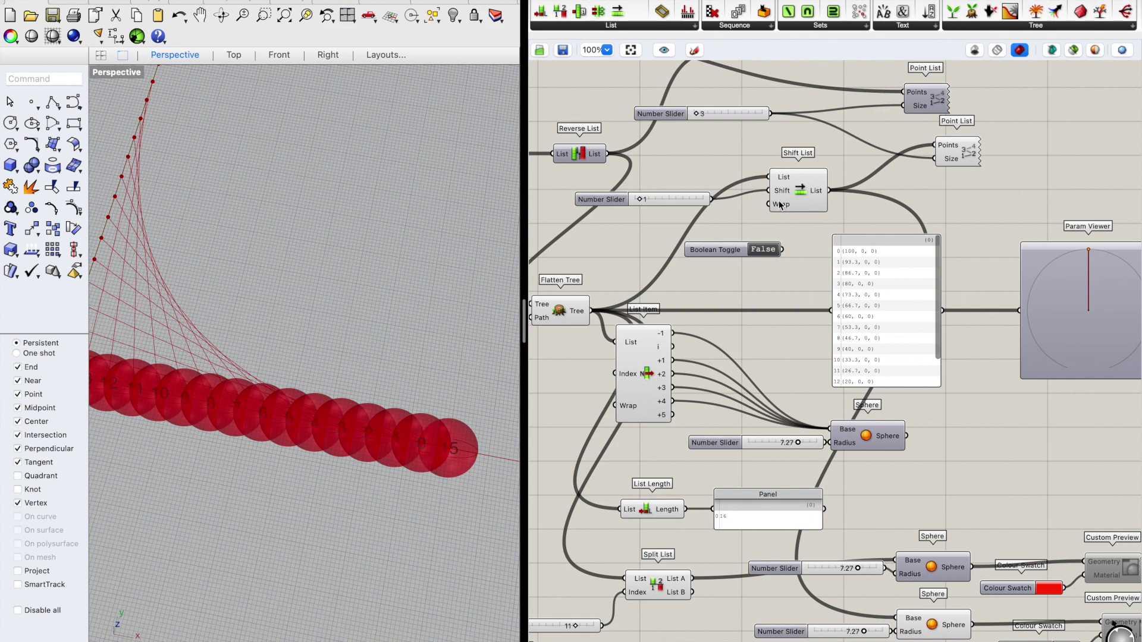
# Step: Connect the False Boolean Toggle to Shift List's Wrap input, place it beneath the Shift slider and inspect the numbering along the spheres
pyautogui.moveTo(778, 207)
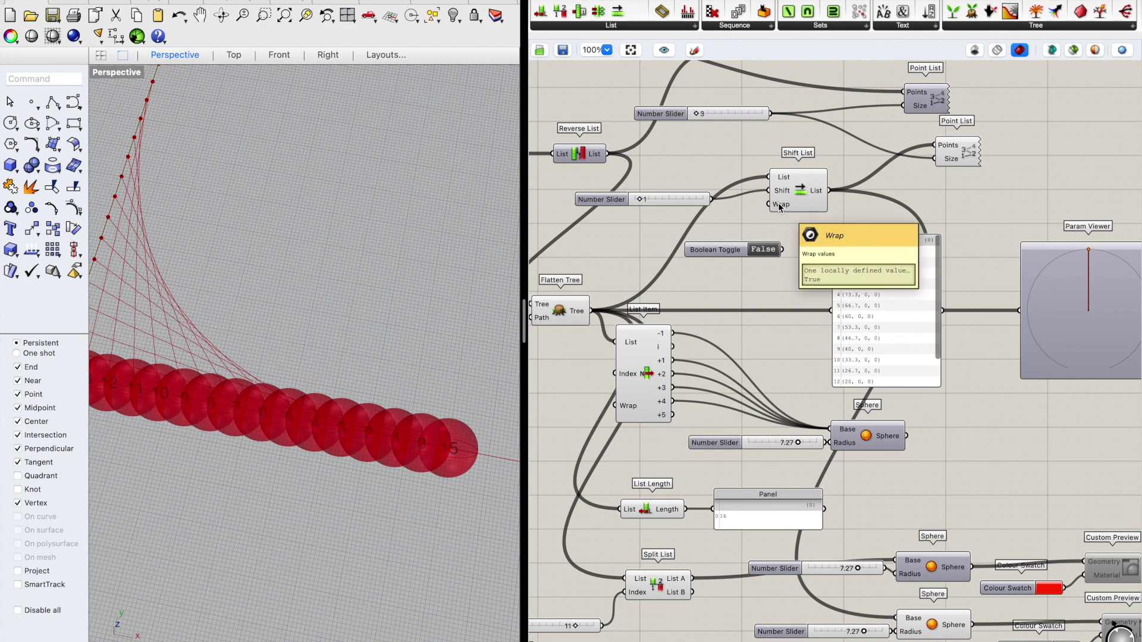
pyautogui.moveTo(782, 249); pyautogui.dragTo(772, 212)
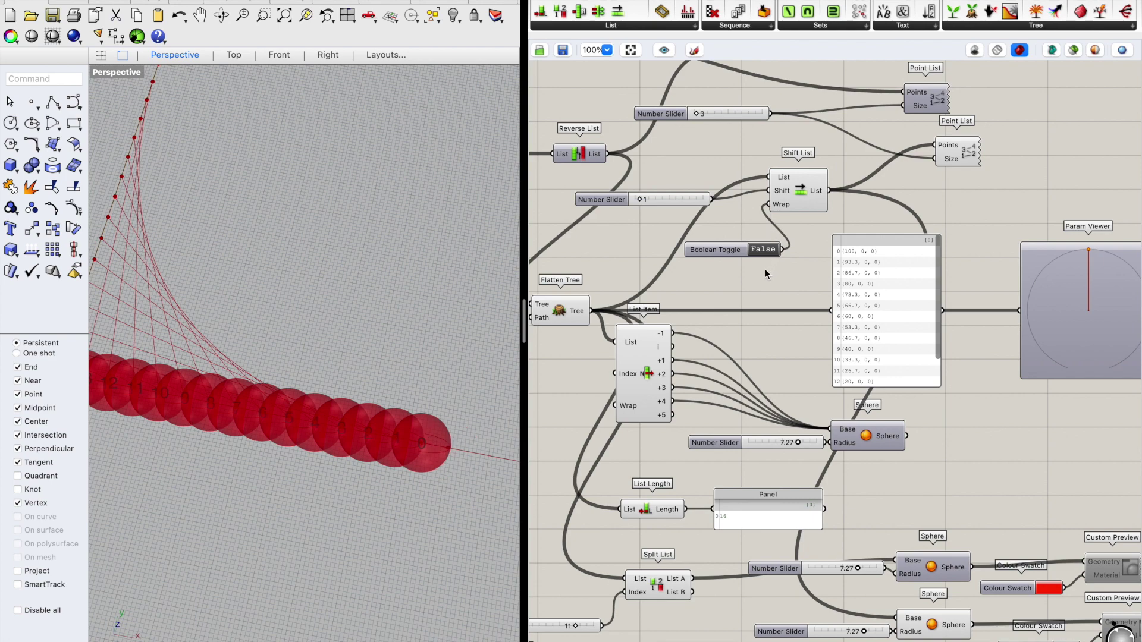
pyautogui.moveTo(406, 378); pyautogui.dragTo(319, 466, button='right')
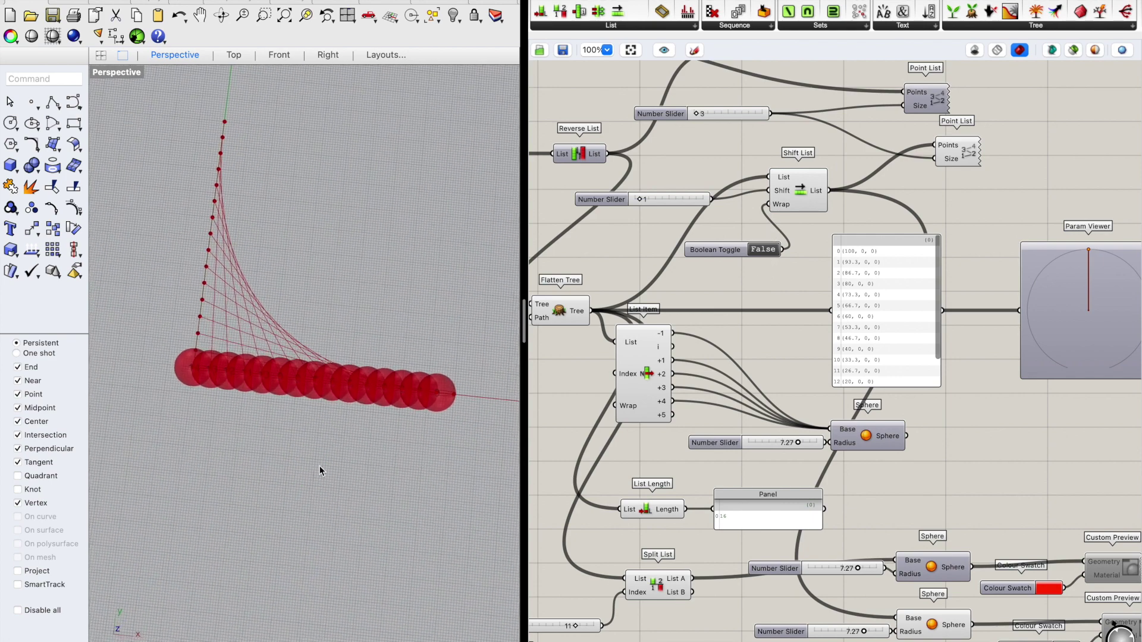
pyautogui.moveTo(706, 255); pyautogui.dragTo(624, 236)
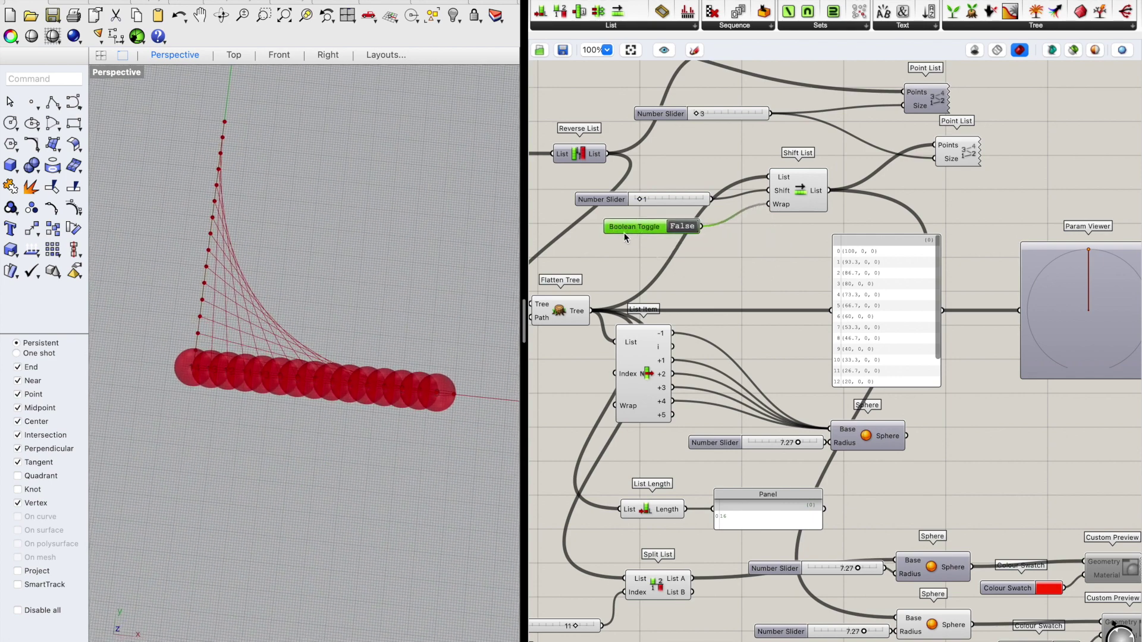
pyautogui.scroll(6, 473, 422)
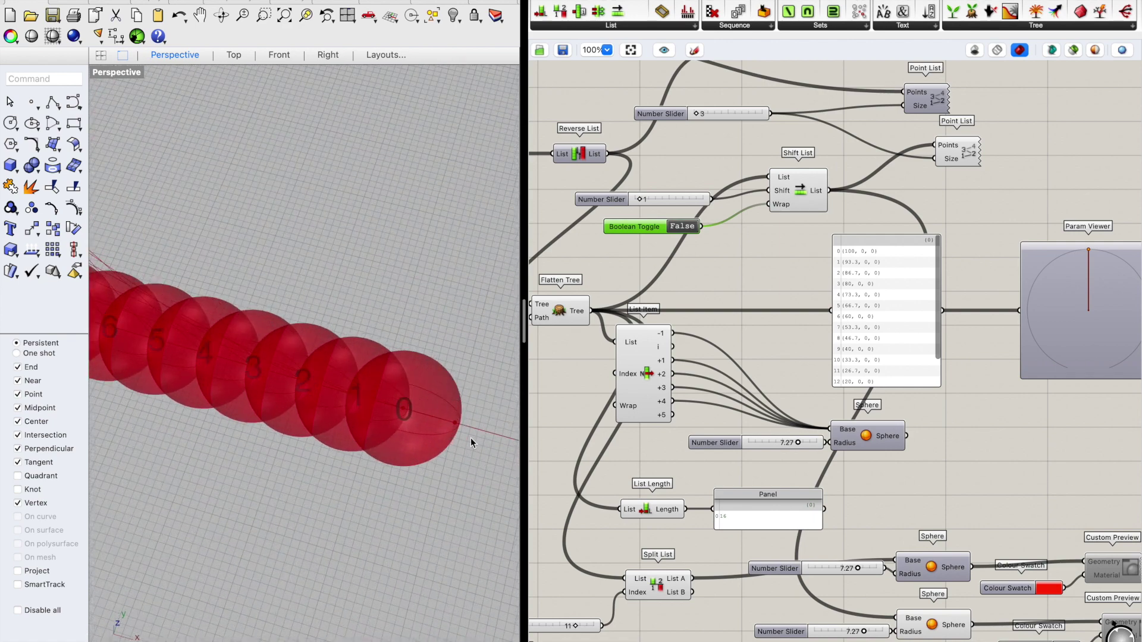
pyautogui.scroll(-6, 434, 409)
pyautogui.scroll(3, 434, 409)
pyautogui.scroll(-3, 432, 413)
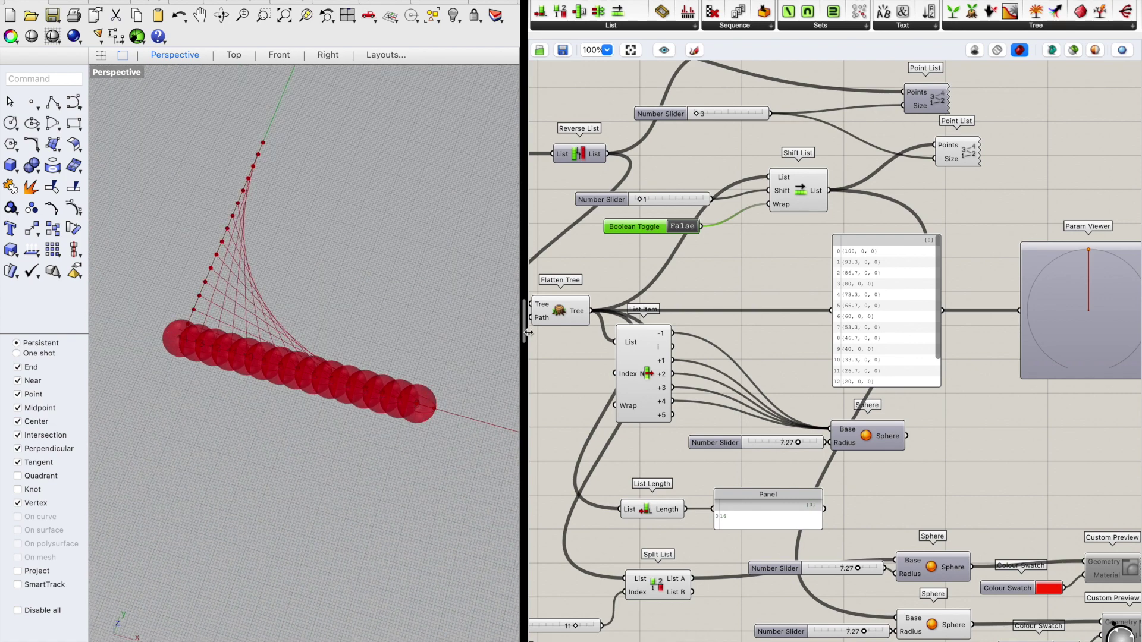
# Step: Switch the Wrap Boolean Toggle to True and set the Shift slider to 8
pyautogui.click(682, 229)
pyautogui.moveTo(419, 412); pyautogui.dragTo(464, 357, button='right')
pyautogui.moveTo(640, 202); pyautogui.dragTo(671, 200)
pyautogui.click(755, 259)
# Step: Move the Line component and its Line parameter aside, and feed Shift List's output into the Line's End Point input instead of Reverse List's
pyautogui.scroll(-1, 756, 259)
pyautogui.moveTo(756, 260); pyautogui.dragTo(857, 283, button='right')
pyautogui.scroll(-2, 858, 283)
pyautogui.moveTo(746, 202); pyautogui.dragTo(764, 220, button='right')
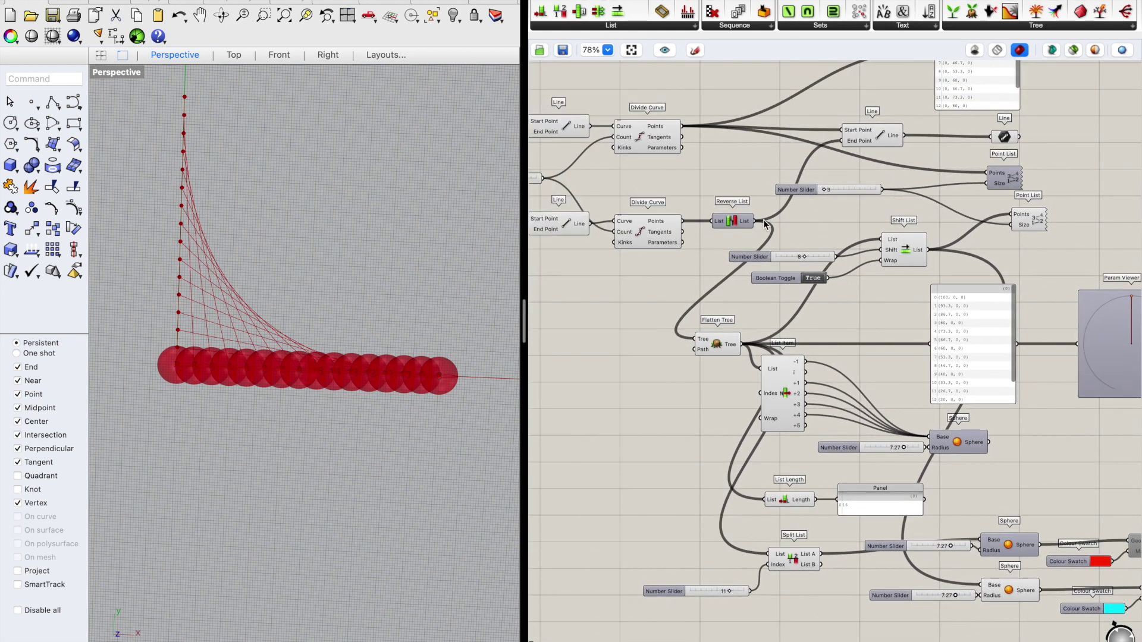
pyautogui.moveTo(1030, 234); pyautogui.dragTo(1008, 249, button='right')
pyautogui.click(856, 157)
pyautogui.moveTo(856, 158); pyautogui.dragTo(911, 160)
pyautogui.moveTo(992, 155); pyautogui.dragTo(1039, 155)
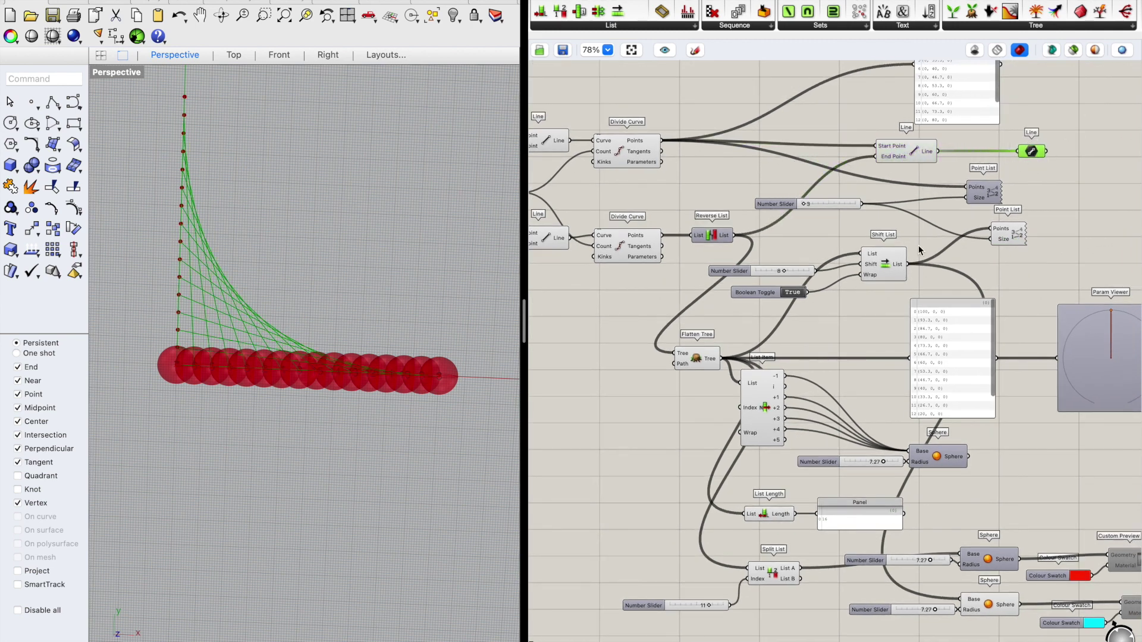
pyautogui.keyDown('ctrl'); pyautogui.keyDown('shift'); pyautogui.moveTo(910, 262); pyautogui.dragTo(876, 160); pyautogui.keyUp('shift'); pyautogui.keyUp('ctrl')
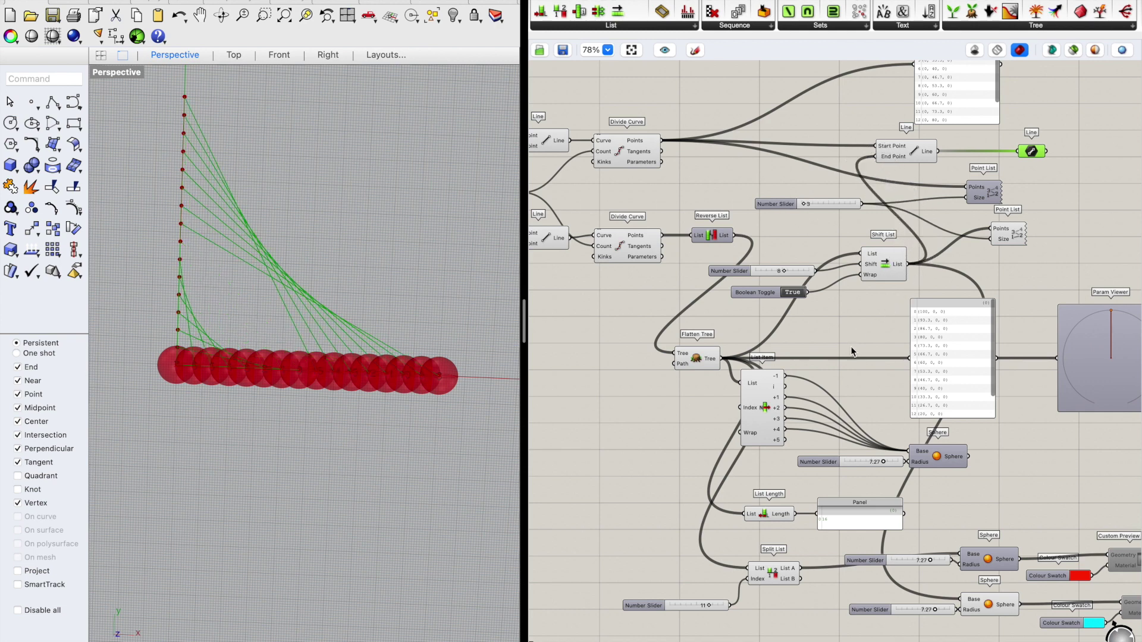
# Step: Try Shift slider values of 0 and 11 to compare the line patterns
pyautogui.scroll(3, 793, 276)
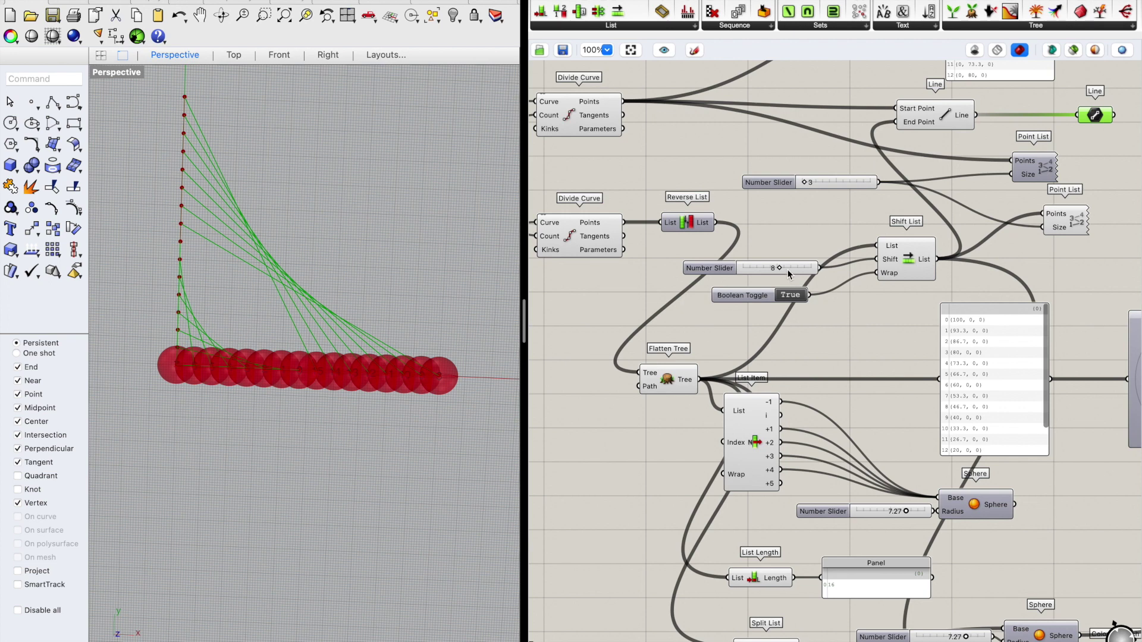
pyautogui.moveTo(780, 271); pyautogui.dragTo(719, 284)
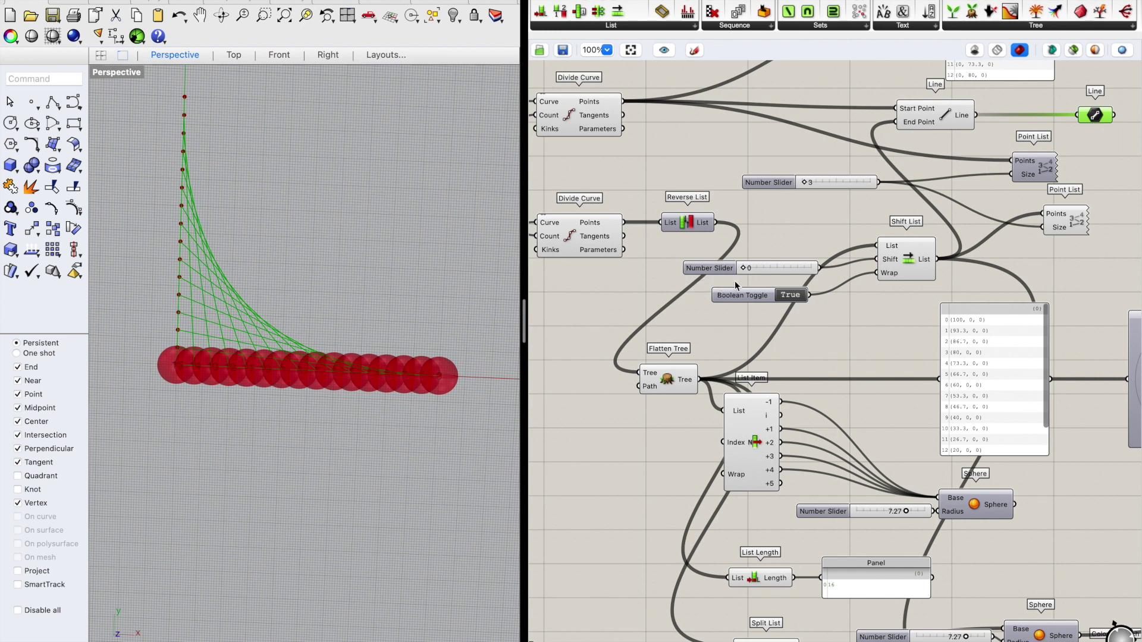
pyautogui.moveTo(872, 398); pyautogui.dragTo(840, 425, button='right')
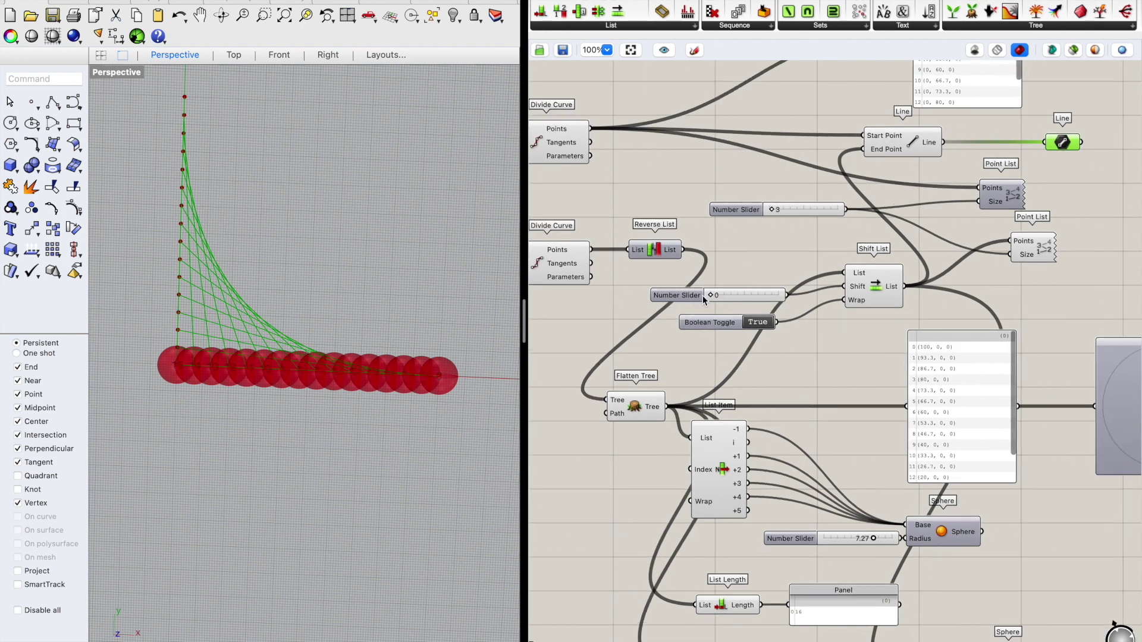
pyautogui.moveTo(710, 295); pyautogui.dragTo(764, 307)
# Step: Turn on the preview of the Point List component fed by the upper Divide Curve
pyautogui.click(1010, 196)
pyautogui.middleClick(1016, 202)
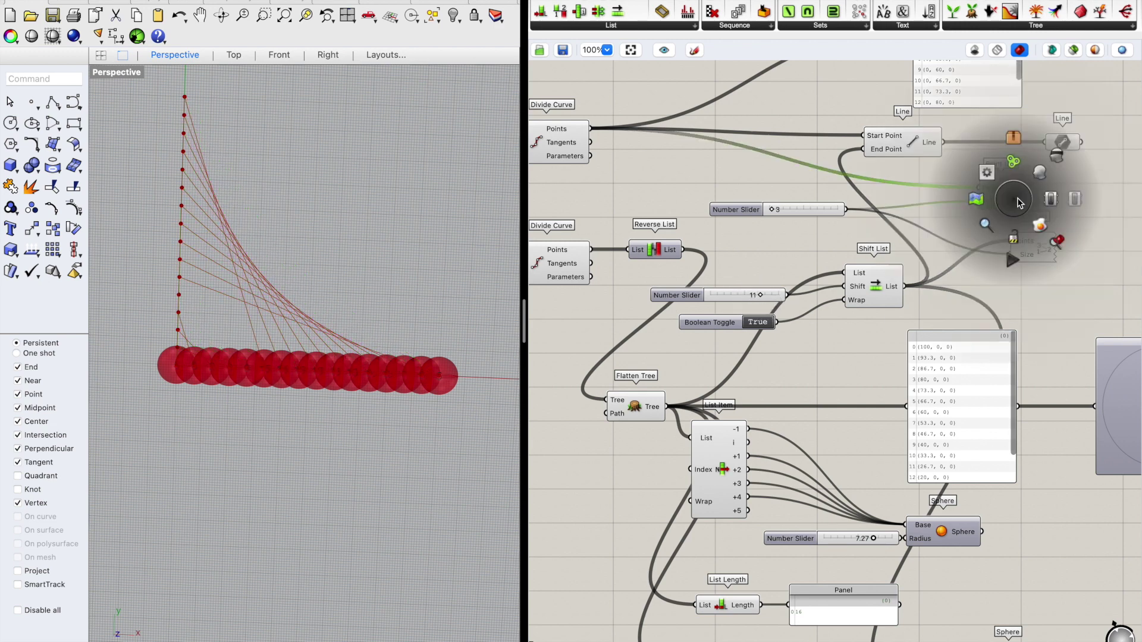
pyautogui.click(1039, 172)
pyautogui.click(1105, 194)
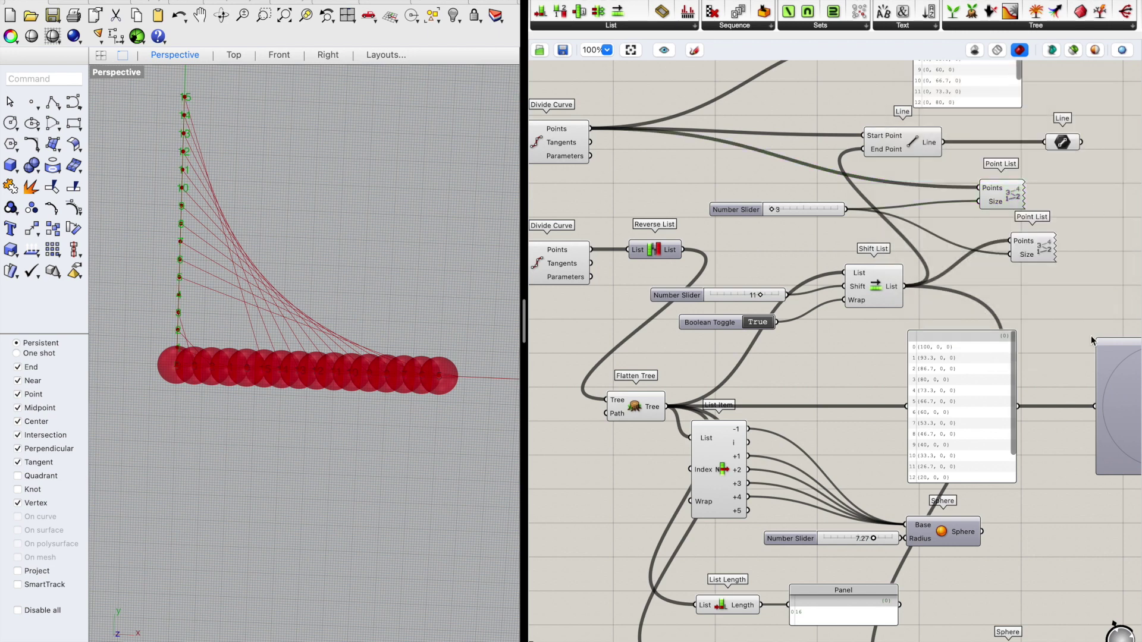
# Step: Examine how the lines join the numbered points on the vertical axis to equally numbered shifted points inside the spheres
pyautogui.scroll(-1, 714, 323)
pyautogui.moveTo(784, 331); pyautogui.dragTo(838, 318, button='right')
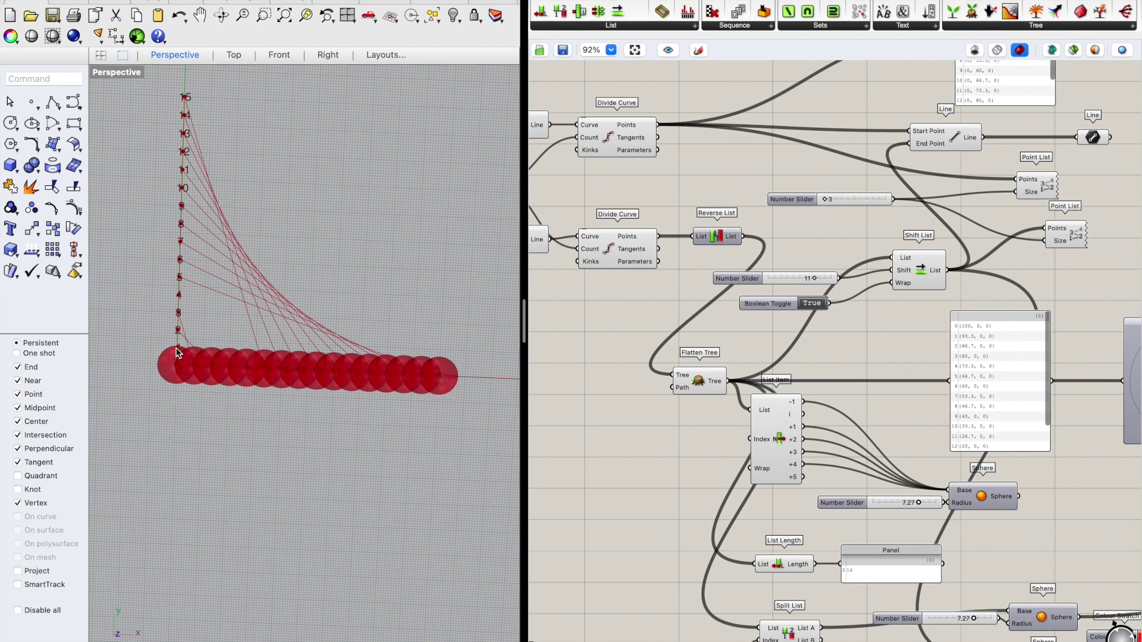
pyautogui.scroll(3, 184, 105)
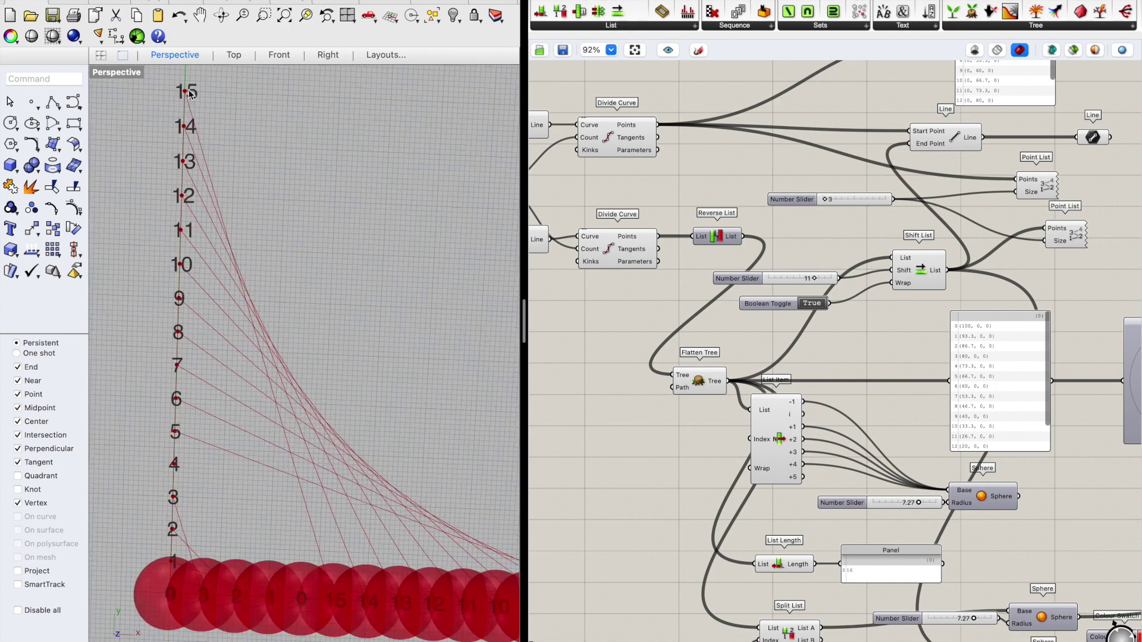
pyautogui.scroll(-3, 189, 94)
pyautogui.scroll(3, 190, 94)
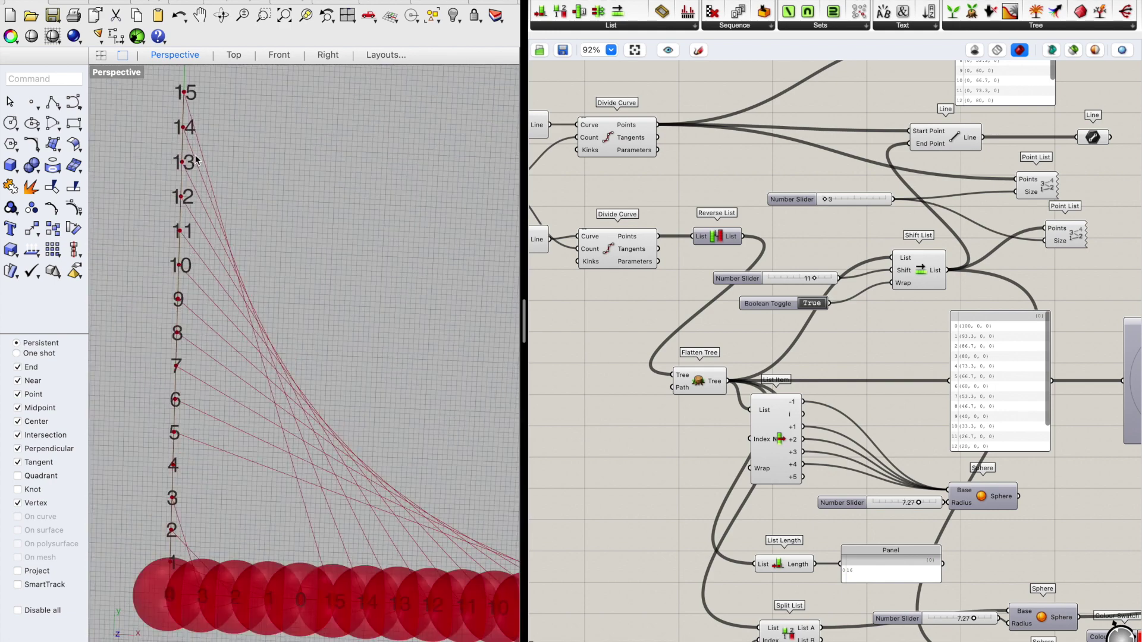
pyautogui.scroll(-3, 194, 96)
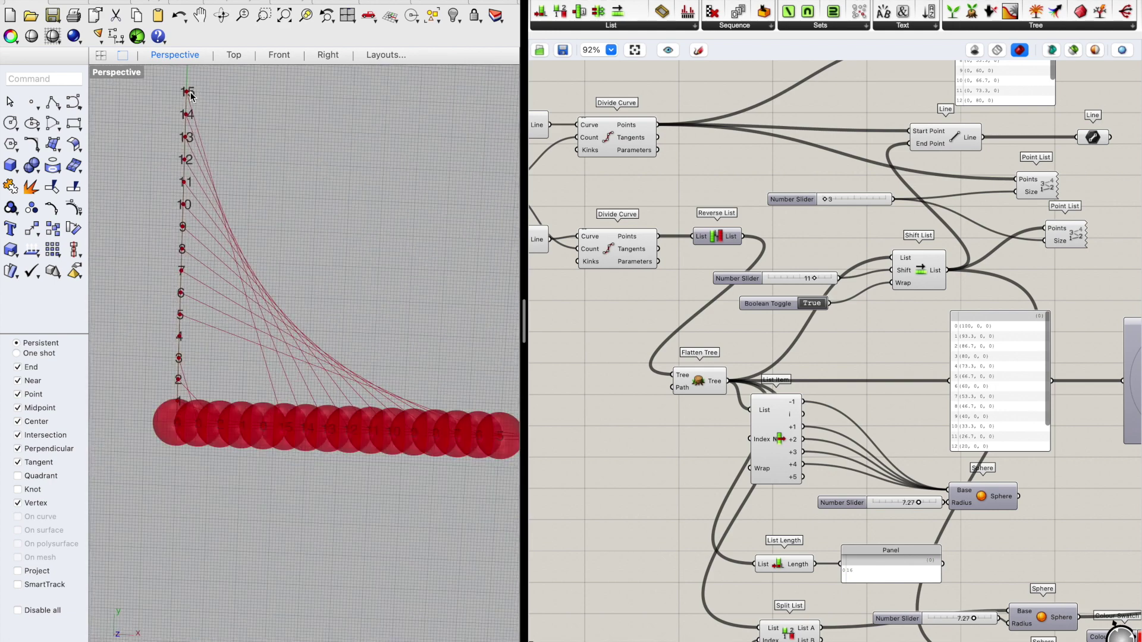
pyautogui.scroll(3, 286, 439)
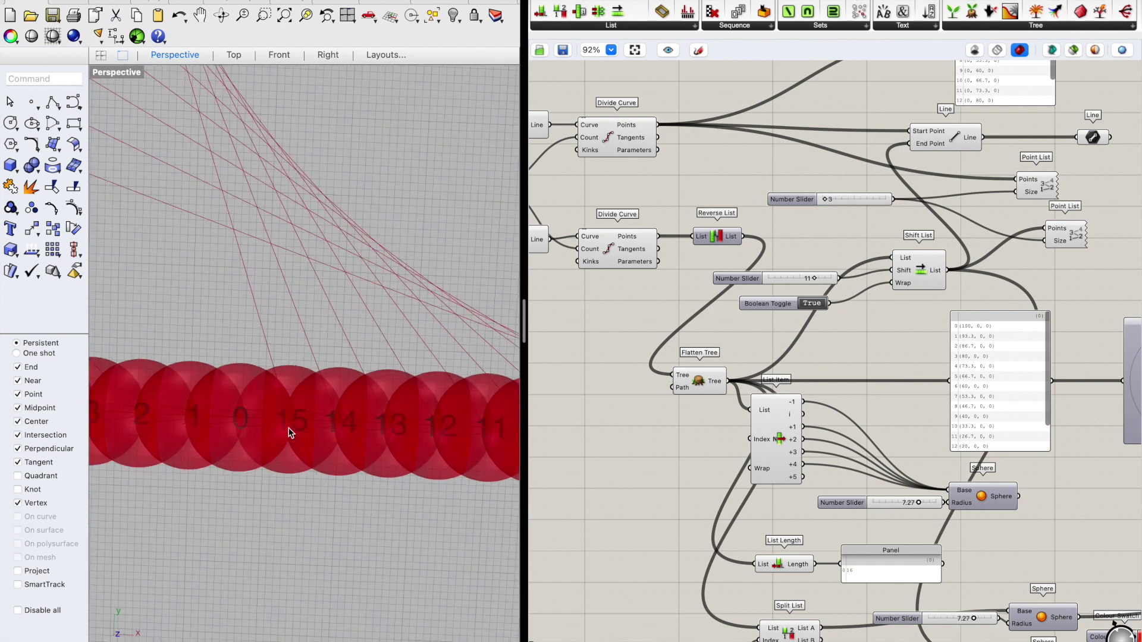
pyautogui.scroll(-5, 290, 431)
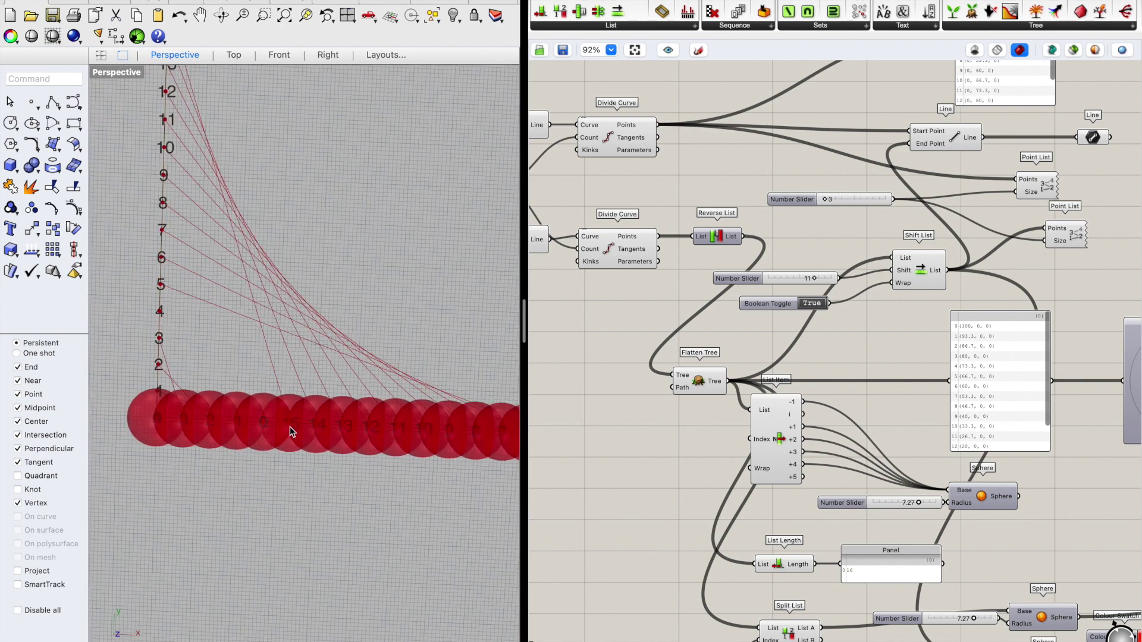
pyautogui.scroll(-1, 290, 426)
pyautogui.scroll(3, 291, 427)
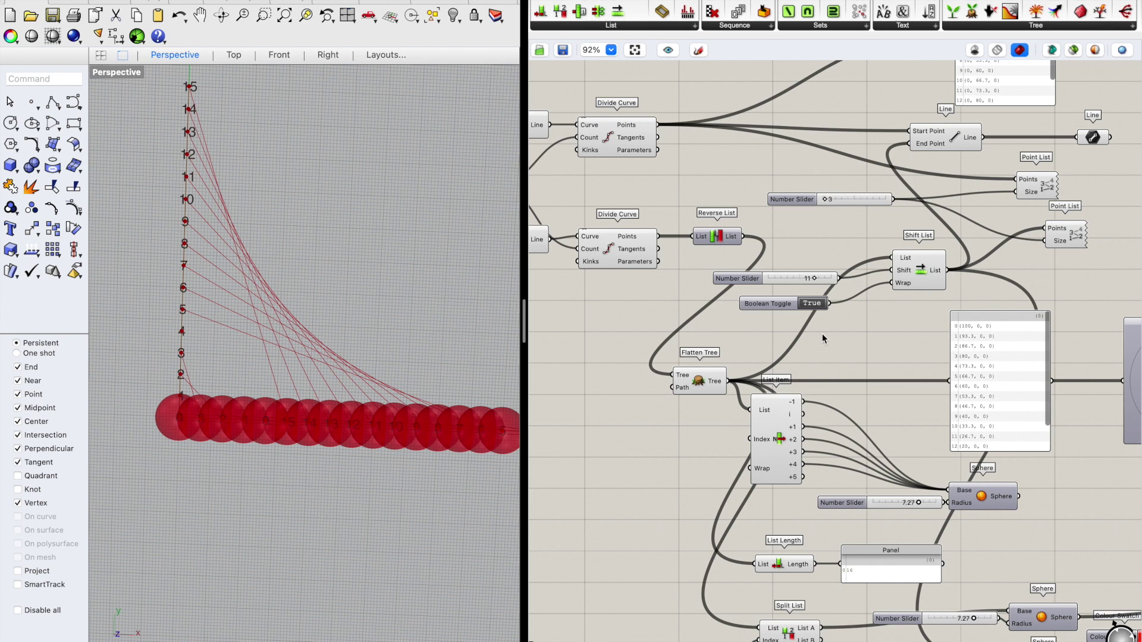
# Step: Set the Shift slider to 15 and examine the point numbering at both ends of the sphere row
pyautogui.moveTo(798, 355); pyautogui.dragTo(773, 353, button='right')
pyautogui.moveTo(789, 278); pyautogui.dragTo(818, 287)
pyautogui.scroll(-2, 816, 322)
pyautogui.scroll(-3, 259, 397)
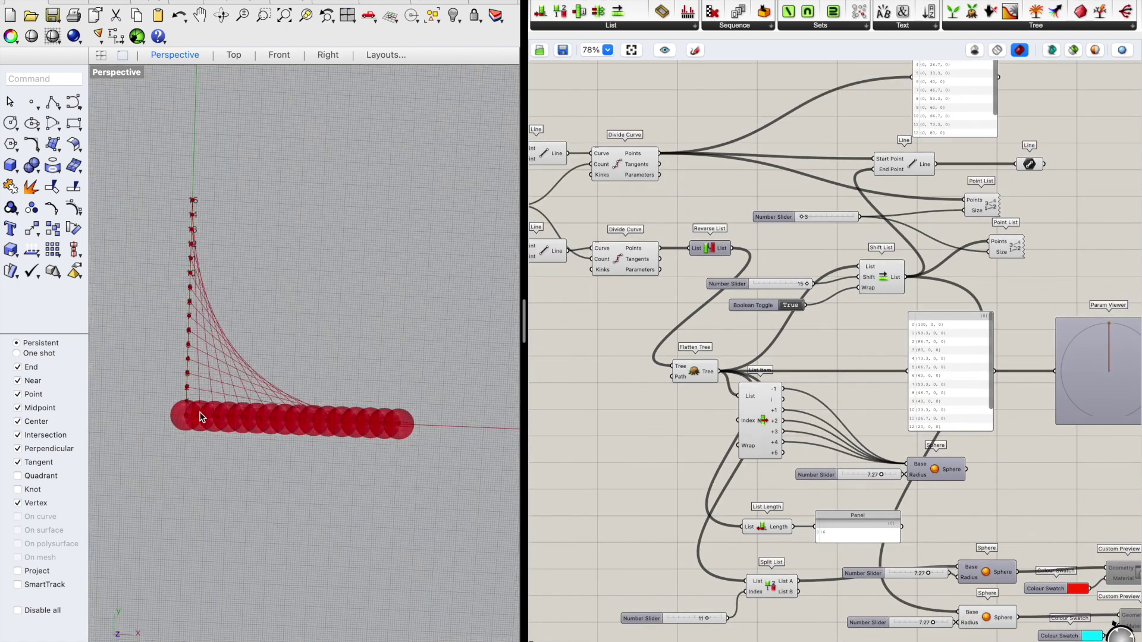
pyautogui.scroll(4, 247, 412)
pyautogui.scroll(-2, 223, 448)
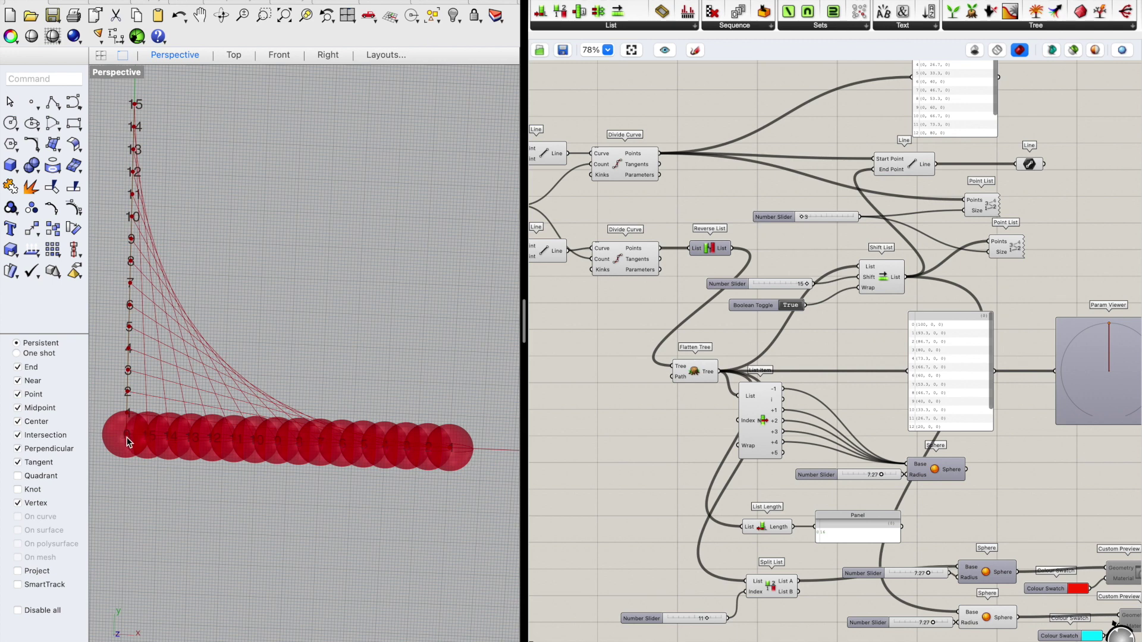
pyautogui.scroll(3, 454, 452)
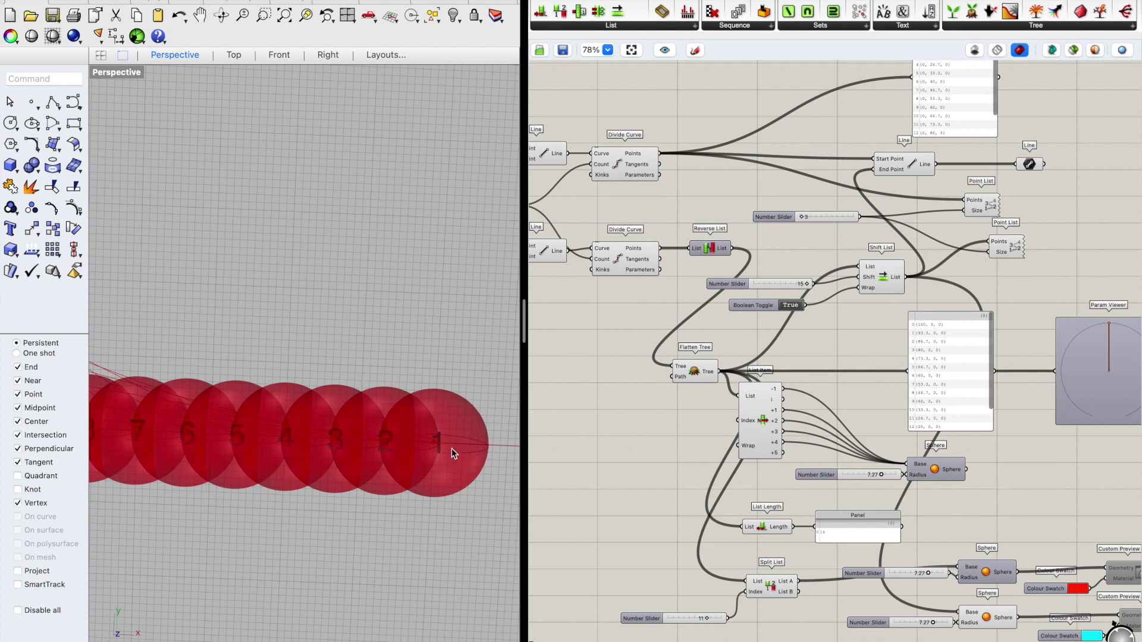
# Step: Turn off the preview of the Sphere component fed by Shift List
pyautogui.scroll(-1, 452, 449)
pyautogui.scroll(-1, 598, 410)
pyautogui.scroll(-1, 598, 410)
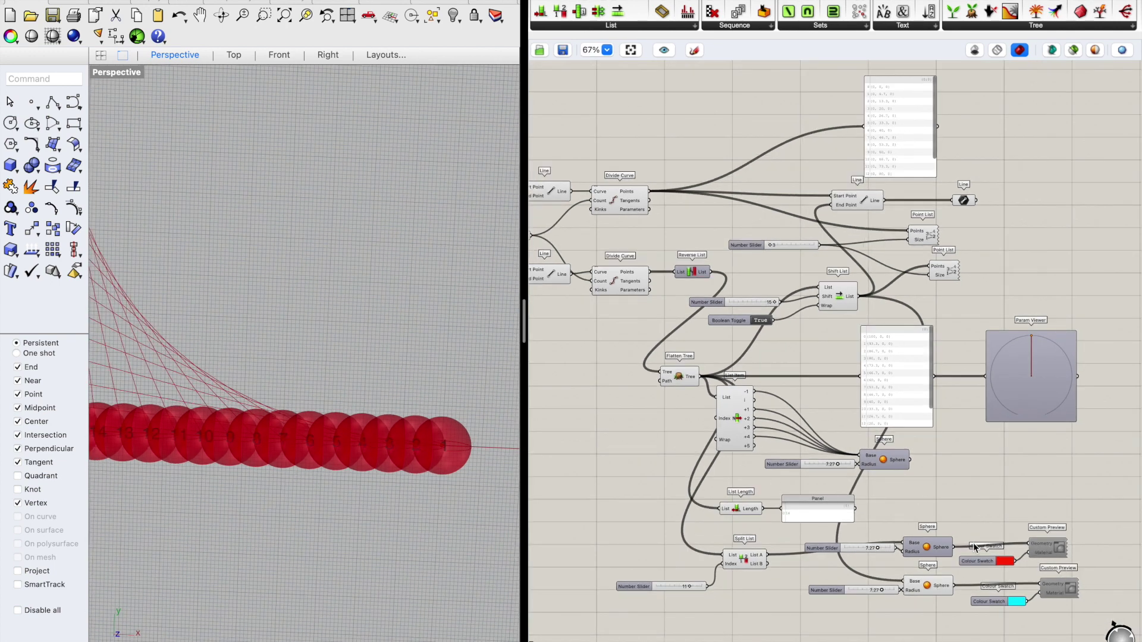
pyautogui.click(931, 579)
pyautogui.middleClick(931, 576)
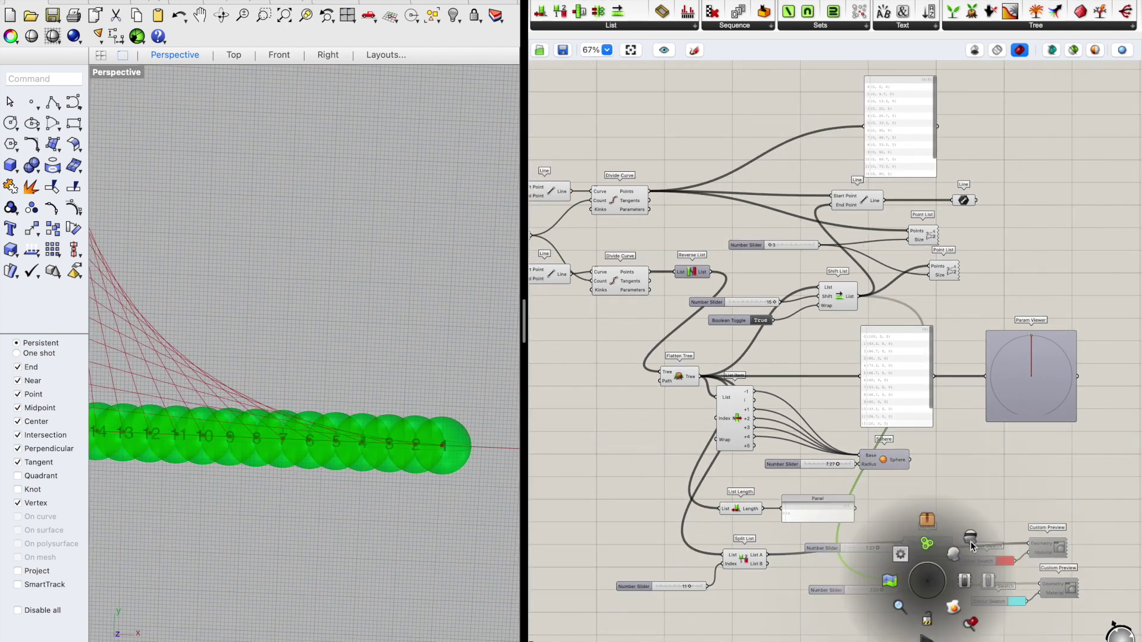
pyautogui.click(945, 544)
# Step: Examine the point numbers on both axes and how the lines connect matching indices around the shared corner
pyautogui.scroll(-2, 415, 406)
pyautogui.scroll(5, 191, 431)
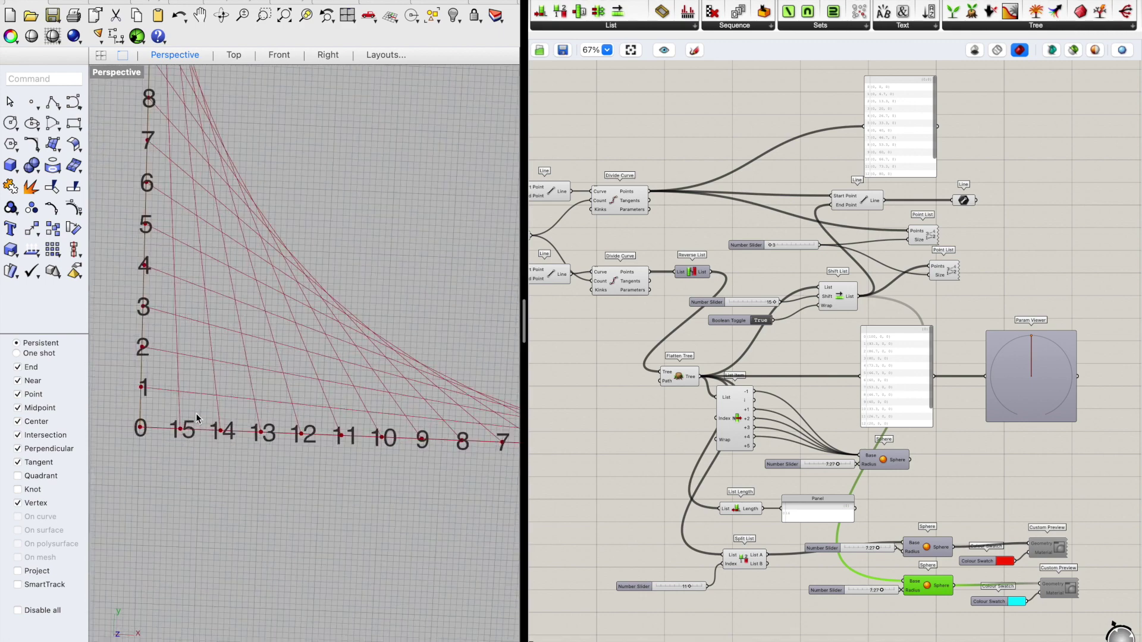
pyautogui.scroll(-5, 120, 384)
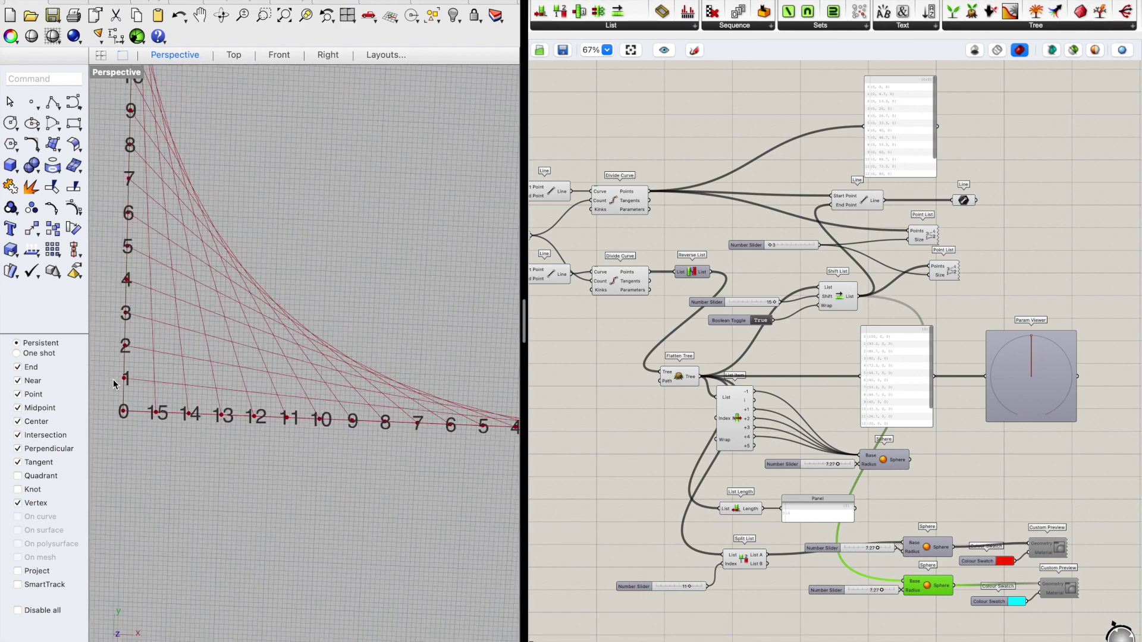
pyautogui.scroll(3, 416, 419)
pyautogui.scroll(-5, 456, 420)
pyautogui.scroll(5, 266, 416)
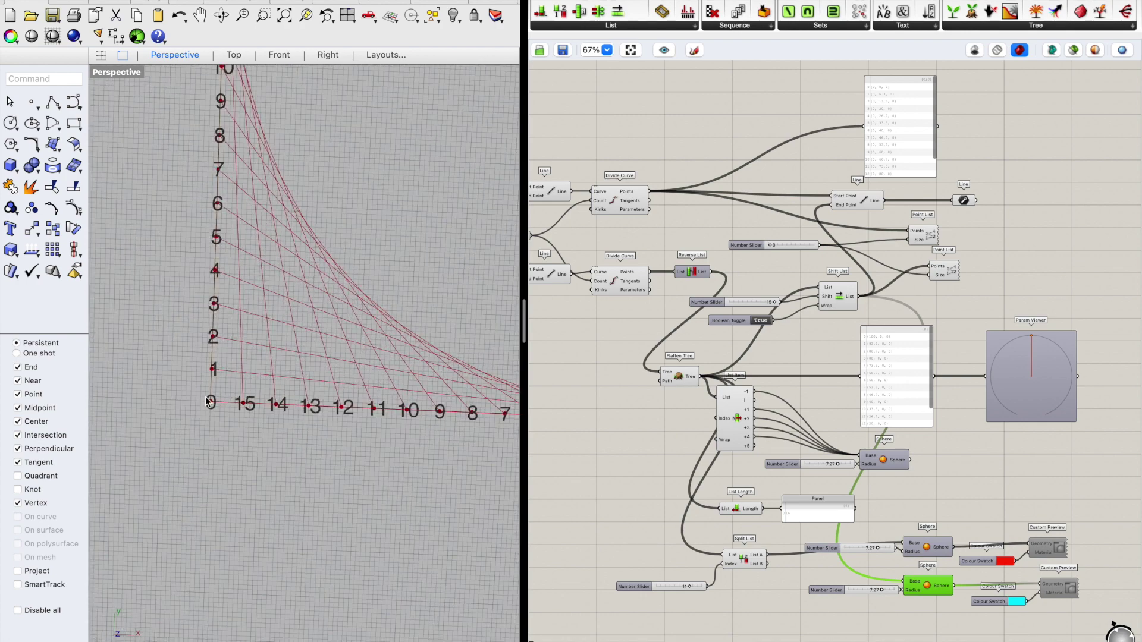
pyautogui.scroll(-3, 213, 403)
pyautogui.scroll(2, 229, 196)
pyautogui.moveTo(248, 465); pyautogui.dragTo(231, 408, button='right')
pyautogui.scroll(-2, 232, 404)
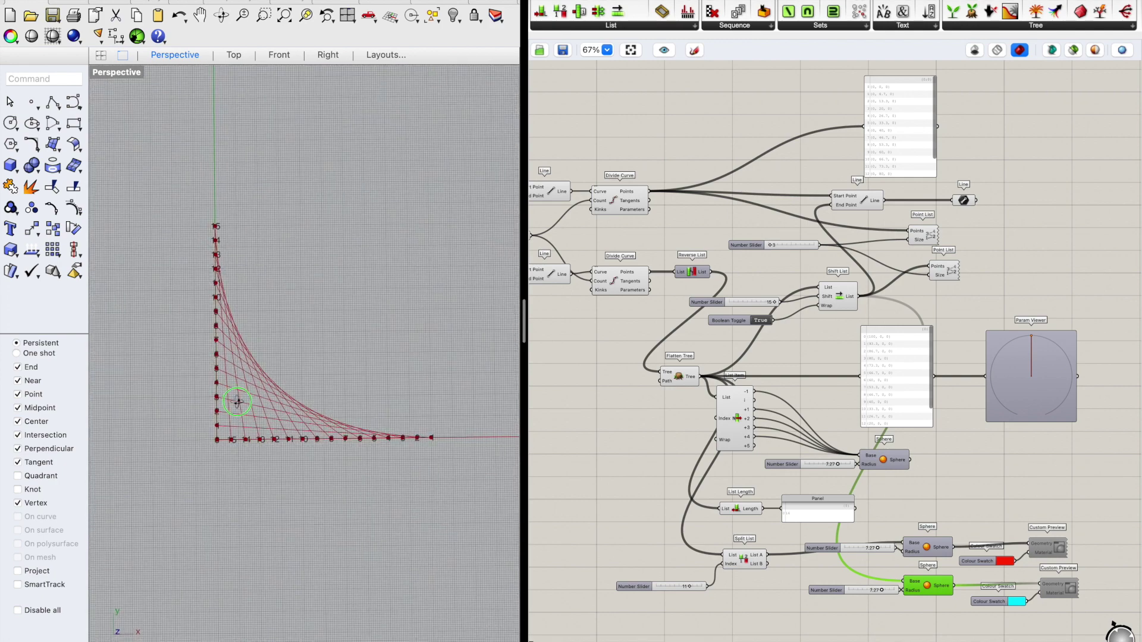
pyautogui.scroll(4, 234, 413)
pyautogui.scroll(-2, 214, 443)
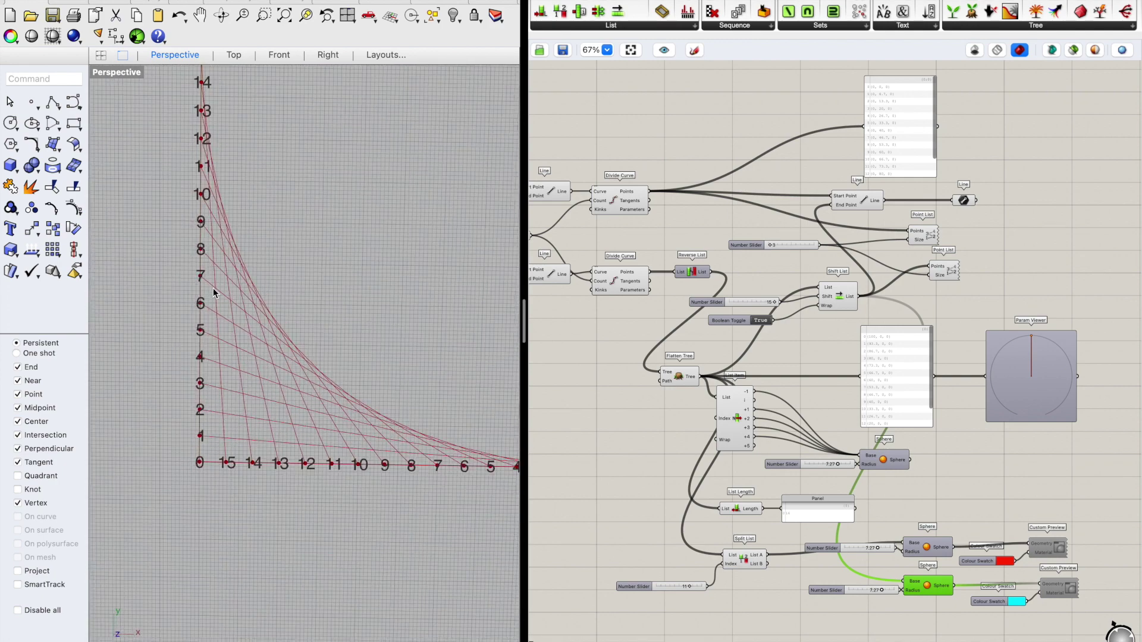
pyautogui.scroll(2, 223, 109)
pyautogui.scroll(3, 828, 248)
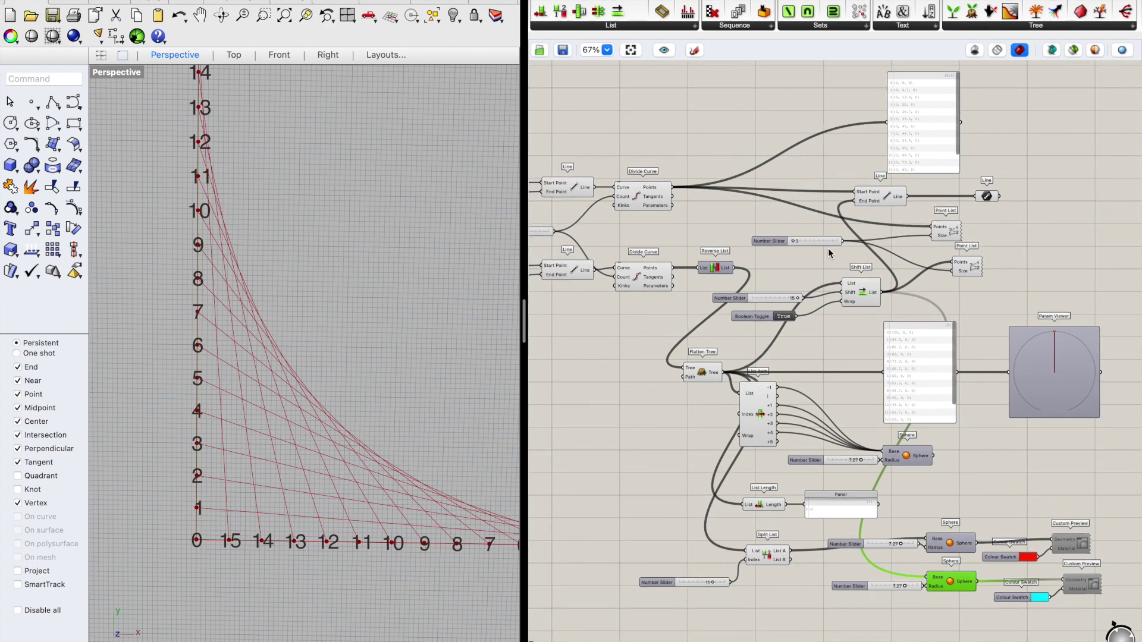
# Step: Set the Shift slider to 0 and examine the point numbering at the far end and the corner of the horizontal axis
pyautogui.moveTo(789, 314); pyautogui.dragTo(611, 326)
pyautogui.scroll(-3, 237, 461)
pyautogui.scroll(5, 440, 502)
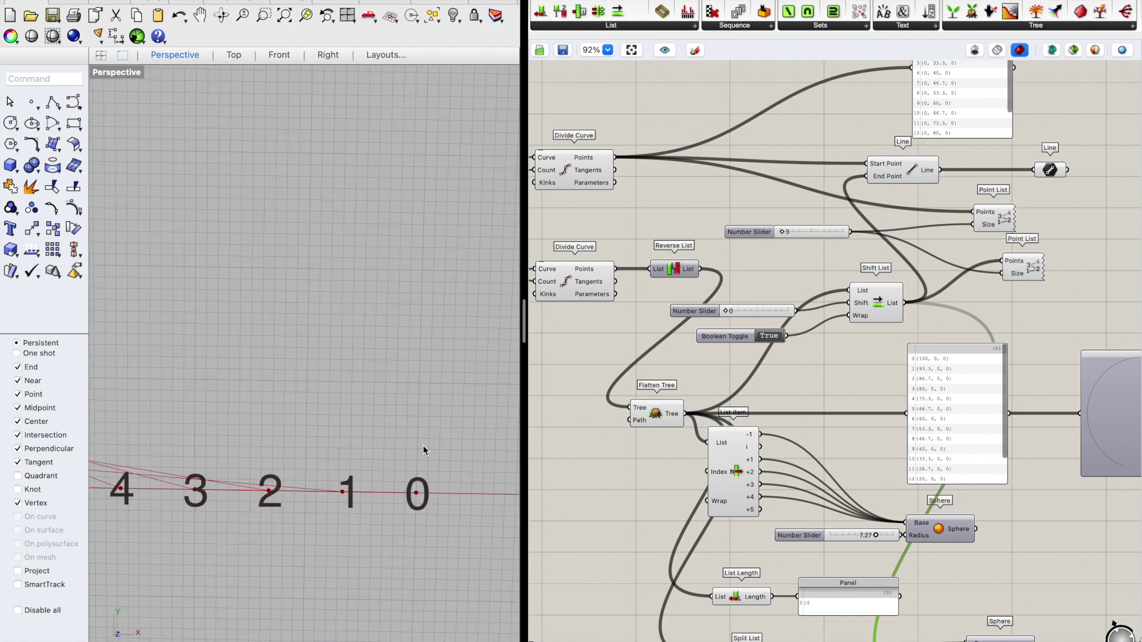
pyautogui.scroll(-5, 421, 477)
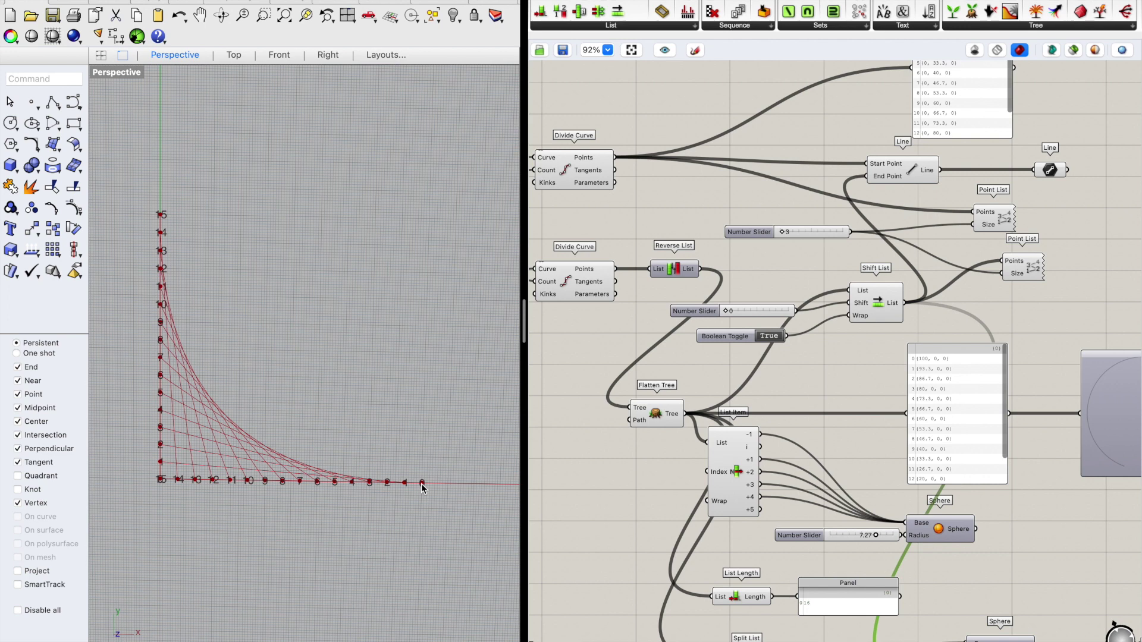
pyautogui.scroll(3, 170, 483)
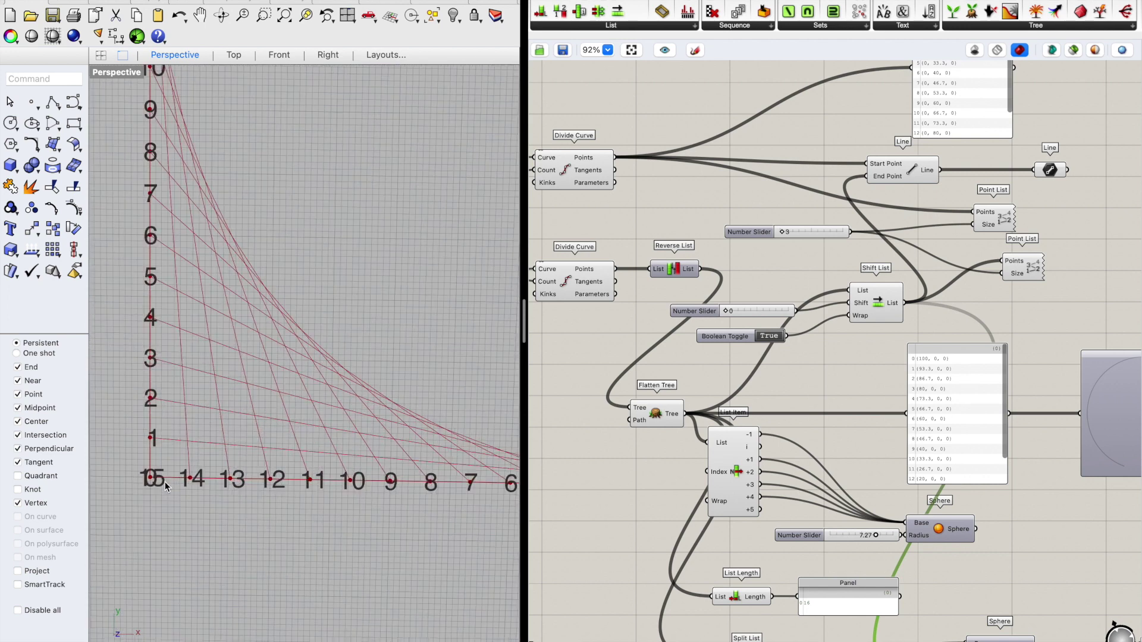
# Step: Widen the component canvas against the Perspective viewport, keeping the whole line pattern between both axes in view
pyautogui.scroll(-3, 149, 481)
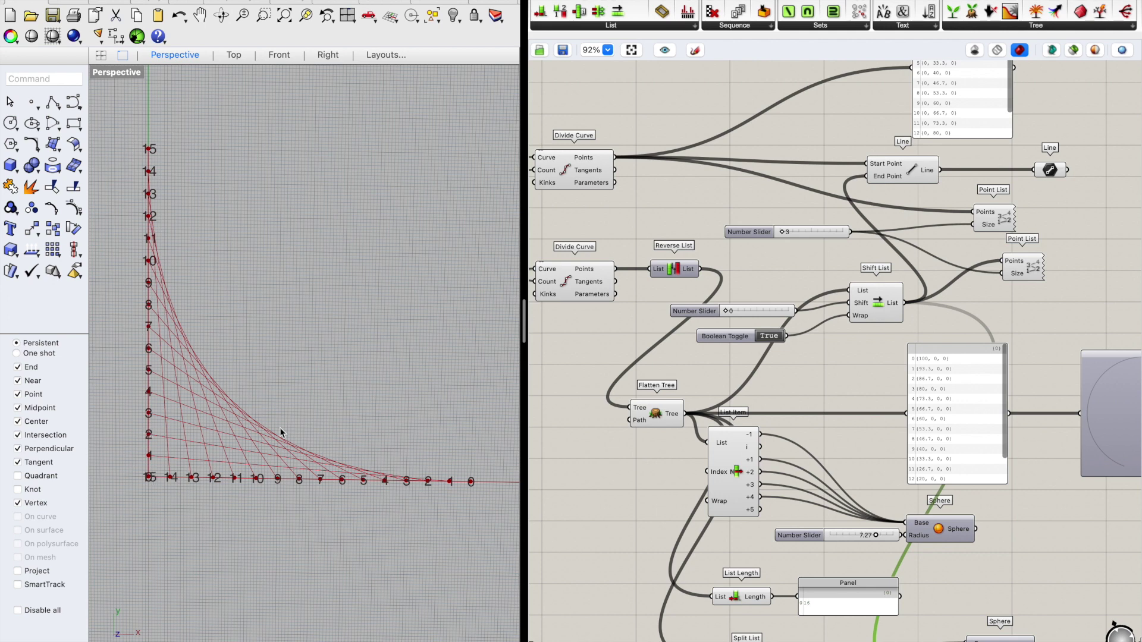
pyautogui.scroll(-5, 237, 265)
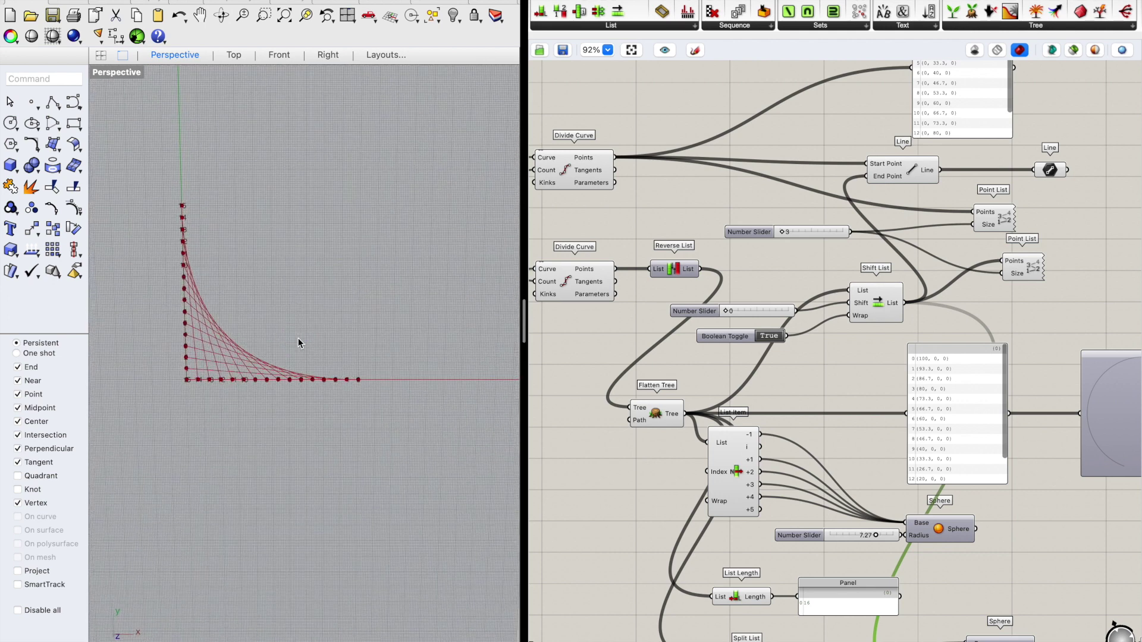
pyautogui.moveTo(834, 357); pyautogui.dragTo(830, 276, button='right')
pyautogui.scroll(-3, 831, 276)
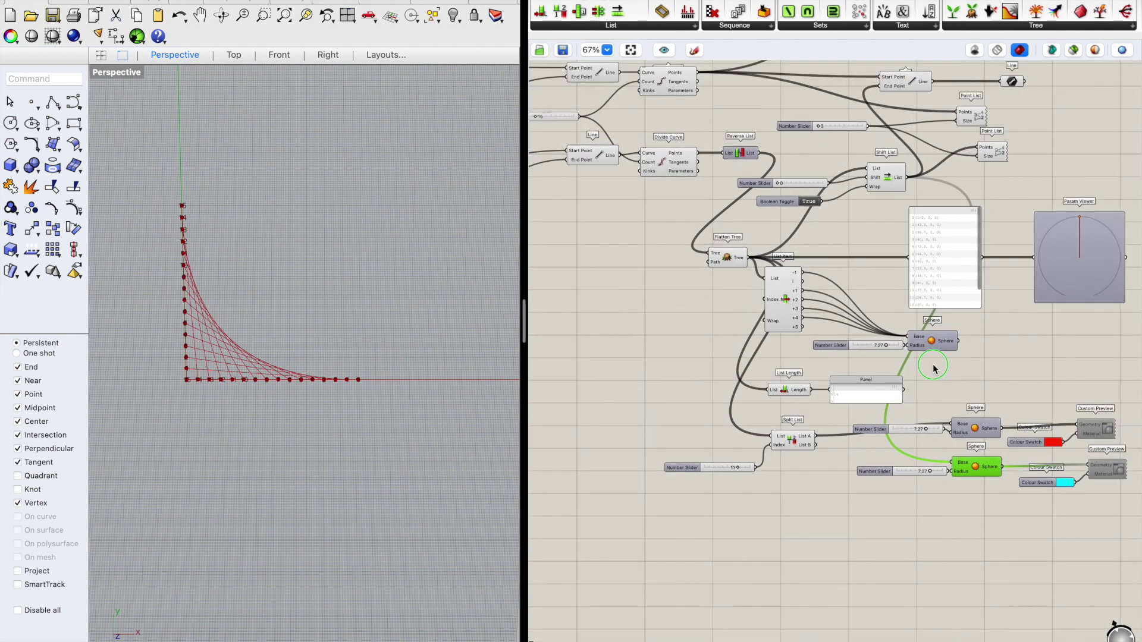
pyautogui.hscroll(5, 1024, 330)
pyautogui.scroll(3, 1024, 330)
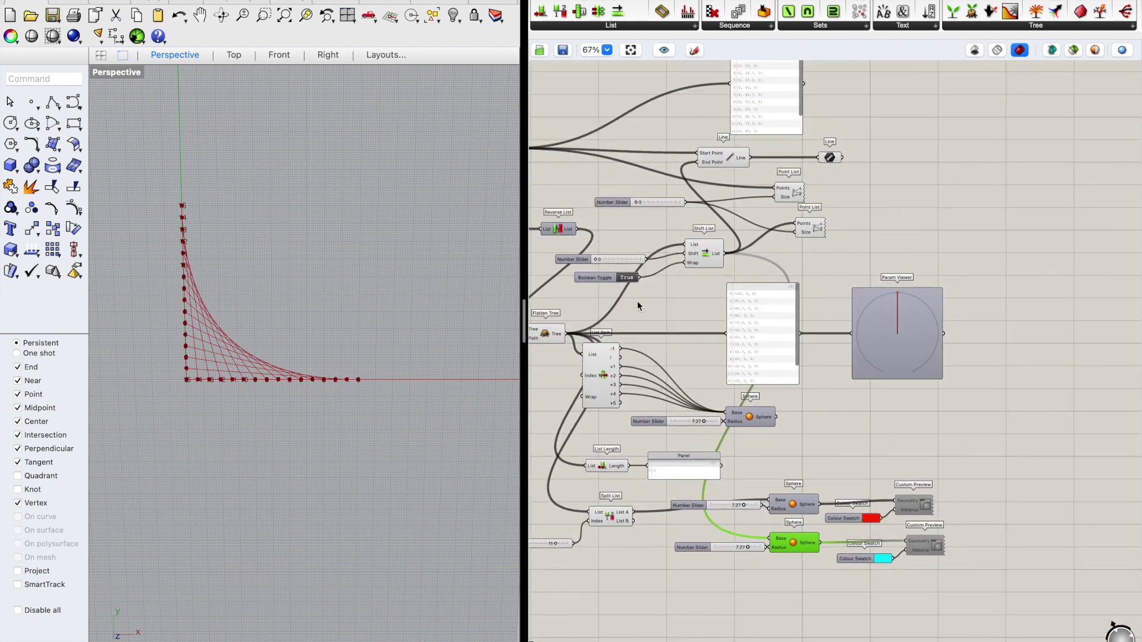
pyautogui.moveTo(524, 321); pyautogui.dragTo(449, 332)
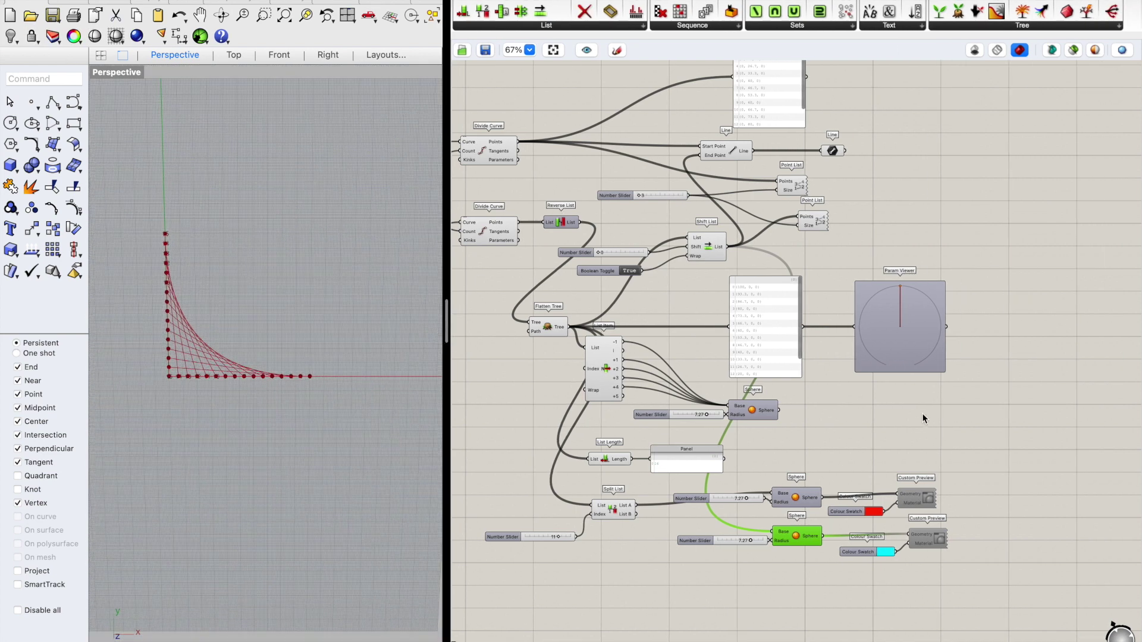
# Step: Examine the values output by Flatten Tree and which points they correspond to in the viewport
pyautogui.scroll(3, 841, 315)
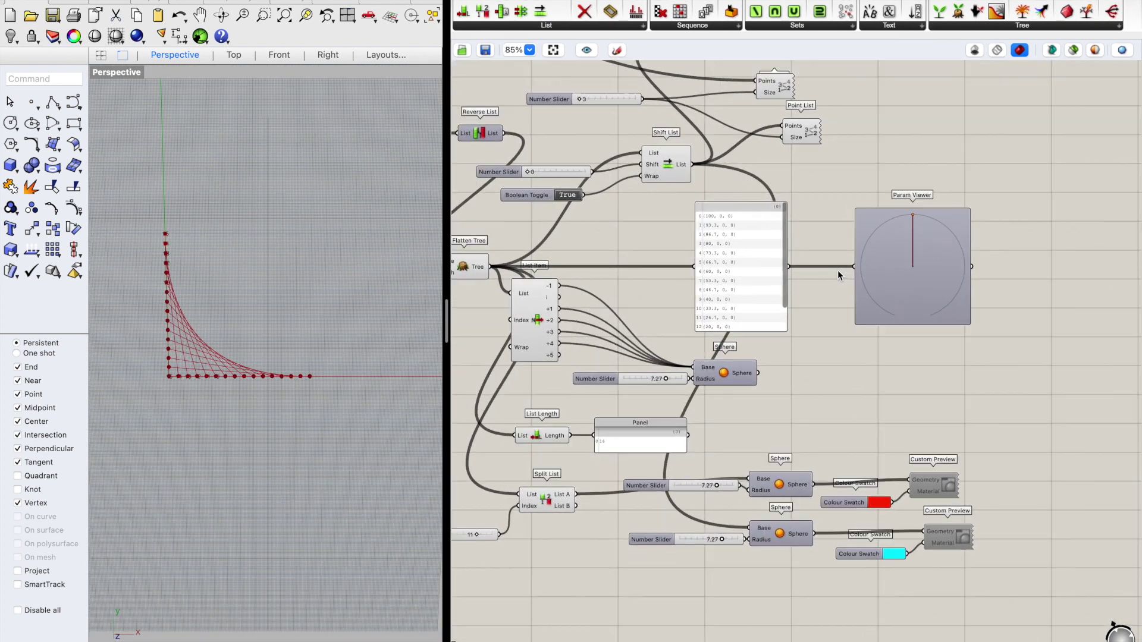
pyautogui.scroll(1, 837, 274)
pyautogui.moveTo(740, 266); pyautogui.dragTo(840, 269, button='right')
pyautogui.moveTo(691, 274); pyautogui.dragTo(713, 271, button='right')
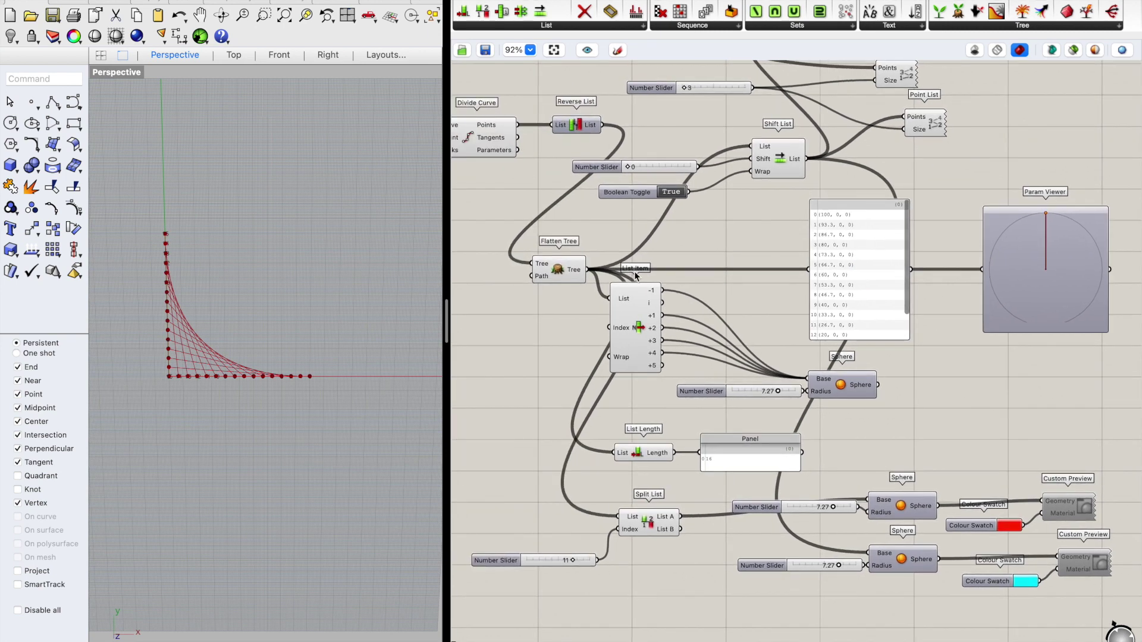
pyautogui.moveTo(575, 274)
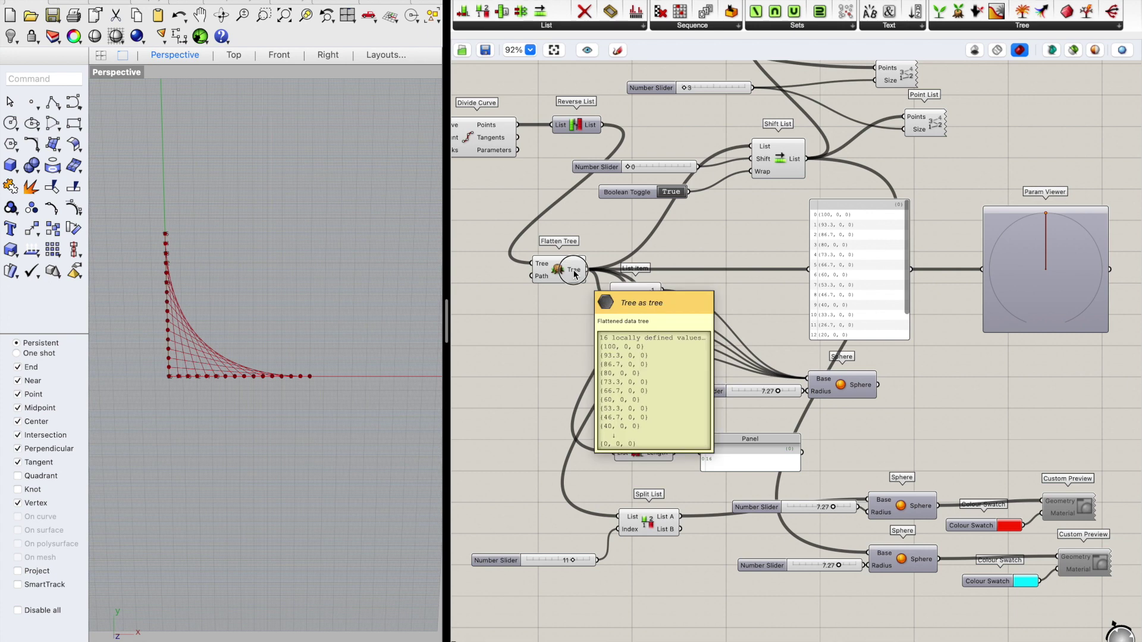
pyautogui.click(575, 275)
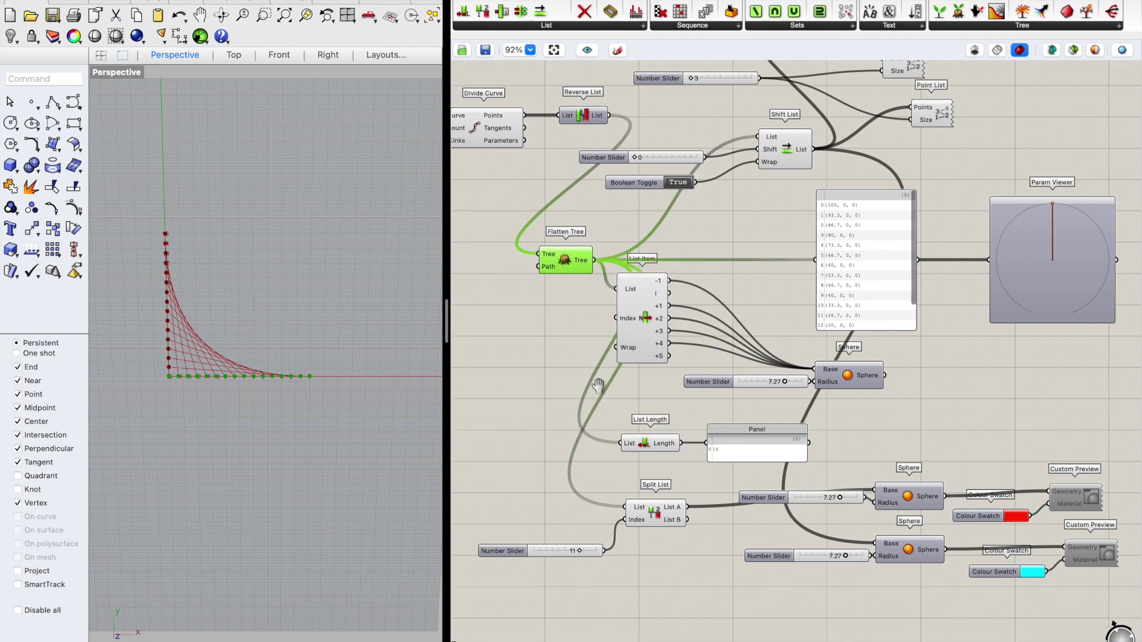
# Step: Examine which viewport points belong to Reverse List, Flatten Tree, List Item and each of the two Divide Curve components
pyautogui.scroll(5, 743, 386)
pyautogui.scroll(2, 629, 427)
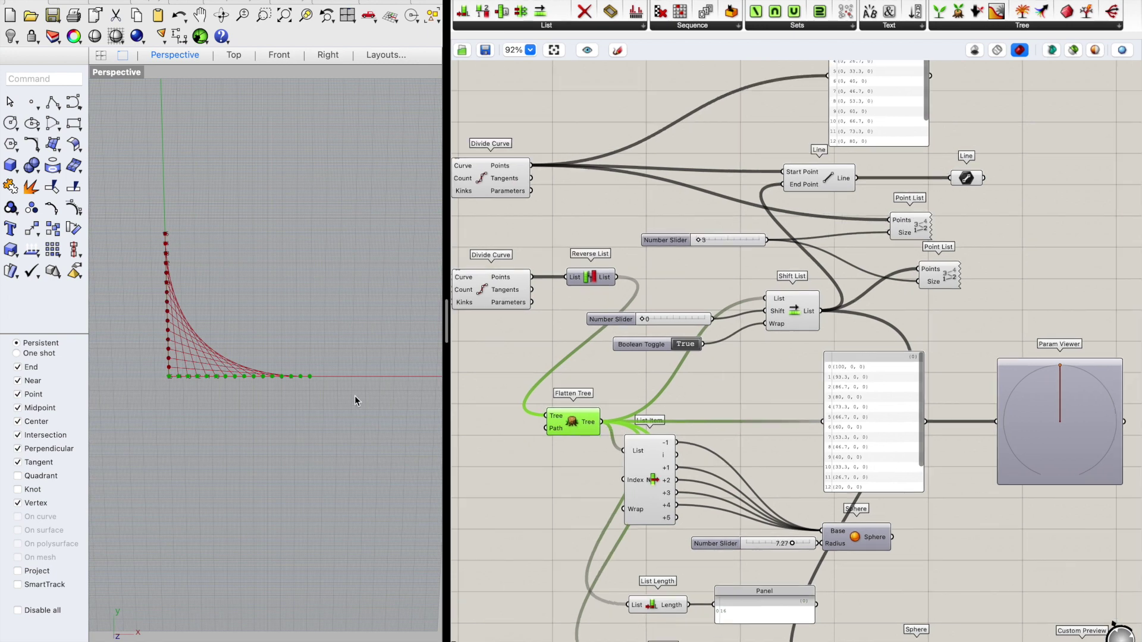
pyautogui.click(600, 281)
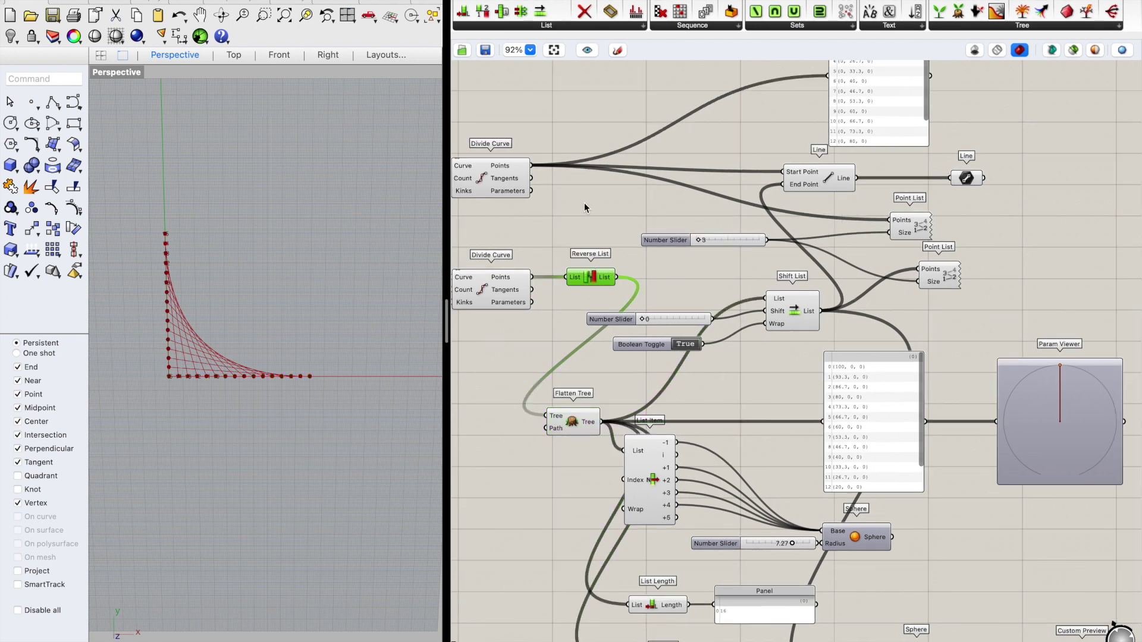
pyautogui.click(499, 171)
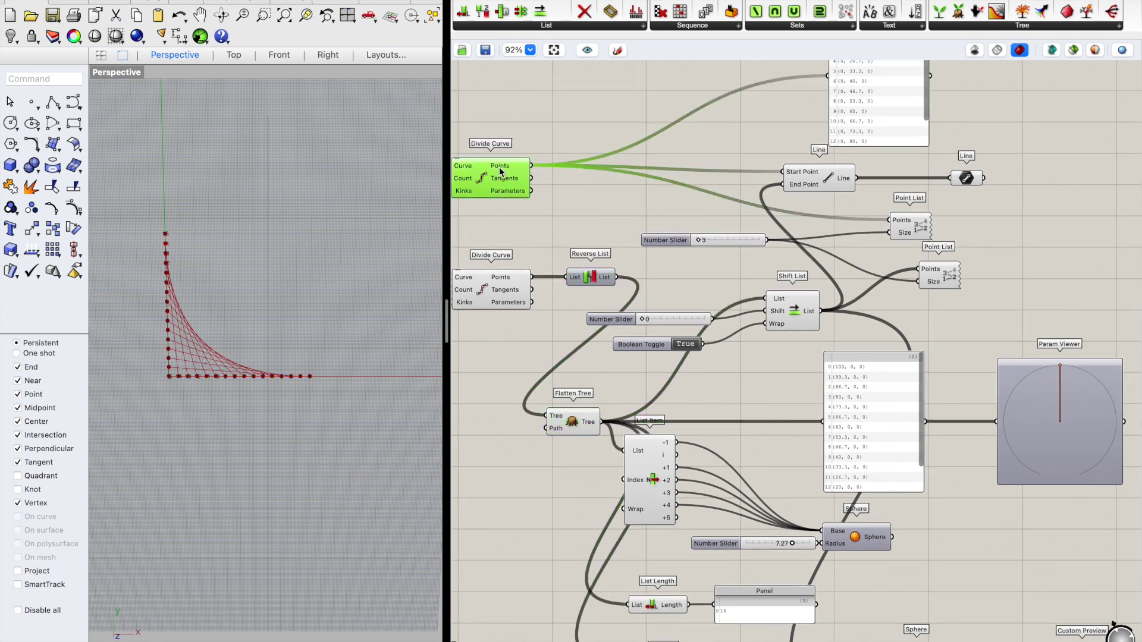
pyautogui.click(586, 420)
pyautogui.moveTo(652, 481); pyautogui.dragTo(655, 485)
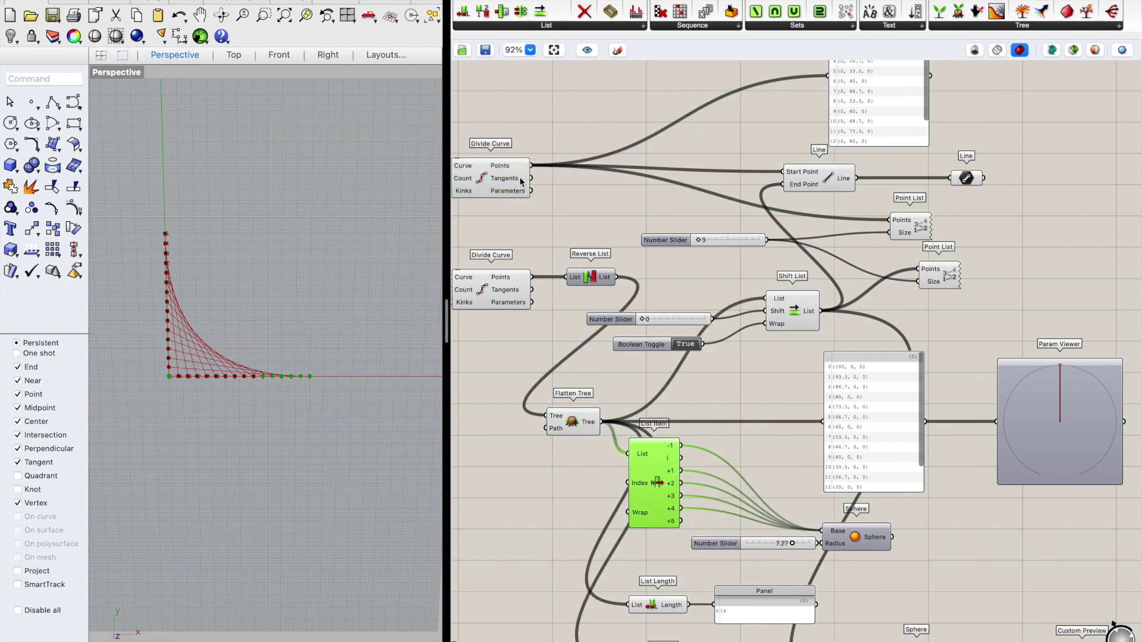
pyautogui.click(522, 182)
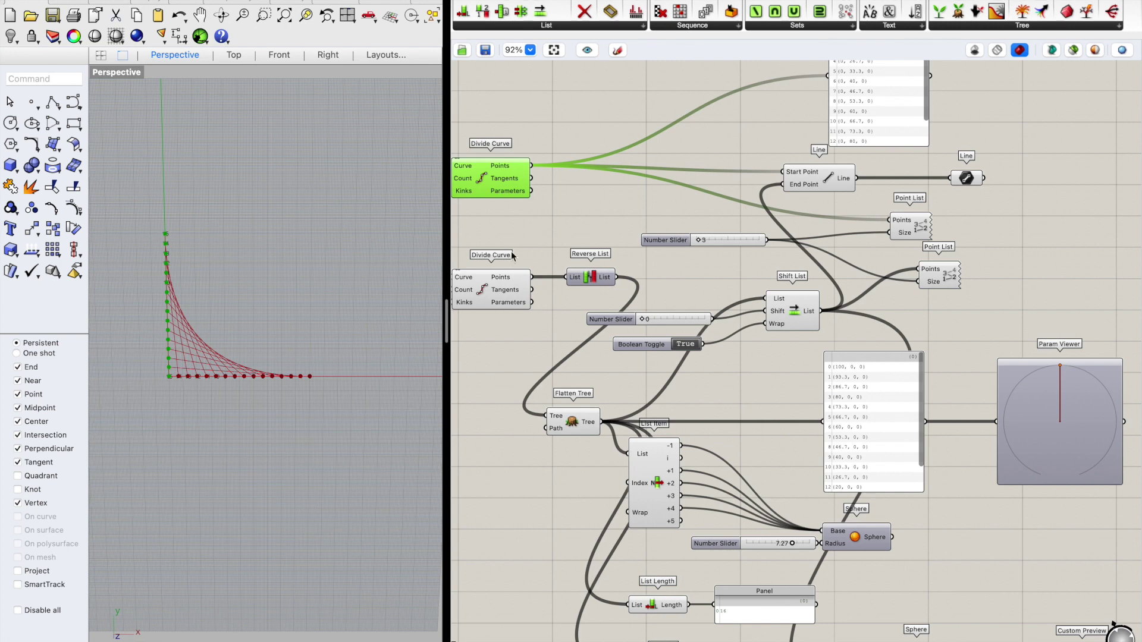
pyautogui.click(511, 300)
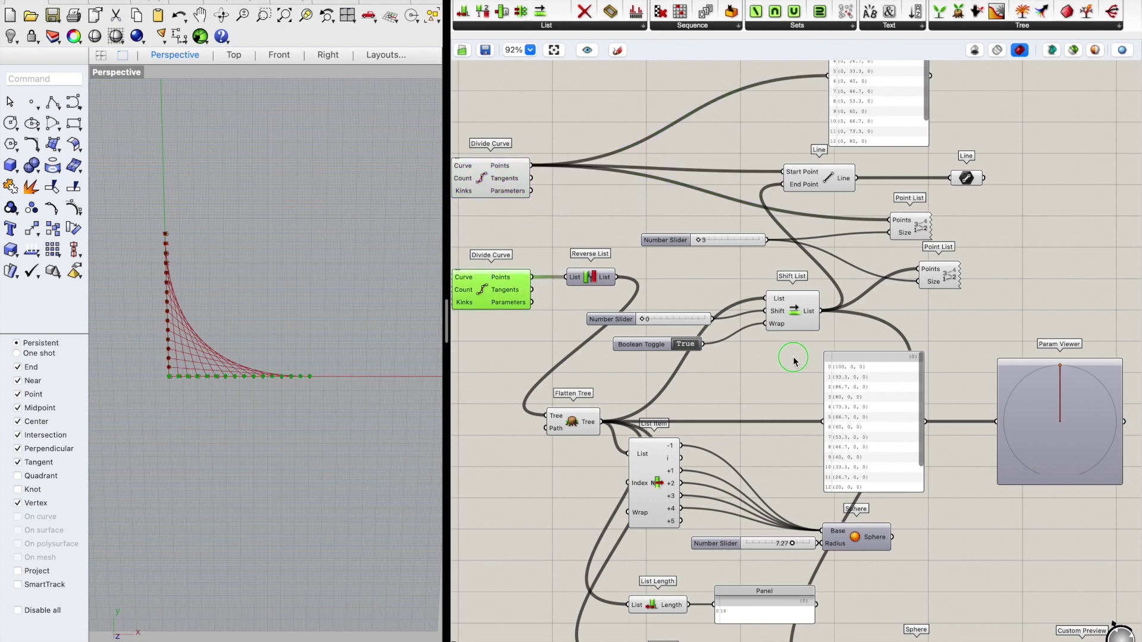
# Step: Move the upper point panel, the Line components and both Point Lists farther from the Divide Curve components to free canvas space
pyautogui.scroll(-2, 795, 357)
pyautogui.moveTo(976, 286); pyautogui.dragTo(734, 123)
pyautogui.moveTo(773, 278); pyautogui.dragTo(949, 268)
pyautogui.moveTo(855, 312); pyautogui.dragTo(984, 313)
pyautogui.moveTo(877, 356); pyautogui.dragTo(962, 351)
pyautogui.moveTo(624, 232); pyautogui.dragTo(767, 231, button='right')
pyautogui.scroll(2, 733, 142)
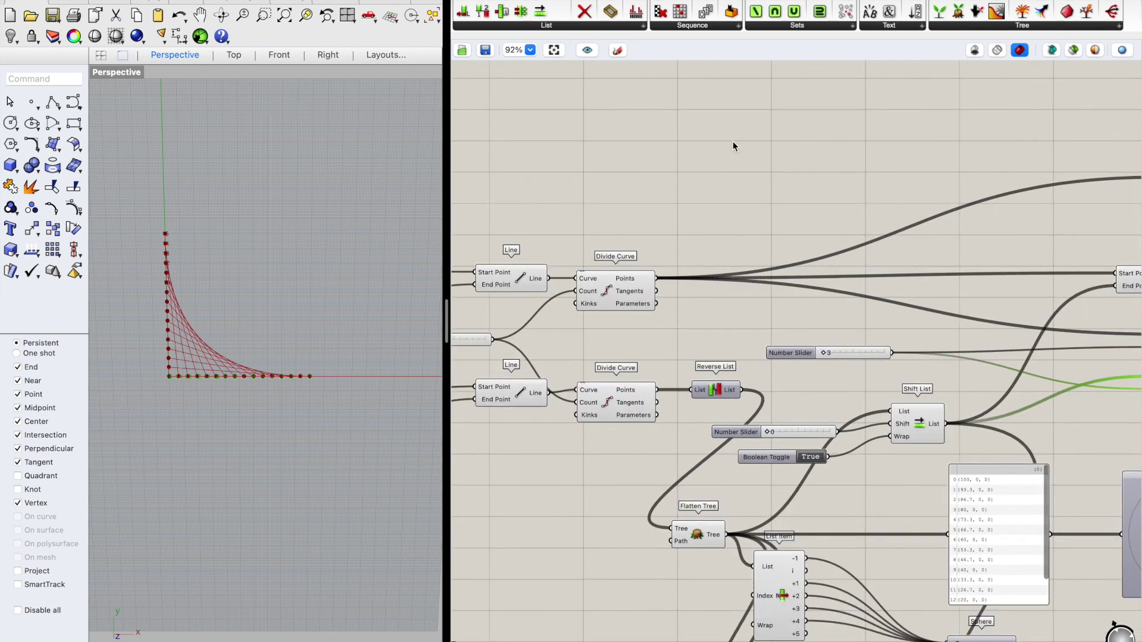
pyautogui.moveTo(785, 151); pyautogui.dragTo(825, 159, button='right')
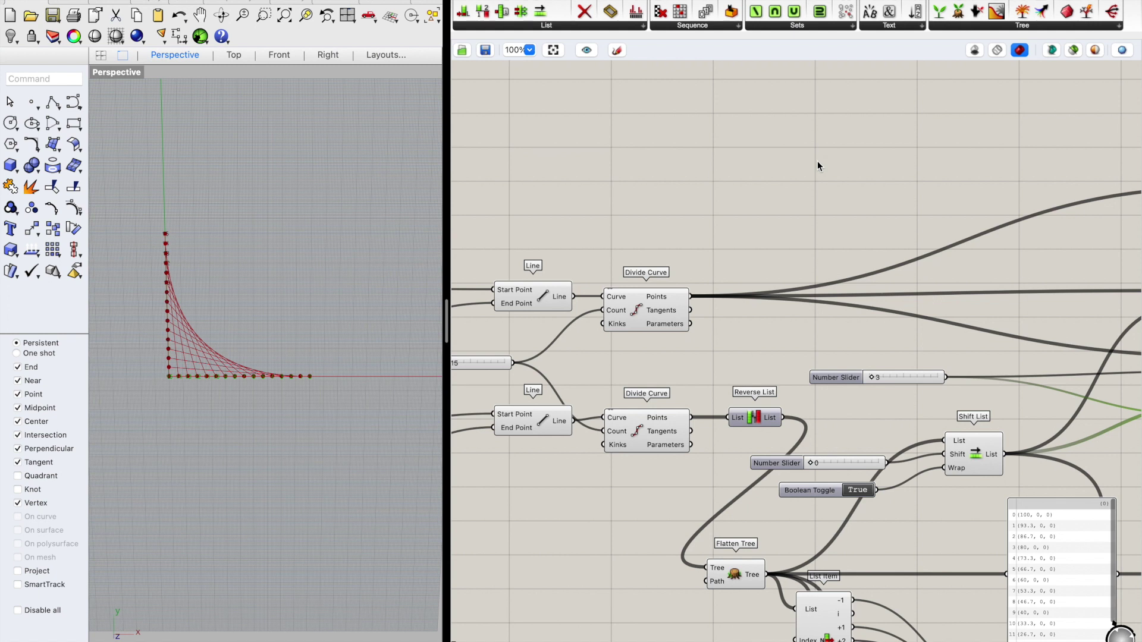
# Step: Add a Graft Tree component above the upper Divide Curve and feed it that component's Points output
pyautogui.moveTo(672, 299)
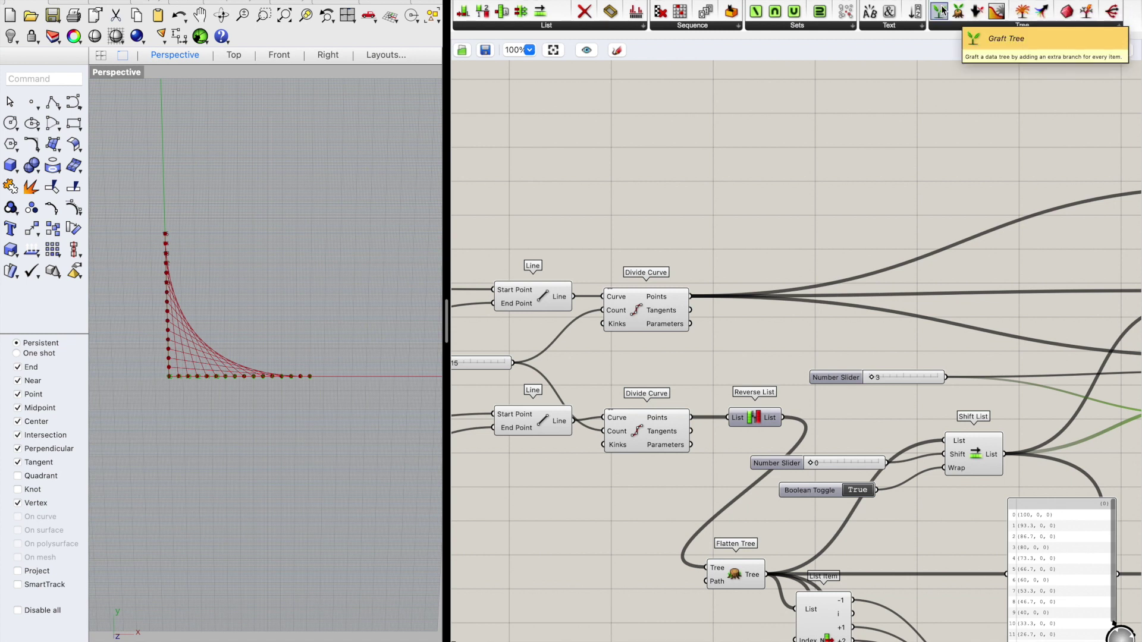
pyautogui.moveTo(941, 10); pyautogui.dragTo(773, 201)
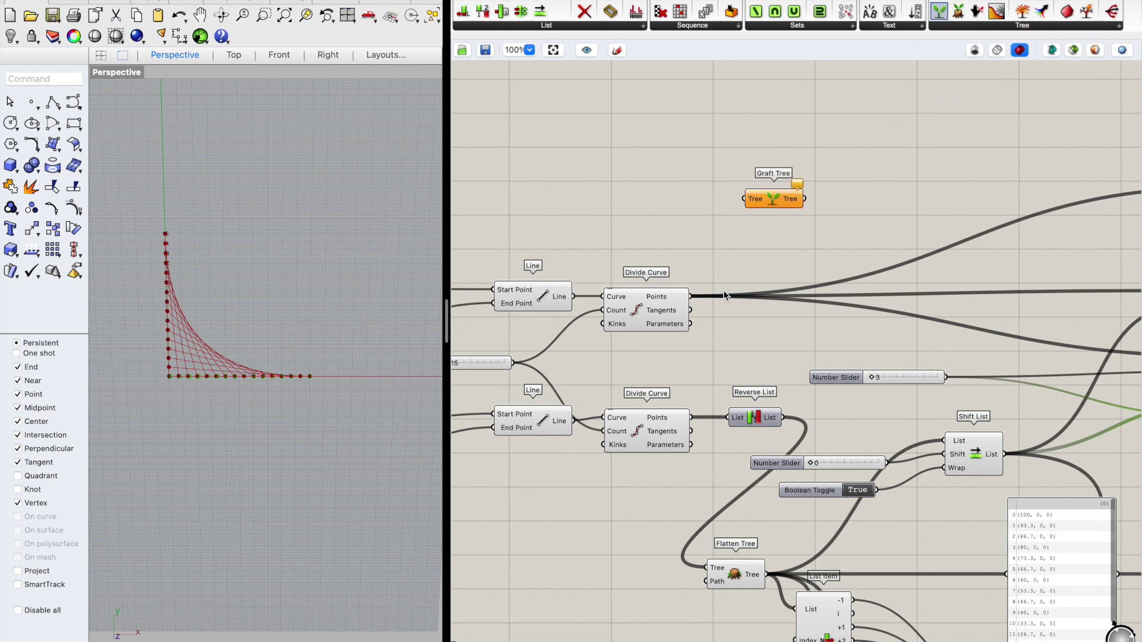
pyautogui.moveTo(691, 296); pyautogui.dragTo(745, 198)
pyautogui.moveTo(850, 177); pyautogui.dragTo(701, 201, button='right')
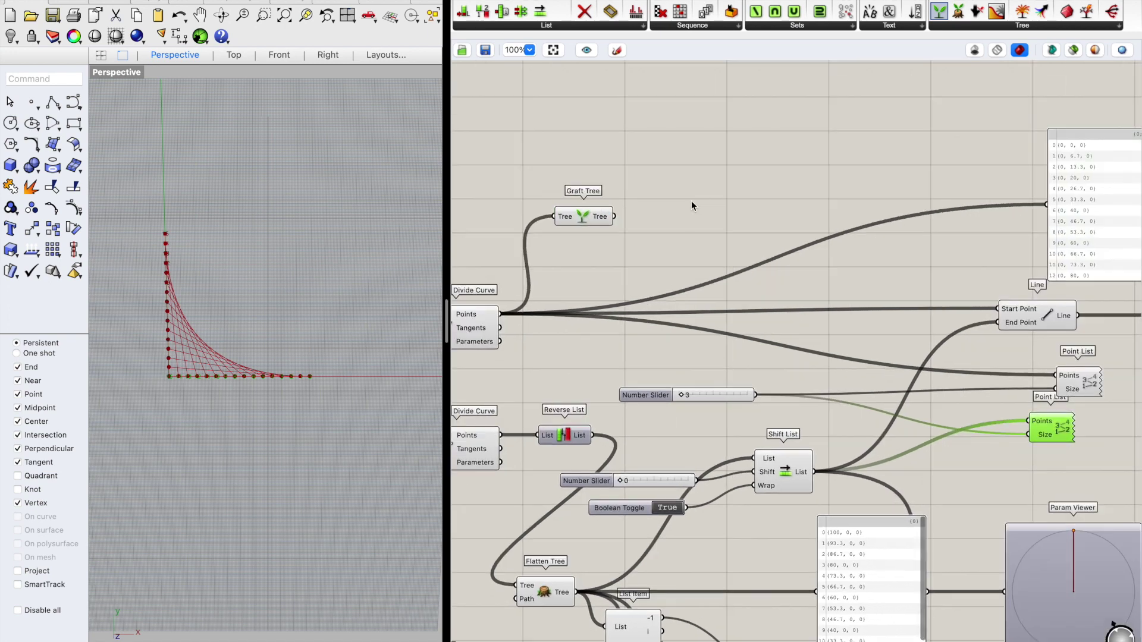
pyautogui.moveTo(578, 212); pyautogui.dragTo(596, 138)
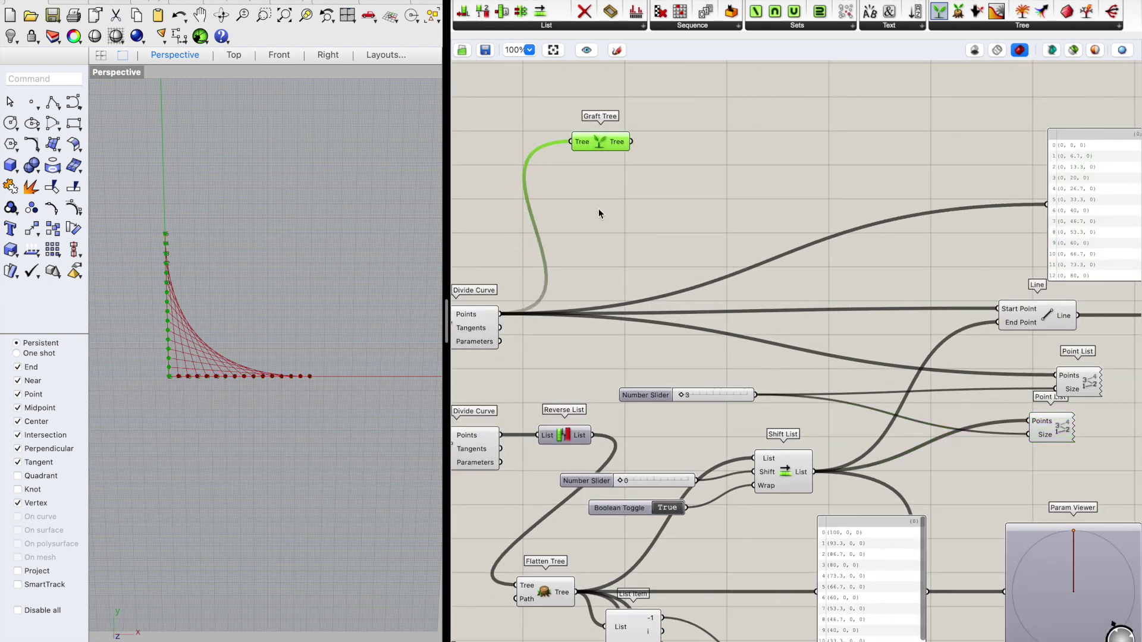
# Step: Duplicate Graft Tree, feed the copy from the Reverse List output, and arrange the two components one above the other
pyautogui.press('super+c')
pyautogui.press('super+v')
pyautogui.moveTo(617, 162); pyautogui.dragTo(610, 196)
pyautogui.hscroll(-3, 608, 346)
pyautogui.scroll(-2, 608, 346)
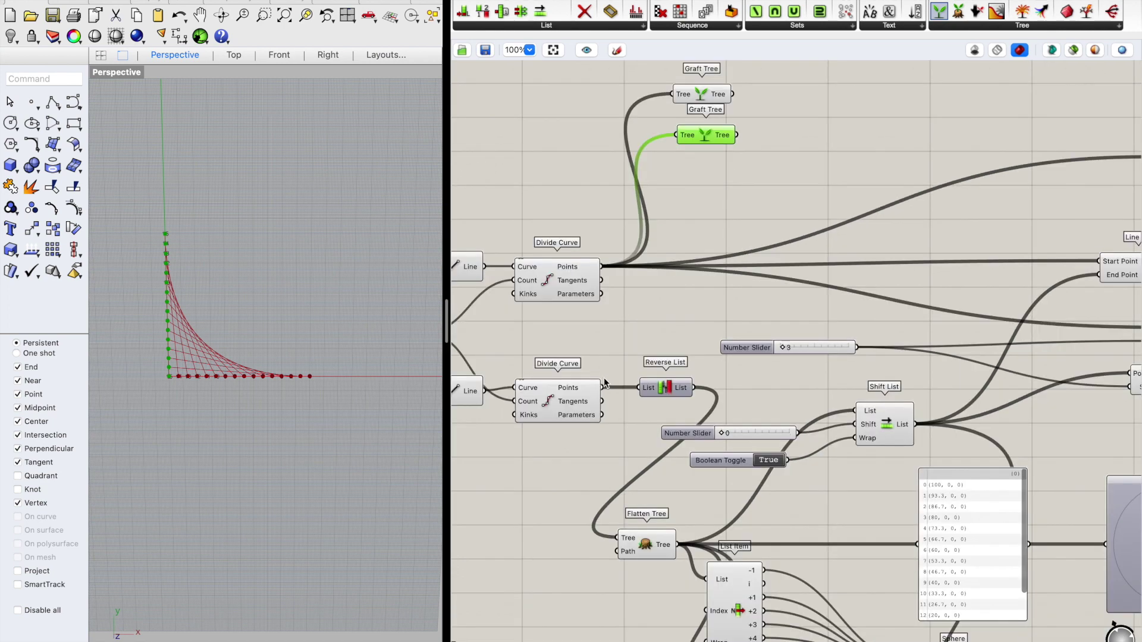
pyautogui.moveTo(695, 388); pyautogui.dragTo(675, 135)
pyautogui.hscroll(3, 824, 191)
pyautogui.scroll(3, 824, 191)
pyautogui.moveTo(617, 187); pyautogui.dragTo(637, 112)
pyautogui.moveTo(631, 214); pyautogui.dragTo(648, 181)
pyautogui.click(777, 173)
# Step: Copy the upper point panel next to the first Graft Tree and connect that component's Tree output to it
pyautogui.moveTo(781, 153); pyautogui.dragTo(752, 199, button='right')
pyautogui.moveTo(803, 281); pyautogui.dragTo(797, 316, button='right')
pyautogui.moveTo(797, 159); pyautogui.dragTo(755, 115, button='right')
pyautogui.scroll(-1, 758, 119)
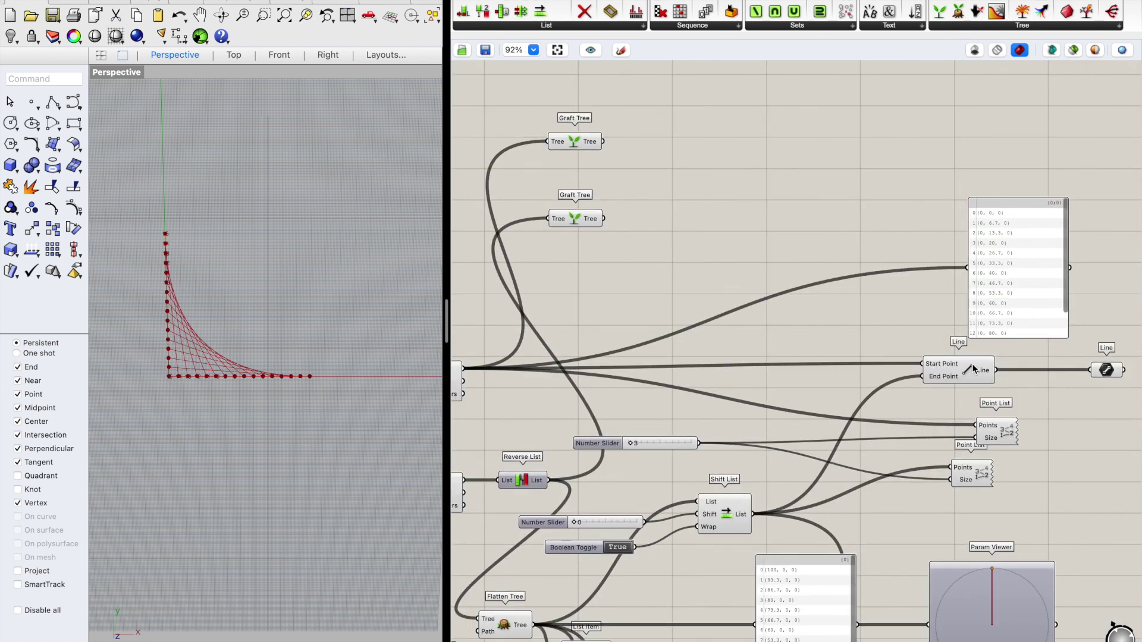
pyautogui.scroll(-1, 738, 248)
pyautogui.moveTo(739, 232); pyautogui.dragTo(818, 221, button='right')
pyautogui.click(1007, 302)
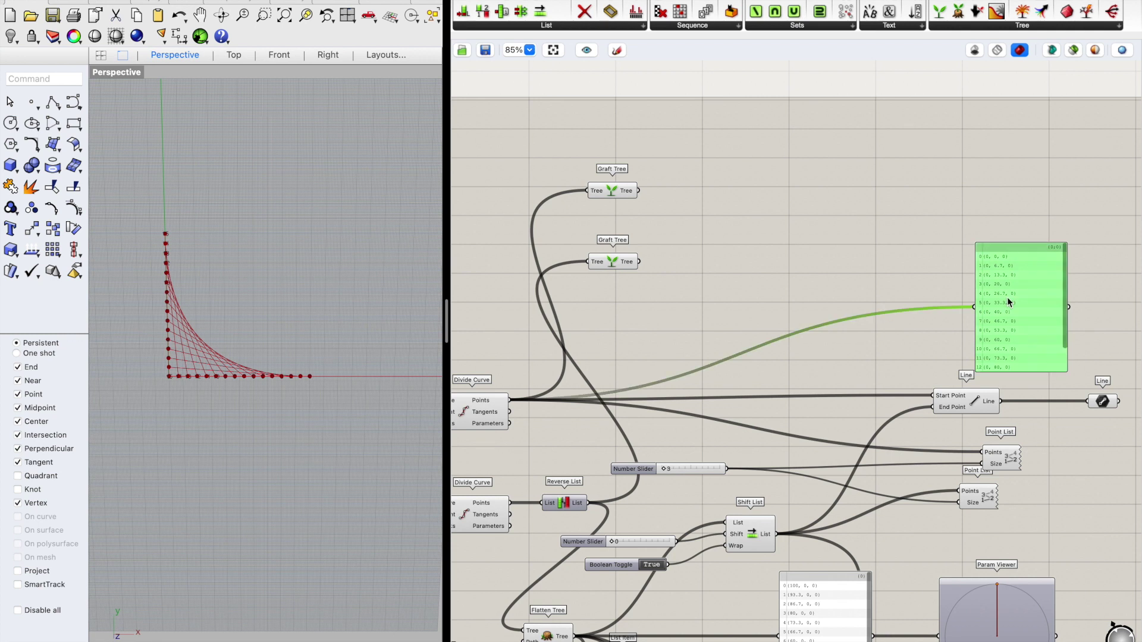
pyautogui.press('super+c')
pyautogui.press('super+v')
pyautogui.moveTo(838, 163); pyautogui.dragTo(807, 185)
pyautogui.keyDown('shift'); pyautogui.moveTo(638, 190); pyautogui.dragTo(773, 185); pyautogui.keyUp('shift')
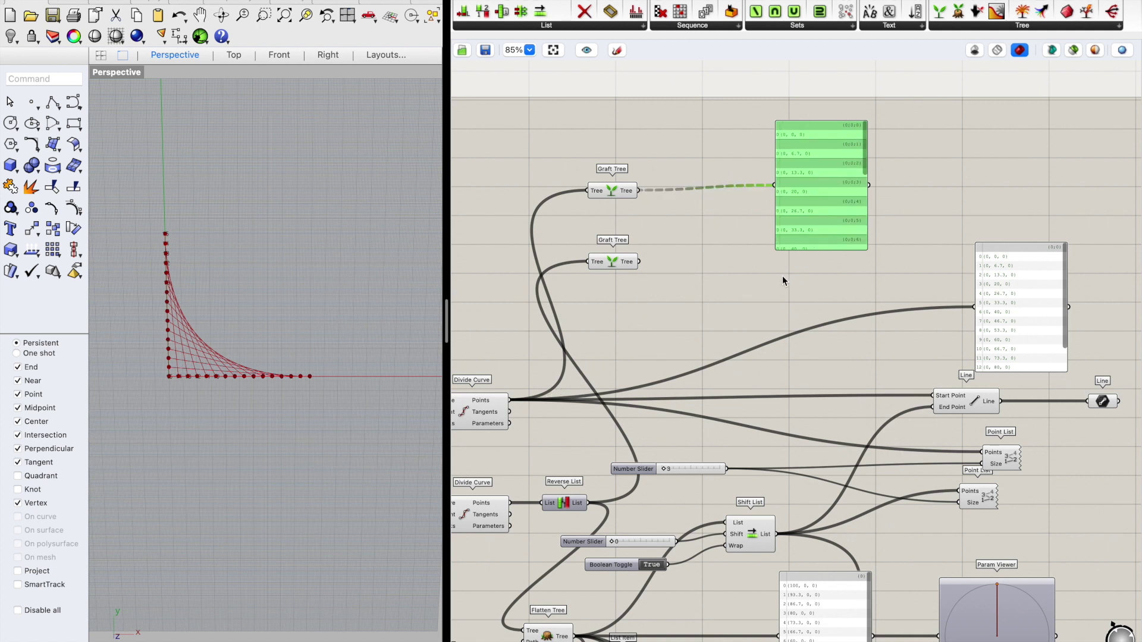
# Step: Duplicate the grafted panel below the first one and connect the second Graft Tree's output to the copy
pyautogui.moveTo(819, 230); pyautogui.dragTo(821, 365)
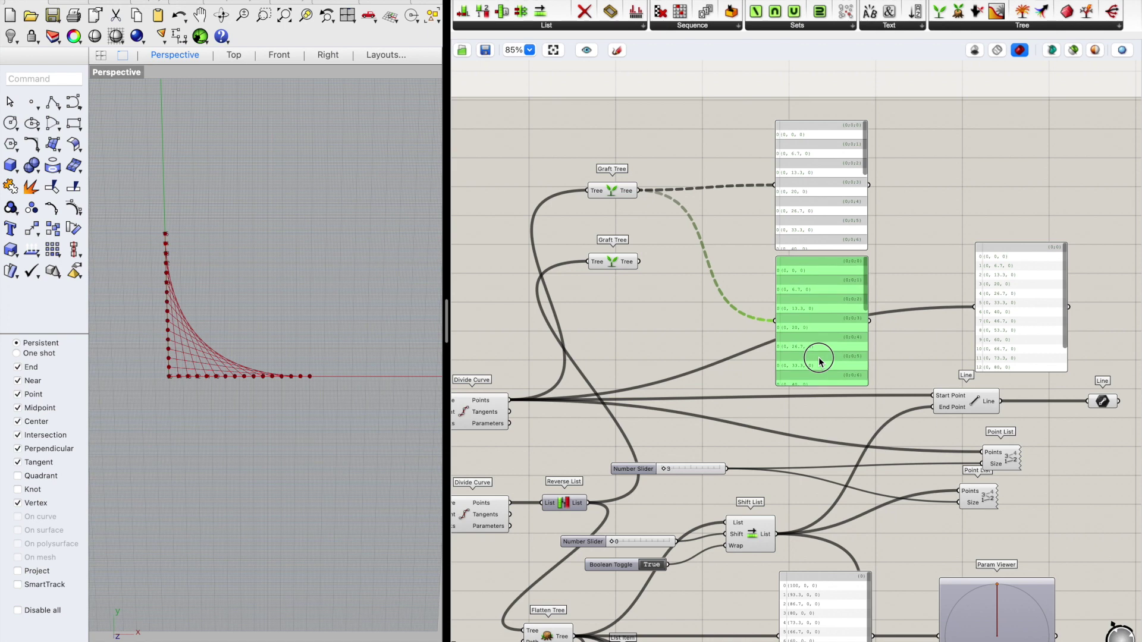
pyautogui.moveTo(640, 262); pyautogui.dragTo(773, 321)
pyautogui.click(944, 272)
pyautogui.scroll(1, 907, 281)
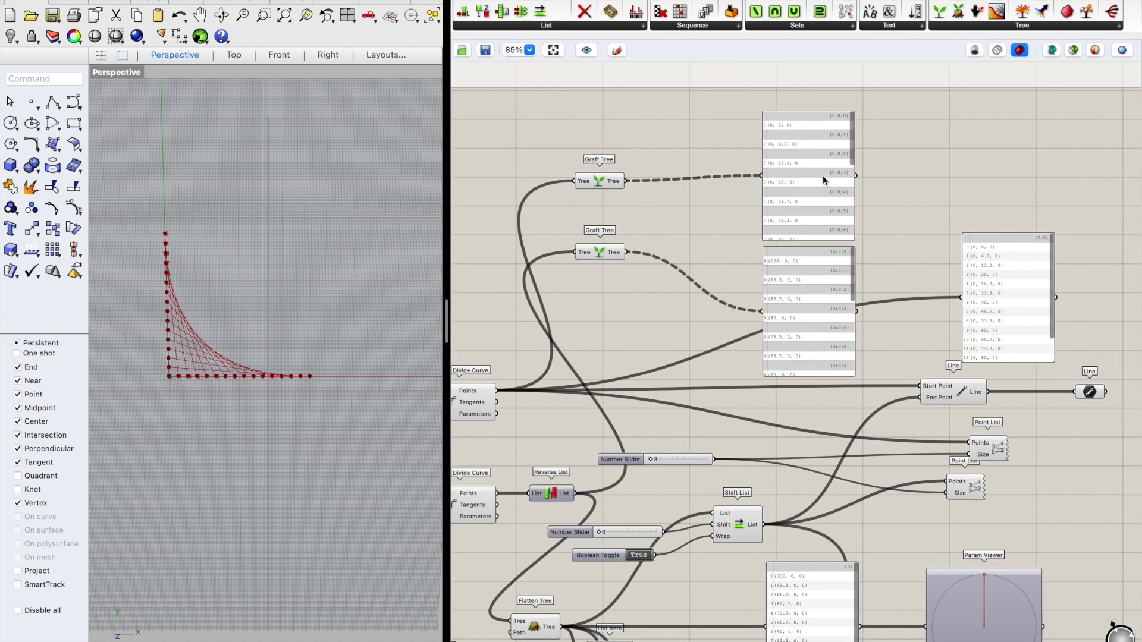
# Step: Delete the old point panel connected directly to the upper Divide Curve
pyautogui.scroll(-1, 830, 162)
pyautogui.moveTo(865, 230); pyautogui.dragTo(723, 205, button='right')
pyautogui.click(896, 290)
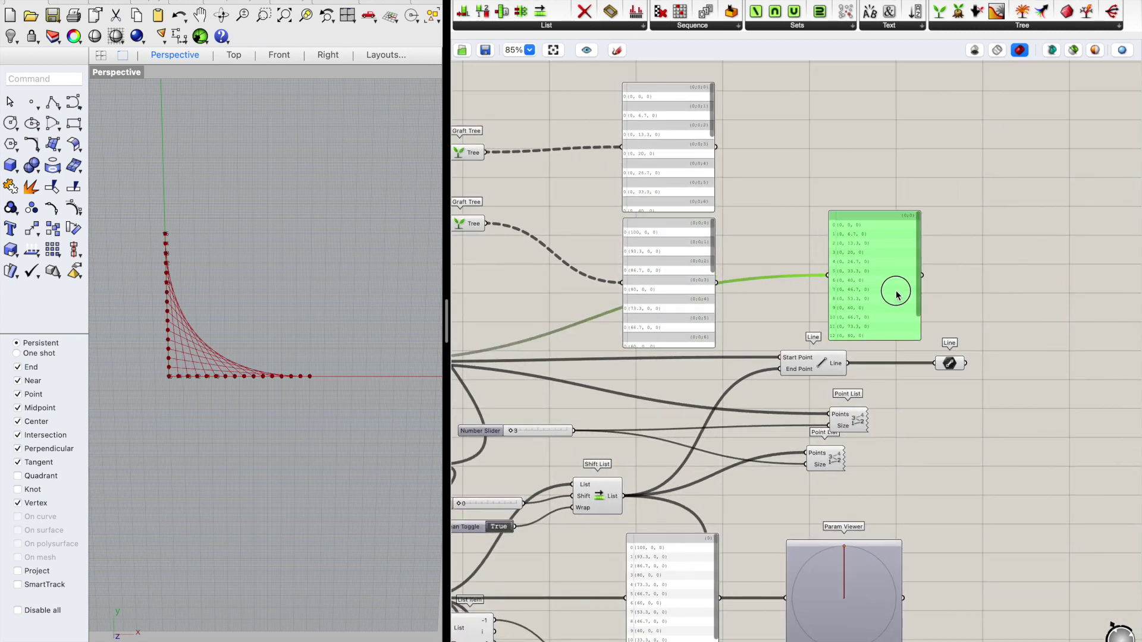
pyautogui.press('Delete')
# Step: Copy the Param Viewer next to the first grafted panel and connect that panel's output to it
pyautogui.click(875, 576)
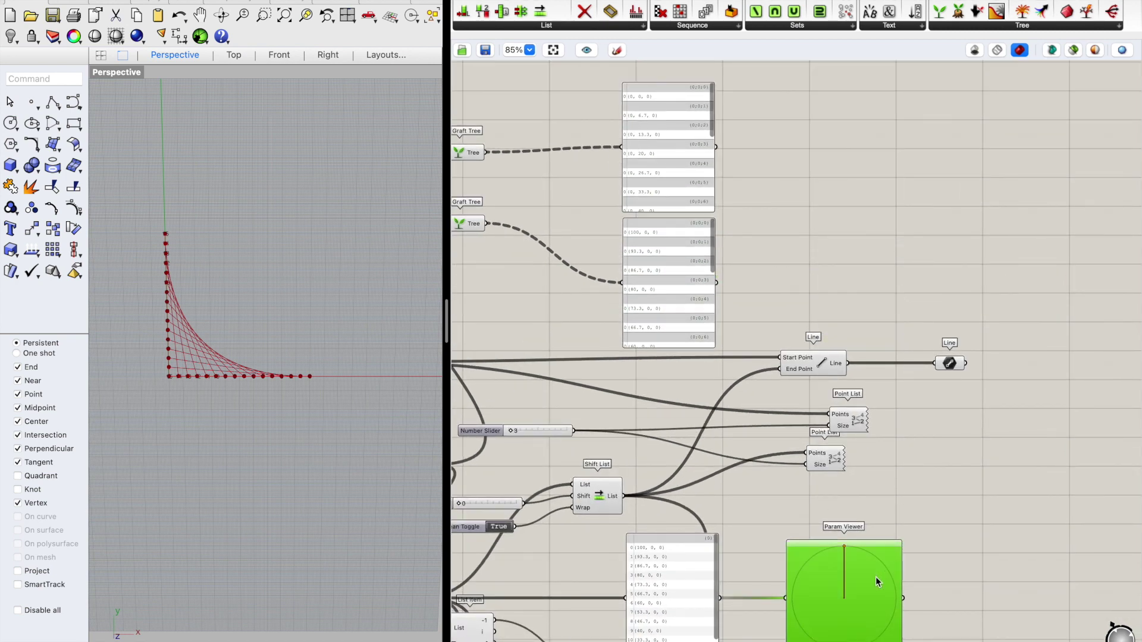
pyautogui.press('super+c')
pyautogui.press('super+v')
pyautogui.moveTo(919, 503); pyautogui.dragTo(918, 504, button='right')
pyautogui.moveTo(919, 503); pyautogui.dragTo(935, 165)
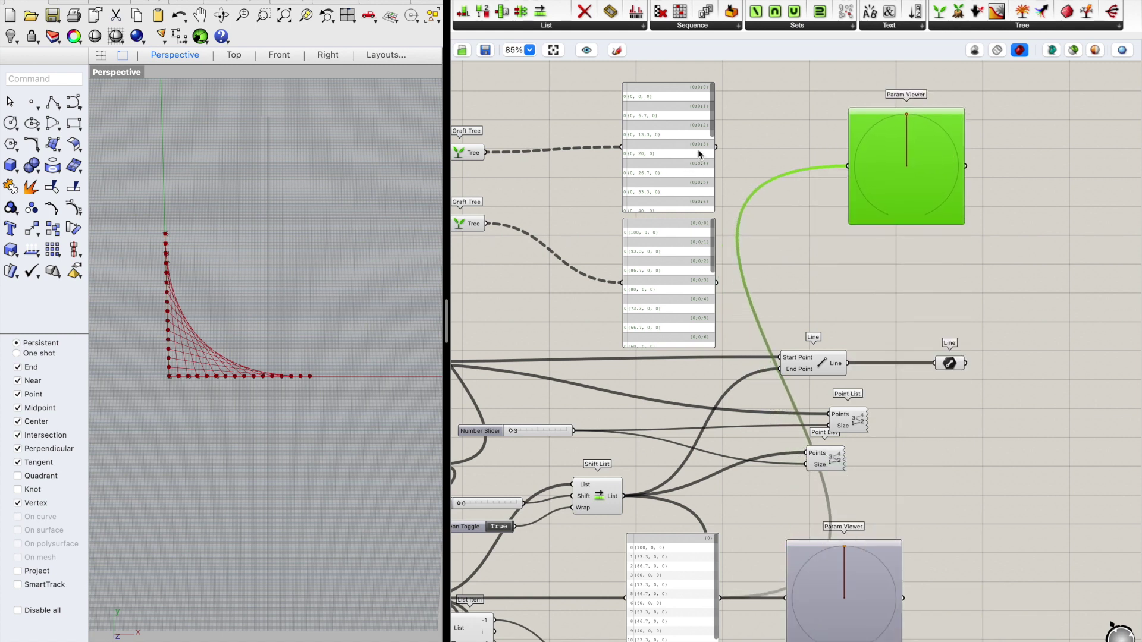
pyautogui.moveTo(720, 150); pyautogui.dragTo(845, 165)
# Step: Duplicate the new Param Viewer below itself and connect the second grafted panel's output to the copy
pyautogui.moveTo(904, 204); pyautogui.dragTo(895, 324)
pyautogui.moveTo(717, 285); pyautogui.dragTo(837, 284)
pyautogui.moveTo(757, 253); pyautogui.dragTo(880, 234, button='right')
pyautogui.moveTo(892, 297); pyautogui.dragTo(893, 350, button='right')
pyautogui.scroll(3, 808, 178)
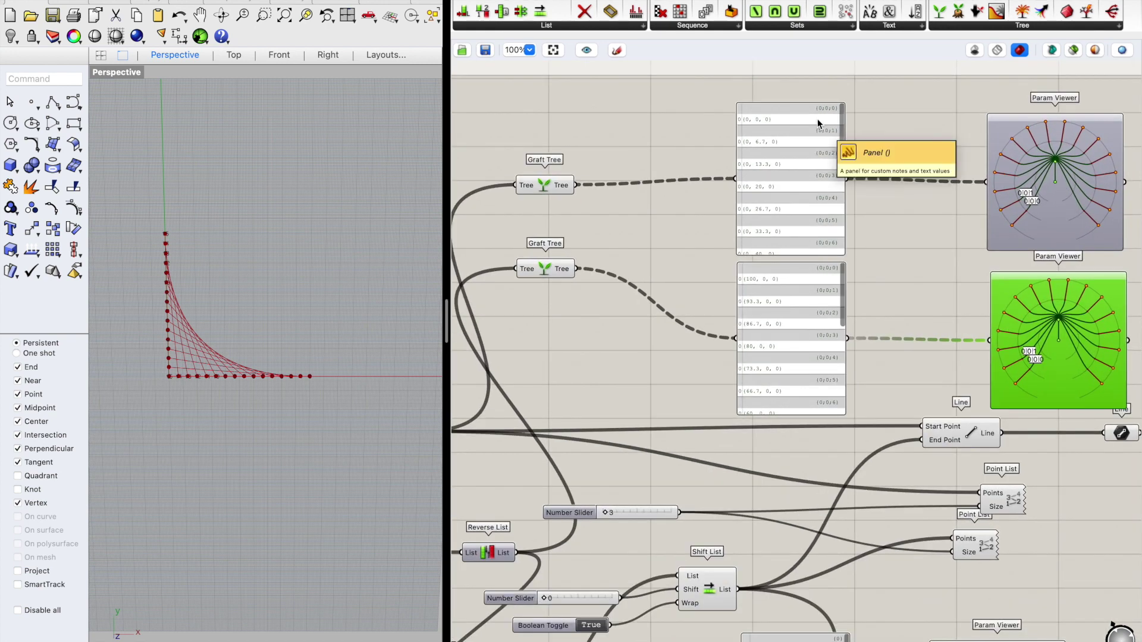
# Step: Sketch a freehand arrow on the canvas pointing at the first branch path (0;0;0) in the upper grafted panel
pyautogui.scroll(1, 817, 119)
pyautogui.scroll(1, 828, 113)
pyautogui.scroll(-1, 926, 177)
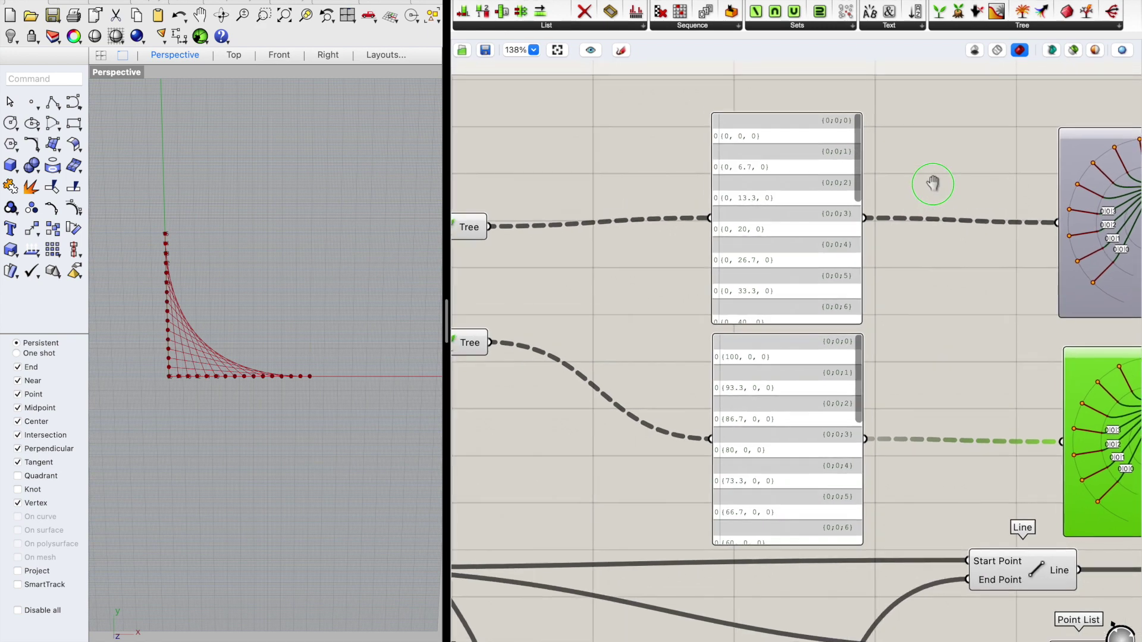
pyautogui.scroll(-1, 913, 180)
pyautogui.moveTo(911, 180); pyautogui.dragTo(896, 185, button='right')
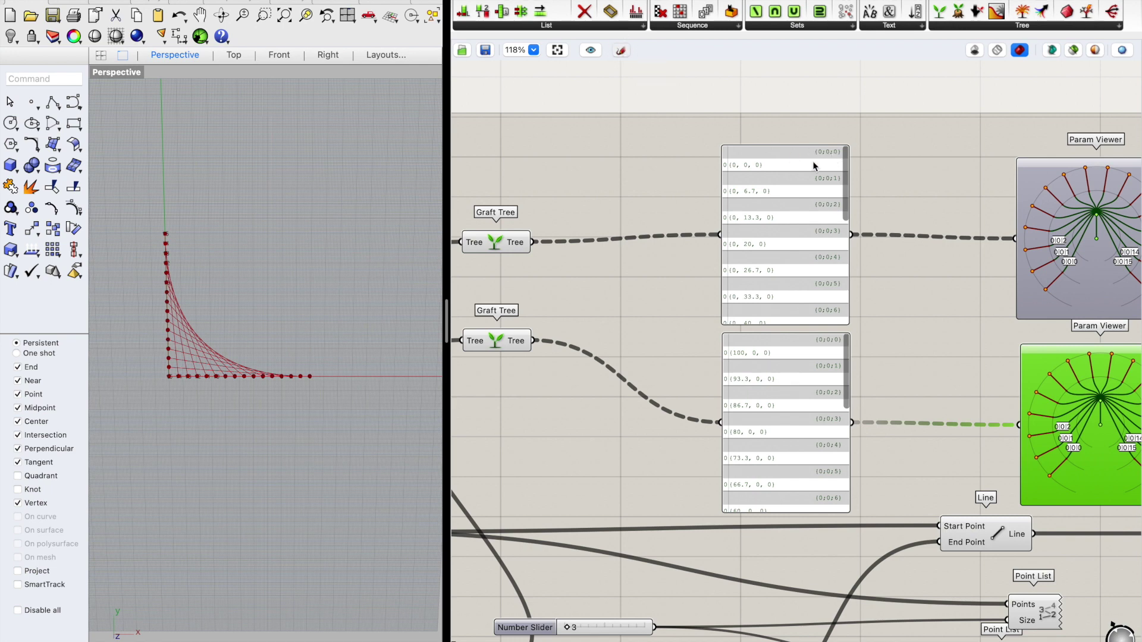
pyautogui.click(620, 50)
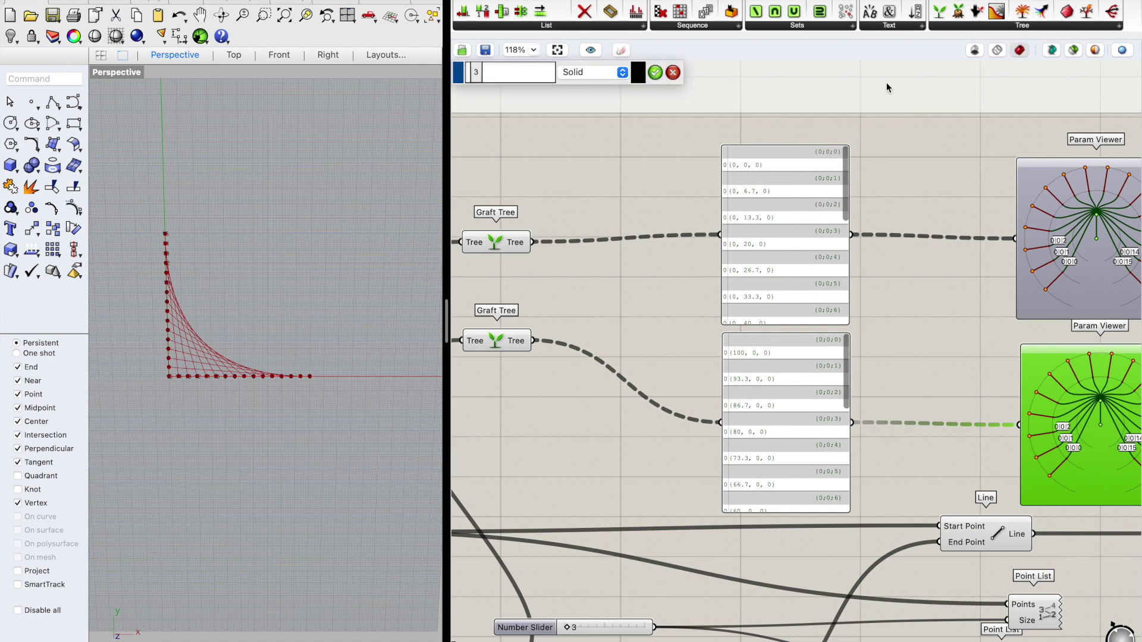
pyautogui.moveTo(898, 75)
pyautogui.mouseDown()
pyautogui.moveTo(831, 102)
pyautogui.moveTo(828, 149)
pyautogui.moveTo(839, 128)
pyautogui.mouseUp()
pyautogui.scroll(-3, 1100, 226)
pyautogui.scroll(2, 1073, 232)
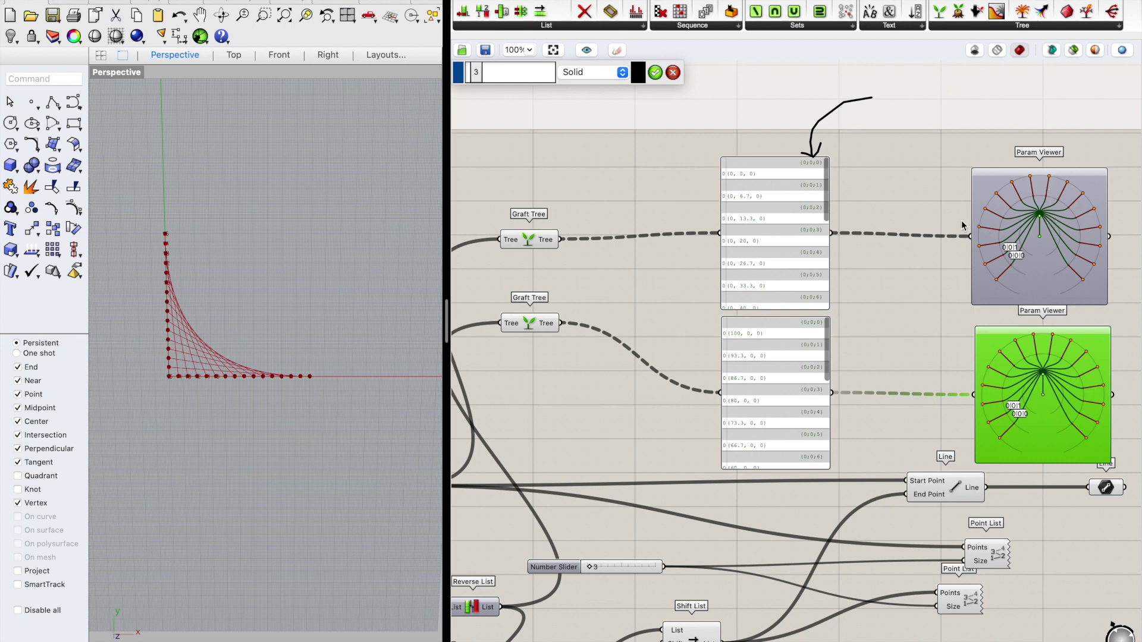
# Step: Simplify the tree output of the upper Graft Tree component
pyautogui.scroll(-1, 961, 226)
pyautogui.rightClick(908, 298)
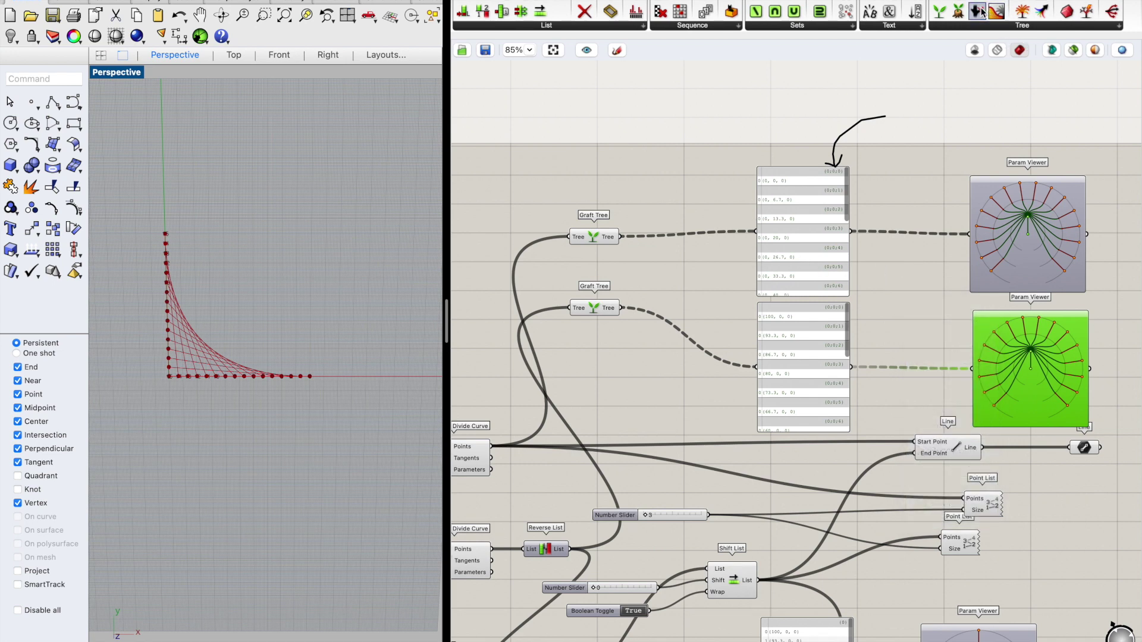
pyautogui.click(684, 198)
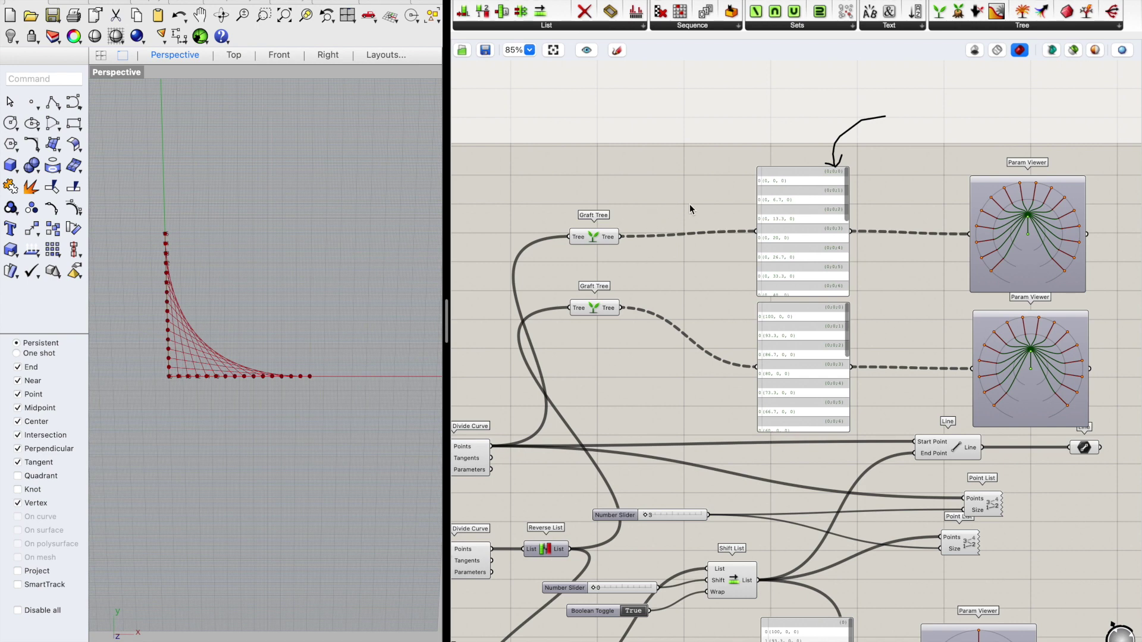
pyautogui.click(612, 237)
pyautogui.click(662, 197)
pyautogui.moveTo(616, 237)
pyautogui.rightClick(615, 239)
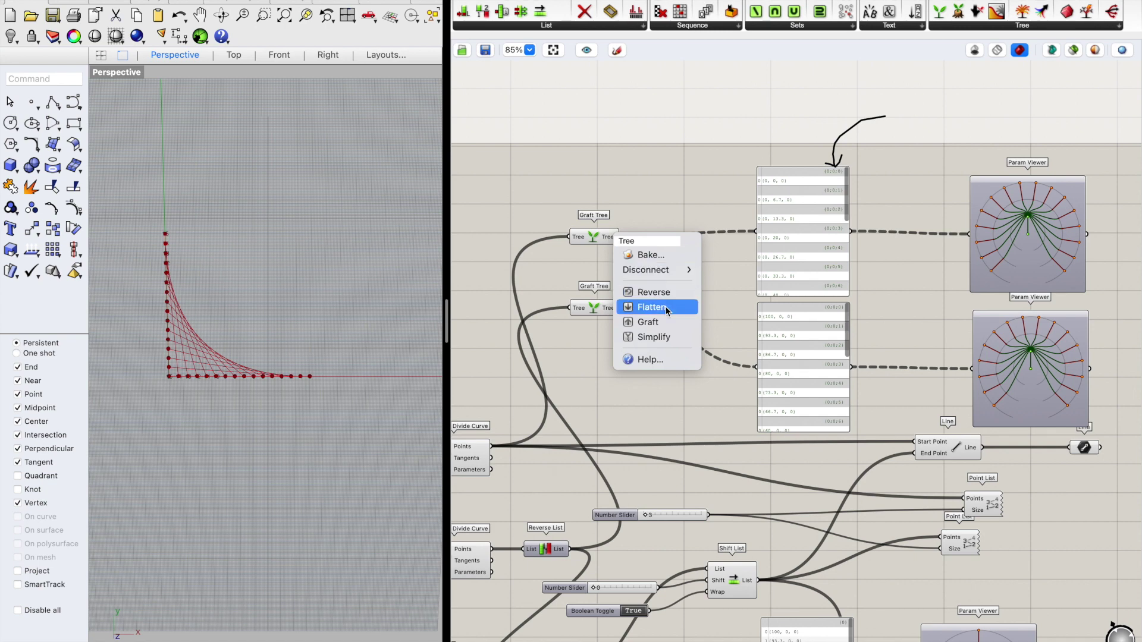
pyautogui.click(653, 338)
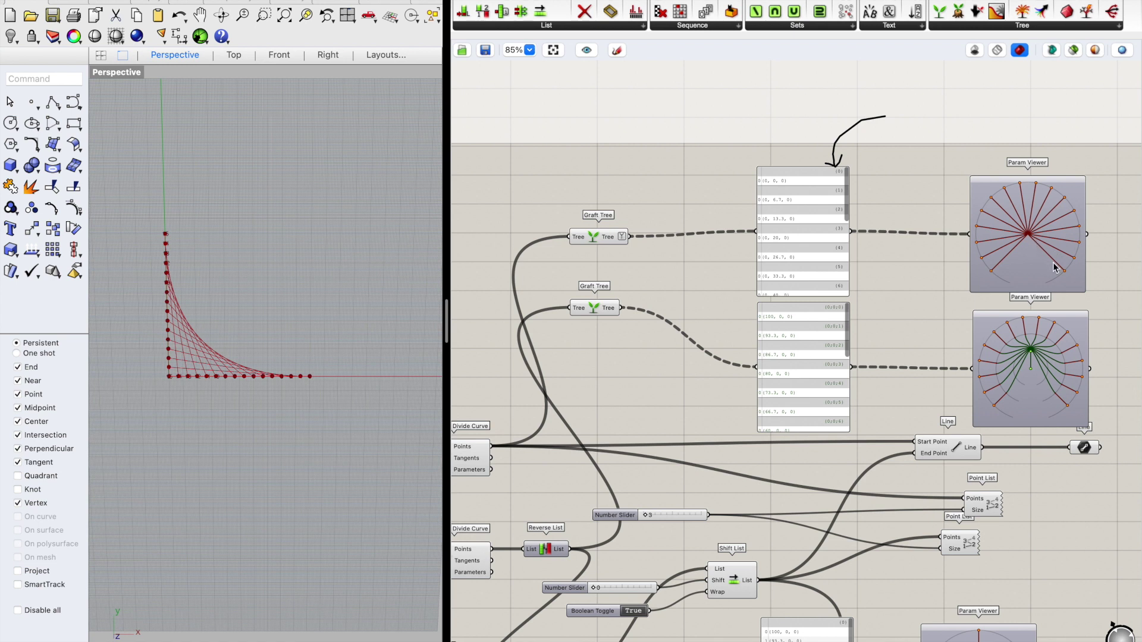
# Step: Simplify the tree output of the lower Graft Tree component as well
pyautogui.moveTo(1058, 271)
pyautogui.moveTo(1028, 241)
pyautogui.rightClick(615, 309)
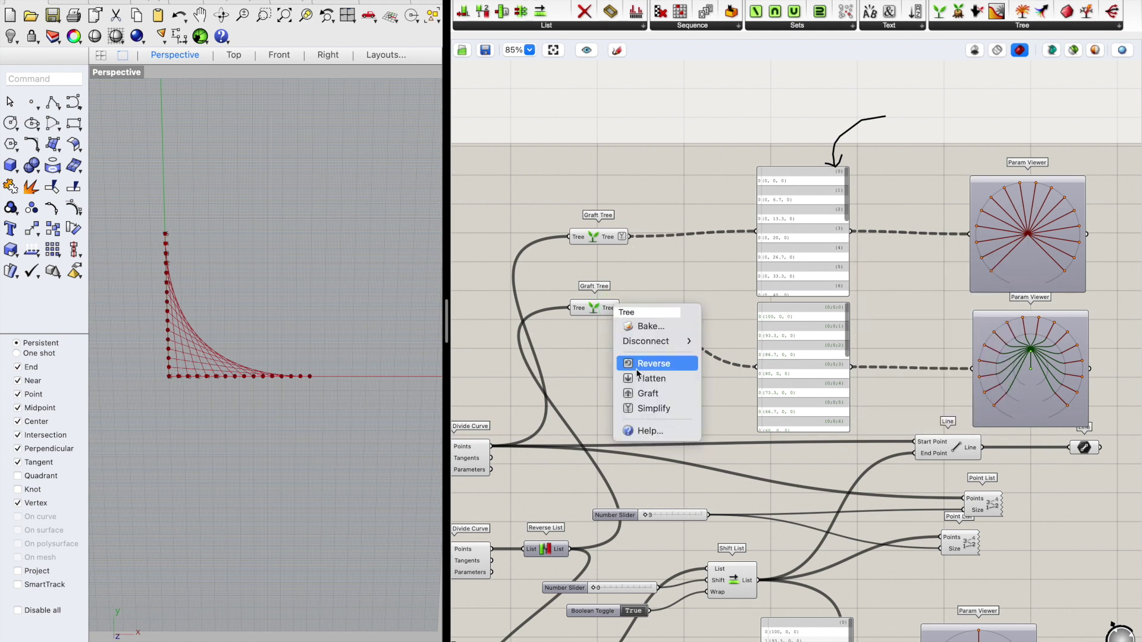
pyautogui.click(688, 406)
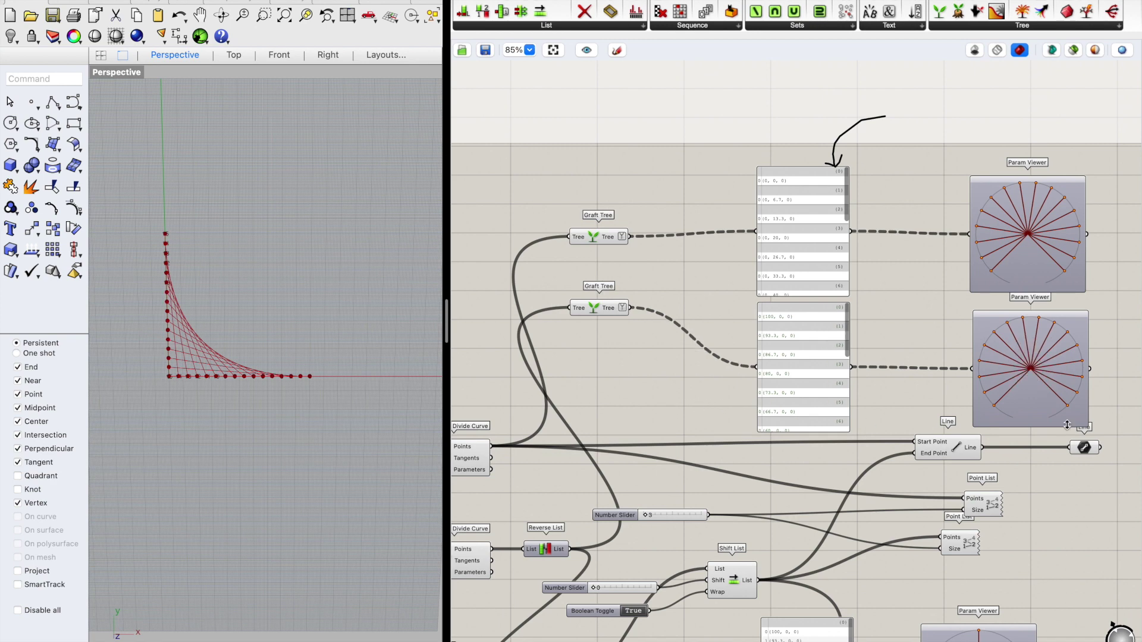
# Step: Place a new Line component with Start Point and End Point inputs beyond the two upper Param Viewers
pyautogui.scroll(-1, 958, 281)
pyautogui.moveTo(1129, 400); pyautogui.dragTo(1033, 381, button='right')
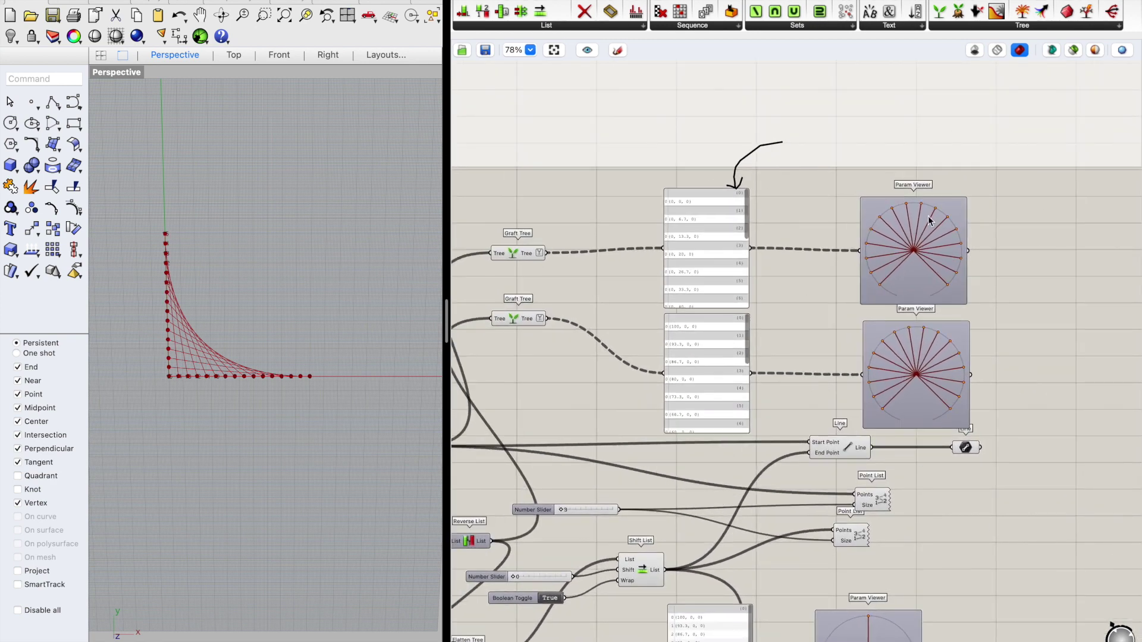
pyautogui.moveTo(849, 287); pyautogui.dragTo(870, 241, button='right')
pyautogui.click(950, 230)
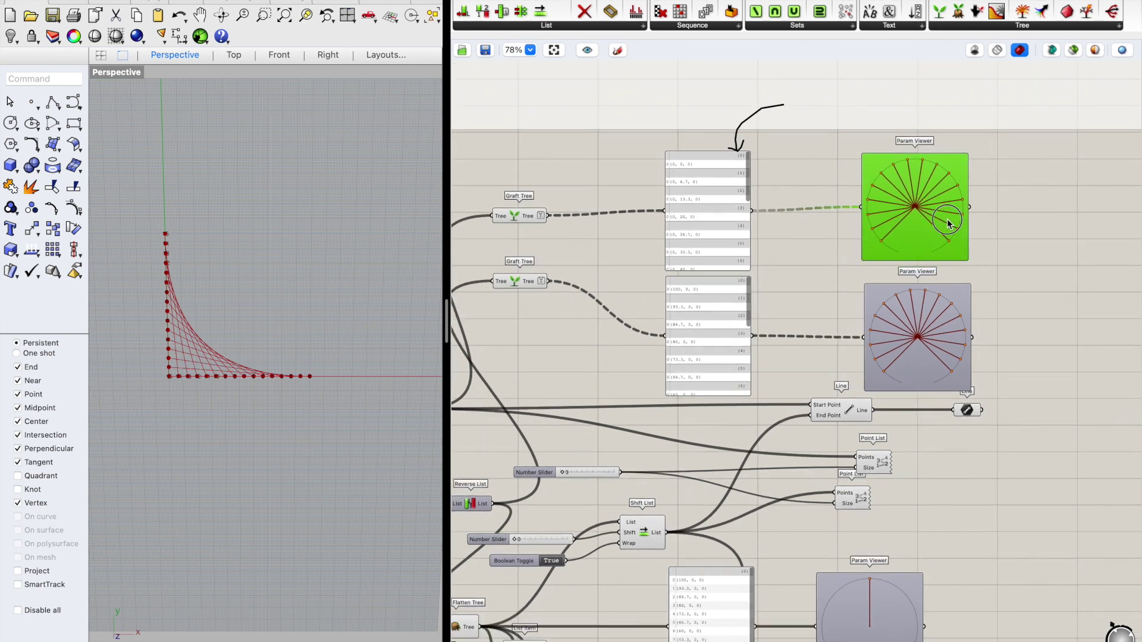
pyautogui.moveTo(1064, 273); pyautogui.dragTo(988, 270, button='right')
pyautogui.doubleClick(1039, 265)
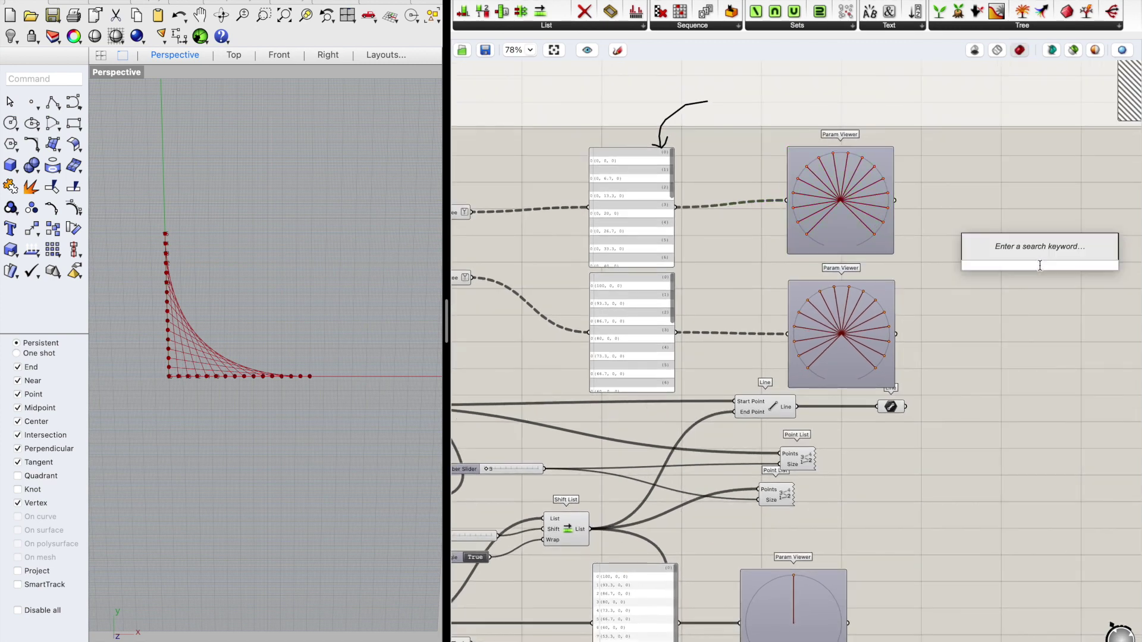
pyautogui.write('line')
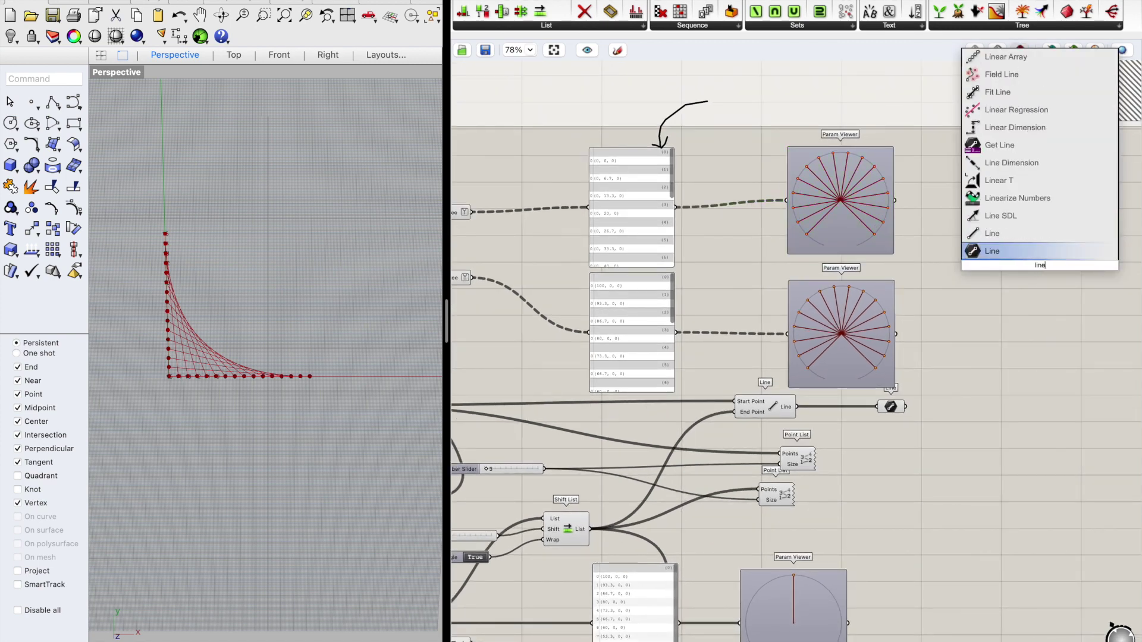
pyautogui.click(1028, 234)
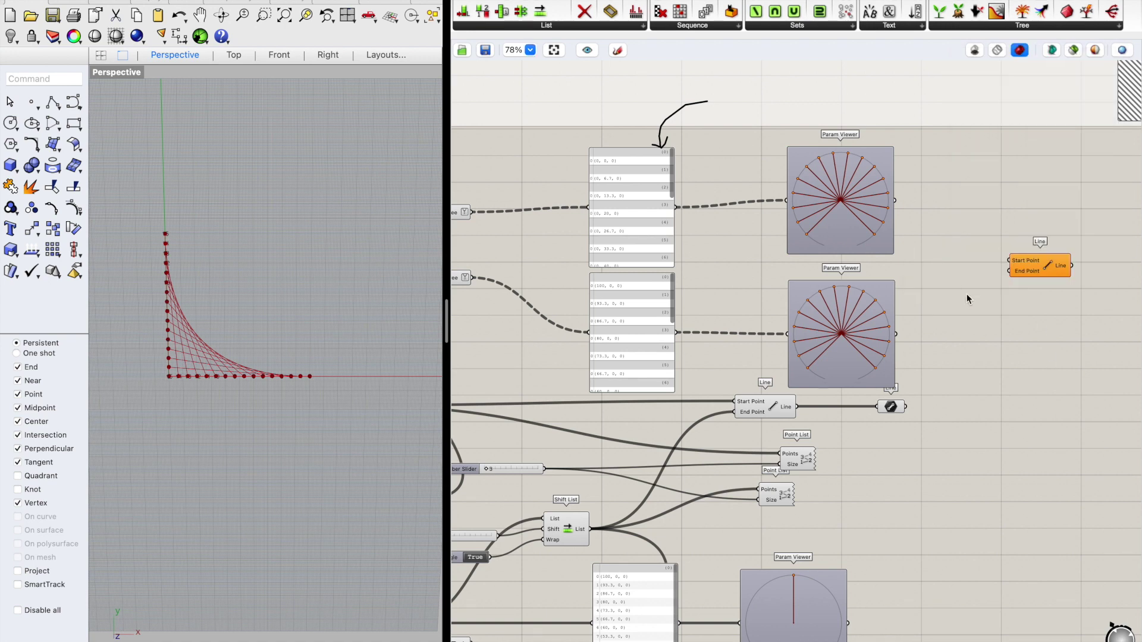
# Step: Turn off the preview of the existing Line component fed by Divide Curve and Shift List
pyautogui.click(766, 408)
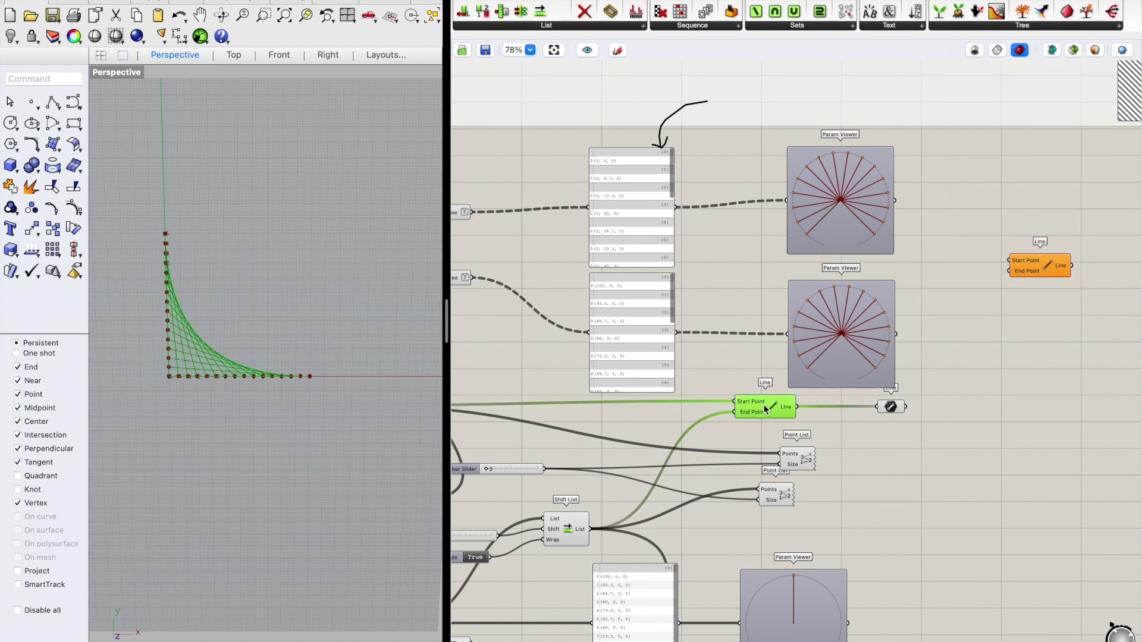
pyautogui.middleClick(764, 406)
pyautogui.click(829, 402)
pyautogui.moveTo(983, 366); pyautogui.dragTo(948, 386, button='right')
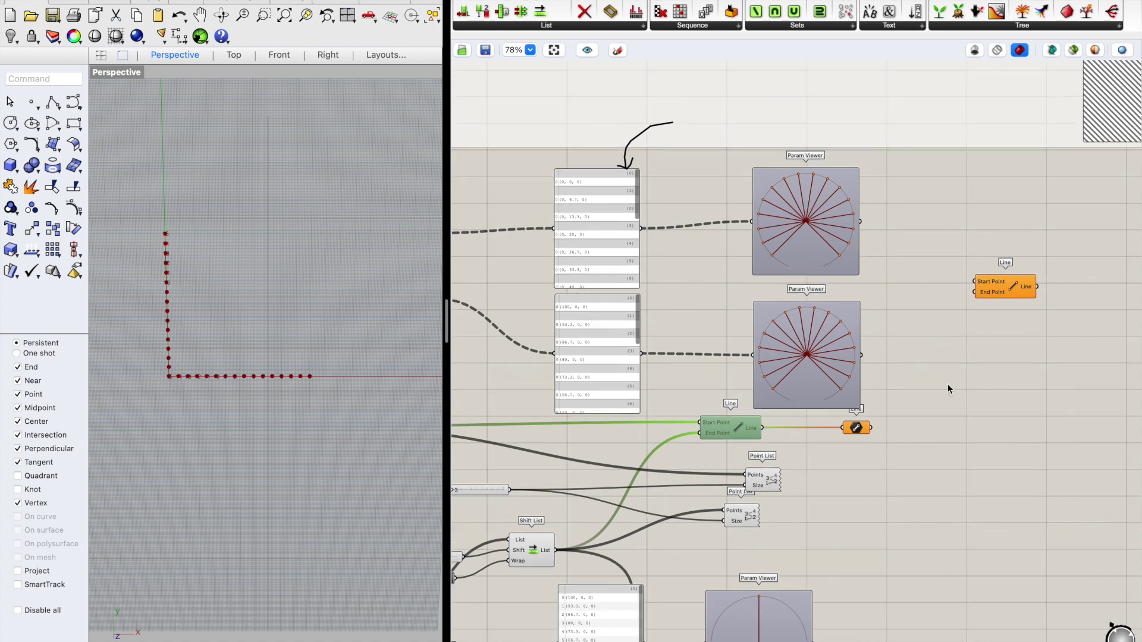
# Step: Place a Point List component just above the new Line component
pyautogui.click(823, 232)
pyautogui.click(919, 265)
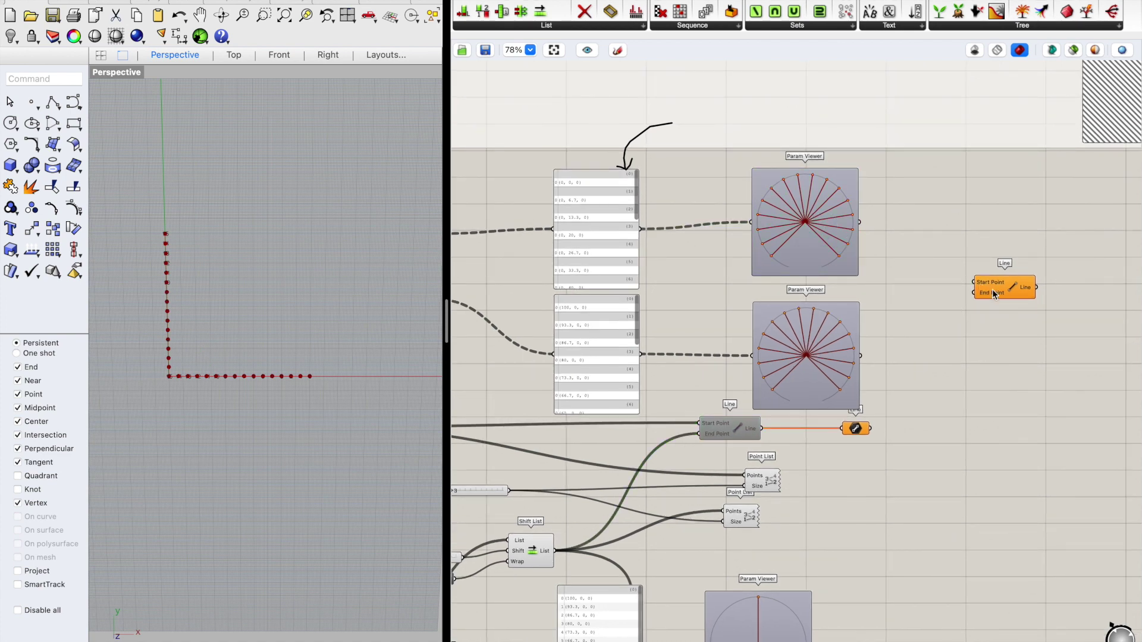
pyautogui.doubleClick(960, 224)
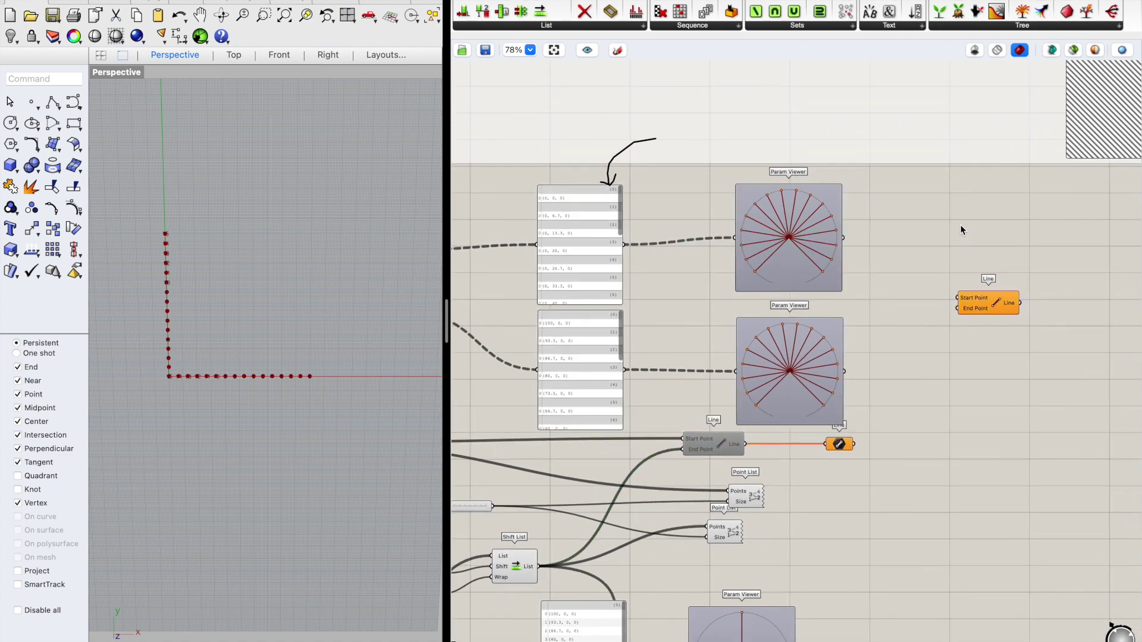
pyautogui.write('point')
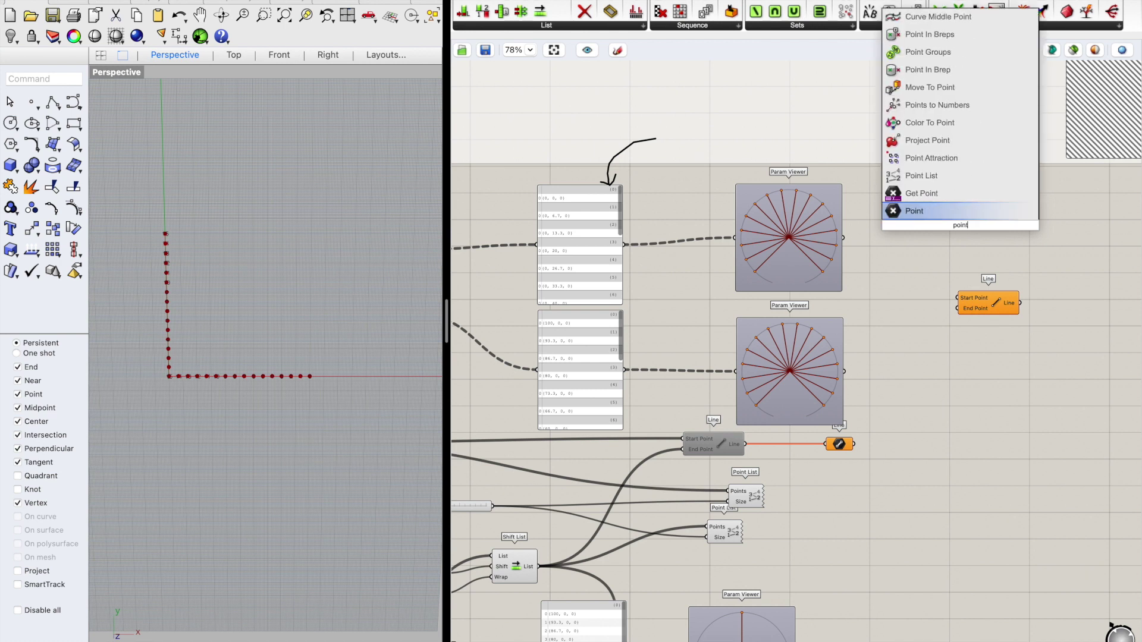
pyautogui.press('Up')
pyautogui.press('Return')
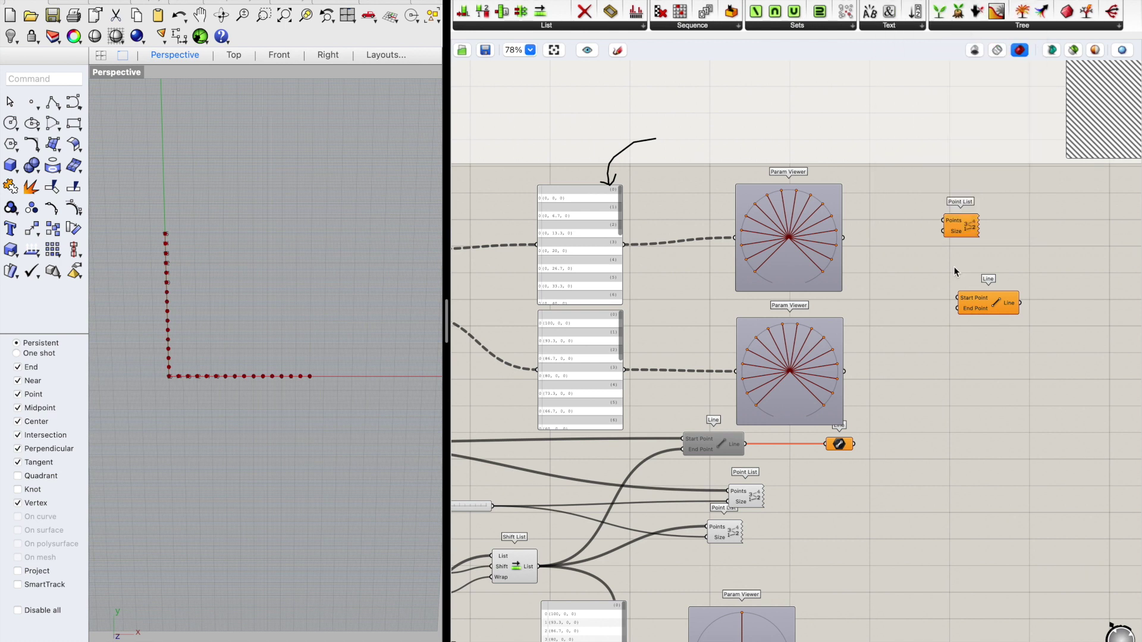
# Step: Connect the upper grafted panel's output to the new Point List's Points input, and nudge the Param Viewer and Point List into place
pyautogui.moveTo(842, 239); pyautogui.dragTo(982, 239)
pyautogui.click(877, 247)
pyautogui.moveTo(893, 253); pyautogui.dragTo(928, 250, button='right')
pyautogui.moveTo(659, 242); pyautogui.dragTo(1001, 230)
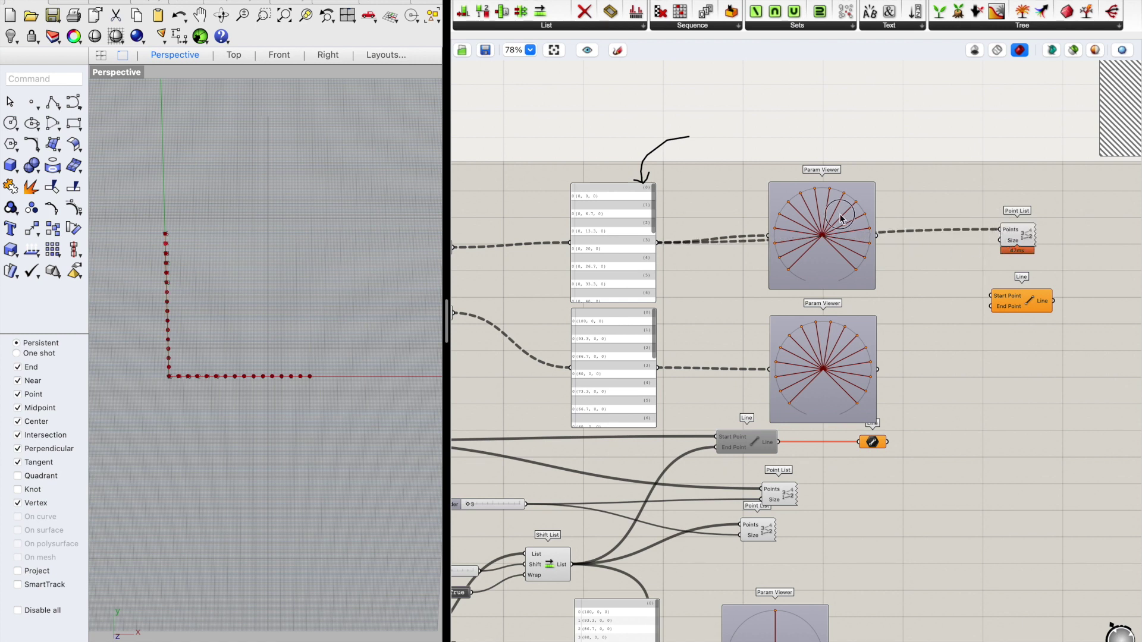
pyautogui.moveTo(841, 219); pyautogui.dragTo(837, 208)
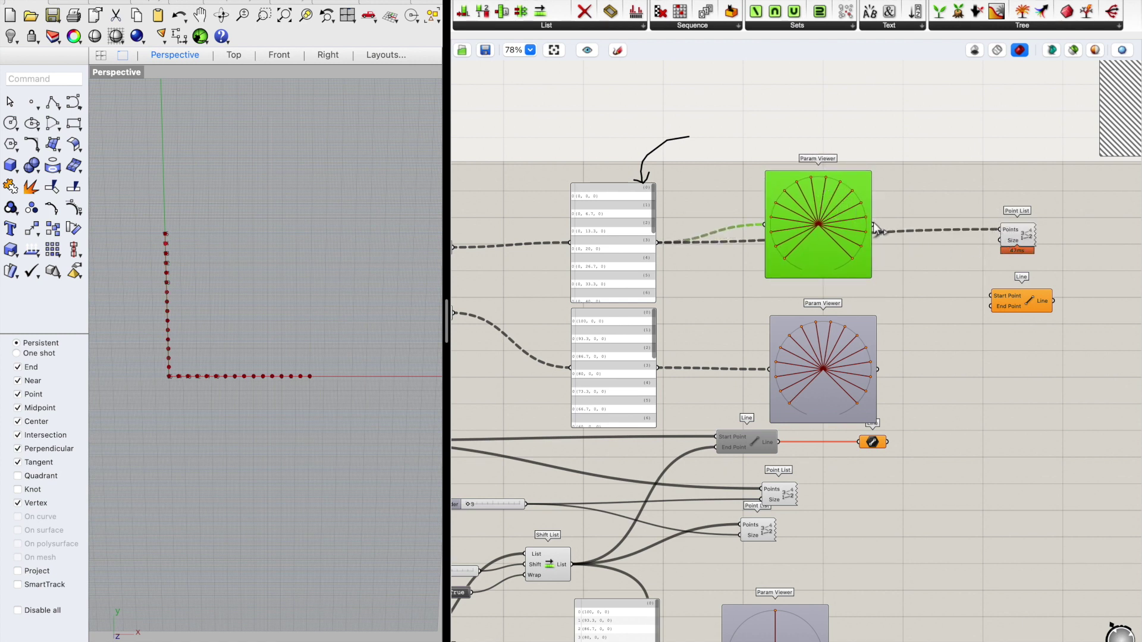
pyautogui.moveTo(1017, 244); pyautogui.dragTo(1026, 245)
pyautogui.click(941, 272)
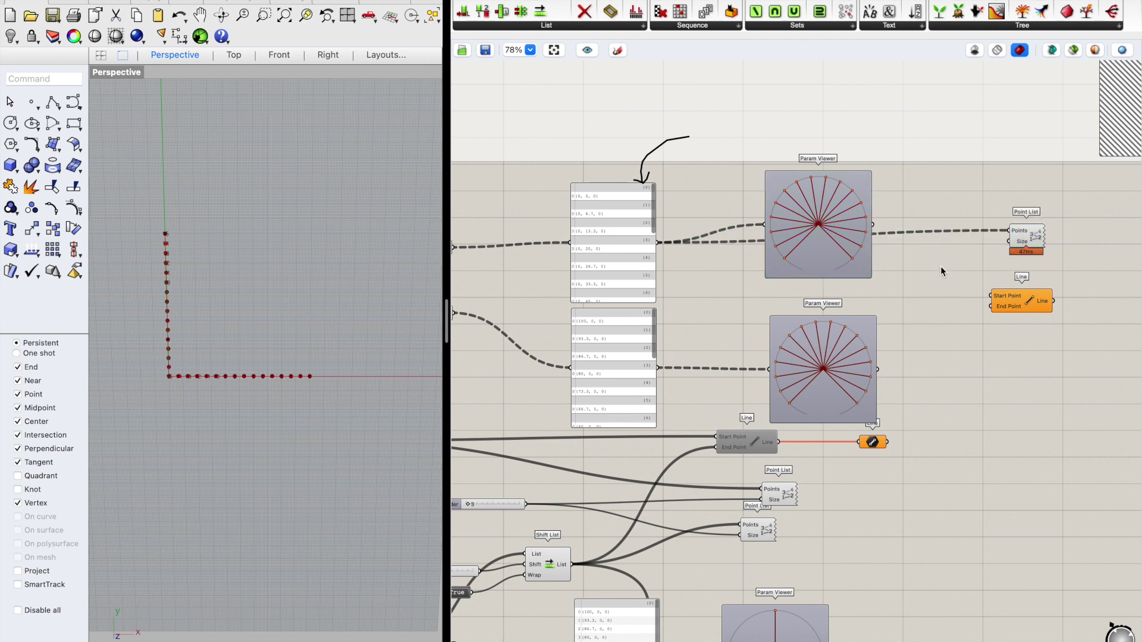
pyautogui.doubleClick(940, 267)
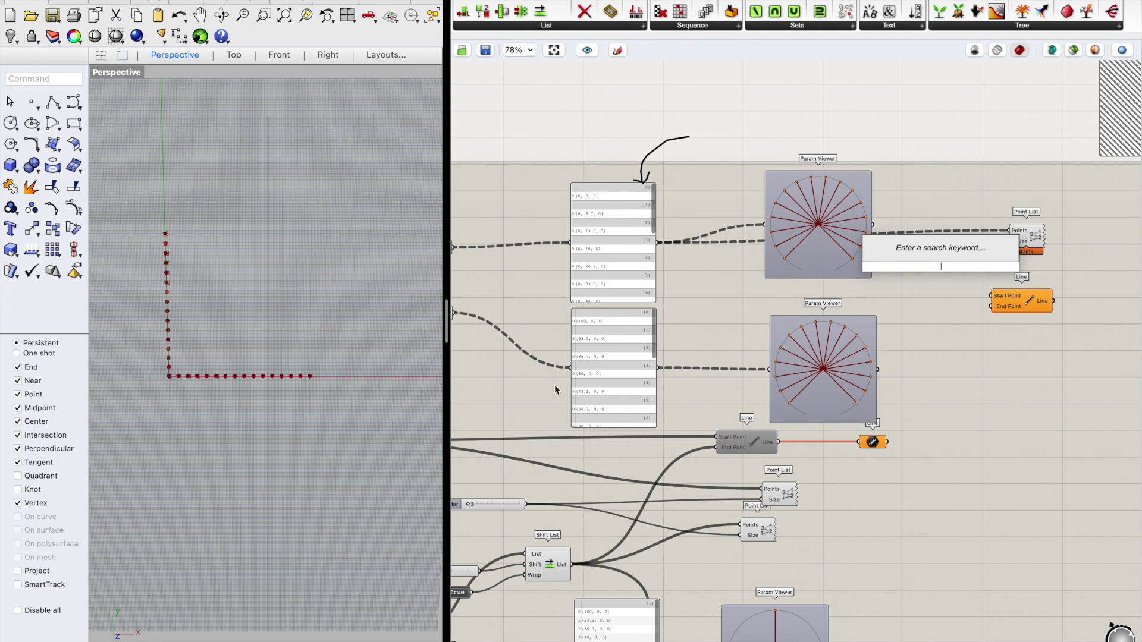
pyautogui.scroll(2, 605, 230)
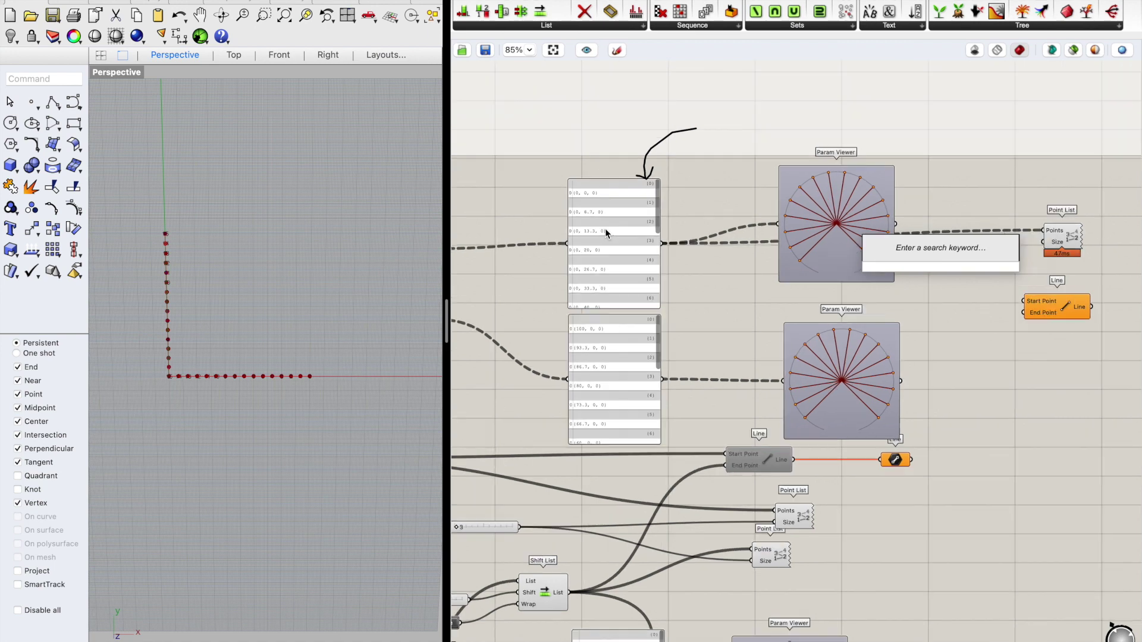
pyautogui.scroll(-2, 574, 196)
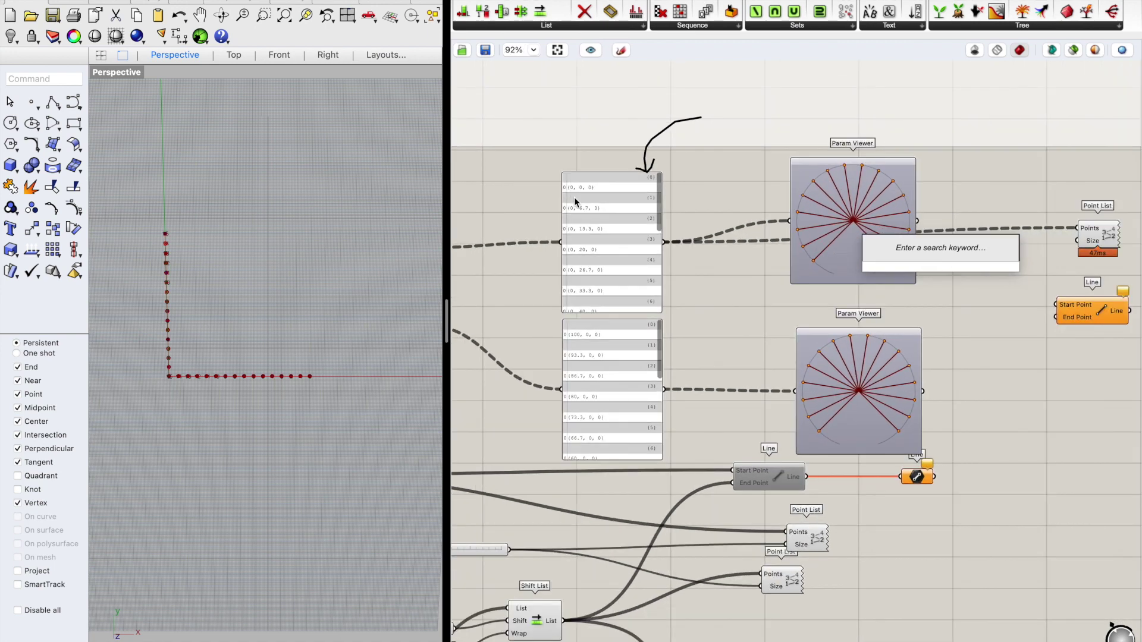
pyautogui.click(958, 296)
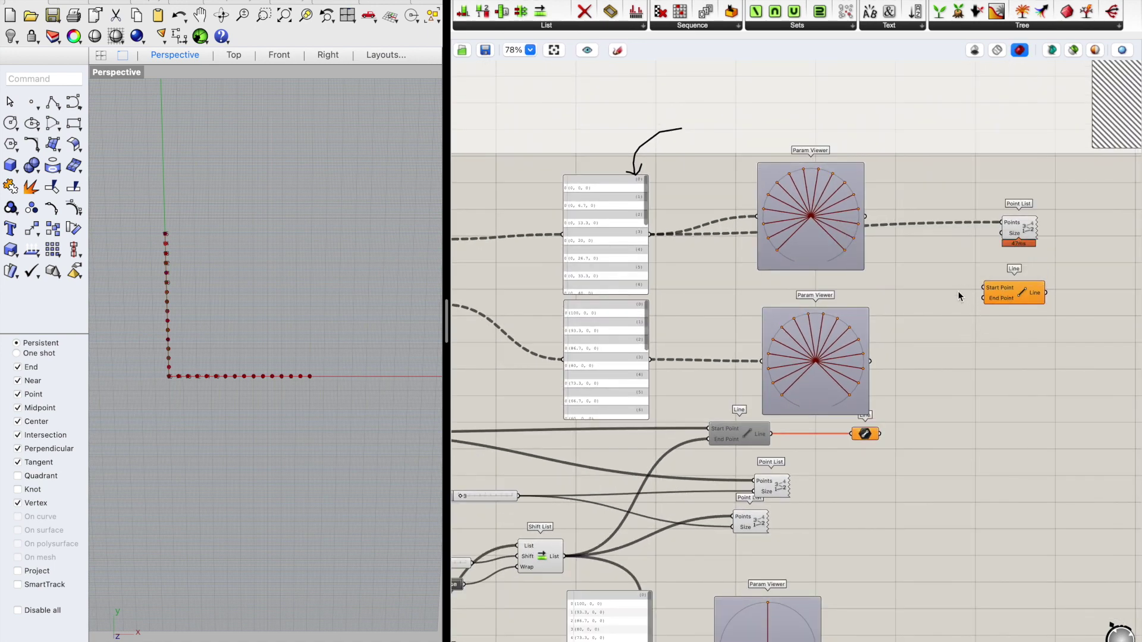
# Step: Add a 10.00 Number Slider, connect it to the new Point List's Size input, and lower it to about 5.66
pyautogui.doubleClick(938, 253)
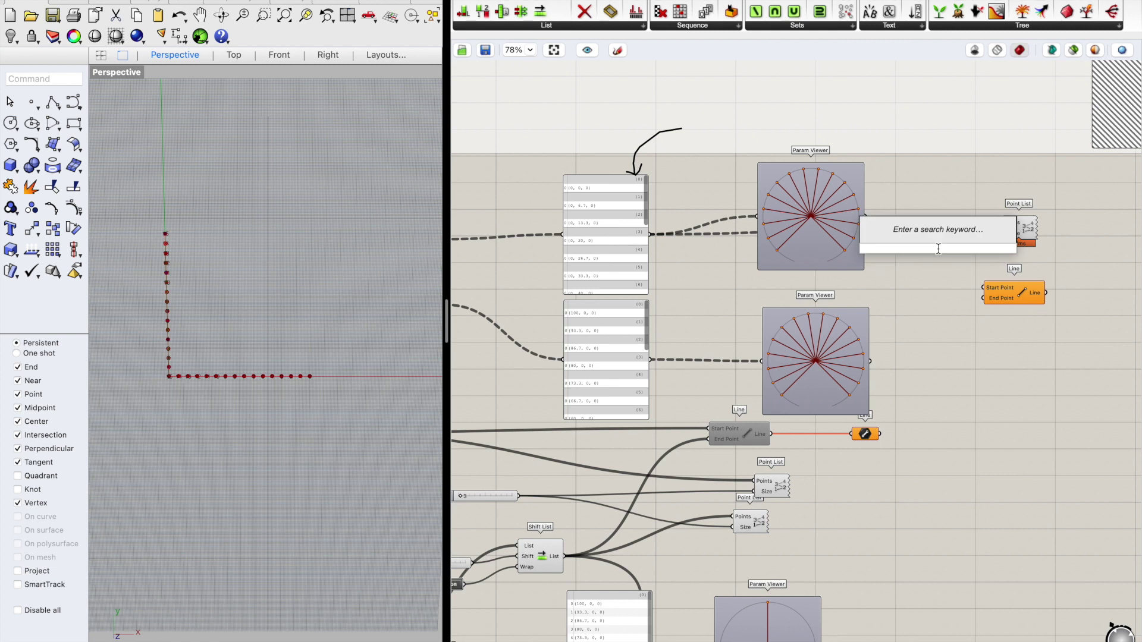
pyautogui.write('10.00')
pyautogui.press('Return')
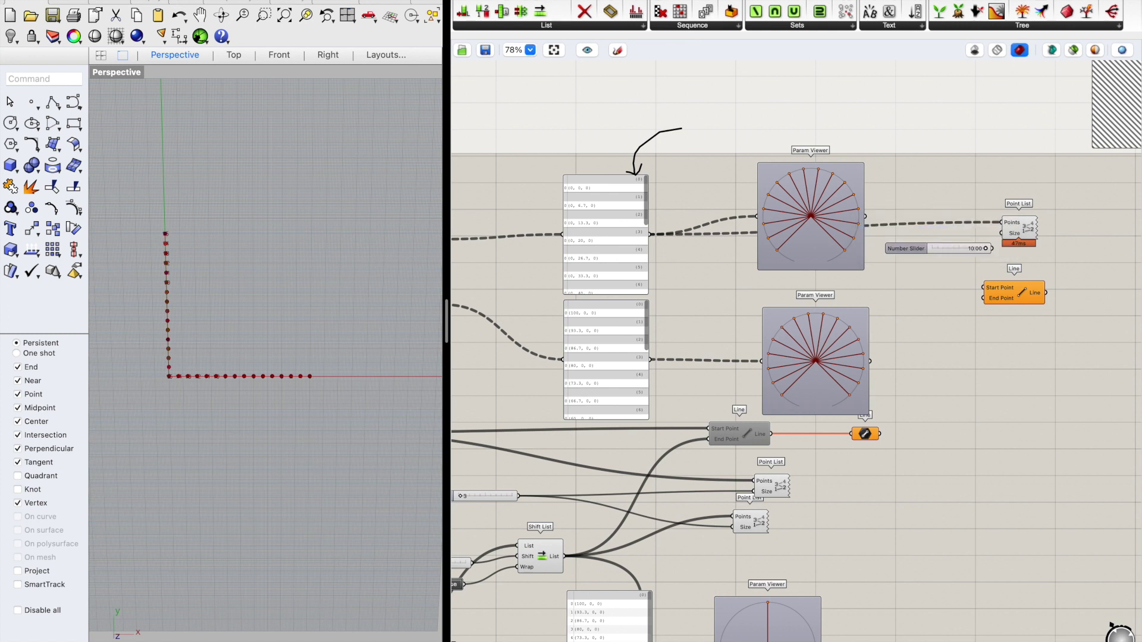
pyautogui.moveTo(992, 248); pyautogui.dragTo(964, 261)
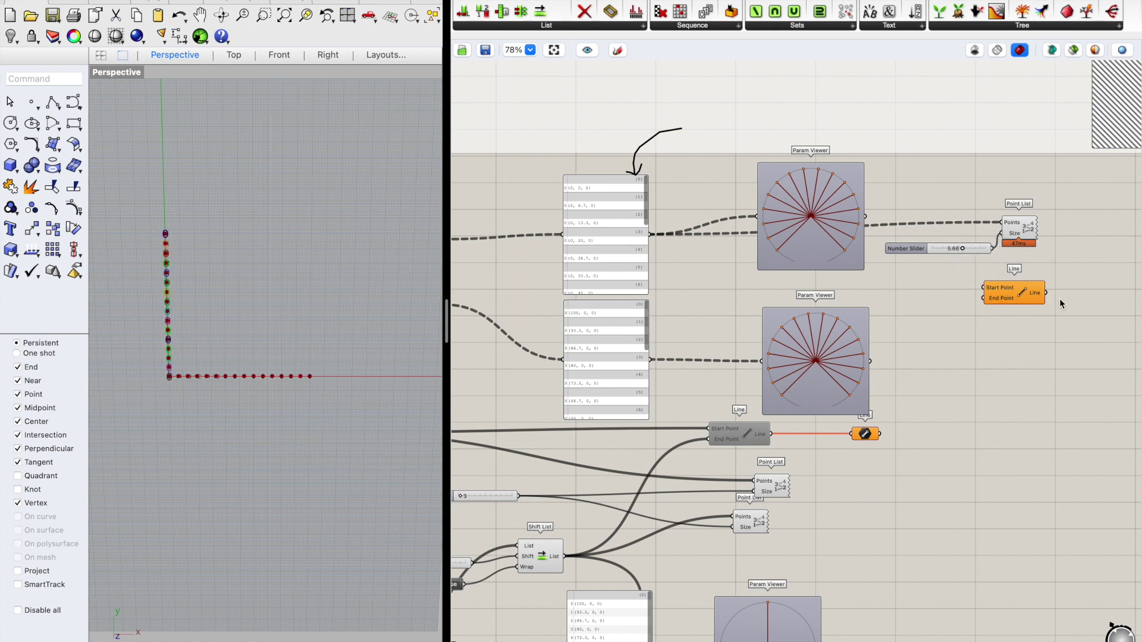
# Step: Move the new Line component out of the way and duplicate the Point List with its slider beside the lower Param Viewer
pyautogui.moveTo(1021, 293); pyautogui.dragTo(1089, 365)
pyautogui.moveTo(1049, 285); pyautogui.dragTo(946, 205)
pyautogui.press('super+c')
pyautogui.press('super+v')
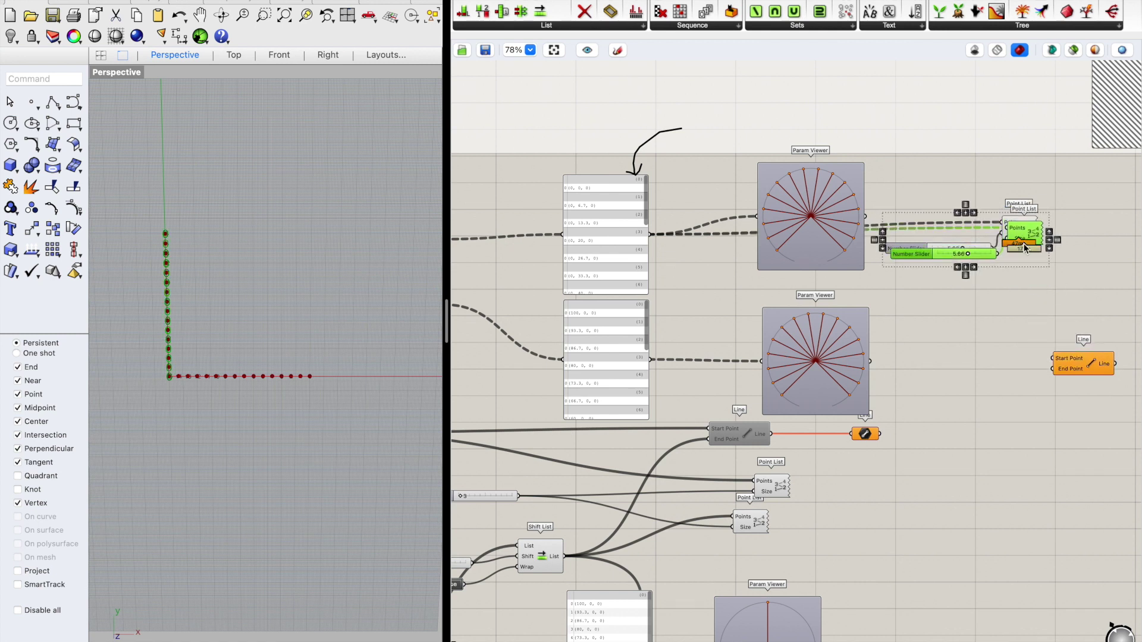
pyautogui.moveTo(1028, 246); pyautogui.dragTo(1025, 349)
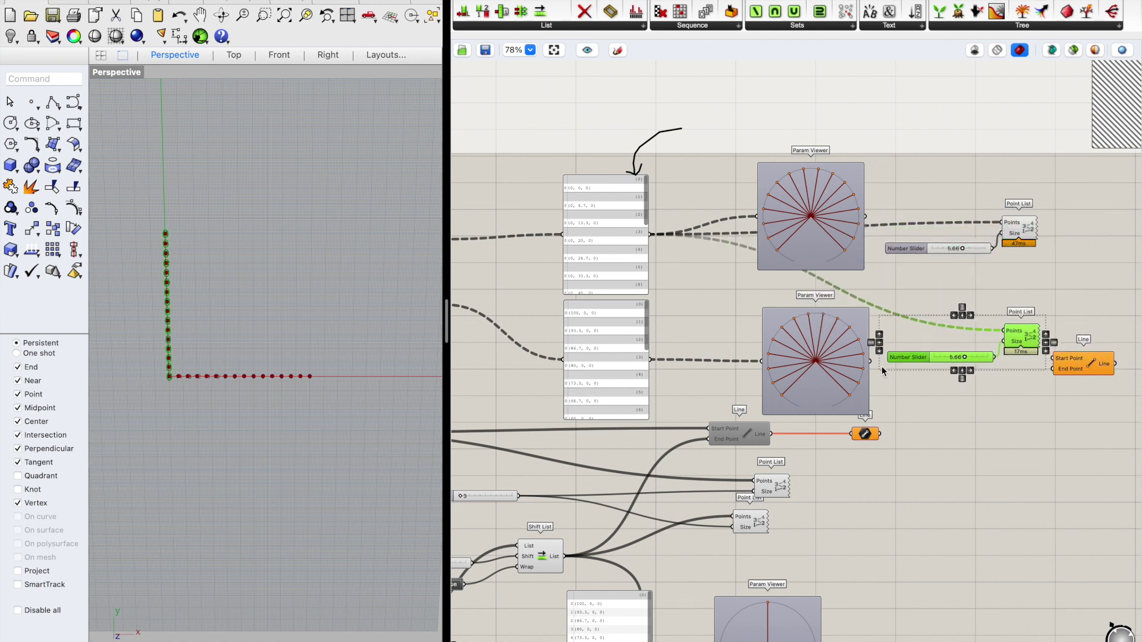
# Step: Connect the lower grafted panel's output to the copied Point List's Points input and move the Line component between the two Point Lists
pyautogui.moveTo(872, 361); pyautogui.dragTo(1004, 331)
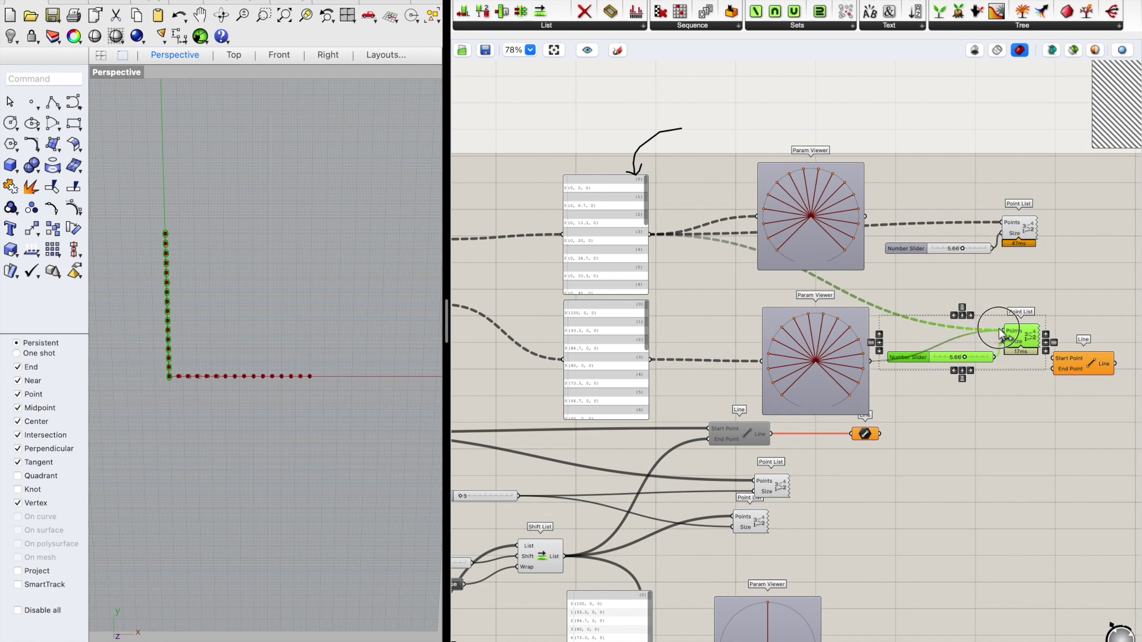
pyautogui.click(1034, 433)
pyautogui.moveTo(1097, 358); pyautogui.dragTo(1121, 365)
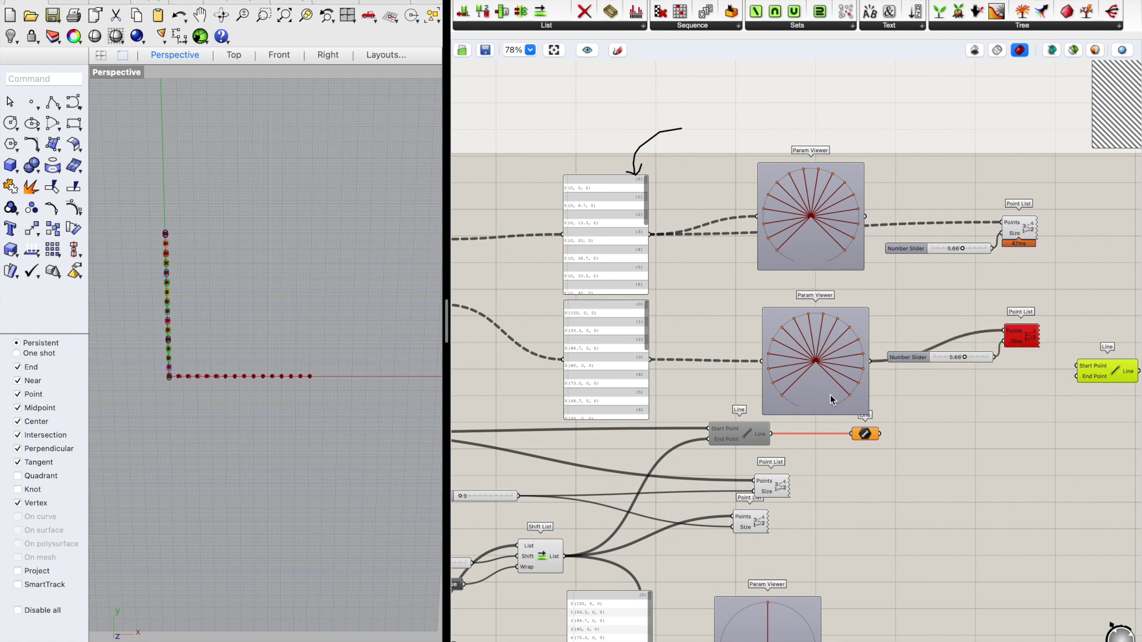
pyautogui.moveTo(650, 359); pyautogui.dragTo(1003, 330)
pyautogui.click(1018, 455)
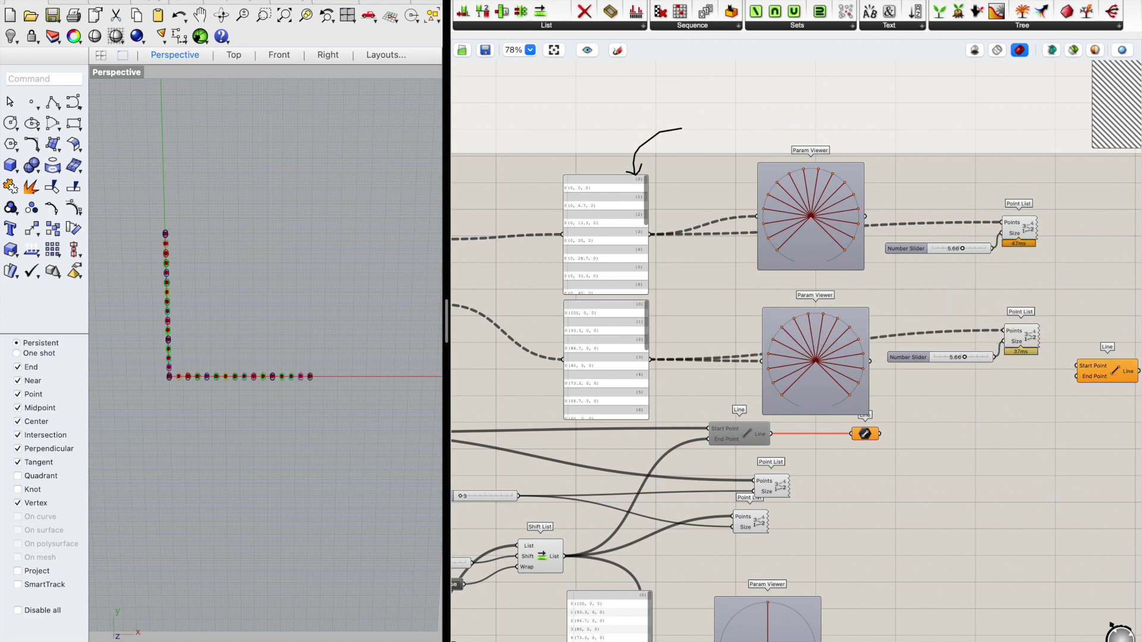
pyautogui.moveTo(1125, 375); pyautogui.dragTo(1098, 298)
pyautogui.click(1058, 441)
# Step: Examine the numbered points along both axes in the Rhino viewport and compare them with the branch paths in the grafted panels
pyautogui.scroll(3, 212, 336)
pyautogui.moveTo(252, 502); pyautogui.dragTo(239, 480, button='right')
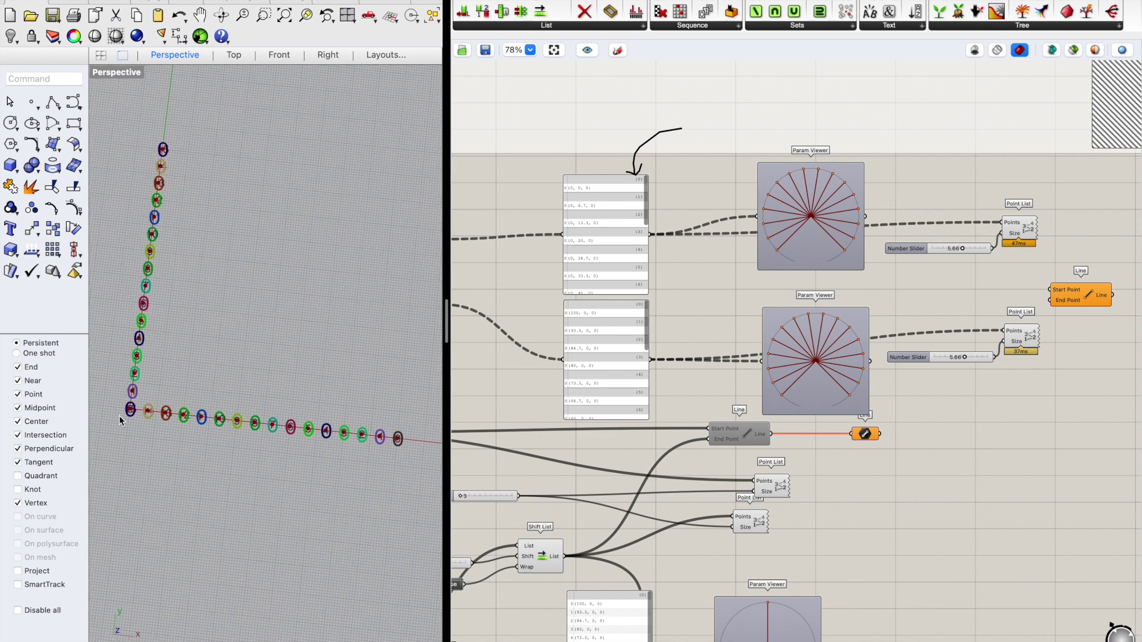
pyautogui.moveTo(123, 419); pyautogui.dragTo(157, 438, button='right')
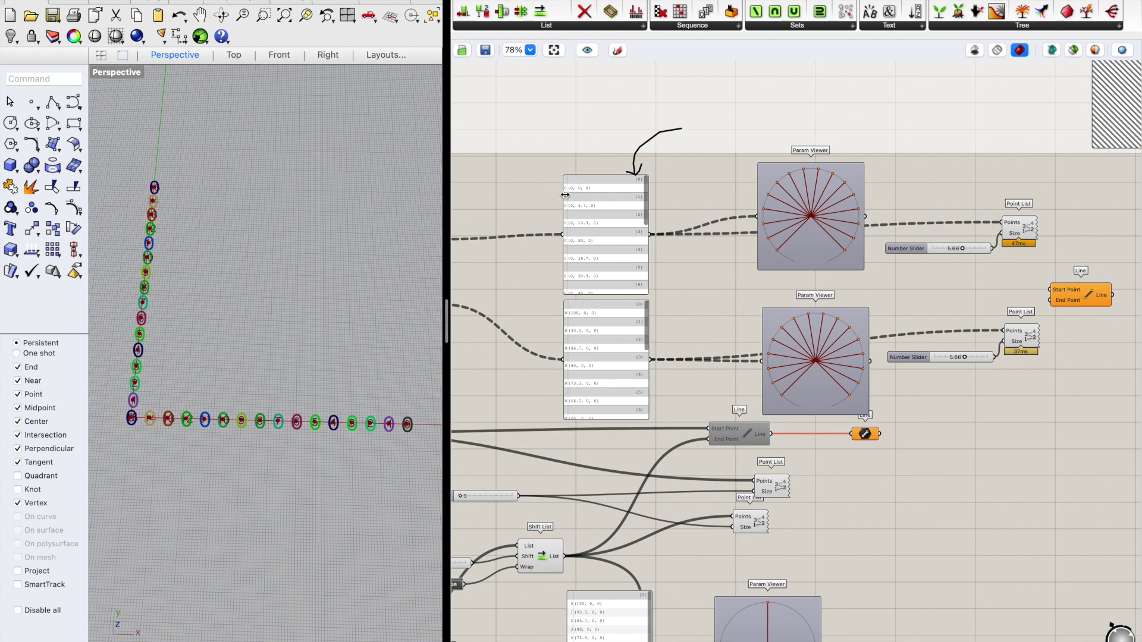
pyautogui.scroll(5, 577, 198)
pyautogui.moveTo(604, 209); pyautogui.dragTo(696, 169, button='right')
pyautogui.scroll(4, 697, 168)
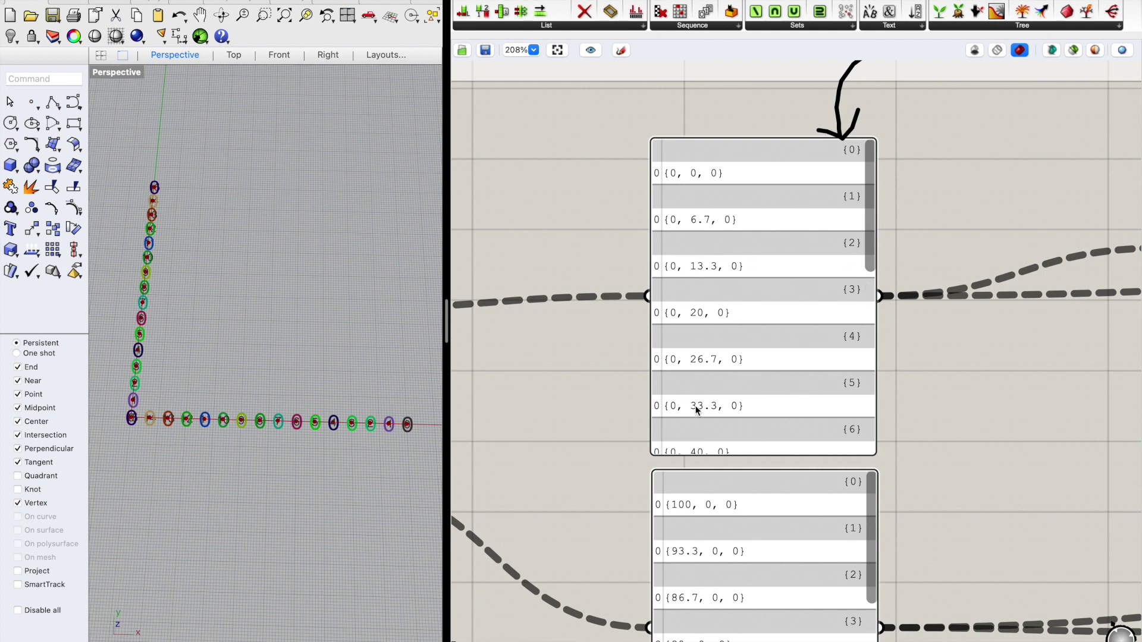
# Step: Inspect the point numbering where the two axes meet at the origin and along their full lengths
pyautogui.scroll(-2, 697, 409)
pyautogui.moveTo(320, 331); pyautogui.dragTo(280, 436, button='right')
pyautogui.scroll(-7, 279, 423)
pyautogui.scroll(6, 214, 422)
pyautogui.scroll(5, 155, 416)
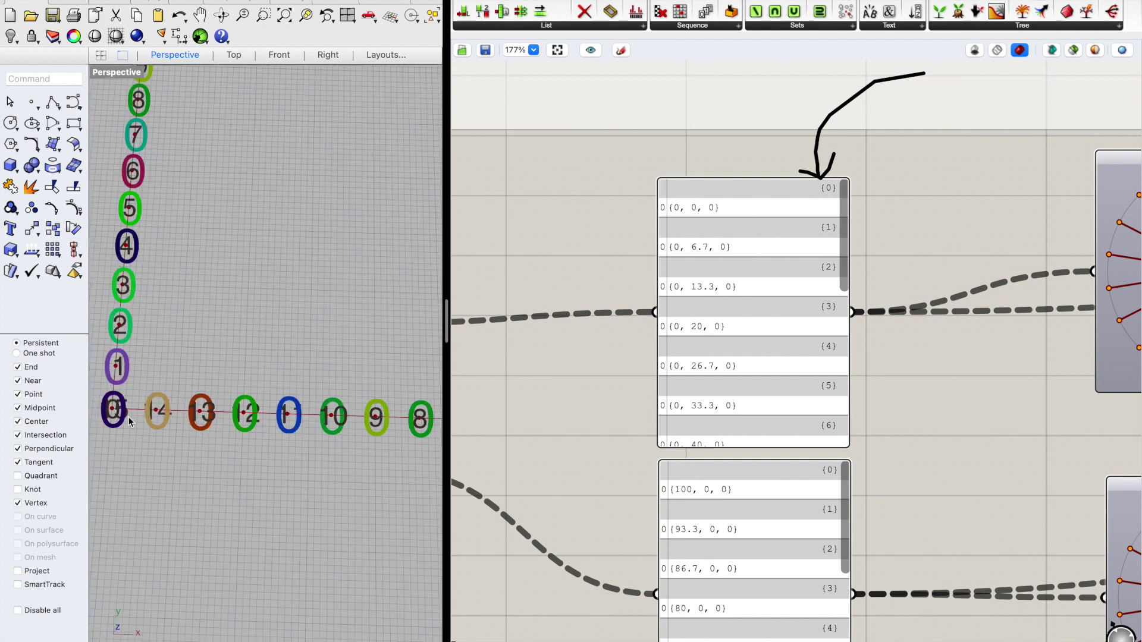
pyautogui.scroll(-5, 128, 421)
pyautogui.scroll(5, 132, 410)
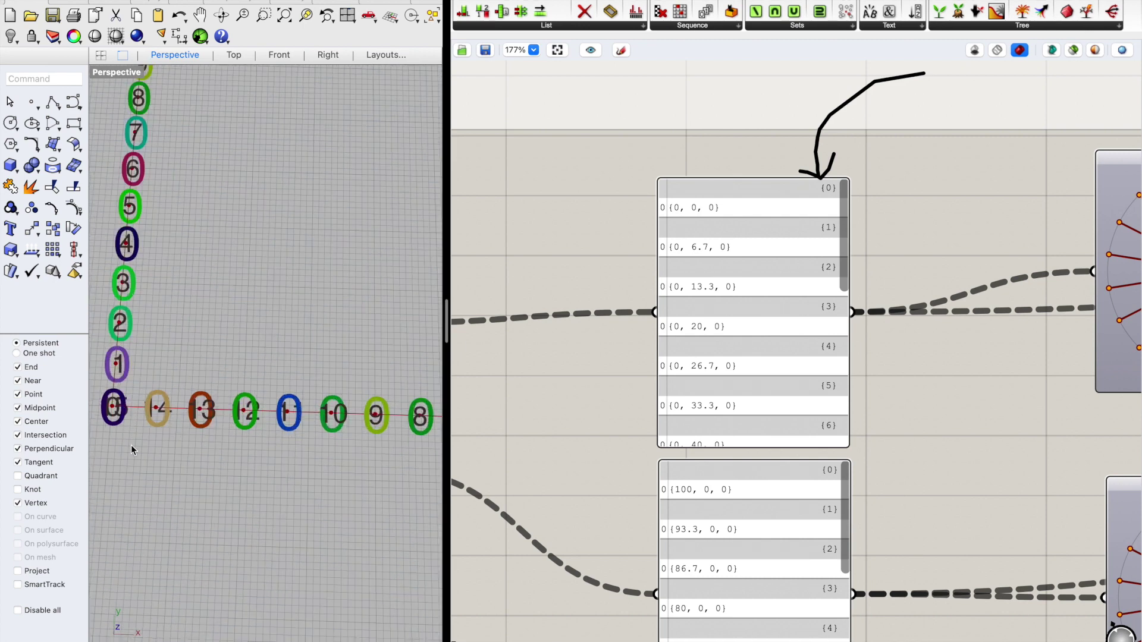
pyautogui.scroll(-6, 179, 420)
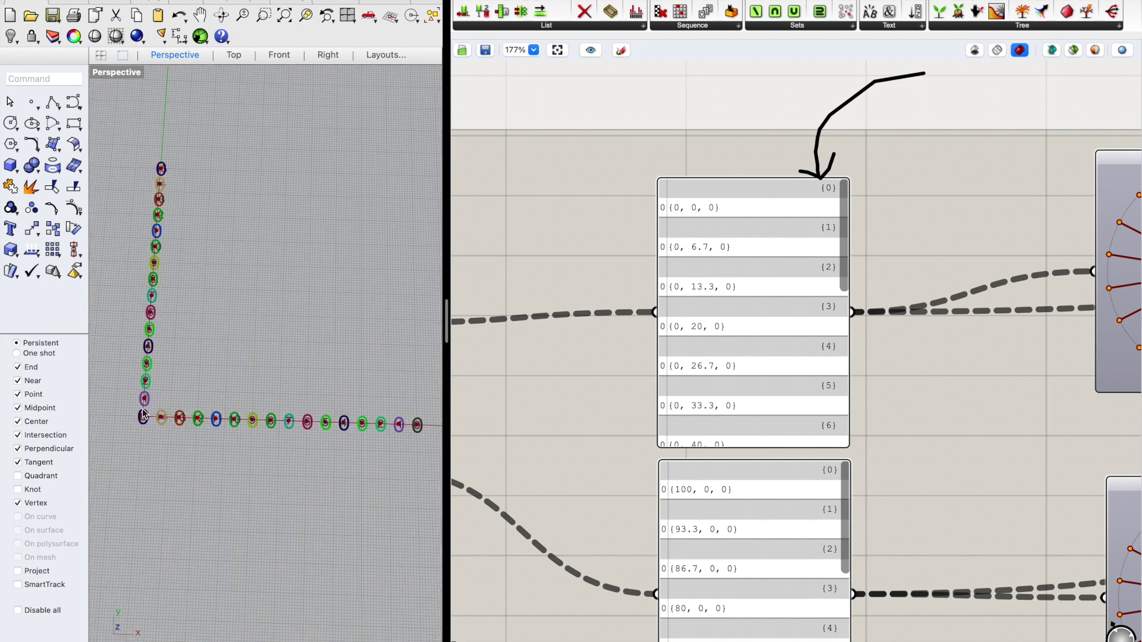
# Step: Connect the upper grafted panel to the Line component's Start Point and the lower grafted panel to its End Point
pyautogui.scroll(-3, 871, 434)
pyautogui.moveTo(886, 439); pyautogui.dragTo(645, 361, button='right')
pyautogui.moveTo(941, 412); pyautogui.dragTo(827, 399, button='right')
pyautogui.moveTo(968, 370); pyautogui.dragTo(1011, 364)
pyautogui.moveTo(809, 353); pyautogui.dragTo(932, 354, button='right')
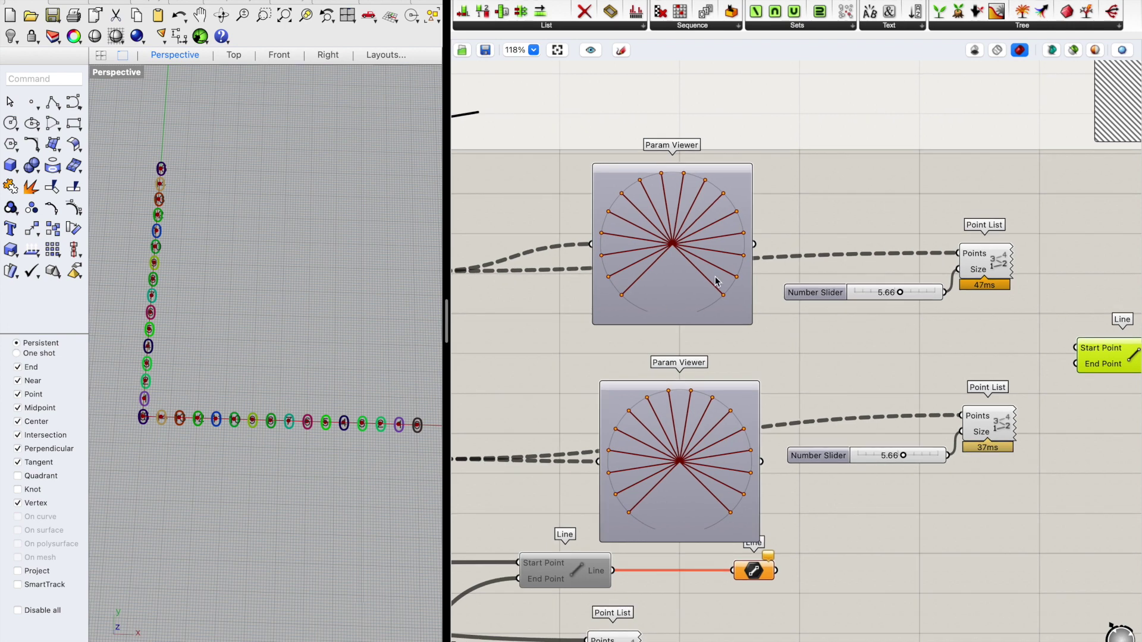
pyautogui.scroll(-1, 732, 275)
pyautogui.moveTo(505, 276); pyautogui.dragTo(1005, 333)
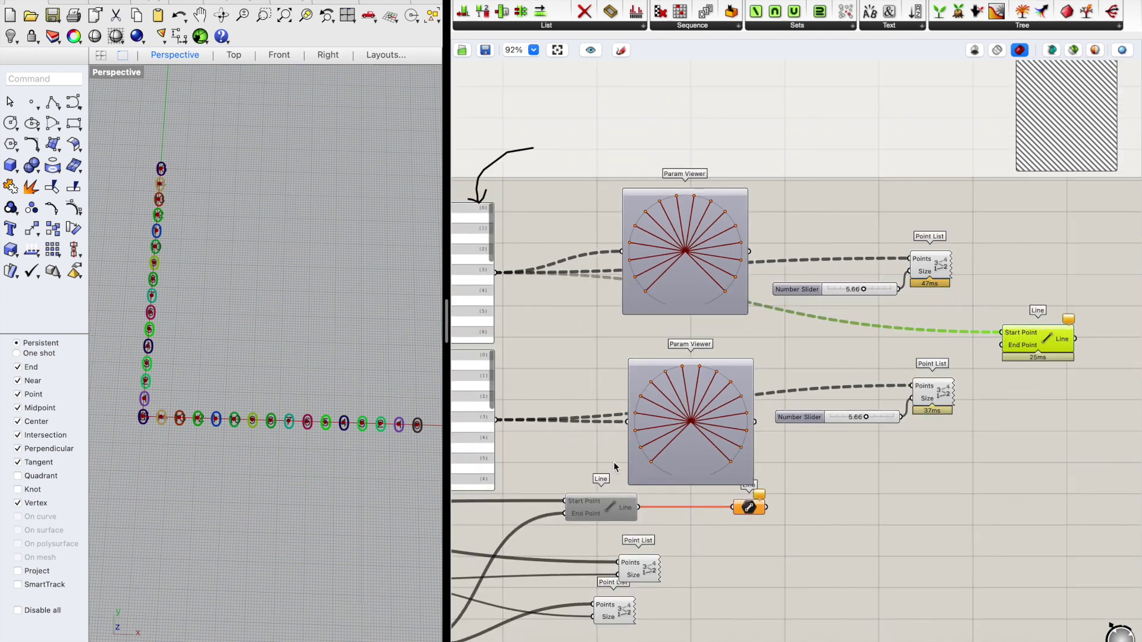
pyautogui.moveTo(494, 420); pyautogui.dragTo(1004, 346)
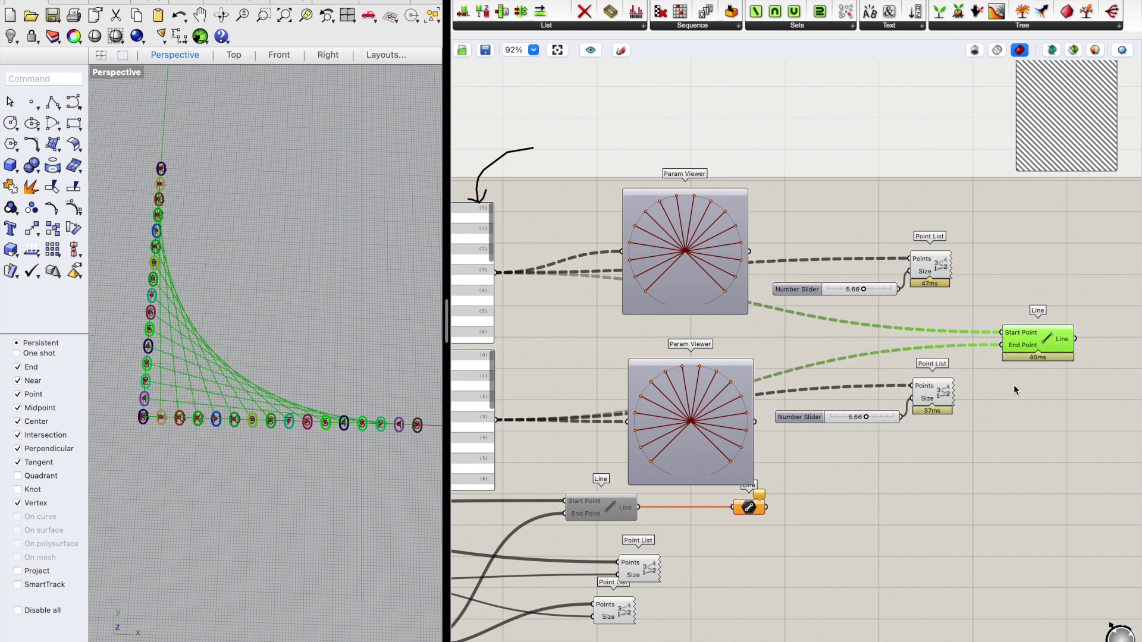
# Step: Examine the lines between the two axes in the Rhino viewport and compare them with the branch paths in both grafted panels
pyautogui.scroll(6, 297, 339)
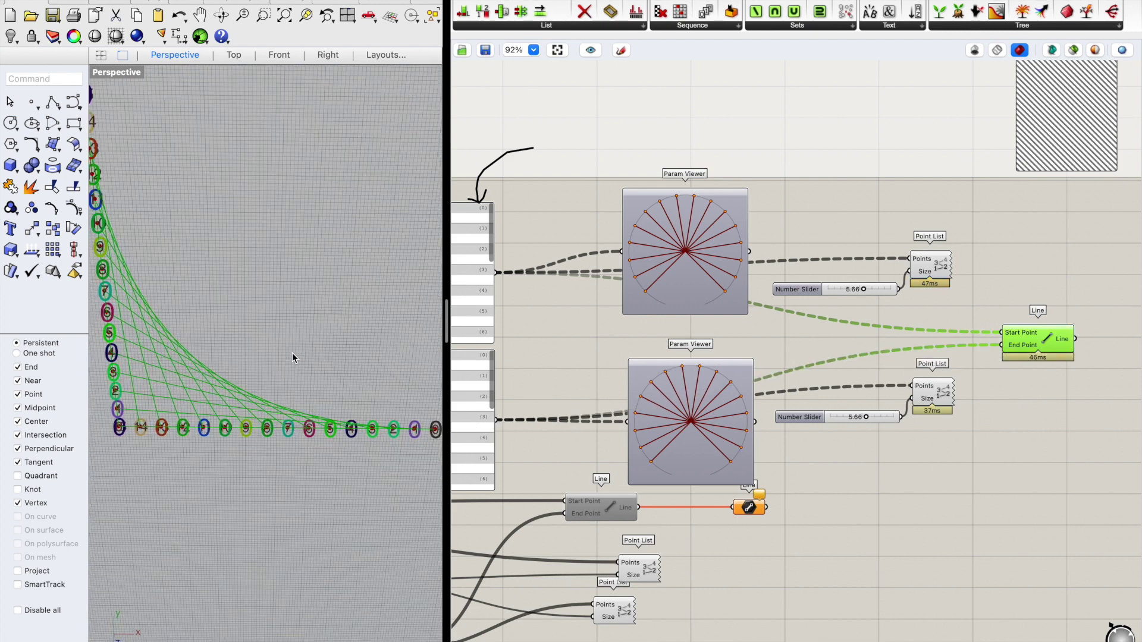
pyautogui.moveTo(290, 332); pyautogui.dragTo(259, 341, button='right')
pyautogui.scroll(-4, 272, 354)
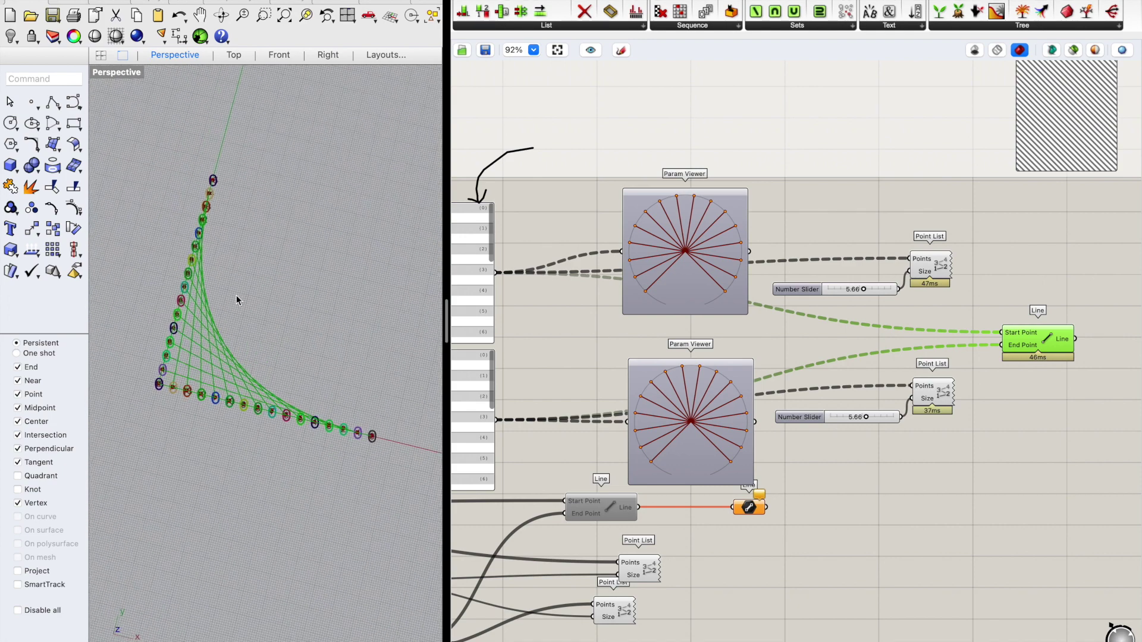
pyautogui.scroll(4, 238, 265)
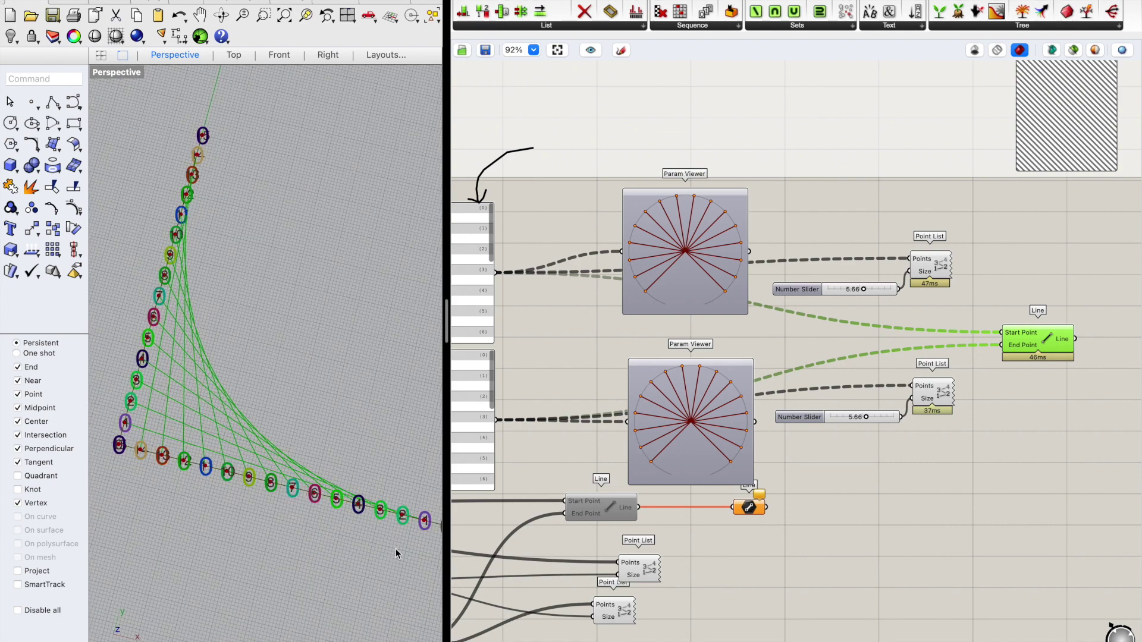
pyautogui.moveTo(315, 493); pyautogui.dragTo(243, 507, button='right')
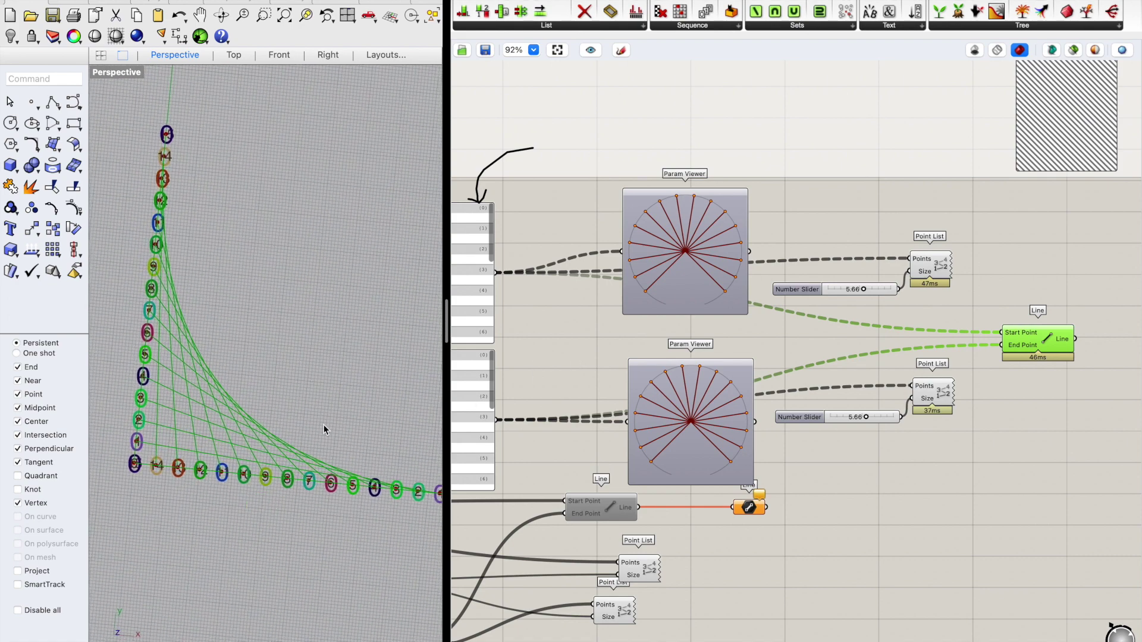
pyautogui.moveTo(324, 423); pyautogui.dragTo(299, 420, button='right')
pyautogui.scroll(-1, 736, 295)
pyautogui.moveTo(696, 334); pyautogui.dragTo(971, 311, button='right')
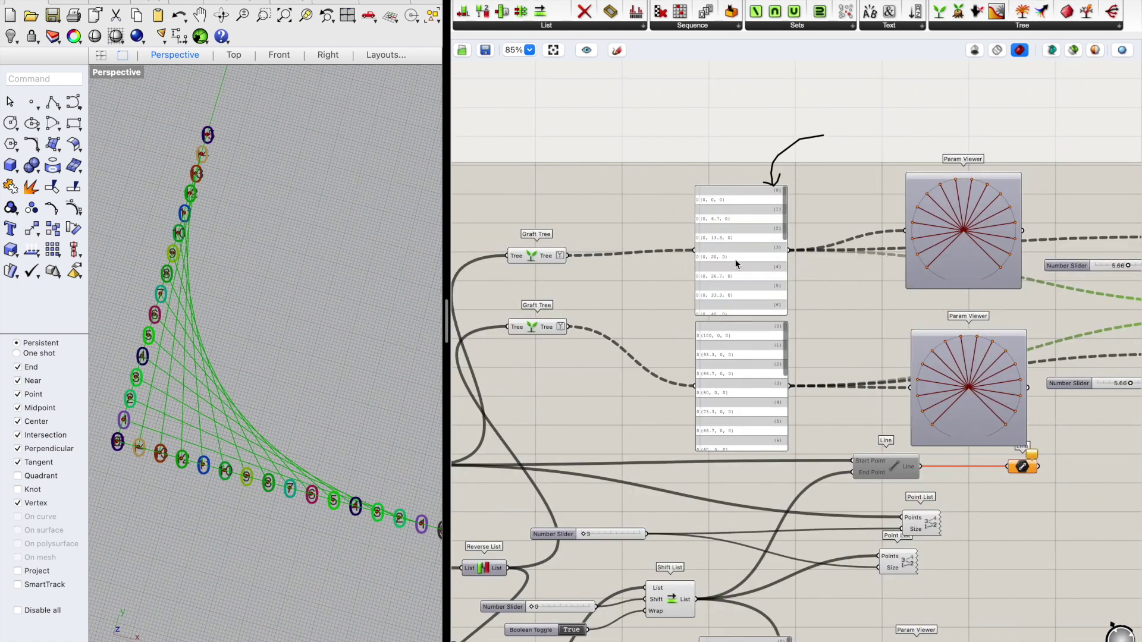
pyautogui.scroll(5, 738, 264)
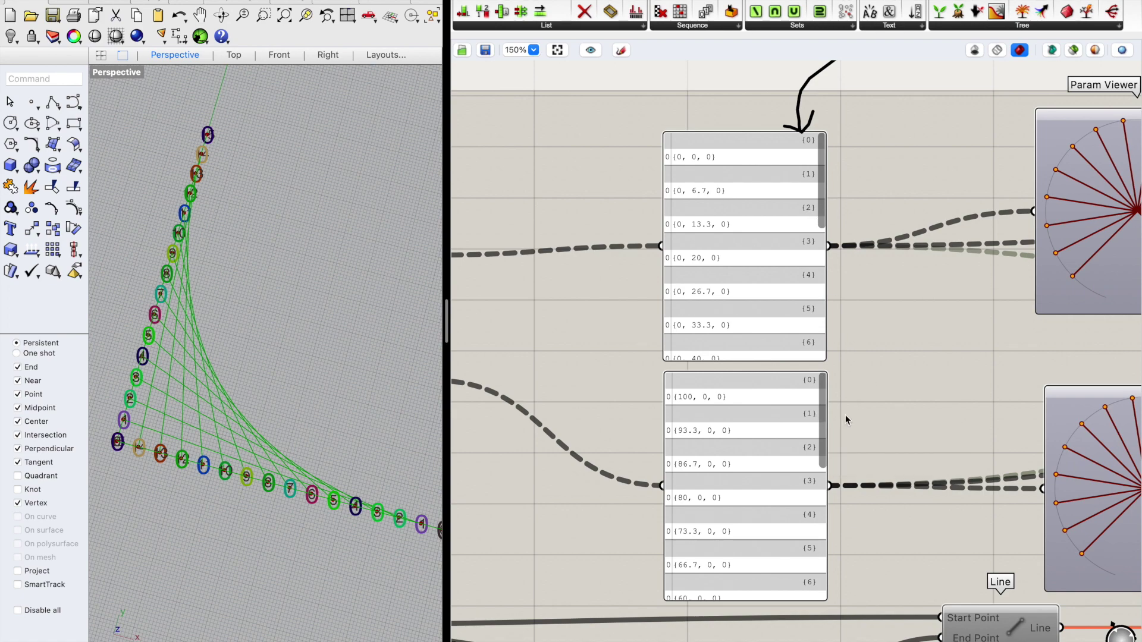
pyautogui.scroll(-4, 198, 216)
pyautogui.scroll(2, 216, 284)
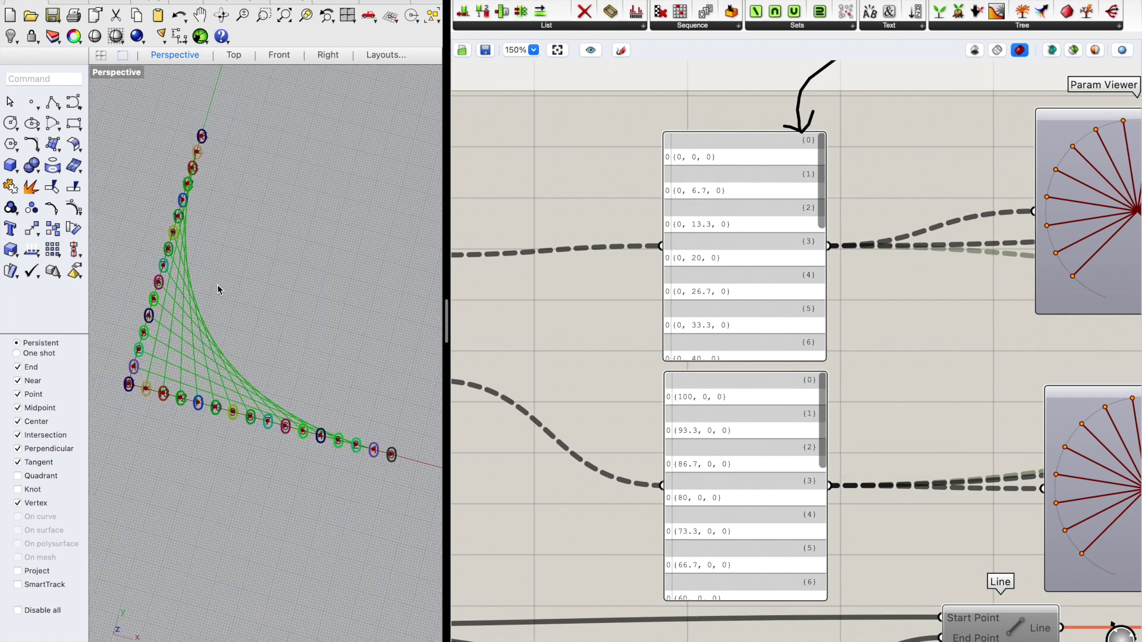
pyautogui.moveTo(269, 326)
pyautogui.mouseDown(button='right')
pyautogui.moveTo(273, 313)
pyautogui.moveTo(284, 327)
pyautogui.moveTo(217, 336)
pyautogui.moveTo(282, 340)
pyautogui.mouseUp(button='right')
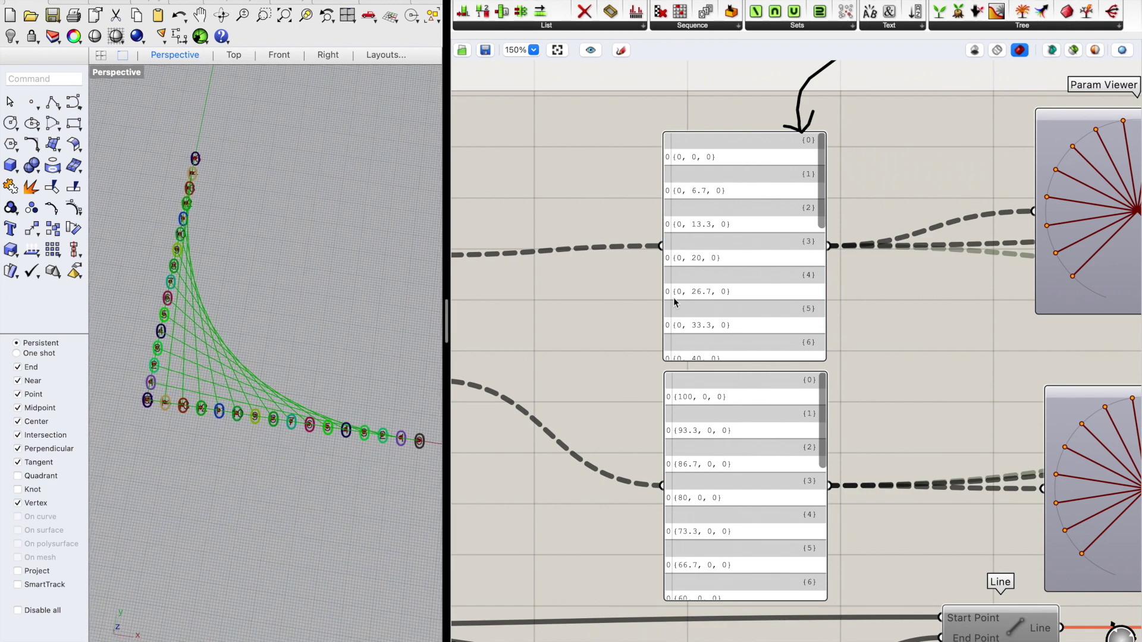
# Step: Move the Line component farther away from the two Point Lists
pyautogui.scroll(-2, 674, 302)
pyautogui.moveTo(767, 293); pyautogui.dragTo(564, 218, button='right')
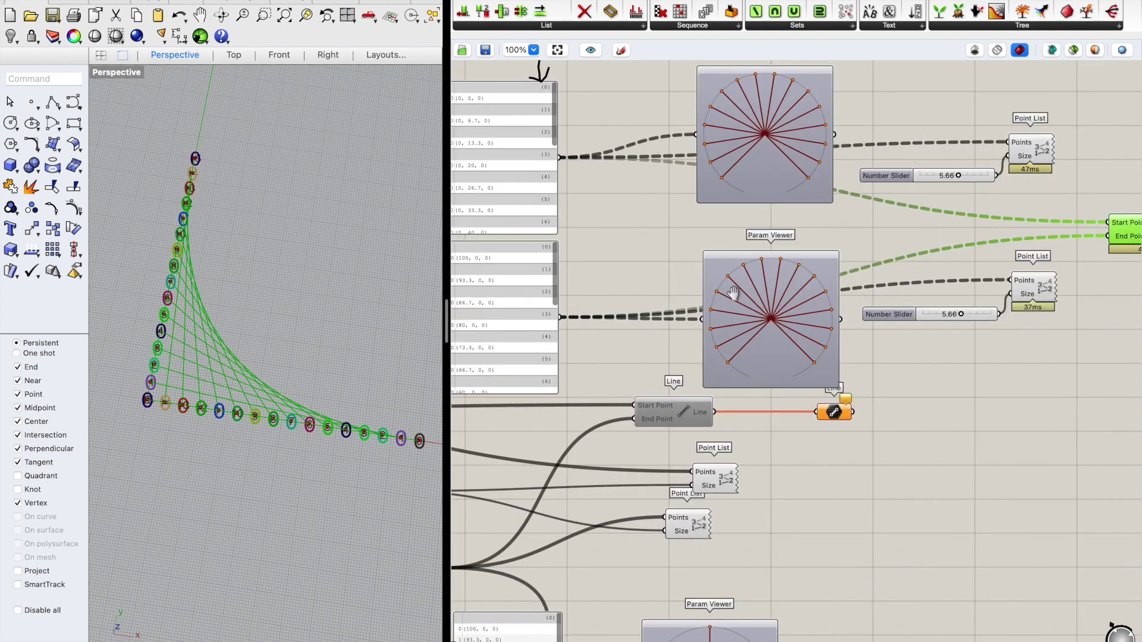
pyautogui.scroll(-1, 900, 334)
pyautogui.moveTo(926, 383); pyautogui.dragTo(1017, 397, button='right')
pyautogui.moveTo(1099, 343); pyautogui.dragTo(1002, 353, button='right')
pyautogui.moveTo(1017, 282); pyautogui.dragTo(1046, 269)
pyautogui.moveTo(1035, 363); pyautogui.dragTo(1100, 369, button='right')
pyautogui.moveTo(1014, 392); pyautogui.dragTo(972, 415, button='right')
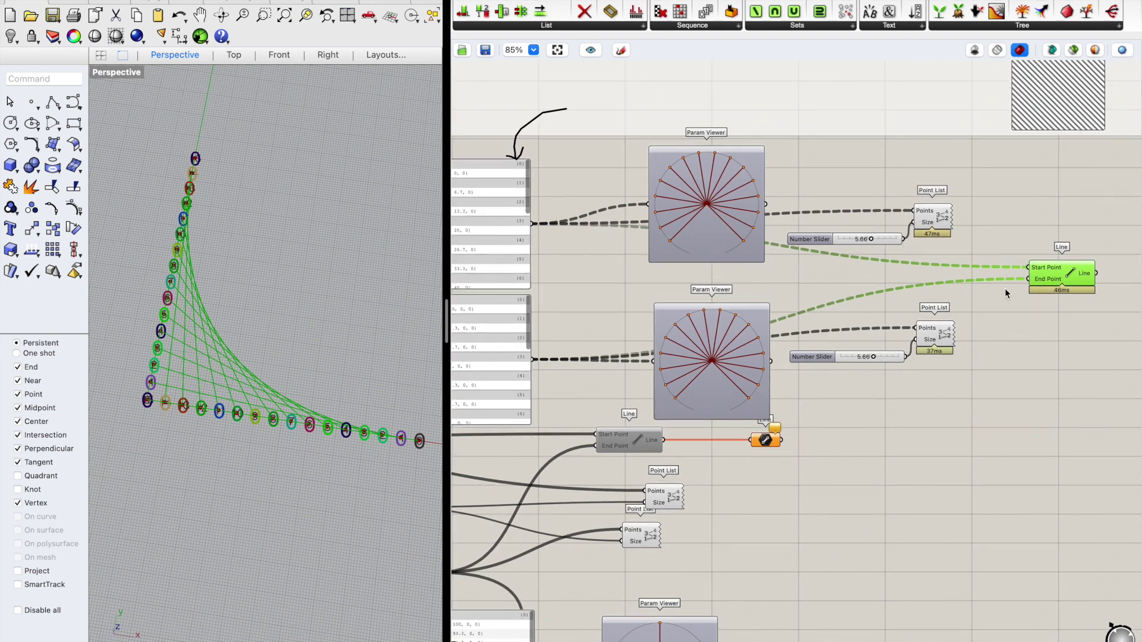
# Step: Add a Tree Statistics component below the Line component and connect the lower grafted panel's output to its Tree input
pyautogui.moveTo(990, 357); pyautogui.dragTo(939, 354, button='right')
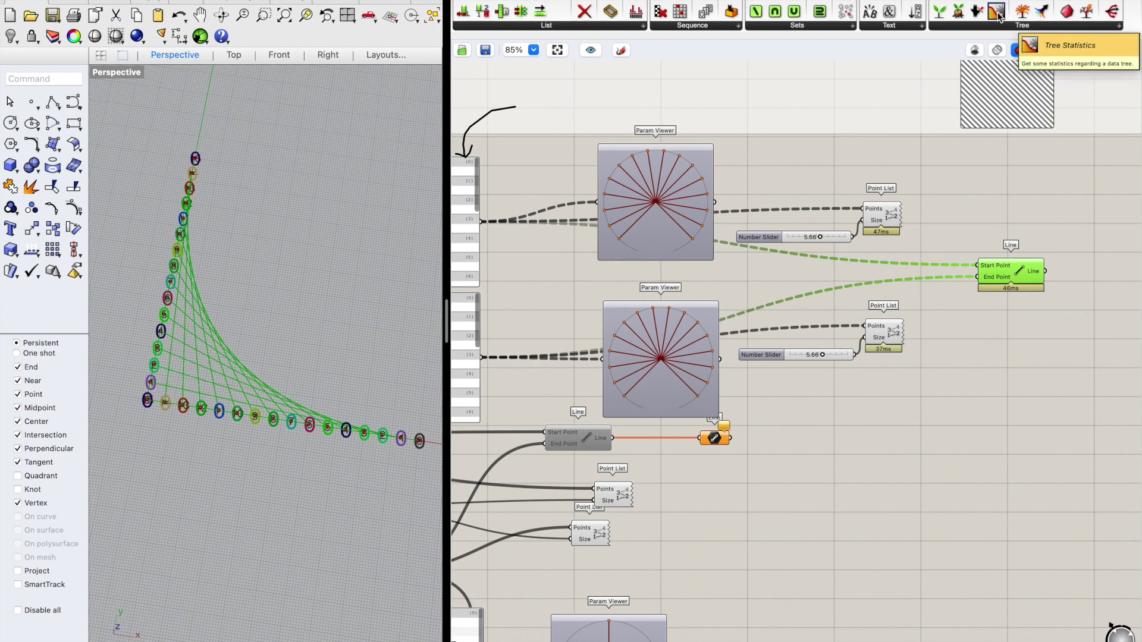
pyautogui.moveTo(998, 16); pyautogui.dragTo(999, 350)
pyautogui.moveTo(919, 426); pyautogui.dragTo(983, 423, button='right')
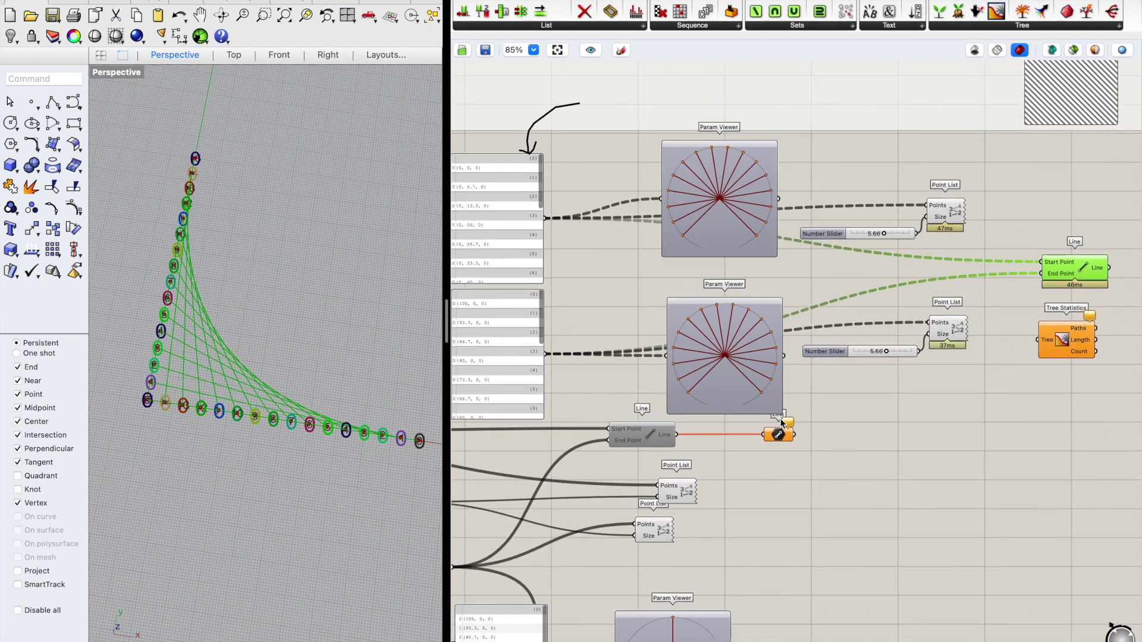
pyautogui.moveTo(546, 355); pyautogui.dragTo(1040, 340)
# Step: Add a Panel beside Tree Statistics and connect the Paths output to it
pyautogui.moveTo(1054, 461); pyautogui.dragTo(813, 423, button='right')
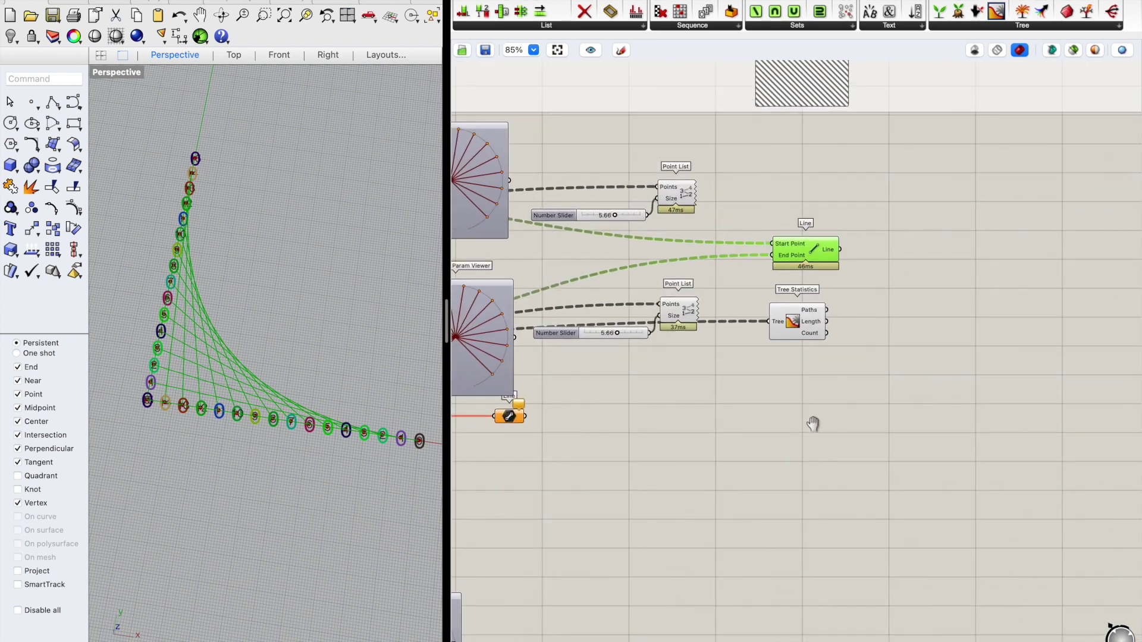
pyautogui.scroll(5, 862, 321)
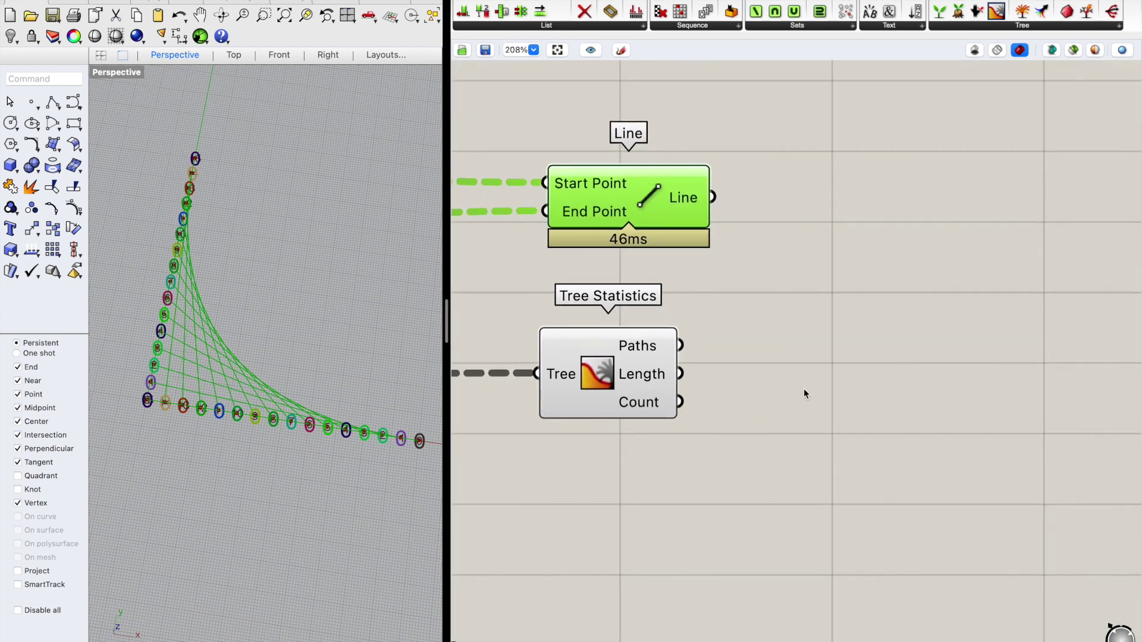
pyautogui.click(882, 315)
pyautogui.doubleClick(882, 315)
pyautogui.write('panel')
pyautogui.press('Return')
pyautogui.moveTo(681, 345); pyautogui.dragTo(765, 316)
# Step: Duplicate the panel twice below the first and connect Length to the first copy and Count to the second
pyautogui.moveTo(896, 346); pyautogui.dragTo(901, 468)
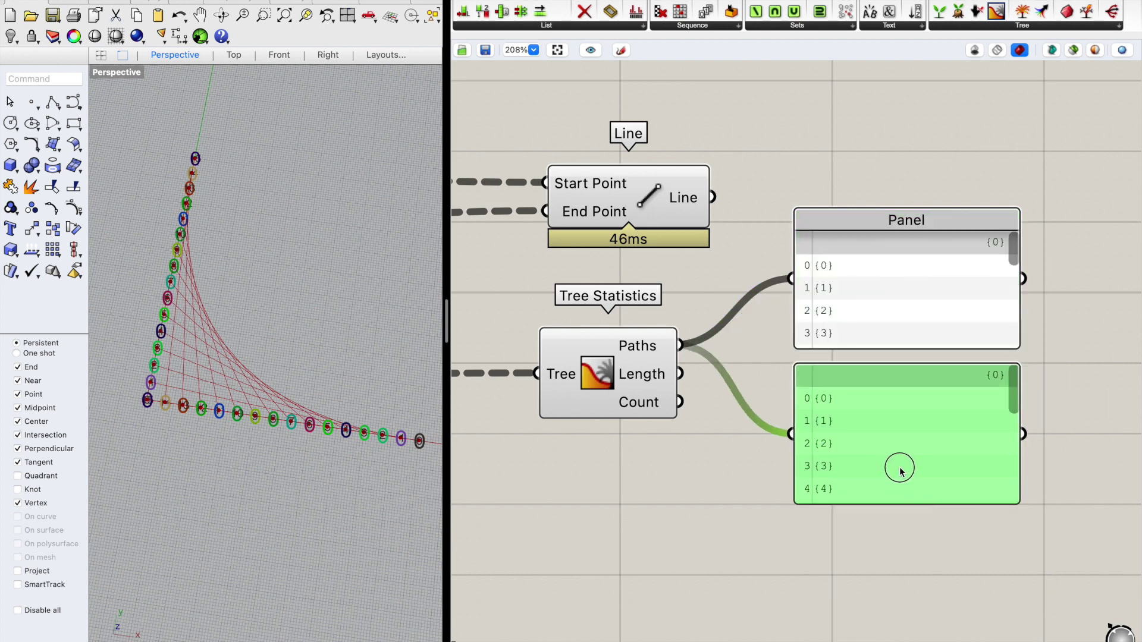
pyautogui.moveTo(725, 397); pyautogui.dragTo(778, 435)
pyautogui.moveTo(808, 493); pyautogui.dragTo(815, 454, button='right')
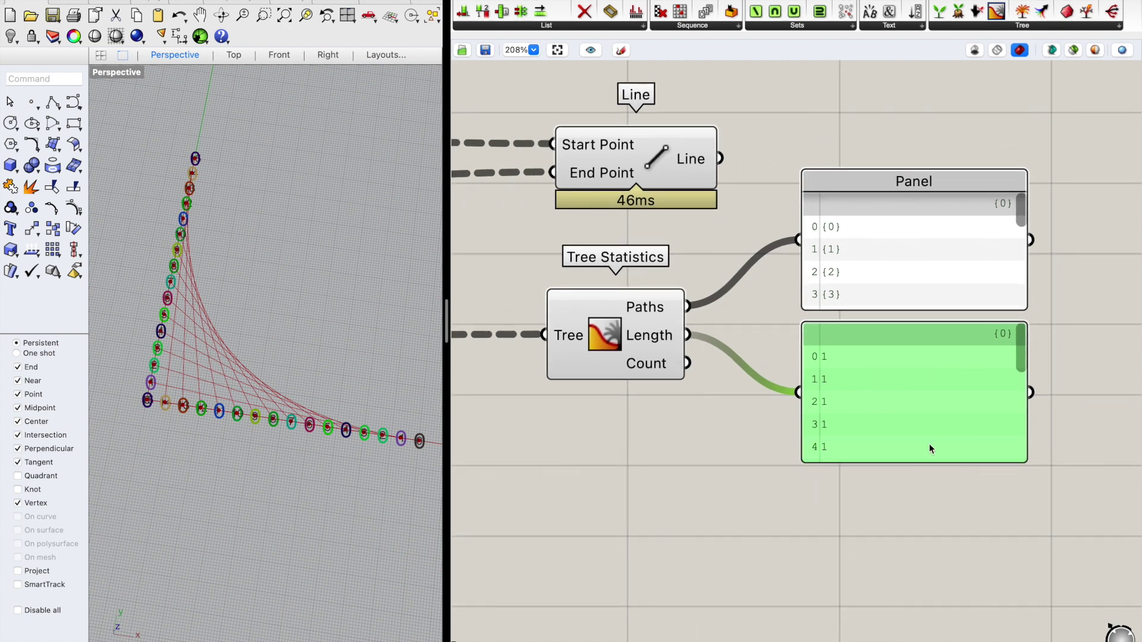
pyautogui.keyDown('alt'); pyautogui.moveTo(929, 444); pyautogui.dragTo(923, 590); pyautogui.keyUp('alt')
pyautogui.moveTo(687, 363); pyautogui.dragTo(799, 550)
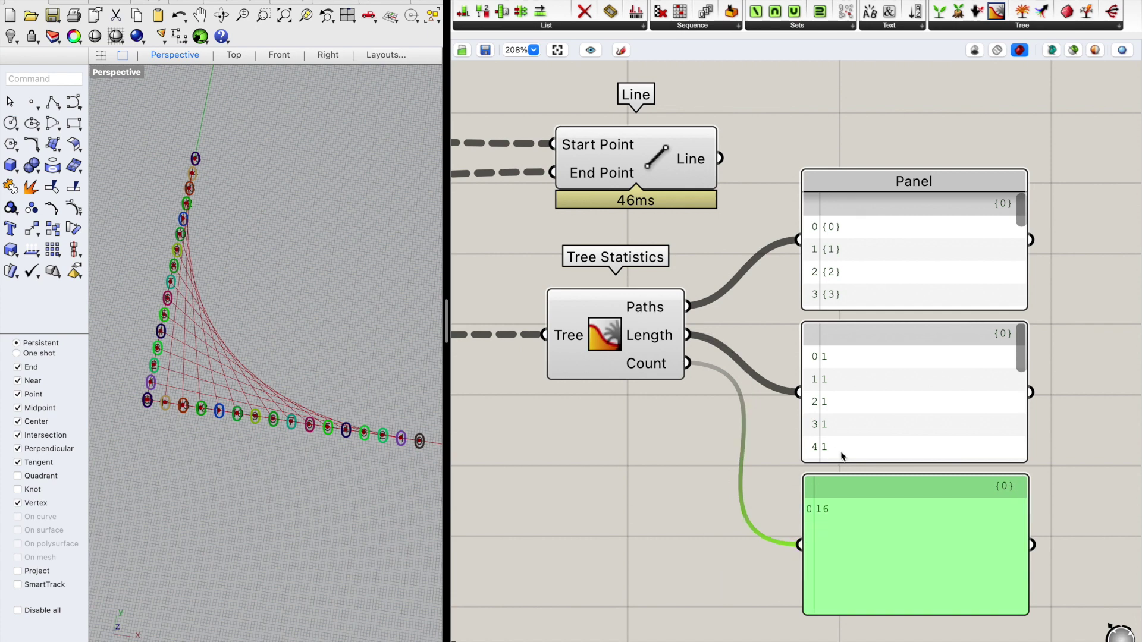
# Step: Move the Paths panel up and enlarge it to show more of the list
pyautogui.scroll(-1, 844, 500)
pyautogui.moveTo(648, 527); pyautogui.dragTo(748, 494, button='right')
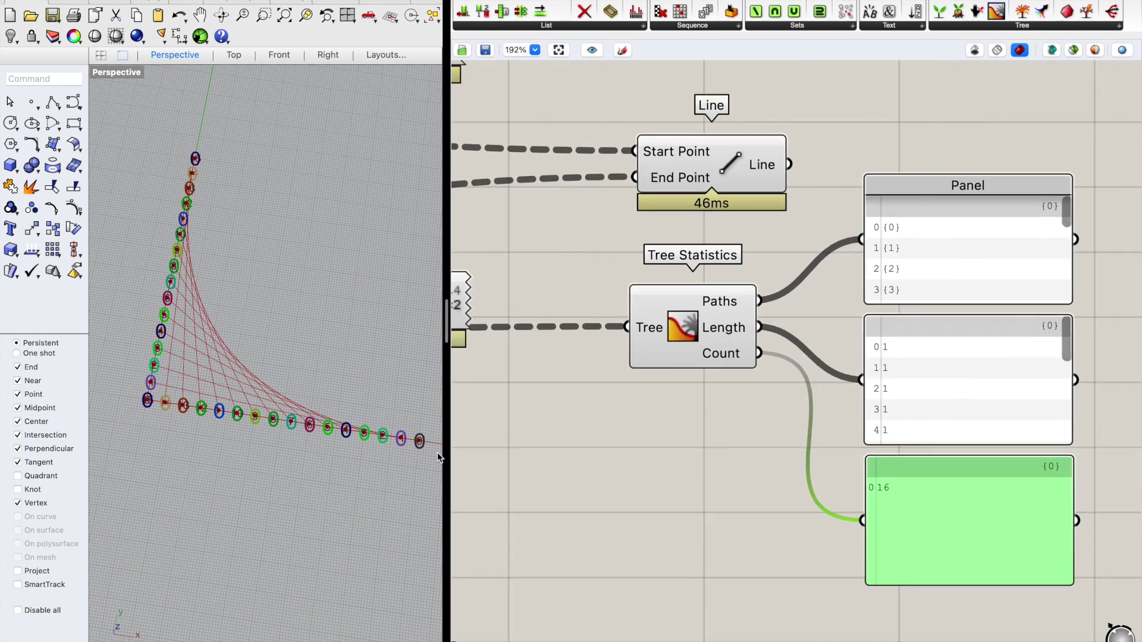
pyautogui.moveTo(573, 454); pyautogui.dragTo(522, 467, button='right')
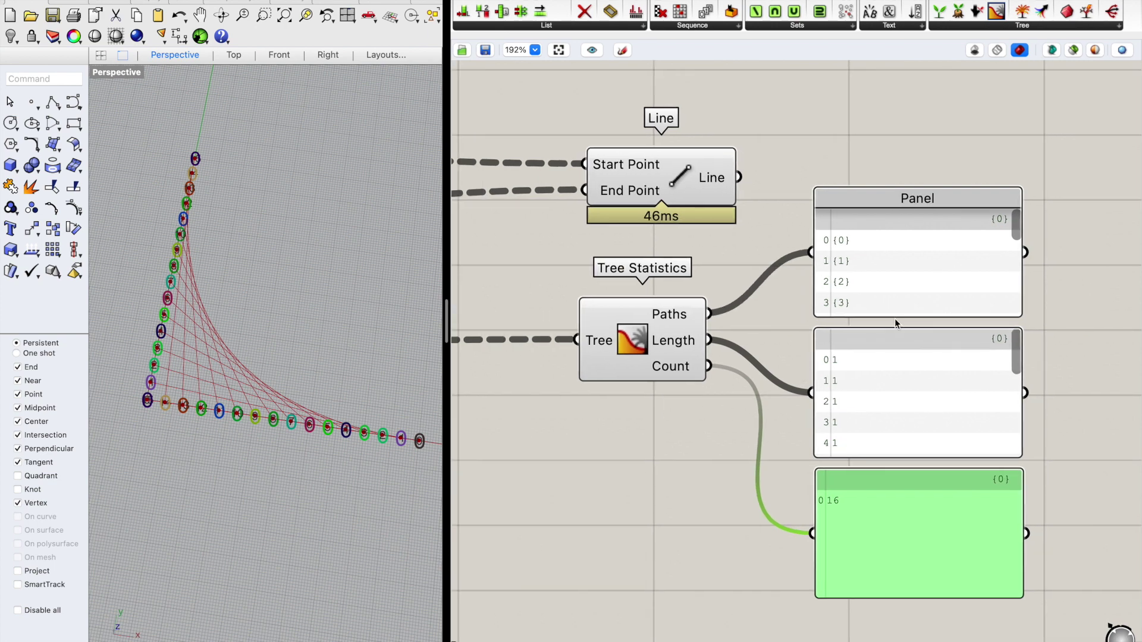
pyautogui.moveTo(1028, 324); pyautogui.dragTo(909, 380, button='right')
pyautogui.moveTo(874, 316); pyautogui.dragTo(876, 237)
pyautogui.moveTo(827, 276); pyautogui.dragTo(821, 355)
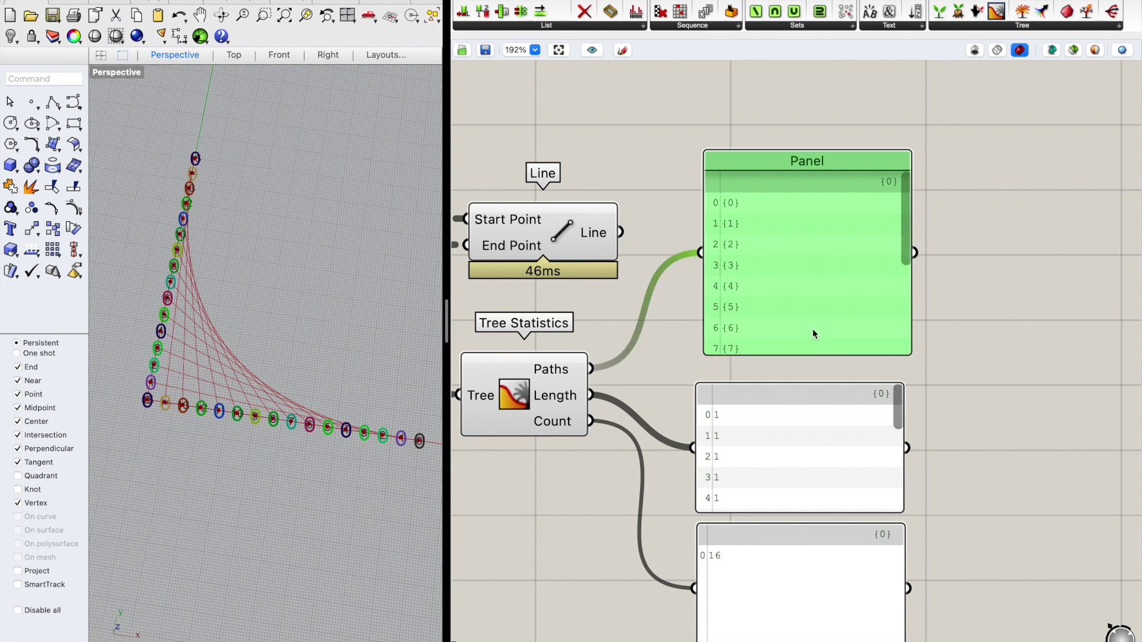
# Step: Examine the branch paths, branch lengths and branch count in the three Tree Statistics panels
pyautogui.scroll(5, 728, 205)
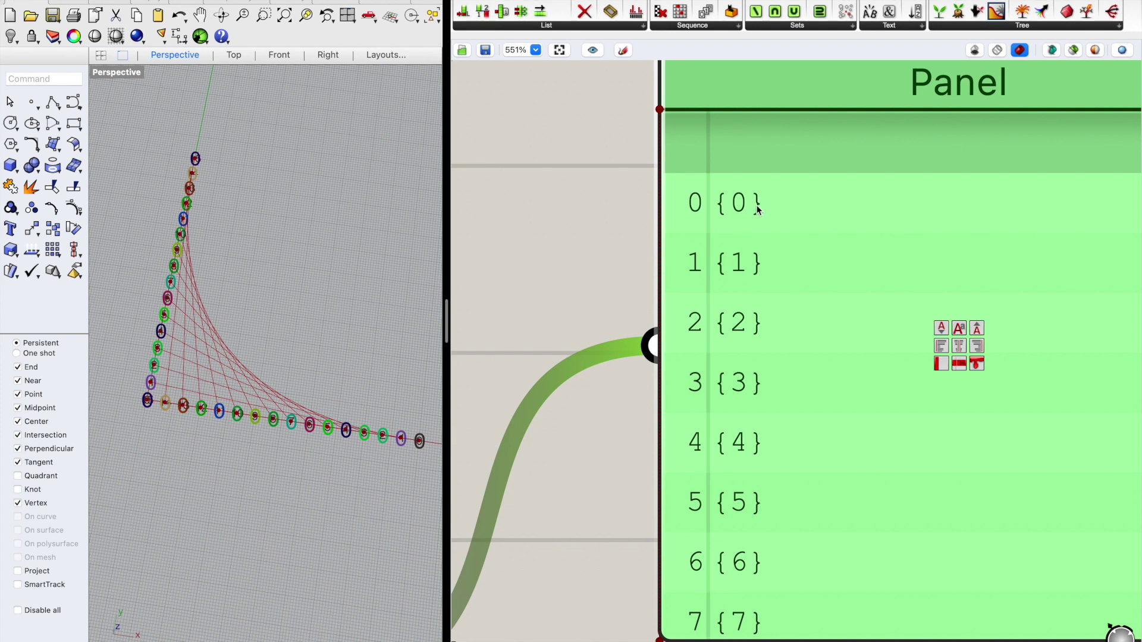
pyautogui.scroll(-5, 753, 180)
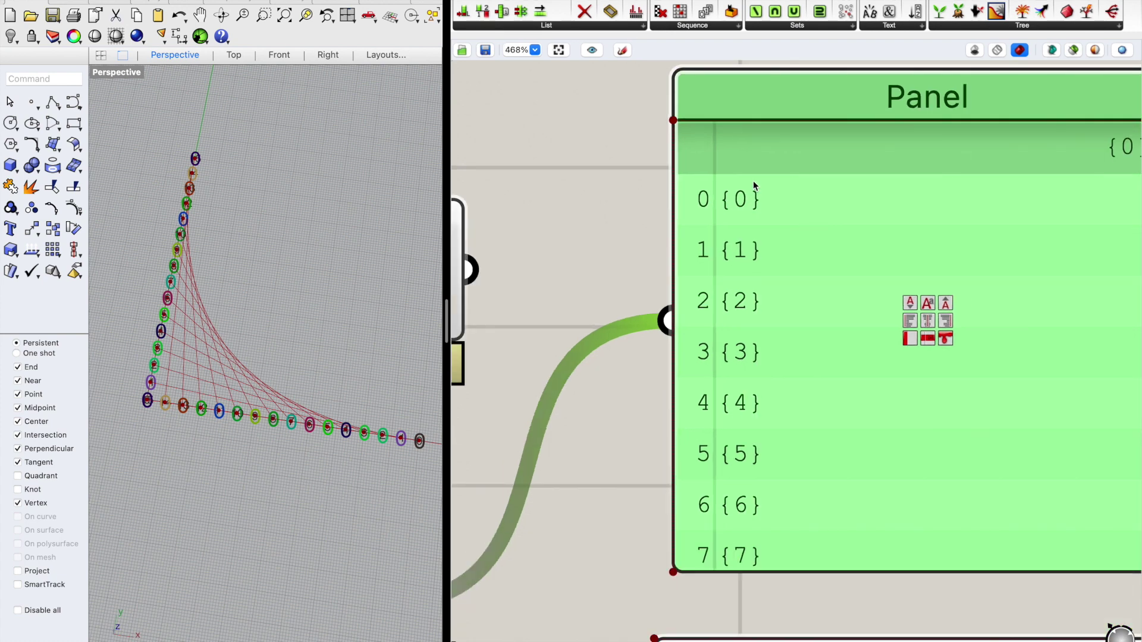
pyautogui.moveTo(818, 395); pyautogui.dragTo(820, 327, button='right')
pyautogui.scroll(2, 798, 349)
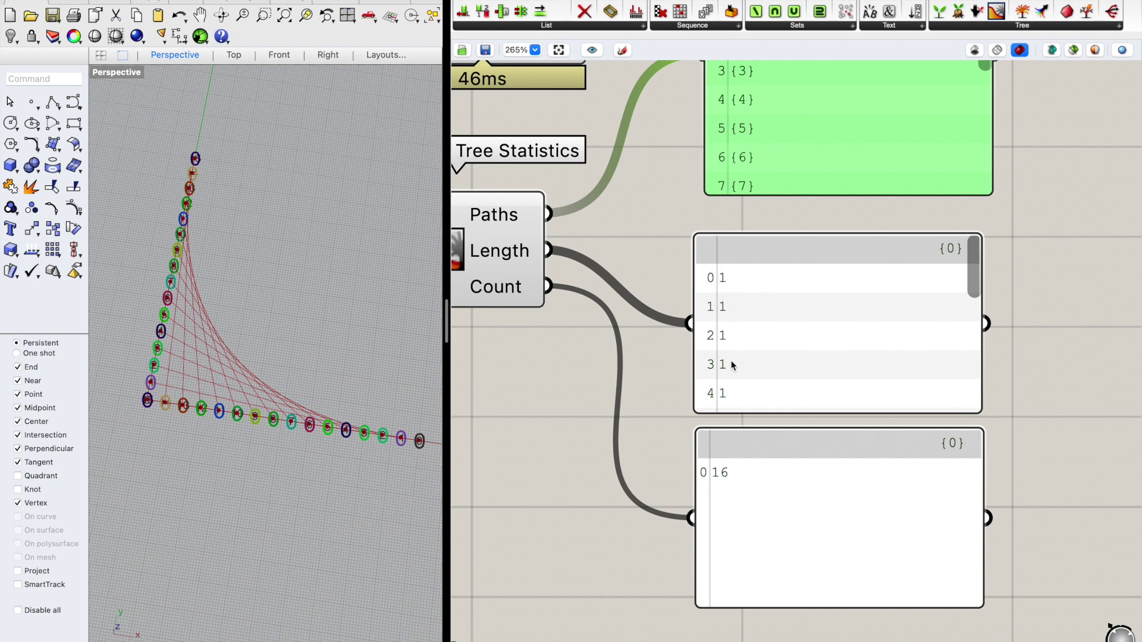
pyautogui.scroll(-1, 732, 376)
pyautogui.moveTo(820, 434); pyautogui.dragTo(864, 346, button='right')
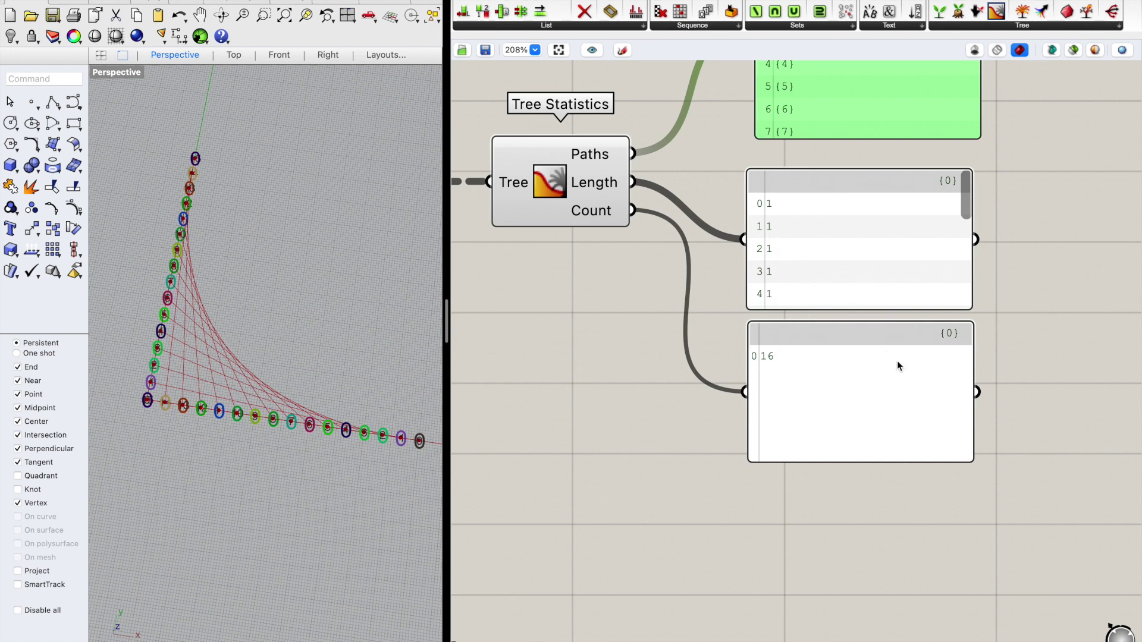
pyautogui.moveTo(795, 531); pyautogui.dragTo(873, 590, button='right')
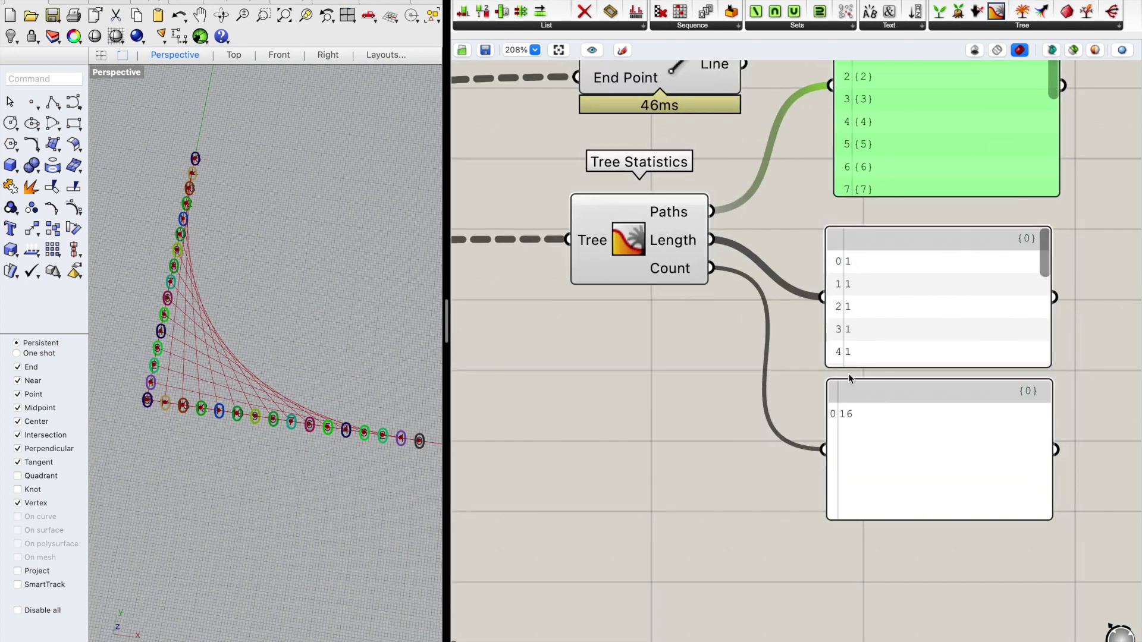
# Step: Review the grafted and flattened trees across the lists-and-trees section, and open the complete set of list and tree components
pyautogui.scroll(-5, 848, 374)
pyautogui.moveTo(732, 409); pyautogui.dragTo(856, 413, button='right')
pyautogui.scroll(-4, 856, 413)
pyautogui.scroll(-10, 824, 414)
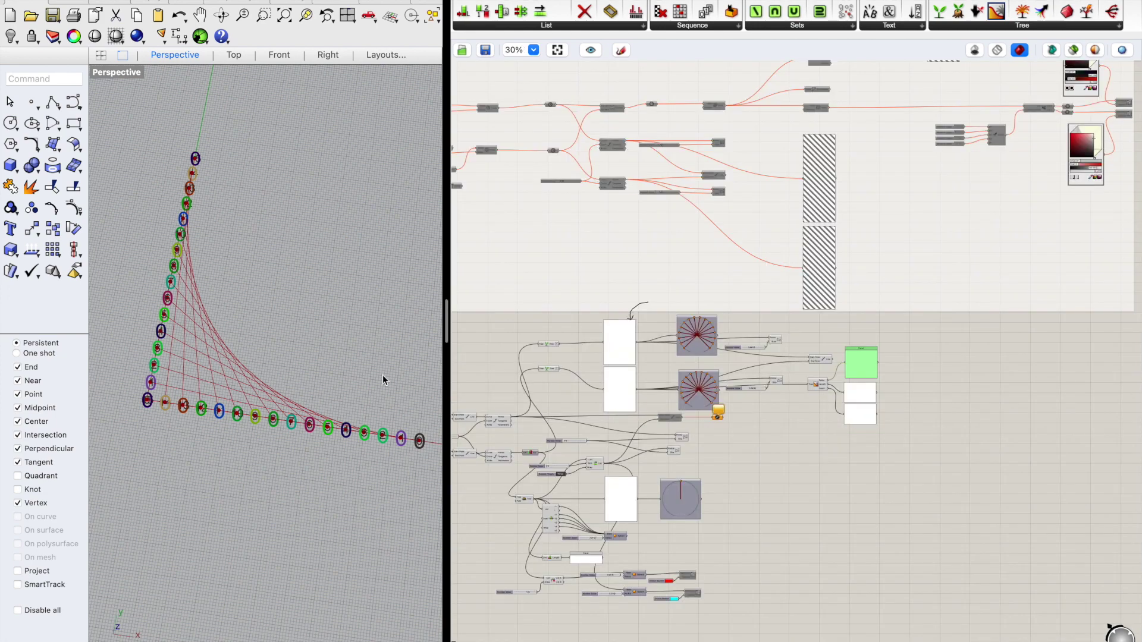
pyautogui.moveTo(1055, 360); pyautogui.dragTo(1138, 365, button='right')
pyautogui.scroll(-1, 1138, 365)
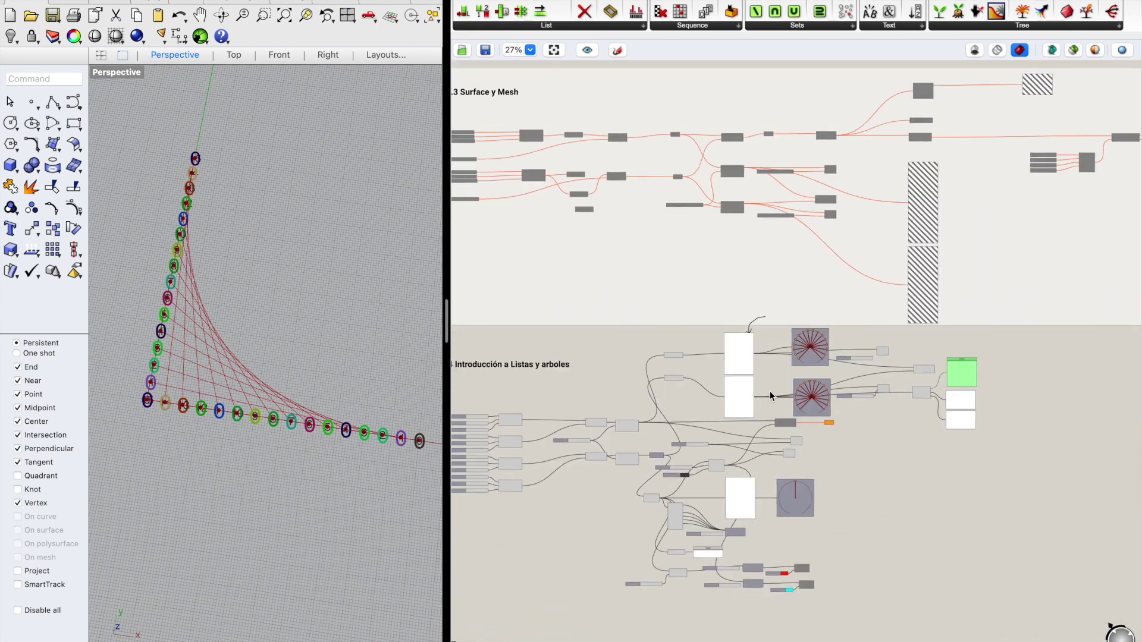
pyautogui.scroll(4, 783, 378)
pyautogui.scroll(3, 782, 379)
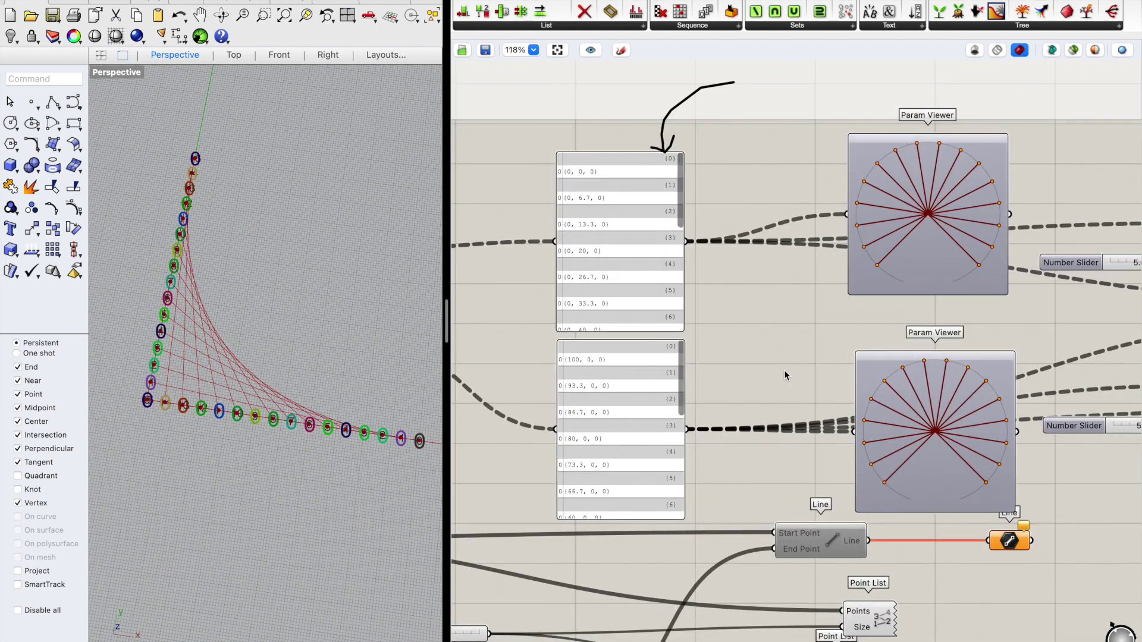
pyautogui.scroll(-2, 784, 370)
pyautogui.moveTo(829, 371); pyautogui.dragTo(910, 189, button='right')
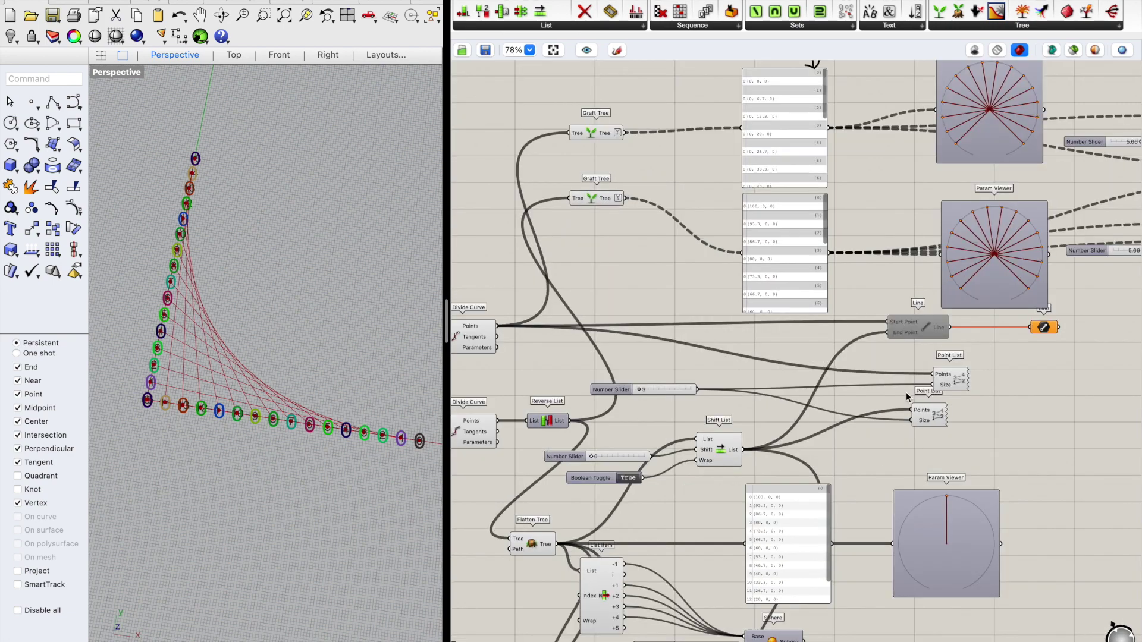
pyautogui.moveTo(1019, 318); pyautogui.dragTo(879, 333, button='right')
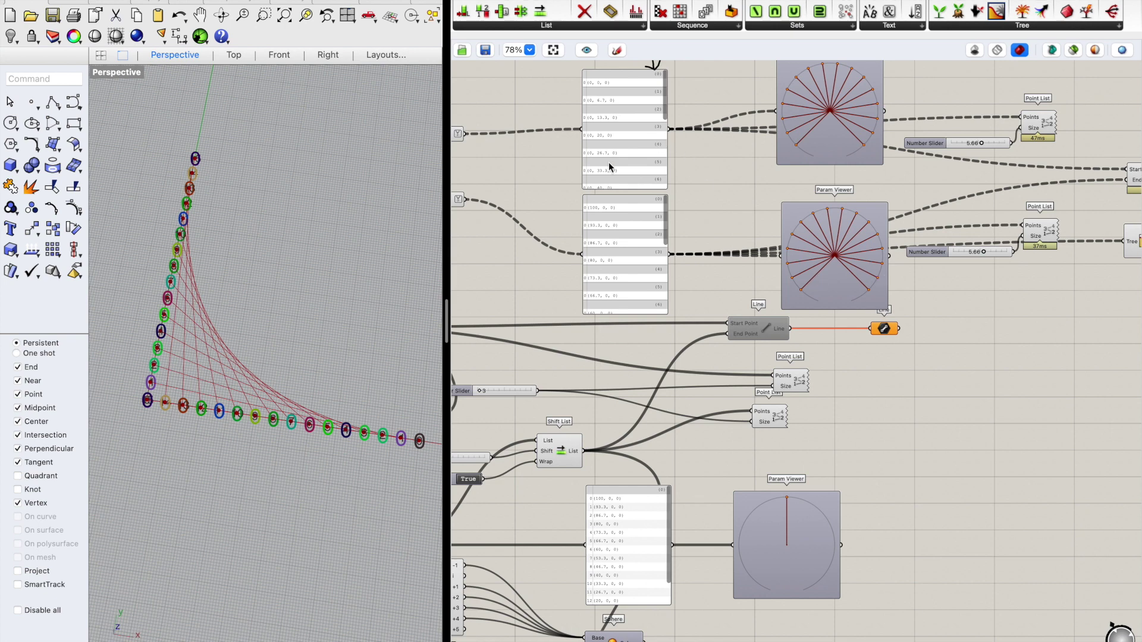
pyautogui.click(546, 25)
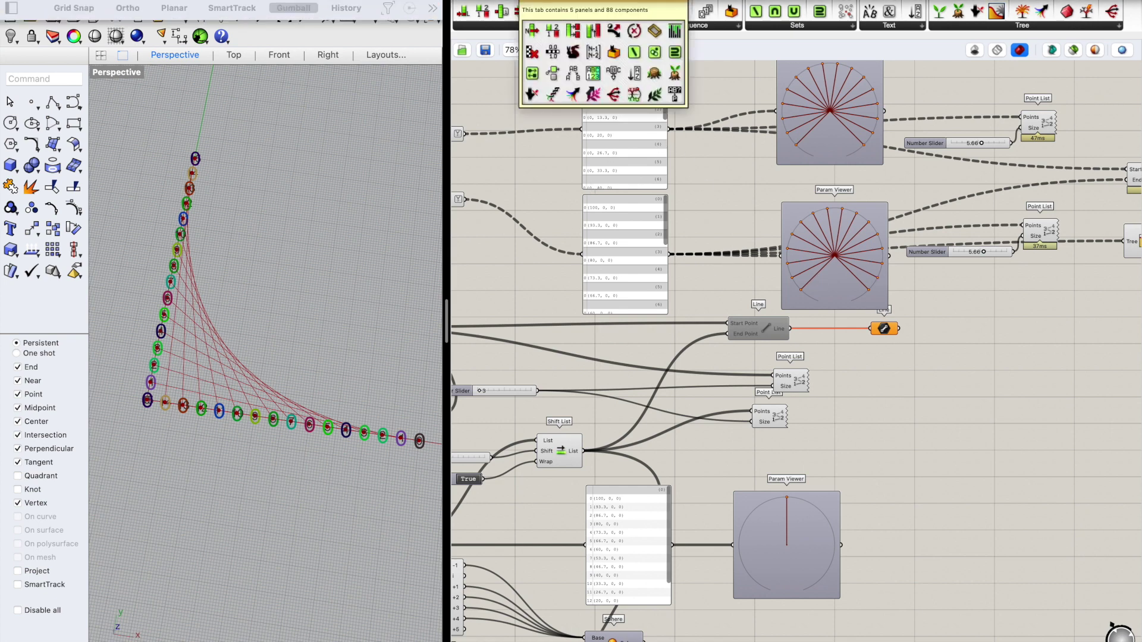